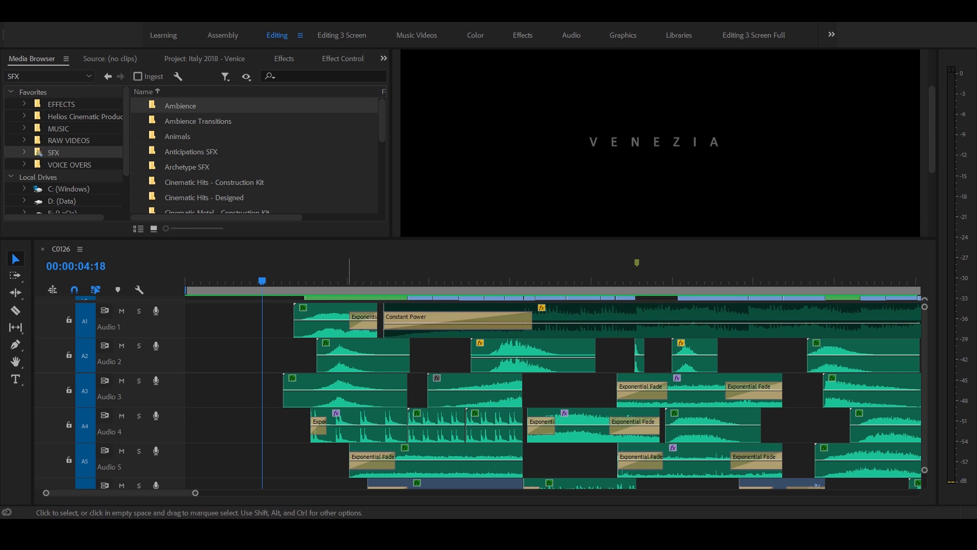
# Examine the sound clips on every audio track from Audio 1 down to the Master in an enlarged timeline, and restore the layout
pyautogui.click(230, 283)
pyautogui.press('`')
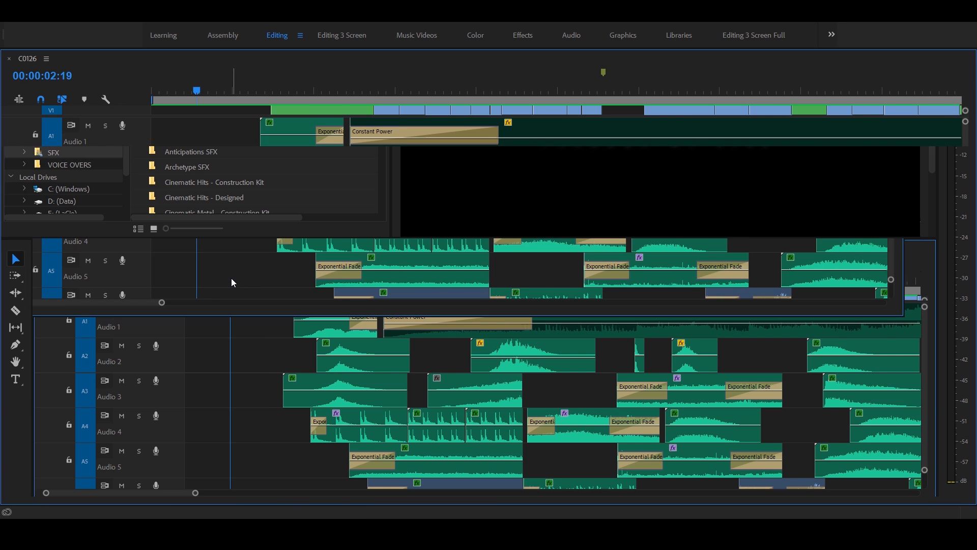
pyautogui.scroll(-5, 462, 332)
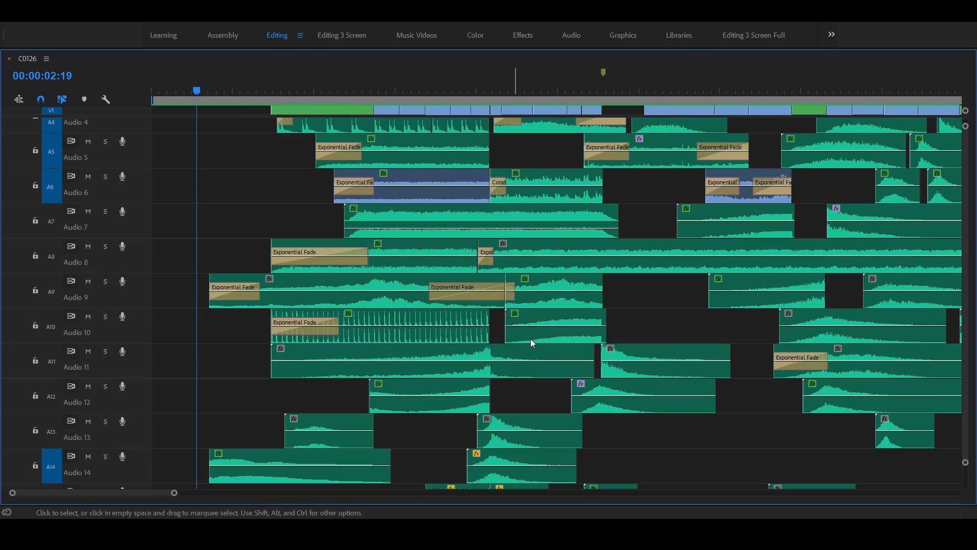
pyautogui.scroll(-5, 531, 339)
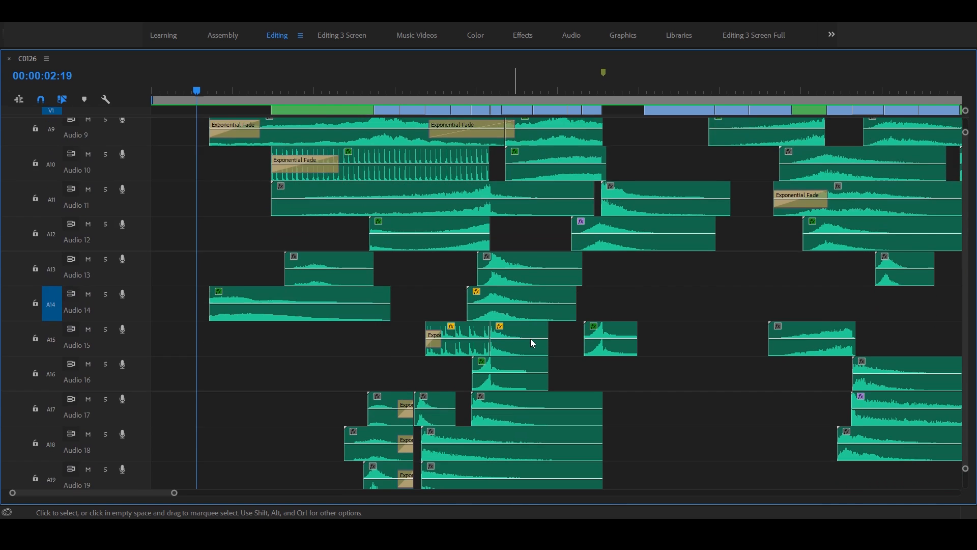
pyautogui.scroll(-5, 533, 344)
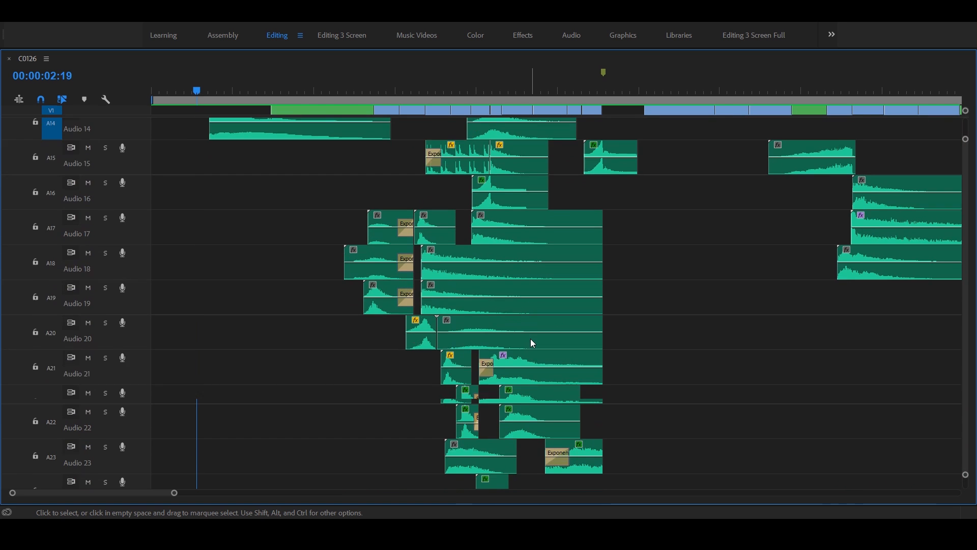
pyautogui.scroll(-5, 533, 343)
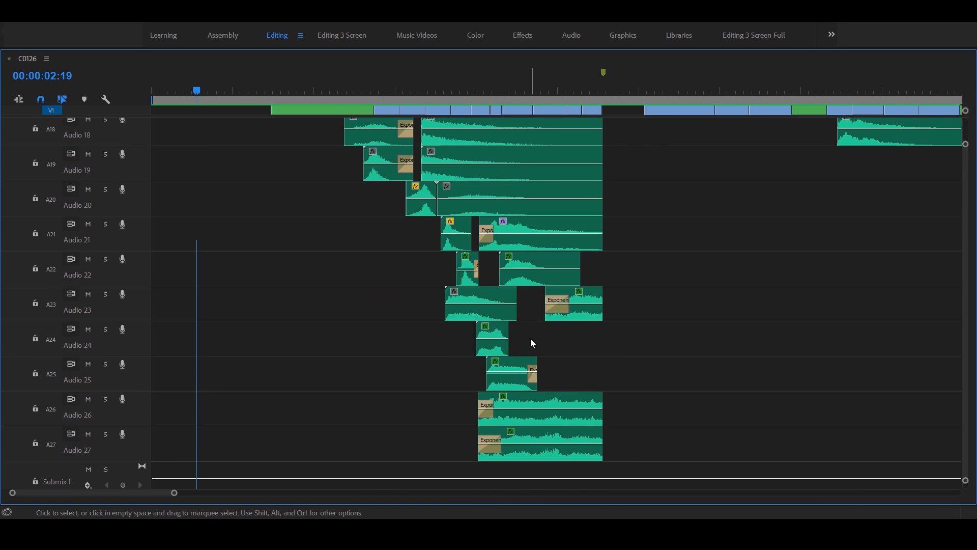
pyautogui.scroll(3, 533, 343)
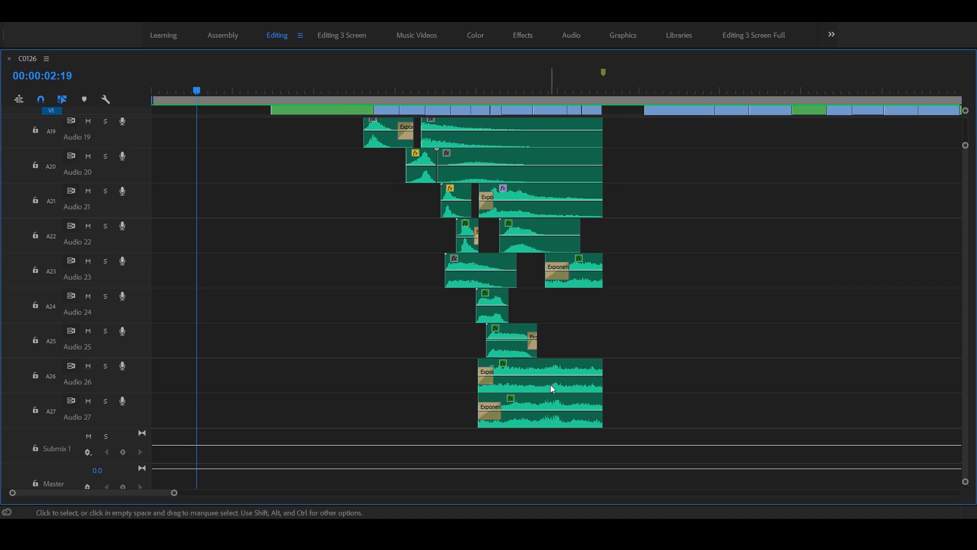
pyautogui.scroll(4, 550, 385)
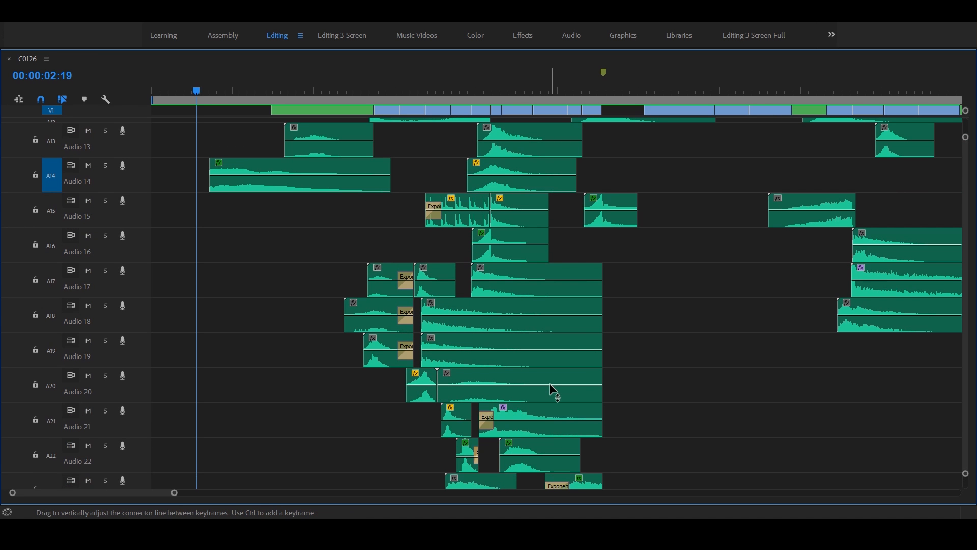
pyautogui.scroll(5, 552, 391)
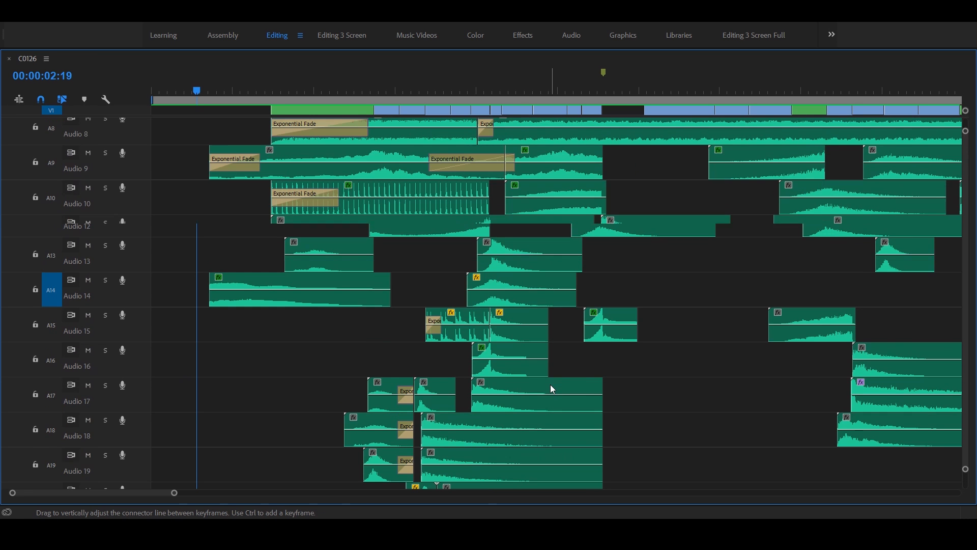
pyautogui.scroll(6, 550, 385)
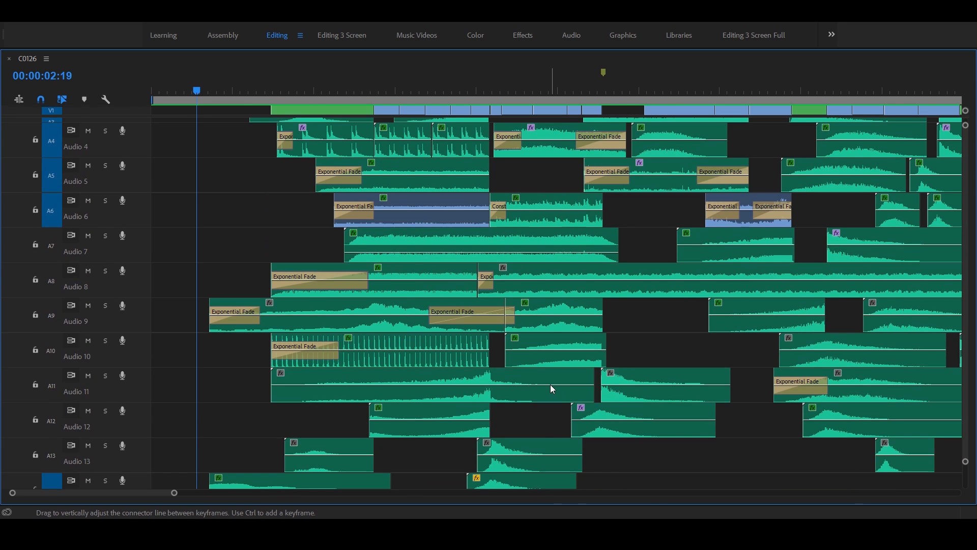
pyautogui.scroll(1, 552, 389)
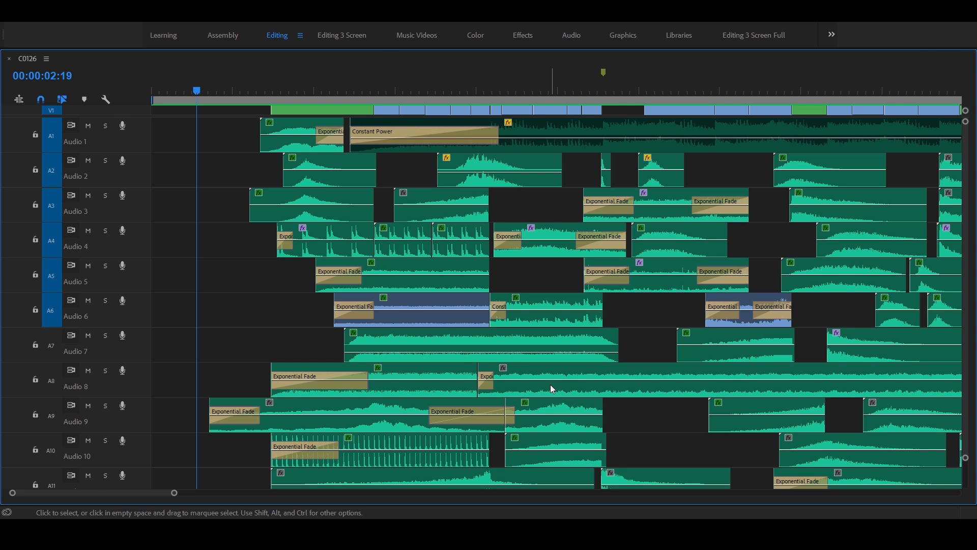
pyautogui.press('`')
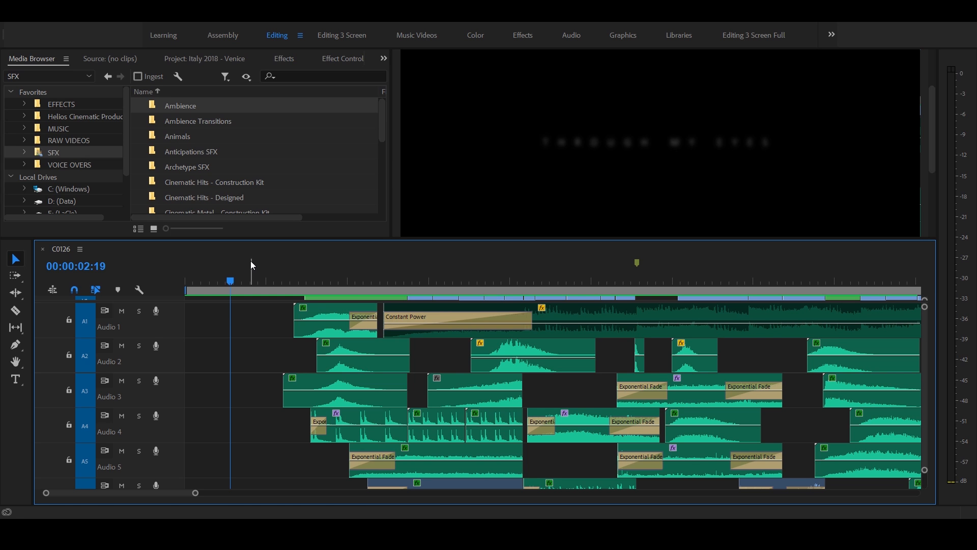
# Check the train shot at 00:00:12:05 and play the sequence from the VENEZIA title at 00:00:04:23 through to the gondola shot
pyautogui.click(384, 280)
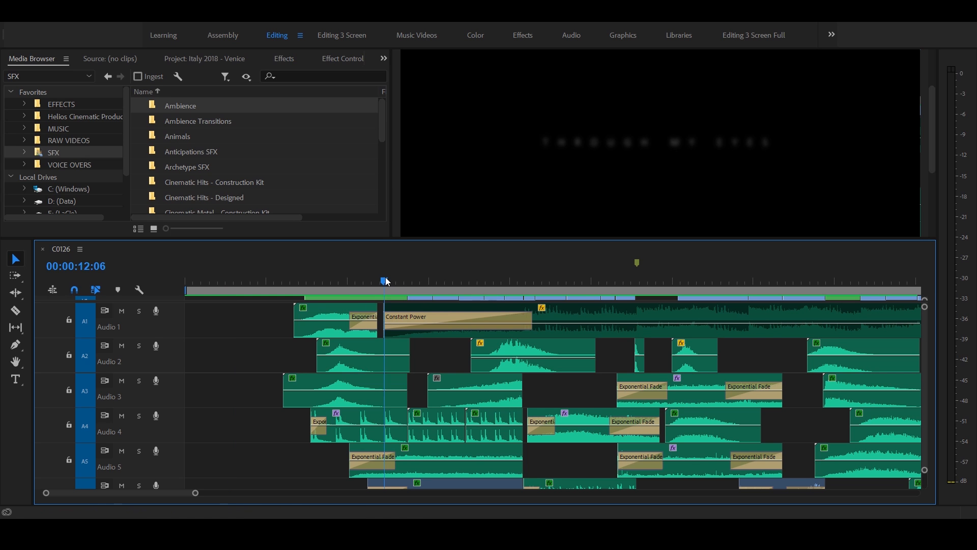
pyautogui.moveTo(386, 281)
pyautogui.mouseDown()
pyautogui.moveTo(406, 280)
pyautogui.moveTo(386, 281)
pyautogui.mouseUp()
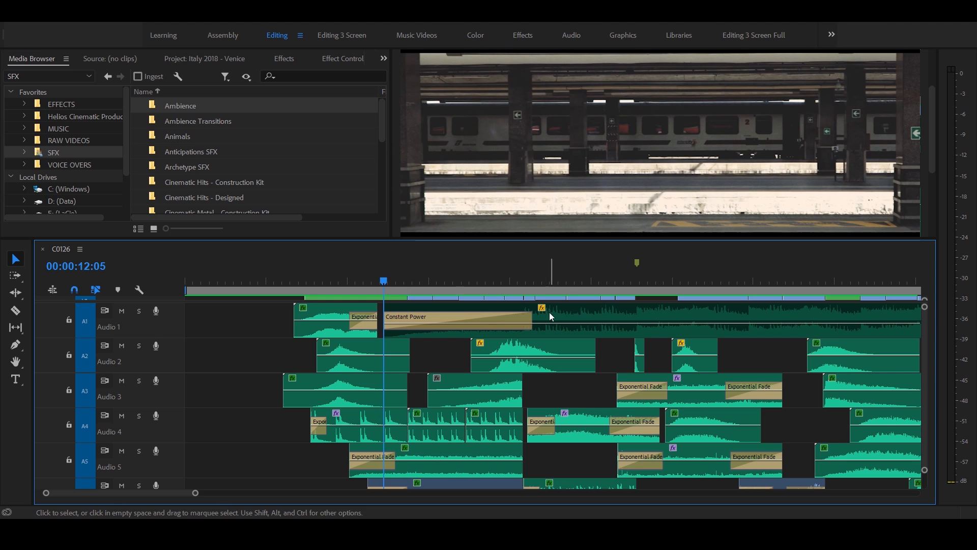
pyautogui.click(290, 278)
pyautogui.press('space')
pyautogui.click(267, 277)
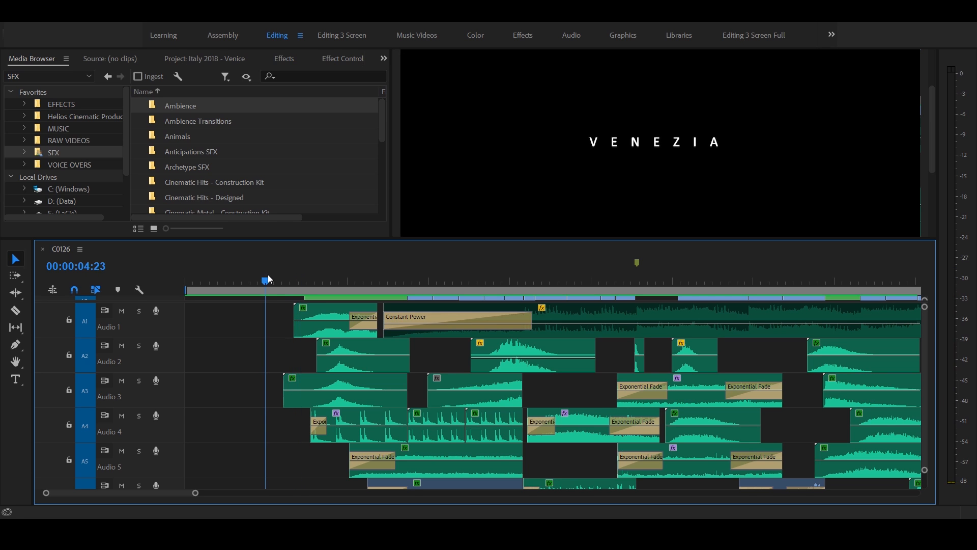
pyautogui.press('space')
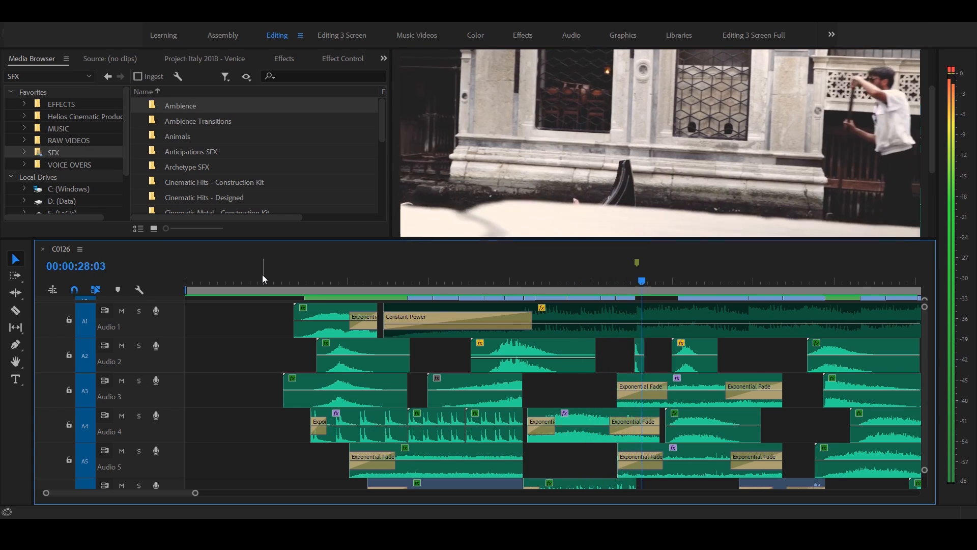
# Stop playback, rewind the sequence, and replay it from the VENEZIA title at 00:00:04:10
pyautogui.press('space')
pyautogui.press('j')
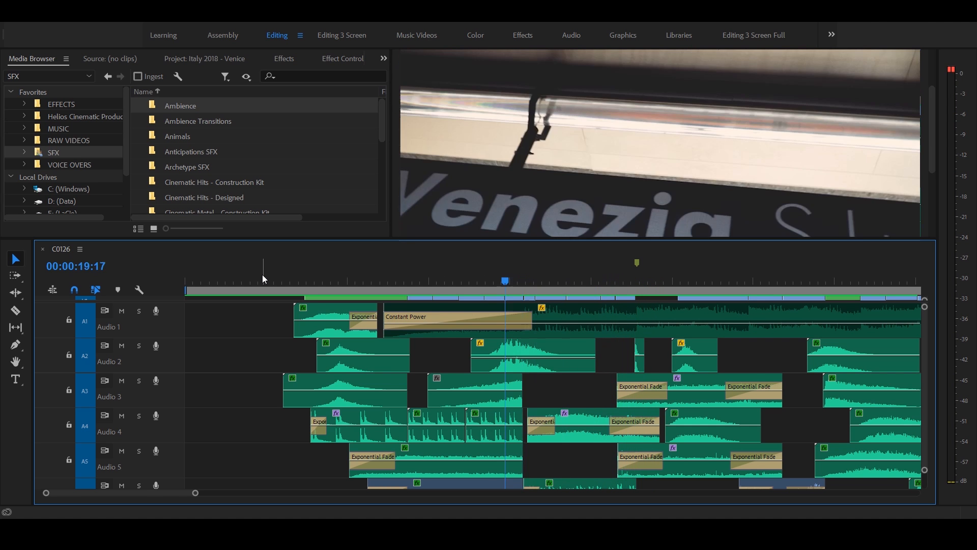
pyautogui.press('k')
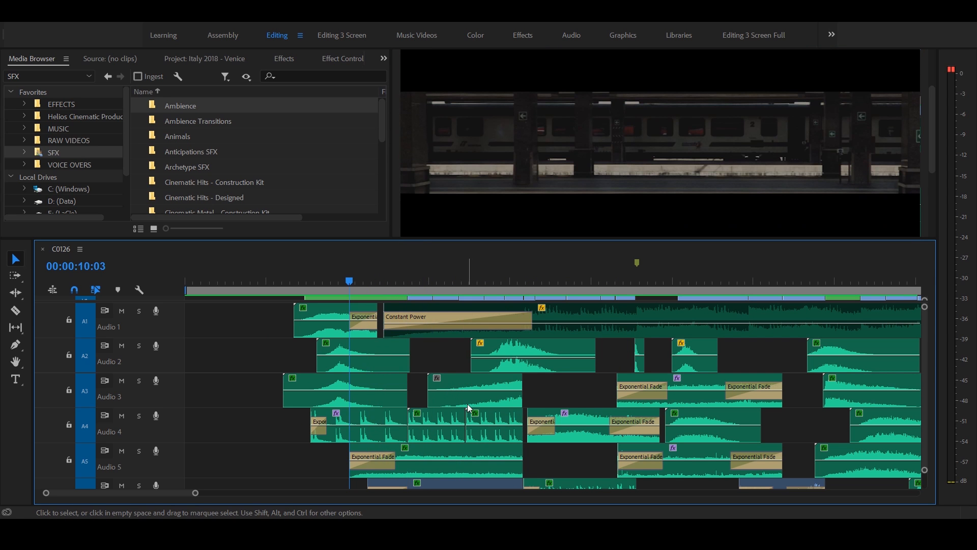
pyautogui.click(292, 279)
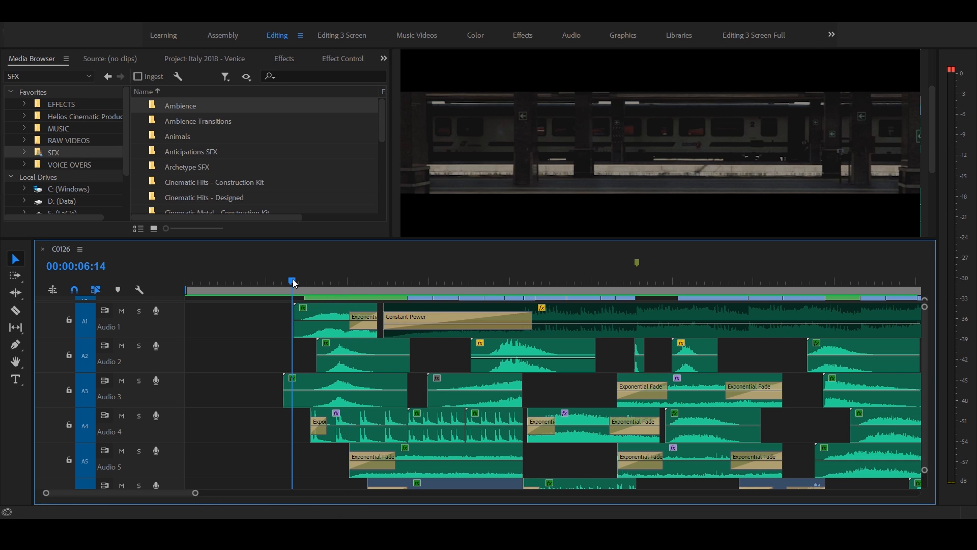
pyautogui.click(258, 280)
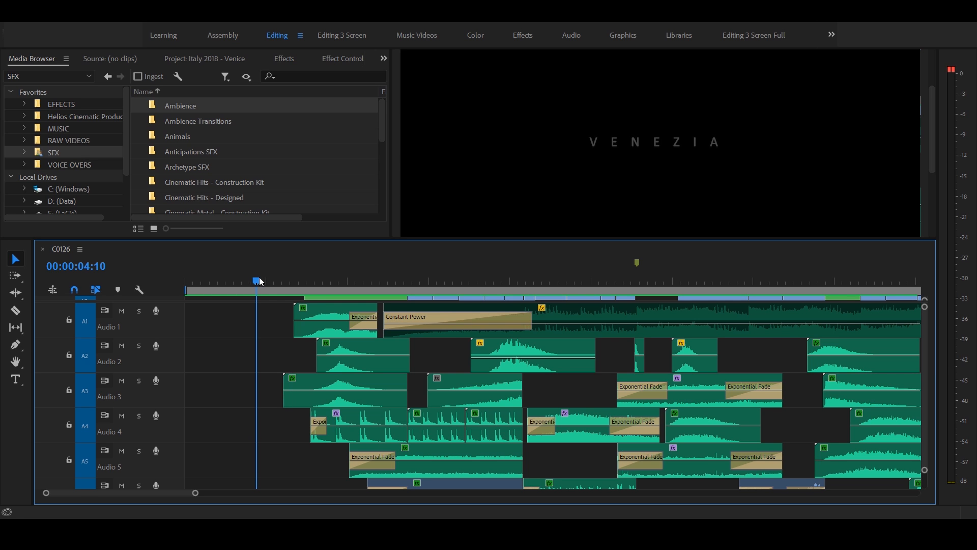
pyautogui.press('space')
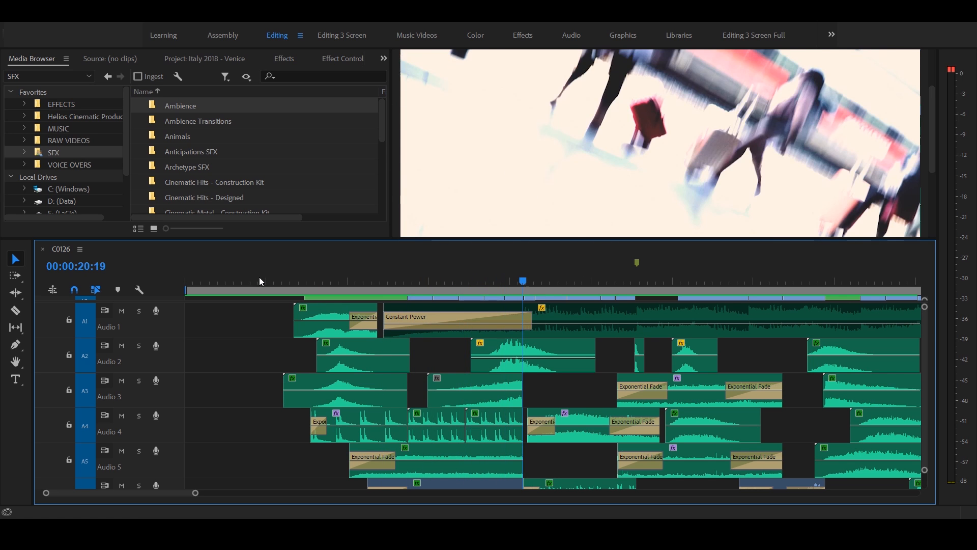
# Return the playhead to the opening title and step back and forth through its edit points, ending at 00:00:06:01
pyautogui.moveTo(536, 281)
pyautogui.mouseDown()
pyautogui.moveTo(604, 280)
pyautogui.moveTo(243, 280)
pyautogui.mouseUp()
pyautogui.press('Up')
pyautogui.press('Down')
pyautogui.press('Down')
pyautogui.press('Up')
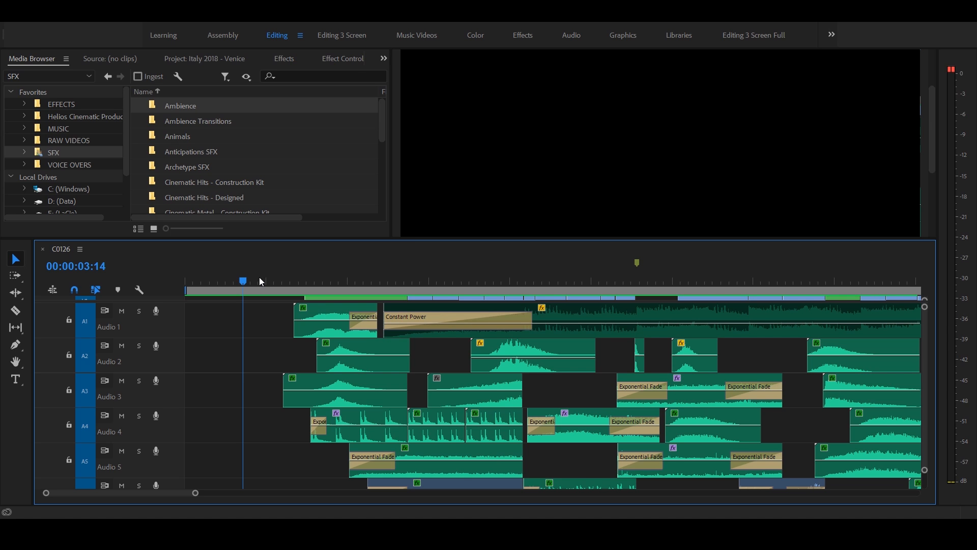
pyautogui.press('Up')
pyautogui.press('Down')
pyautogui.press('Down')
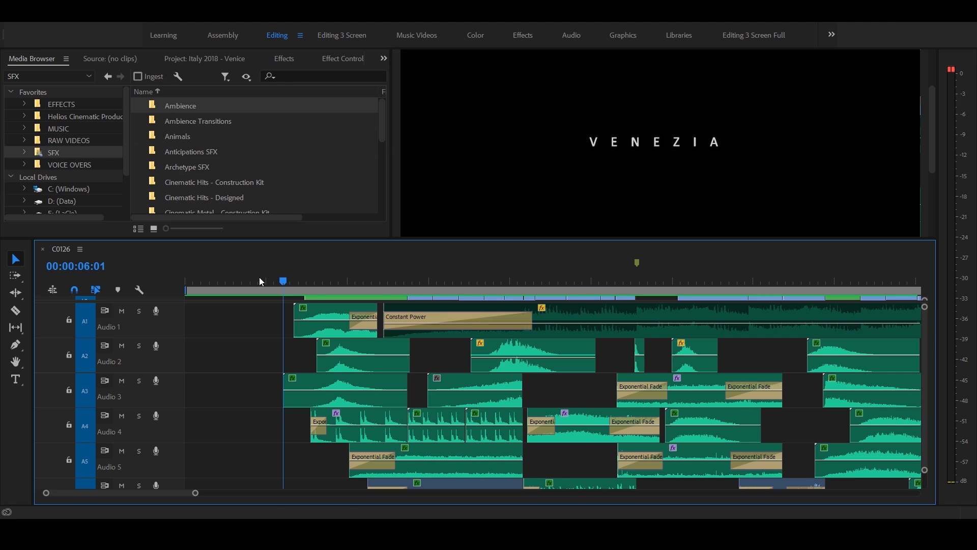
# Play the audio from just before the VENEZIA title fades in up to the train station shot
pyautogui.click(242, 270)
pyautogui.press('space')
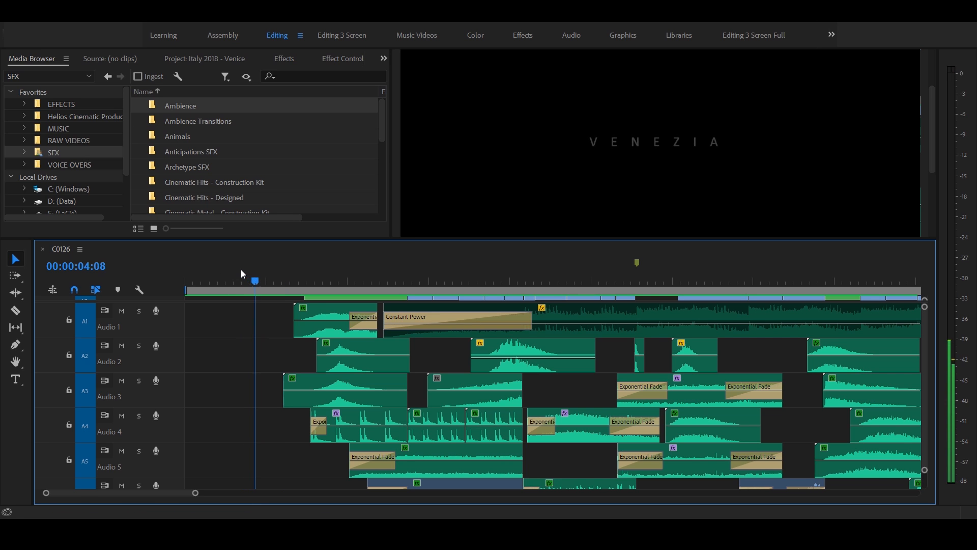
pyautogui.press('space')
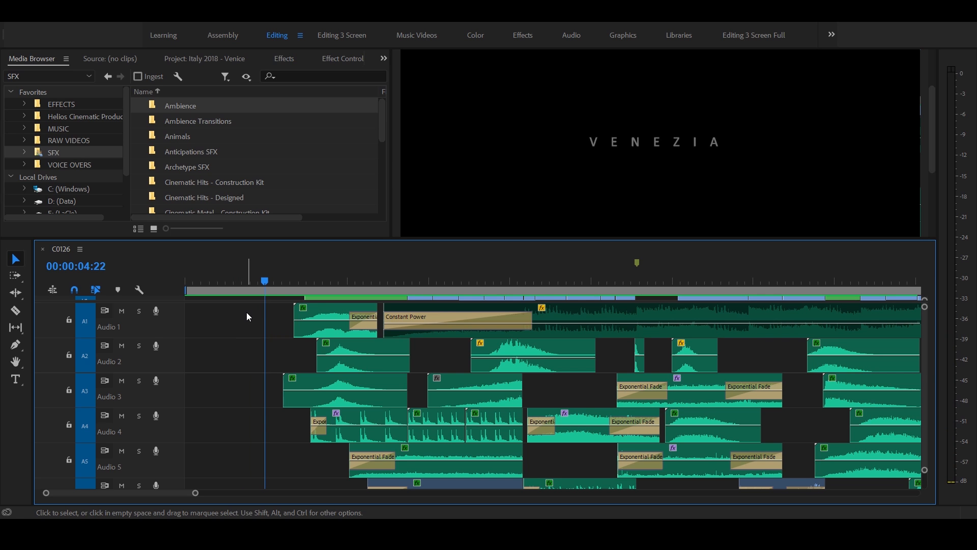
pyautogui.press('space')
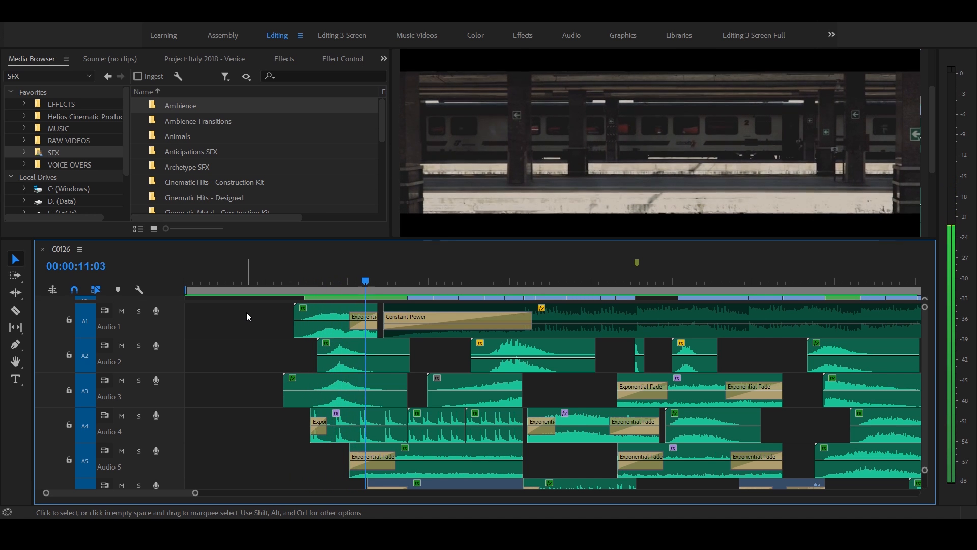
# Step the playhead back through the edit points to the start of the VENEZIA title at 00:00:03:14
pyautogui.press('Up')
pyautogui.press('Up')
pyautogui.press('Up')
pyautogui.press('Up')
pyautogui.press('Up')
pyautogui.press('Up')
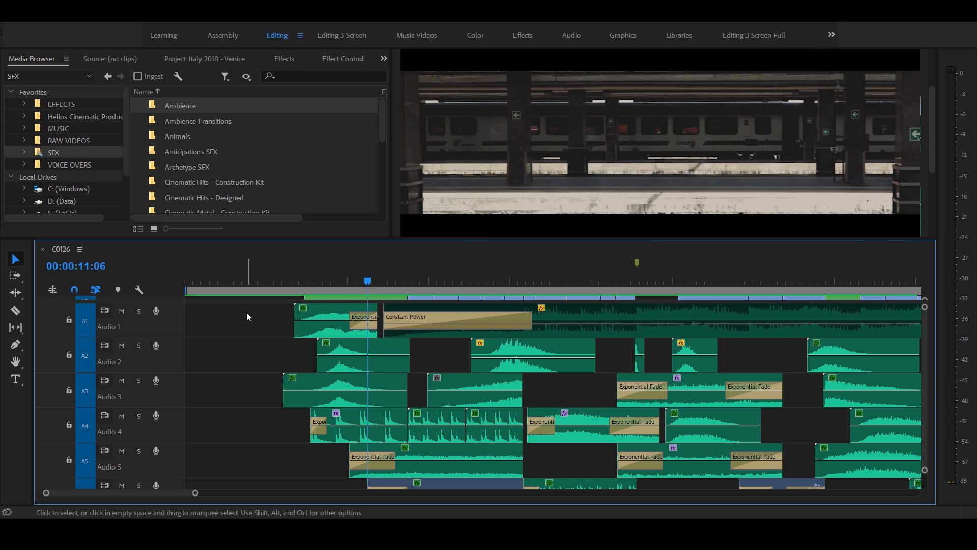
pyautogui.press('Up')
pyautogui.press('Up')
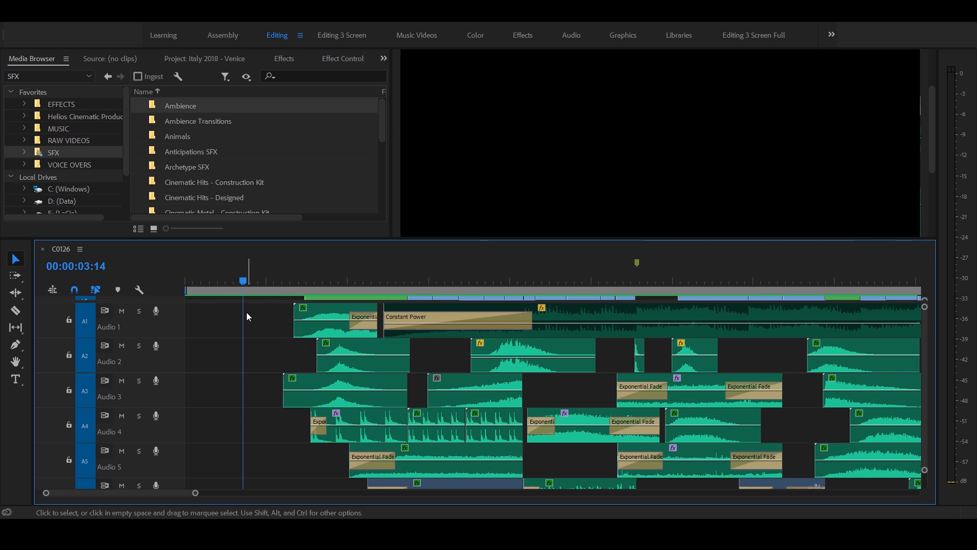
# Solo the Audio 14 track and listen to its first sound clip under the VENEZIA title
pyautogui.scroll(-5, 261, 414)
pyautogui.scroll(-10, 261, 412)
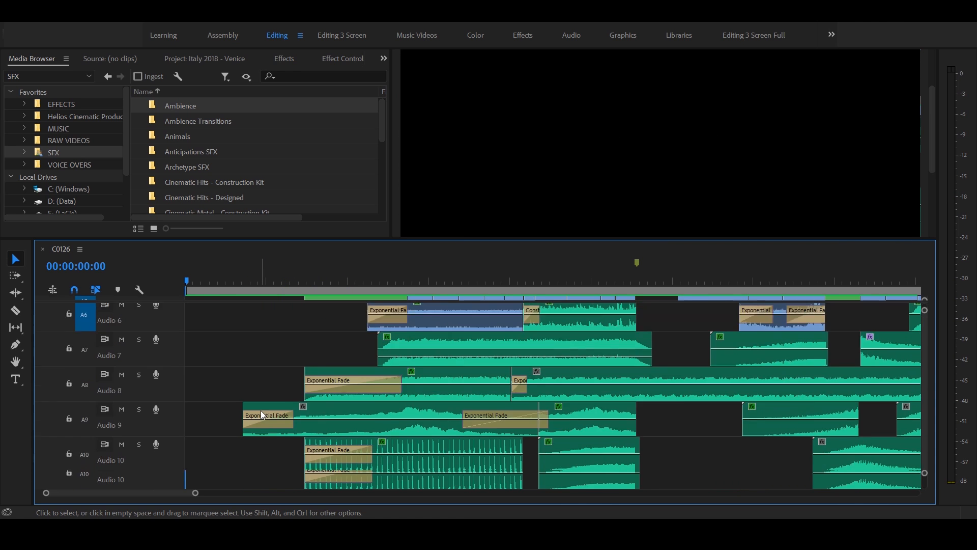
pyautogui.scroll(-2, 261, 410)
pyautogui.click(232, 279)
pyautogui.press('space')
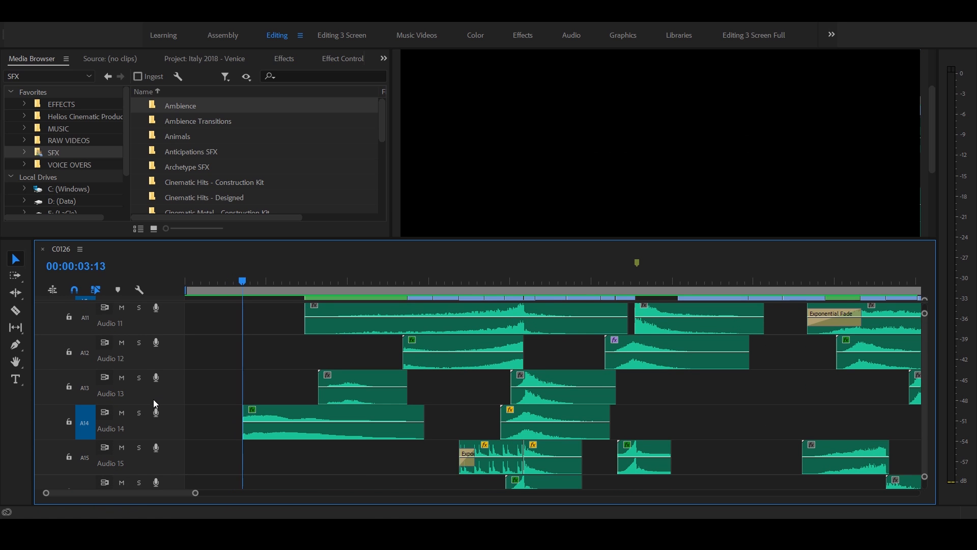
pyautogui.click(139, 412)
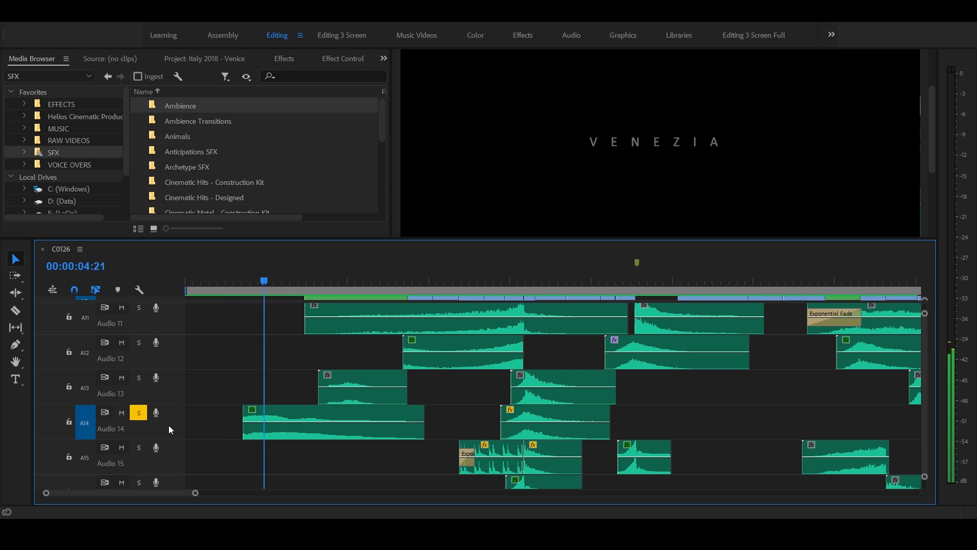
pyautogui.press('space')
pyautogui.press('space')
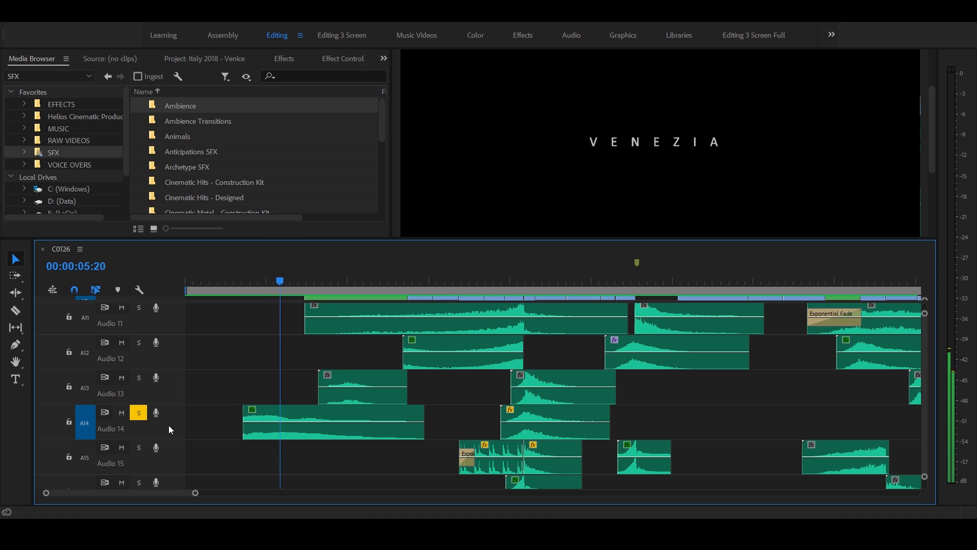
pyautogui.press('space')
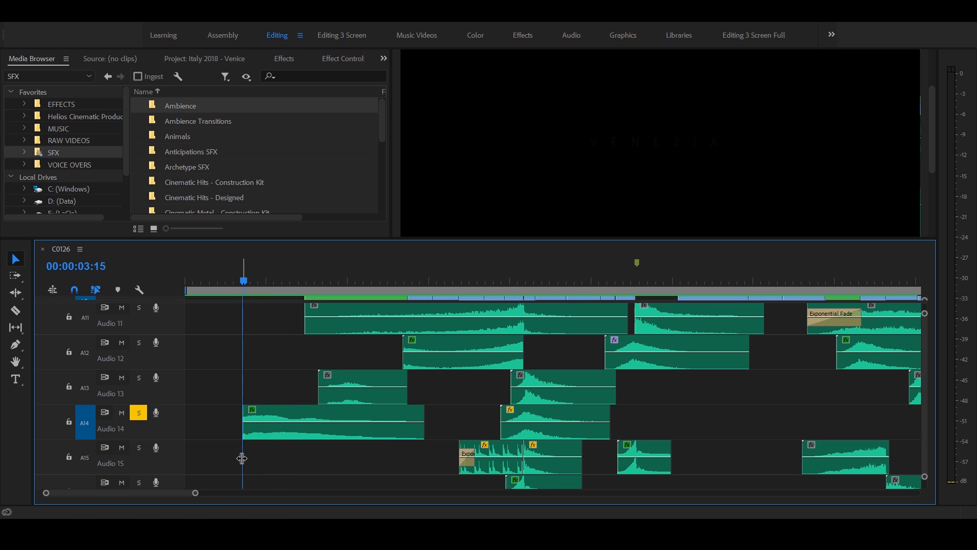
pyautogui.press('space')
# Open the first clip on Audio 1, SP 05 Drone Whoosh.mp3, in the Source monitor
pyautogui.scroll(5, 315, 429)
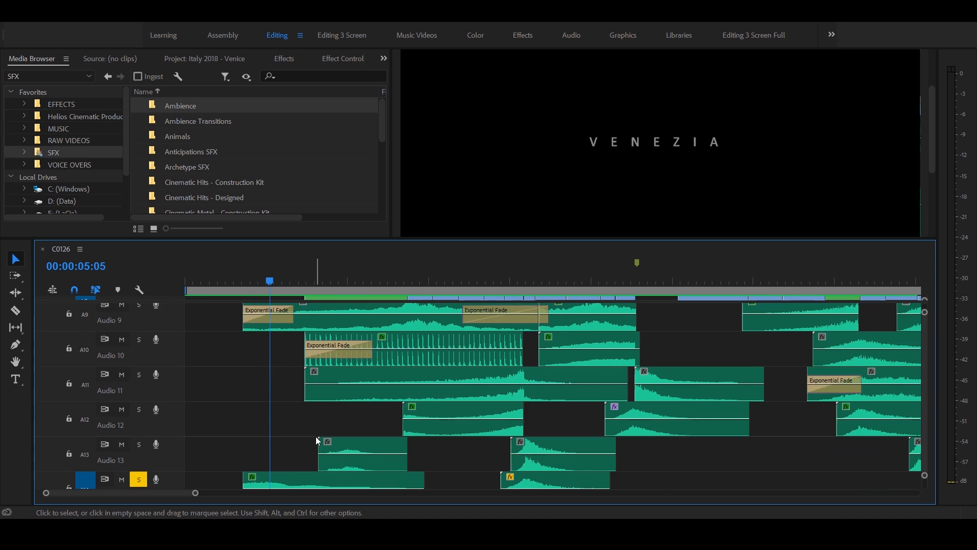
pyautogui.scroll(5, 315, 441)
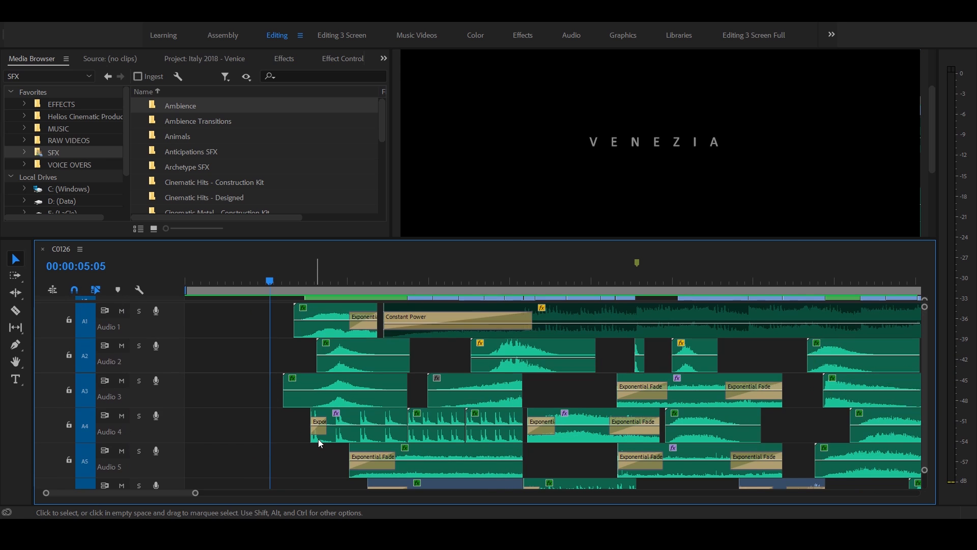
pyautogui.doubleClick(323, 311)
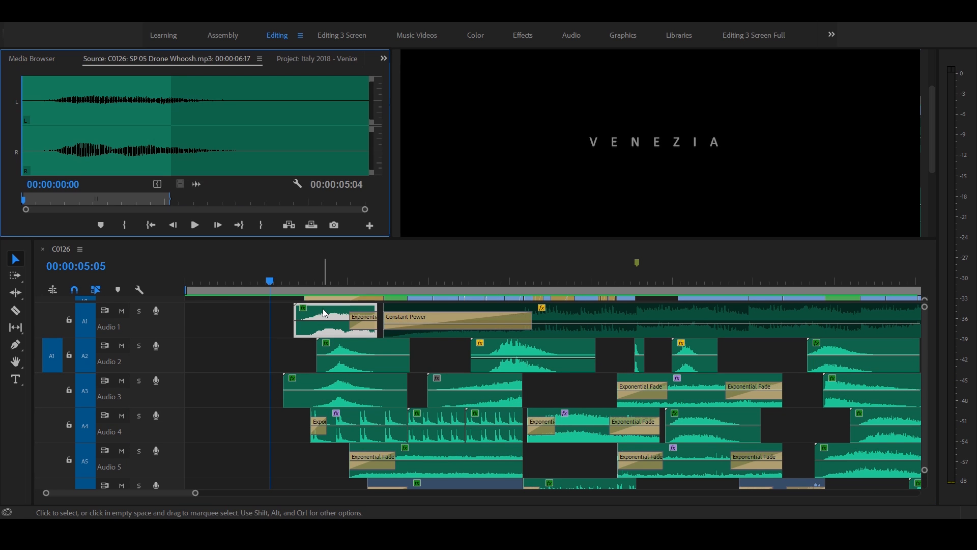
# Solo the Audio 1 track and listen to its drone whoosh from 00:00:06:17, returning the playhead toward the clip's start
pyautogui.click(300, 283)
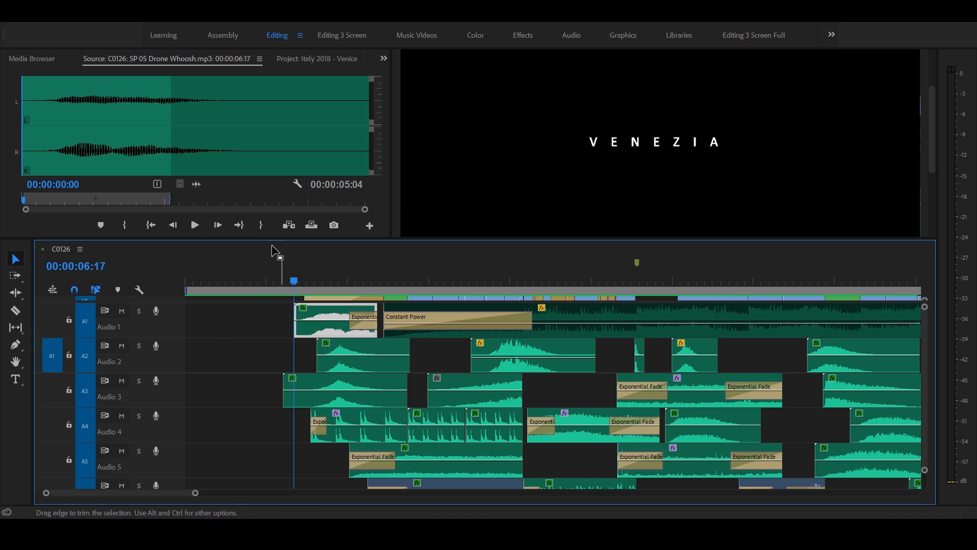
pyautogui.click(139, 310)
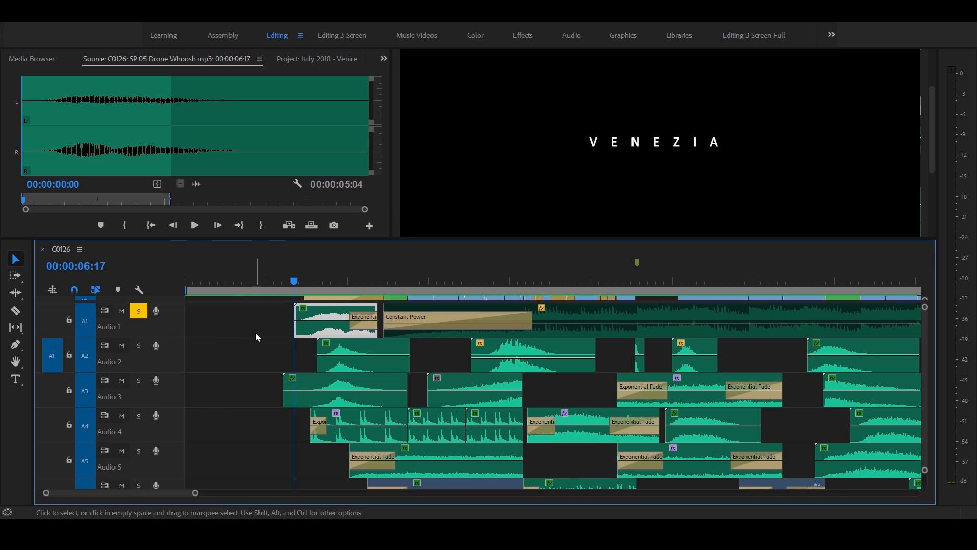
pyautogui.click(278, 280)
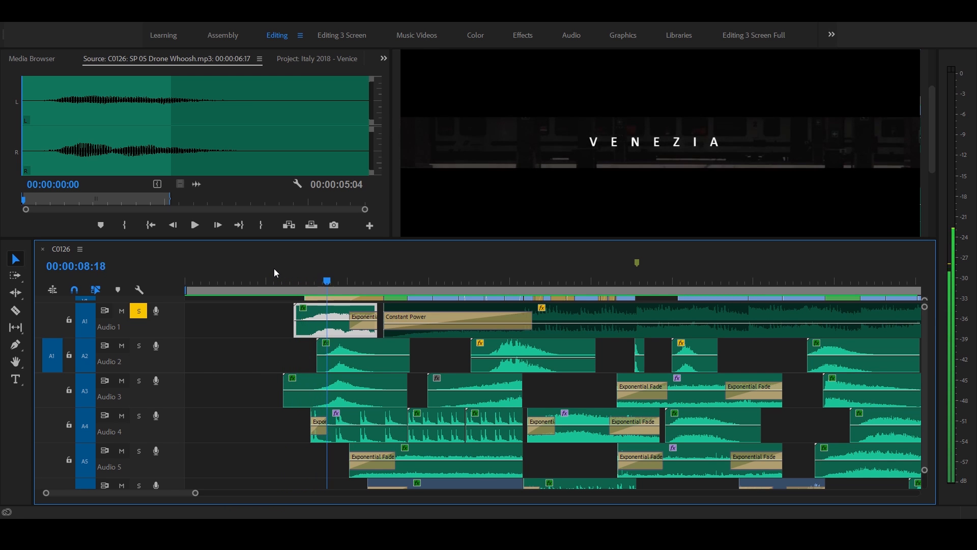
pyautogui.click(277, 277)
pyautogui.press('space')
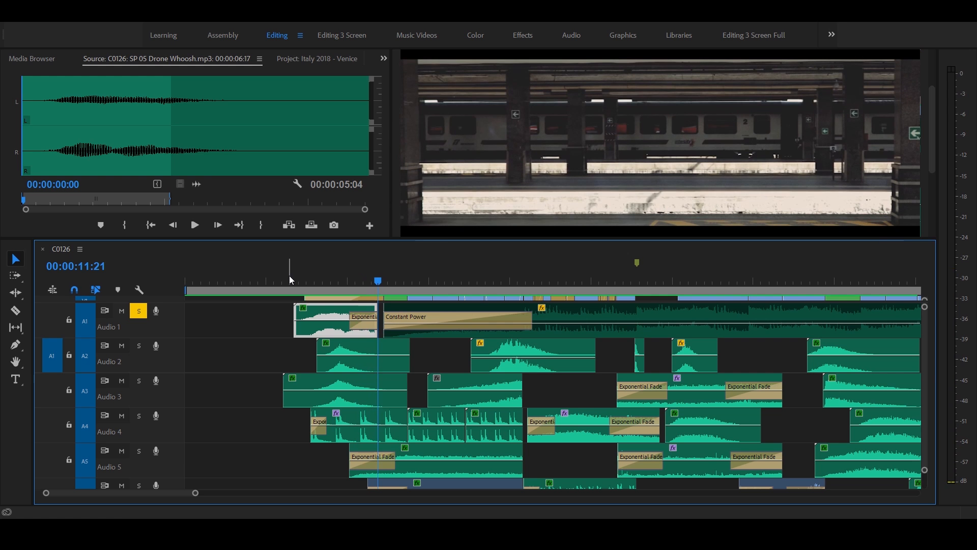
pyautogui.press('j')
pyautogui.press('j')
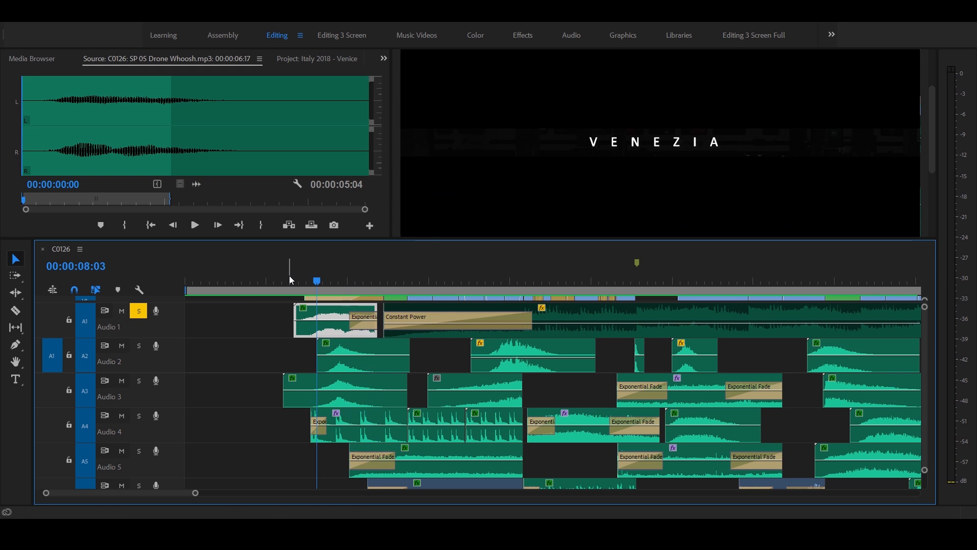
pyautogui.press('k')
# Open the first clip on Audio 13, TB 08 Wind Whoosh.wav, in the Source monitor
pyautogui.scroll(-6, 340, 379)
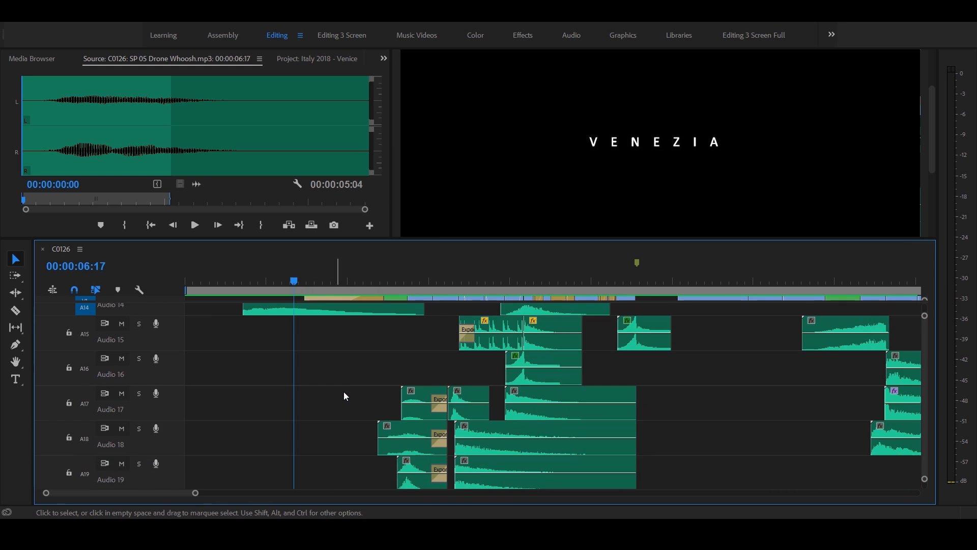
pyautogui.scroll(1, 343, 396)
pyautogui.scroll(2, 350, 405)
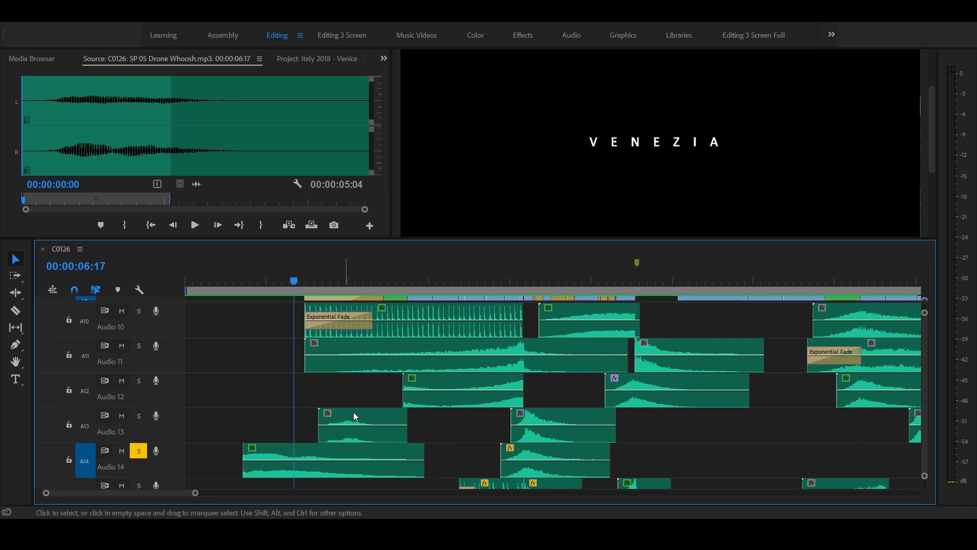
pyautogui.doubleClick(354, 415)
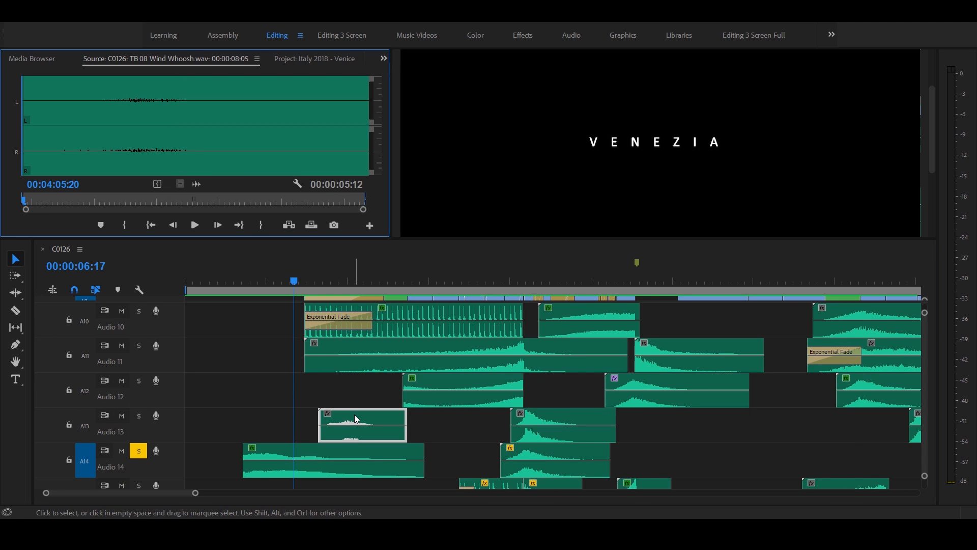
# Solo the Audio 13 track in place of the other soloed tracks and listen to its wind whoosh
pyautogui.click(287, 276)
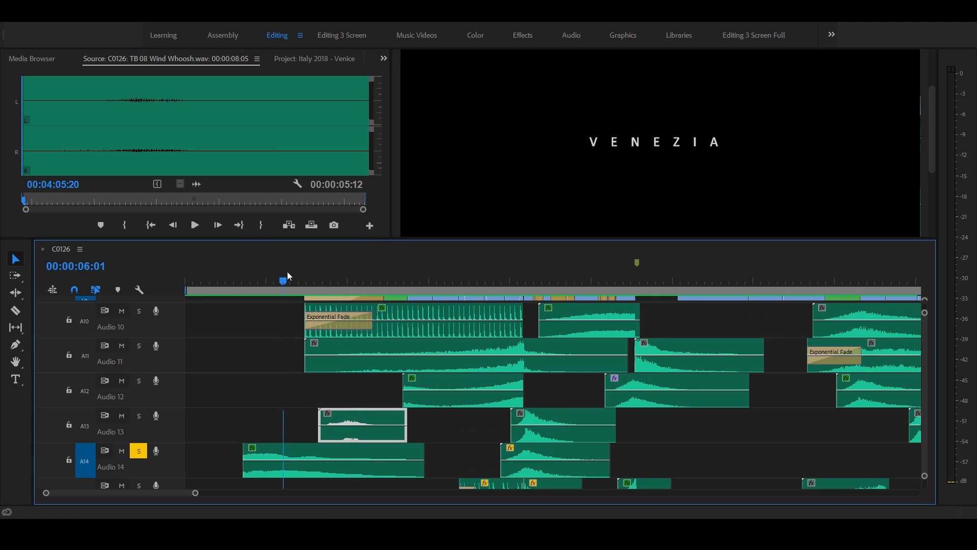
pyautogui.press('space')
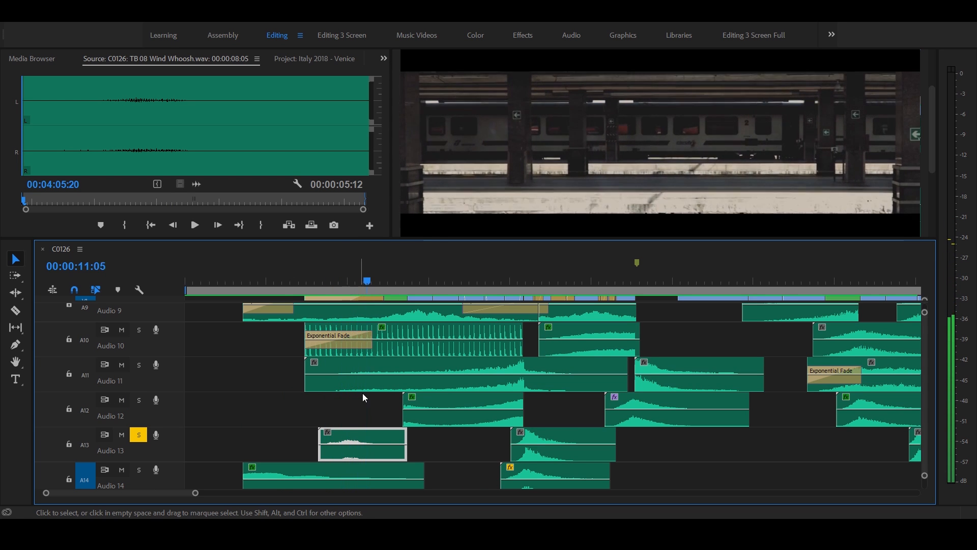
pyautogui.click(297, 278)
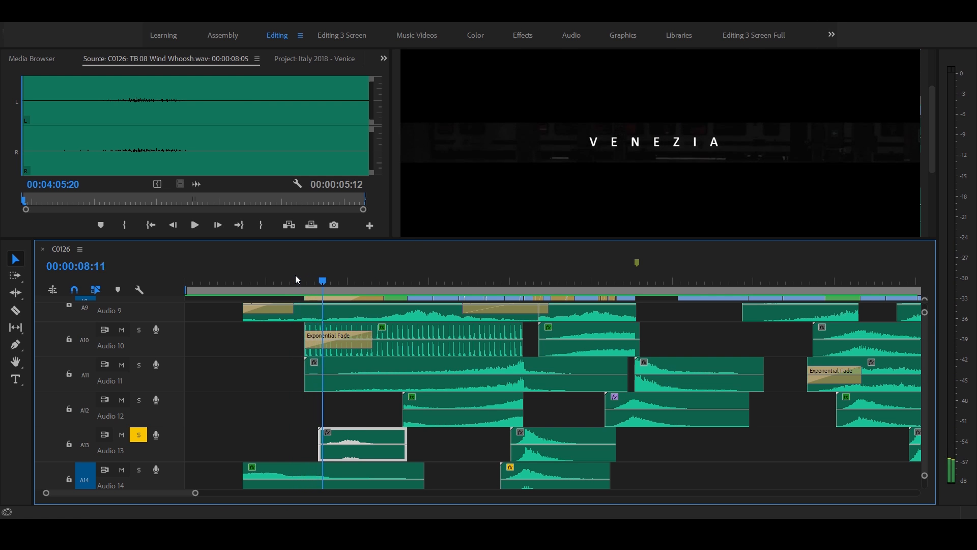
pyautogui.press('space')
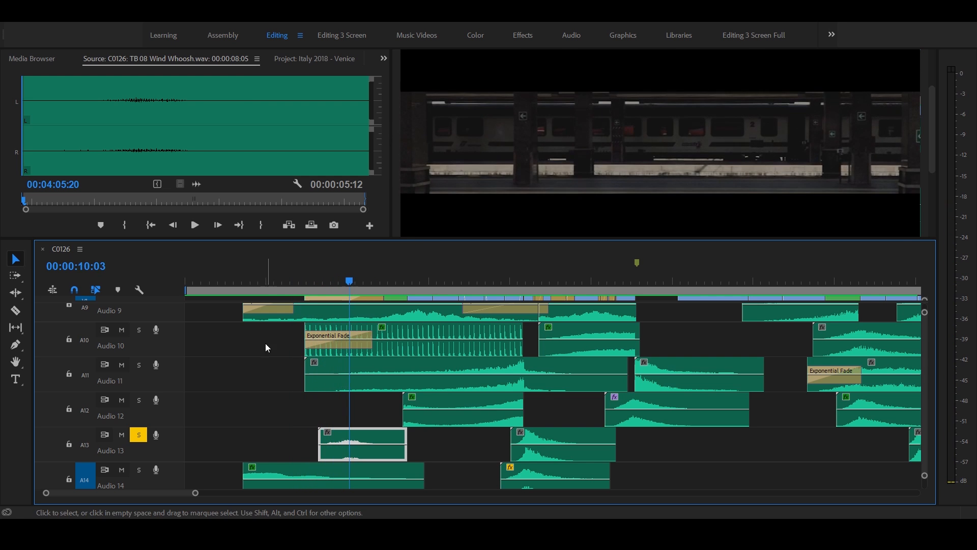
# Replay the wind whoosh on Audio 13 twice from shortly before the VENEZIA title gives way to the station shot
pyautogui.hotkey('shift', 'Left')
pyautogui.hotkey('shift', 'Left')
pyautogui.hotkey('shift', 'Left')
pyautogui.hotkey('shift', 'Left')
pyautogui.hotkey('shift', 'Left')
pyautogui.hotkey('shift', 'Left')
pyautogui.hotkey('shift', 'Left')
pyautogui.hotkey('shift', 'Left')
pyautogui.hotkey('shift', 'Left')
pyautogui.hotkey('shift', 'Left')
pyautogui.press('space')
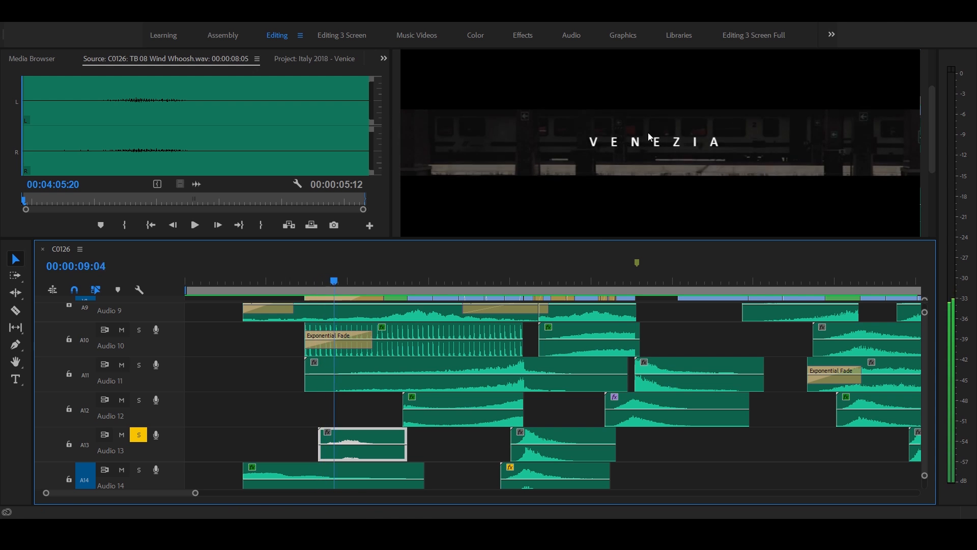
pyautogui.press('space')
pyautogui.hotkey('shift', 'Left')
pyautogui.hotkey('shift', 'Left')
pyautogui.hotkey('shift', 'Left')
pyautogui.hotkey('shift', 'Left')
pyautogui.hotkey('shift', 'Left')
pyautogui.hotkey('shift', 'Left')
pyautogui.hotkey('shift', 'Left')
pyautogui.hotkey('shift', 'Left')
pyautogui.hotkey('shift', 'Left')
pyautogui.hotkey('shift', 'Left')
pyautogui.press('space')
pyautogui.press('space')
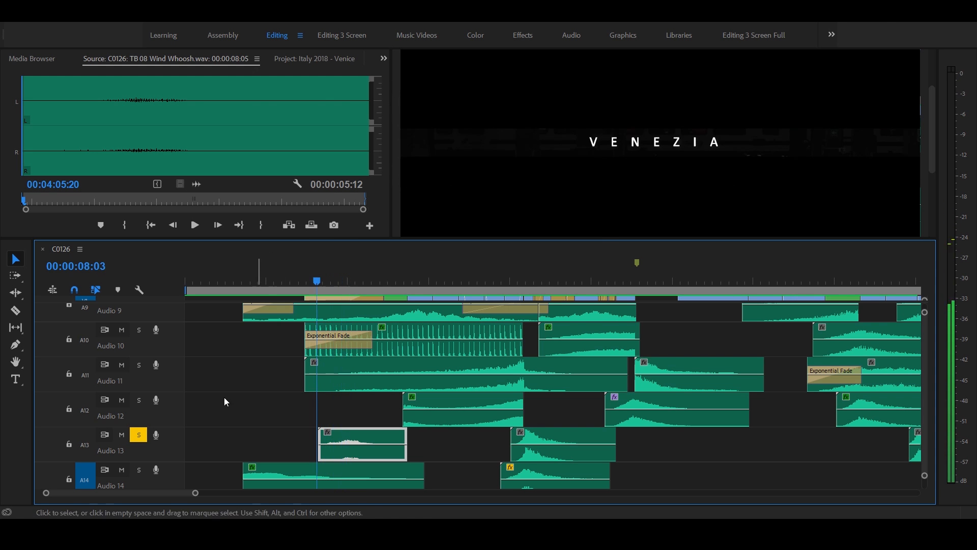
# Switch the solo back to Audio 1, replay its drone whoosh, and park the playhead at 00:00:09:08, where the title blurs
pyautogui.scroll(3, 181, 425)
pyautogui.scroll(3, 182, 423)
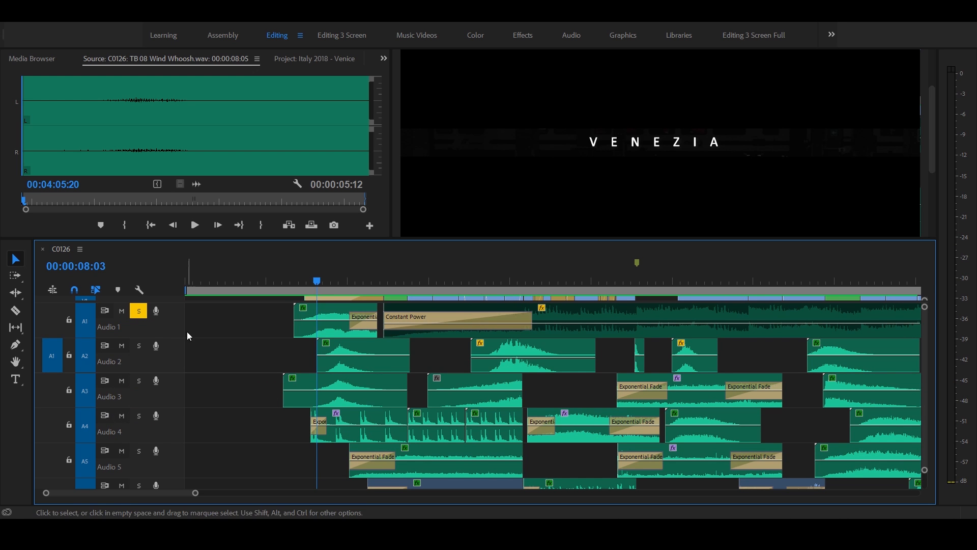
pyautogui.click(284, 278)
pyautogui.press('space')
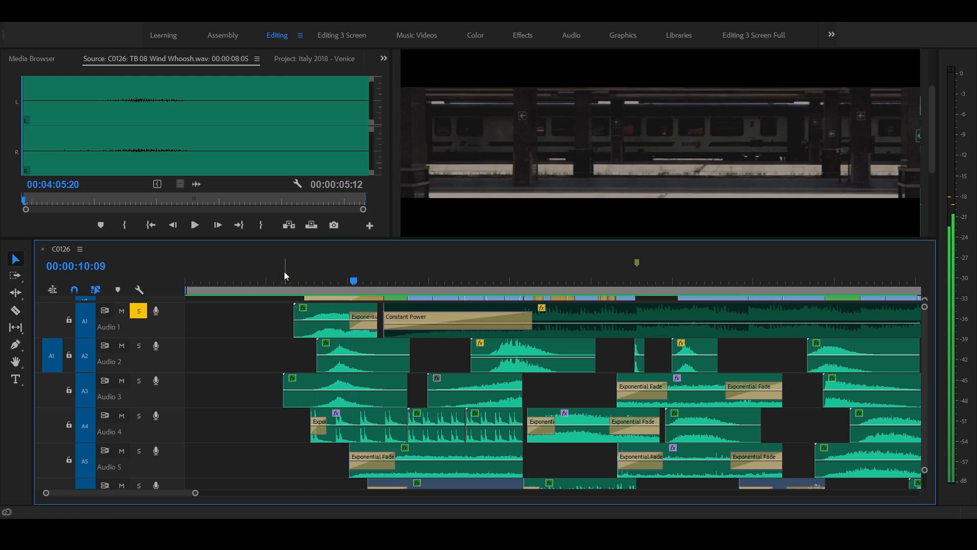
pyautogui.press('Up')
pyautogui.press('Up')
pyautogui.press('Up')
pyautogui.press('Up')
pyautogui.press('Up')
pyautogui.press('space')
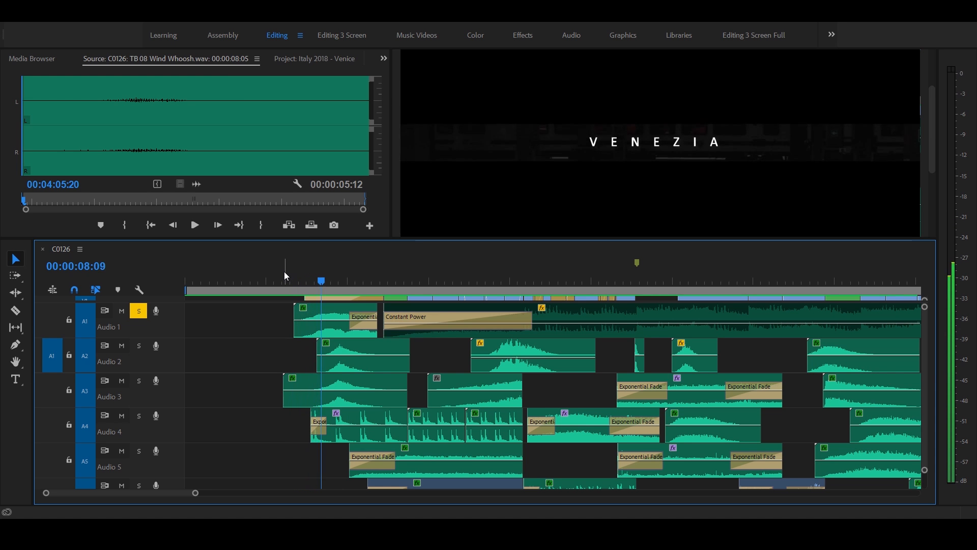
pyautogui.press('space')
pyautogui.click(338, 278)
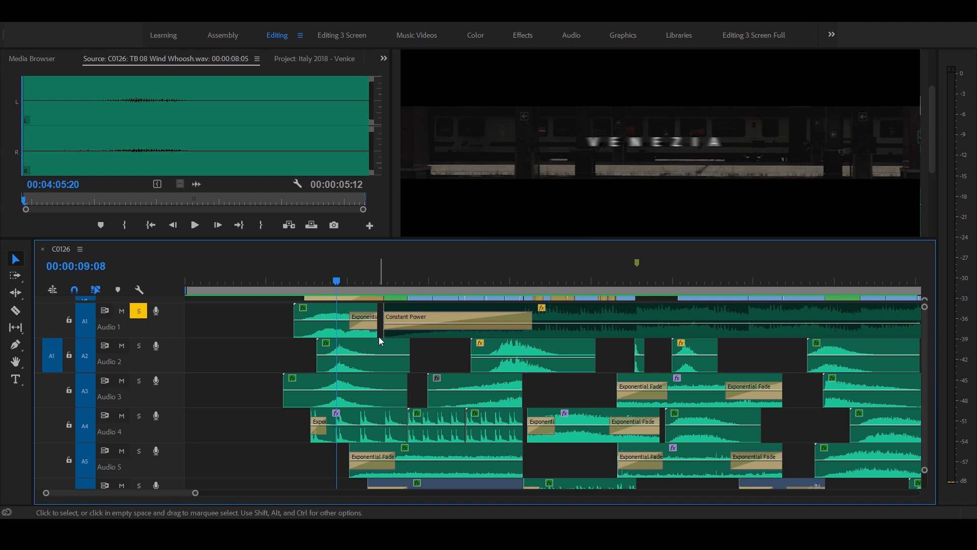
# Switch the solo from Audio 1 to Audio 2 and listen to its first clip over the title's transition
pyautogui.scroll(-5, 226, 423)
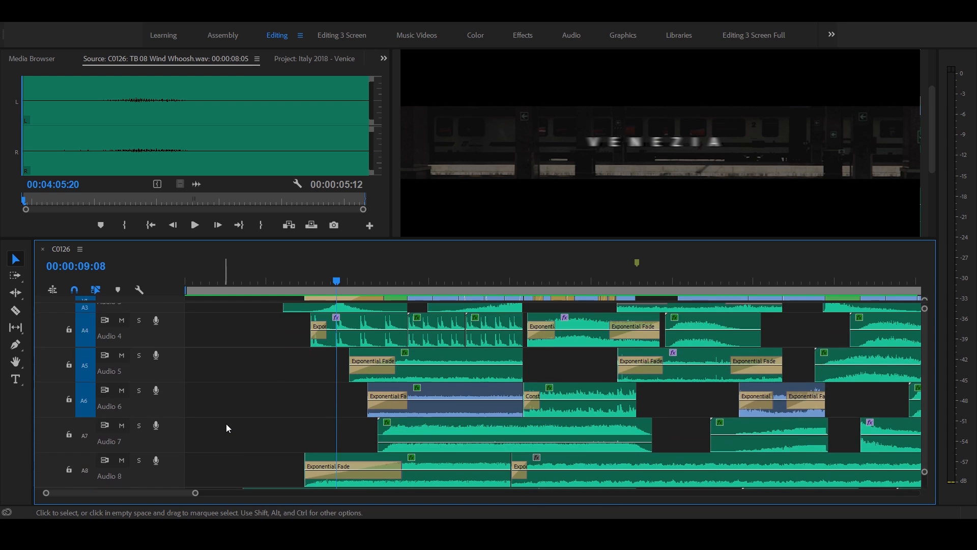
pyautogui.scroll(-3, 226, 424)
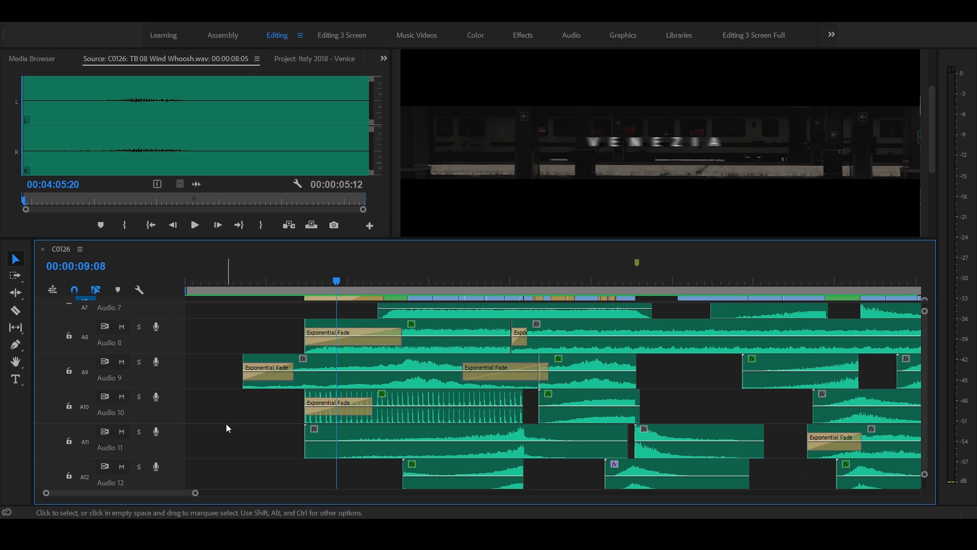
pyautogui.scroll(8, 226, 424)
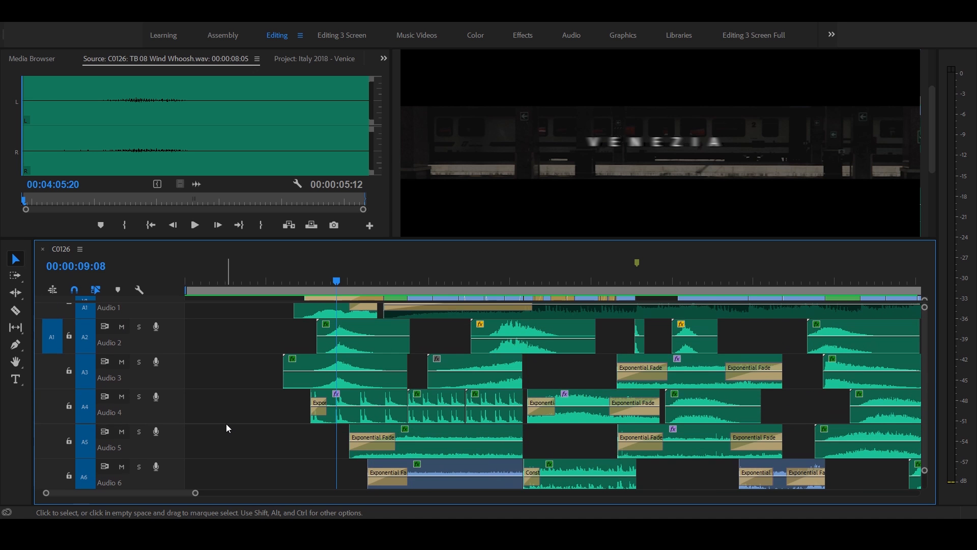
pyautogui.scroll(1, 224, 391)
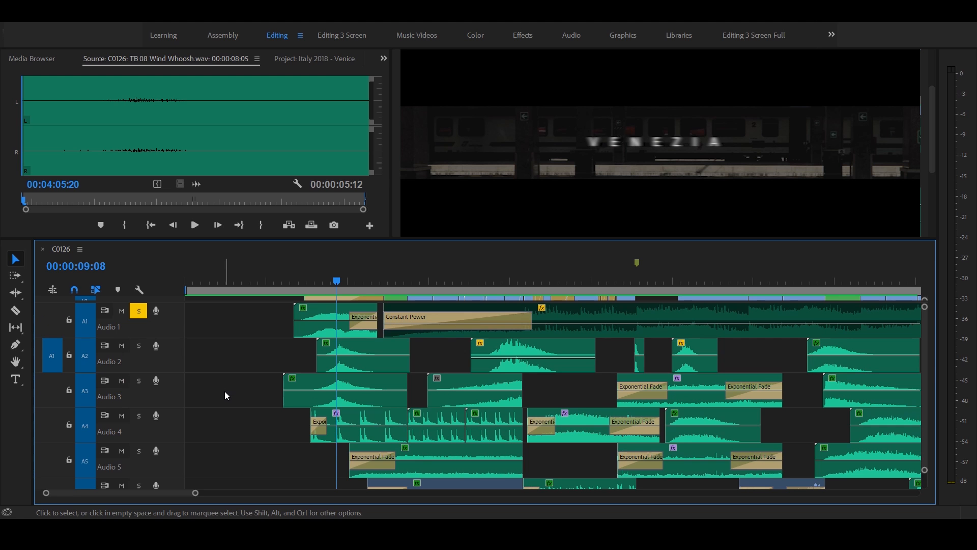
pyautogui.click(140, 308)
pyautogui.click(305, 278)
pyautogui.scroll(2, 224, 415)
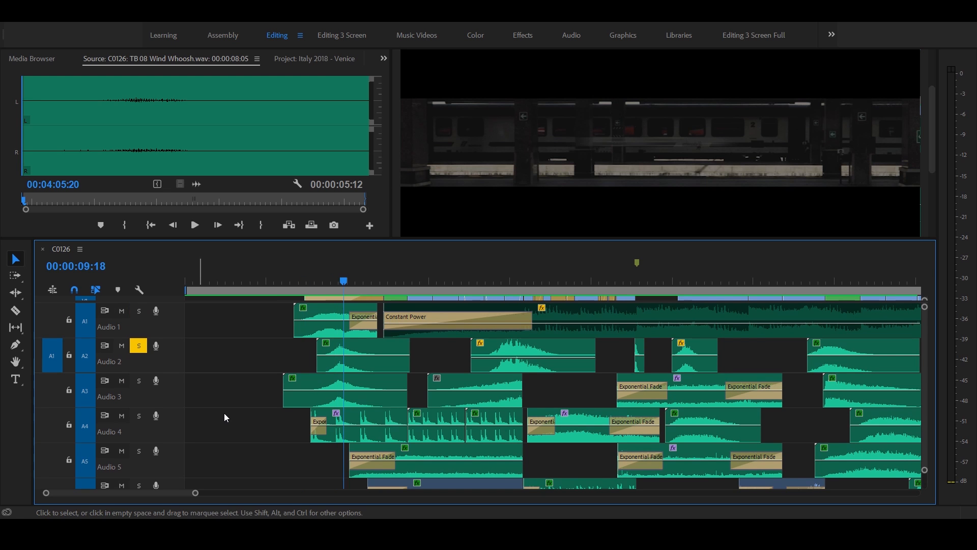
pyautogui.click(309, 273)
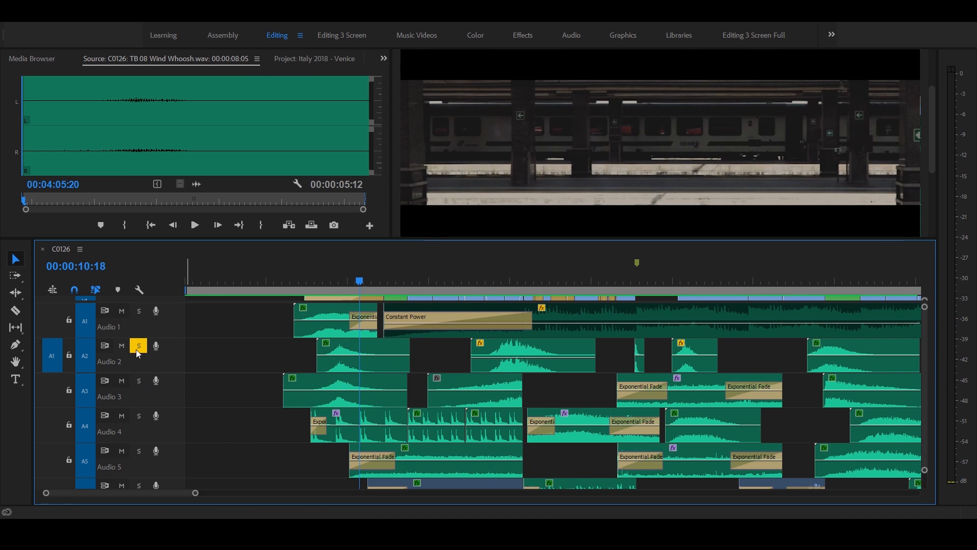
# Switch the solo from Audio 2 to Audio 3 and listen to its first clip over the title's transition
pyautogui.click(138, 383)
pyautogui.click(310, 275)
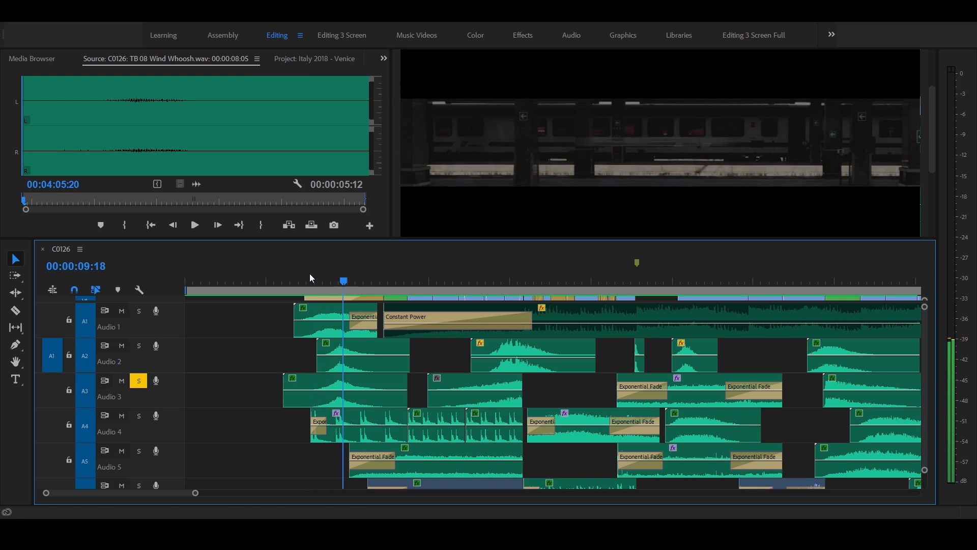
pyautogui.press('space')
# Solo Audio 2 together with Audio 3 and listen to both layers over the title's transition
pyautogui.click(139, 345)
pyautogui.click(295, 279)
pyautogui.press('space')
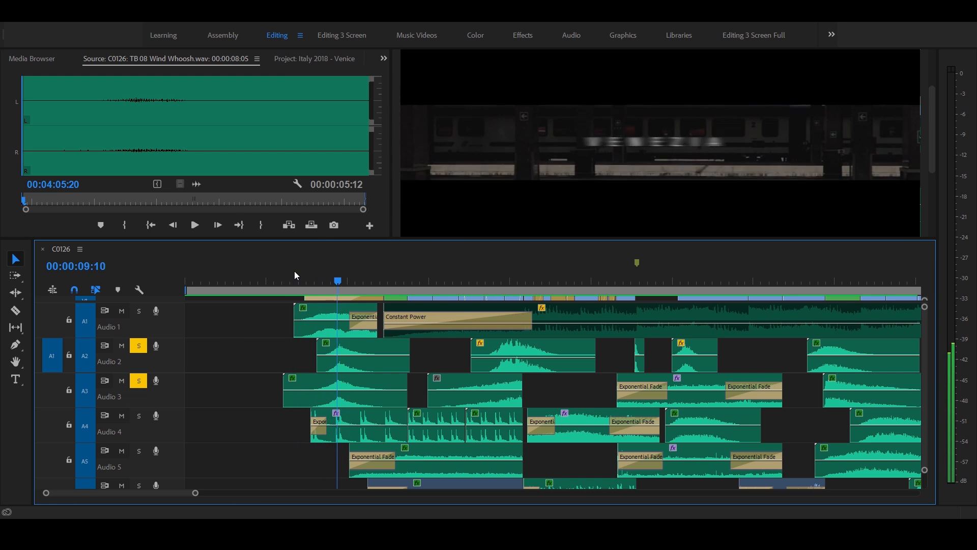
pyautogui.press('space')
# Add Audio 1 to the soloed tracks and listen to all three layers from about the start of its drone whoosh
pyautogui.click(138, 310)
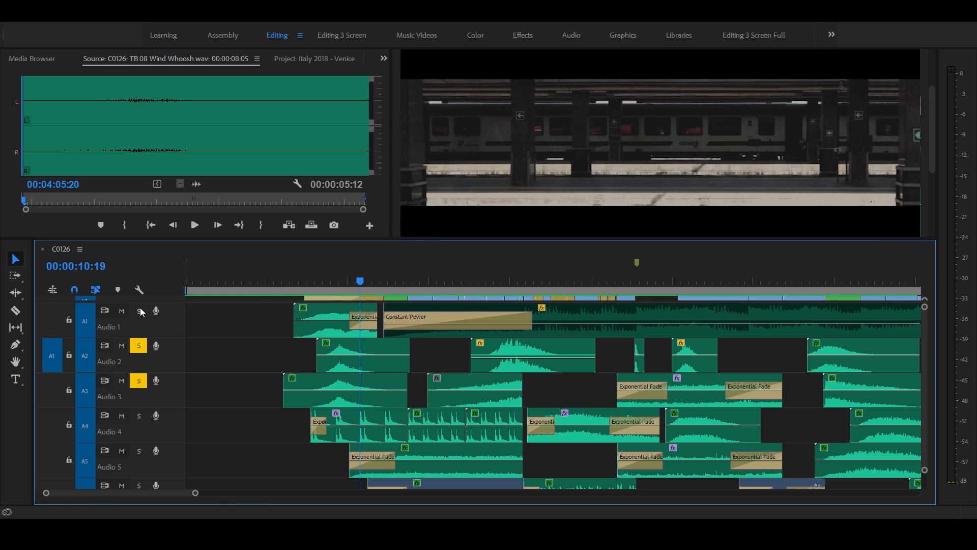
pyautogui.click(294, 280)
pyautogui.press('space')
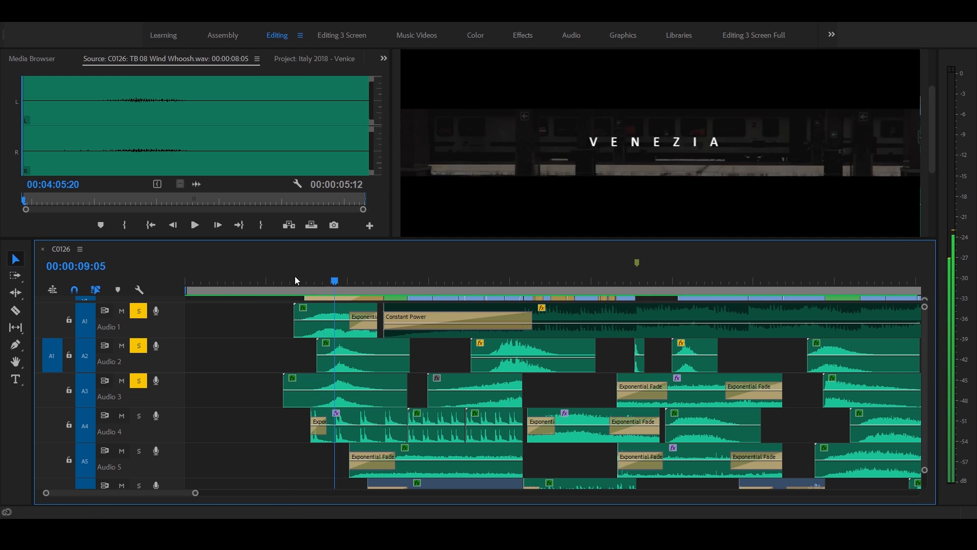
pyautogui.press('space')
# Solo Audio 13 and Audio 14 as well and play the combined layers from 00:00:03:14 up to the station shot
pyautogui.scroll(-7, 275, 402)
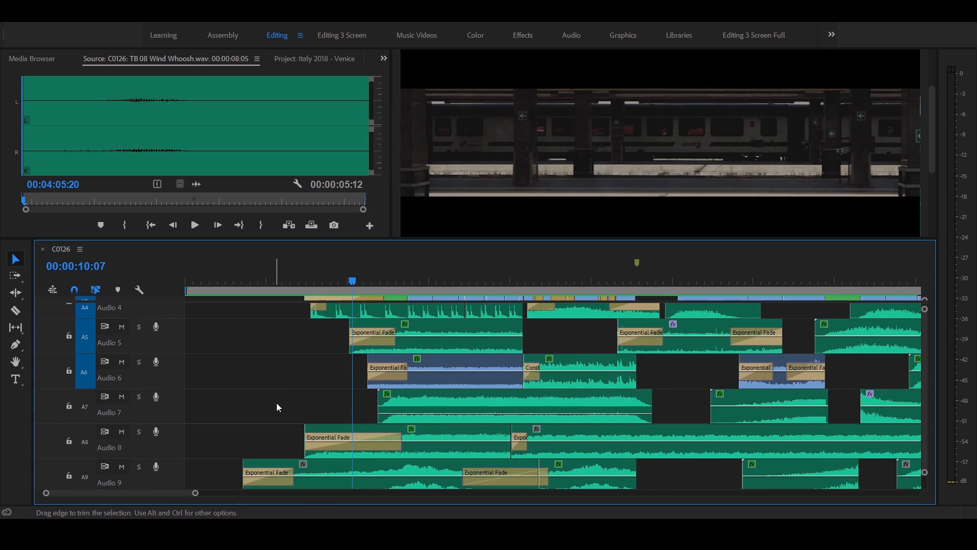
pyautogui.scroll(-2, 277, 414)
pyautogui.click(138, 434)
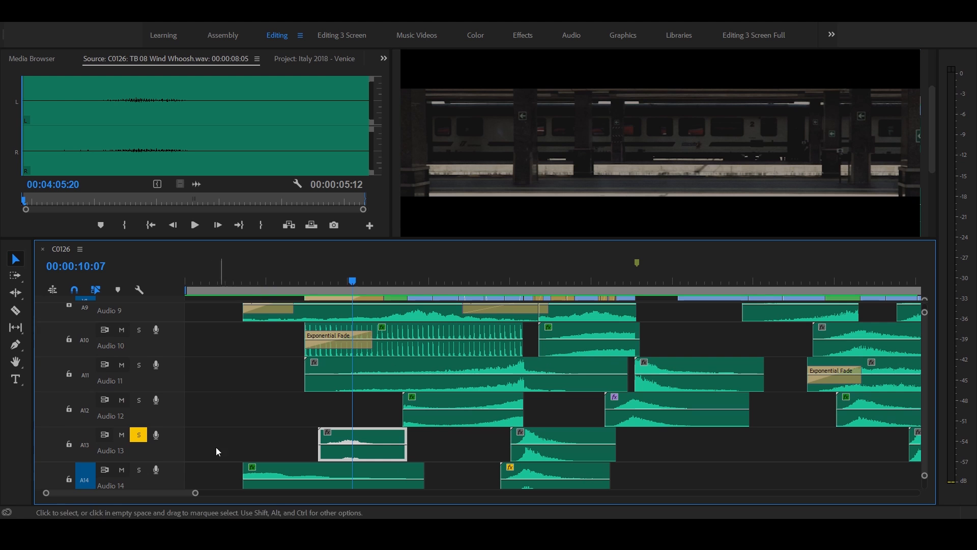
pyautogui.click(139, 469)
pyautogui.click(239, 277)
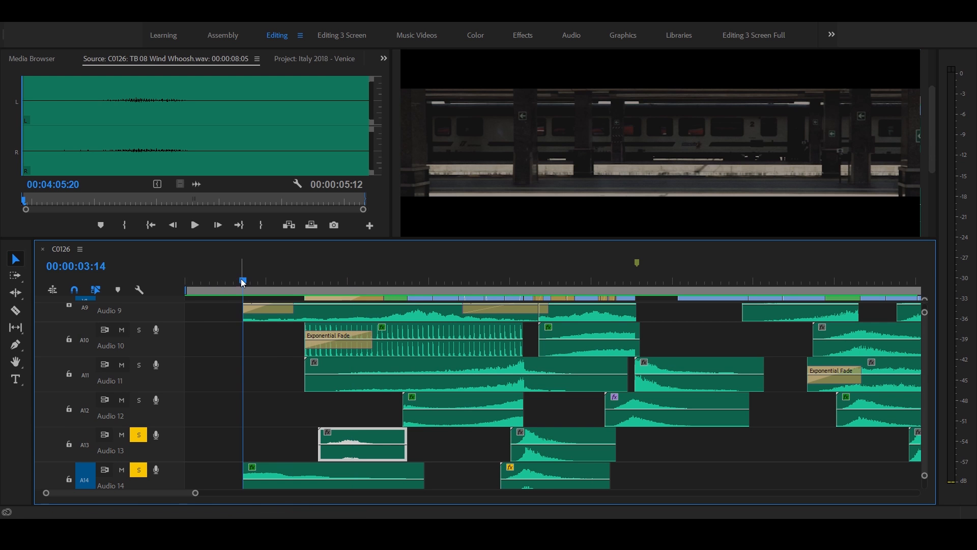
pyautogui.press('space')
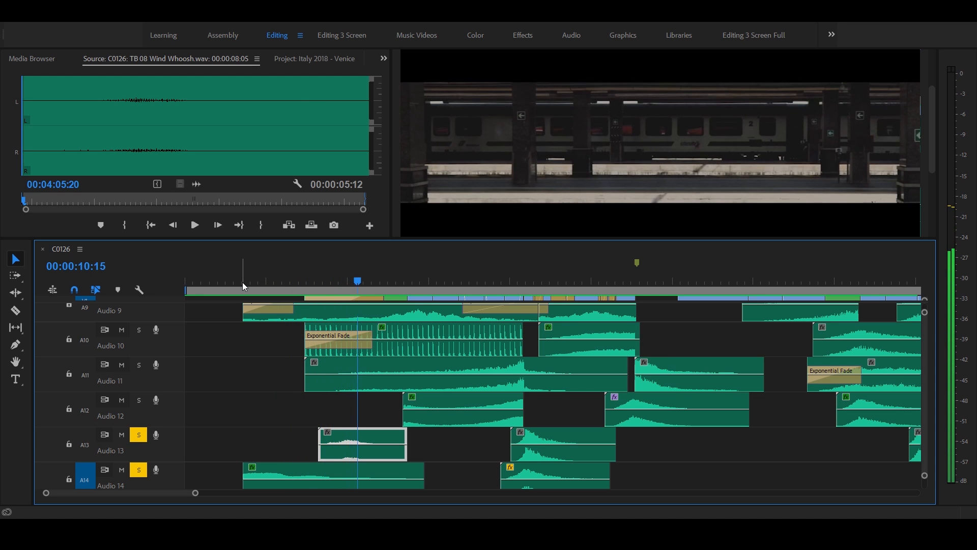
# Move the playhead to 00:00:08:03, the start of the first Audio 2 clip, and look over the surrounding audio tracks
pyautogui.scroll(10, 259, 407)
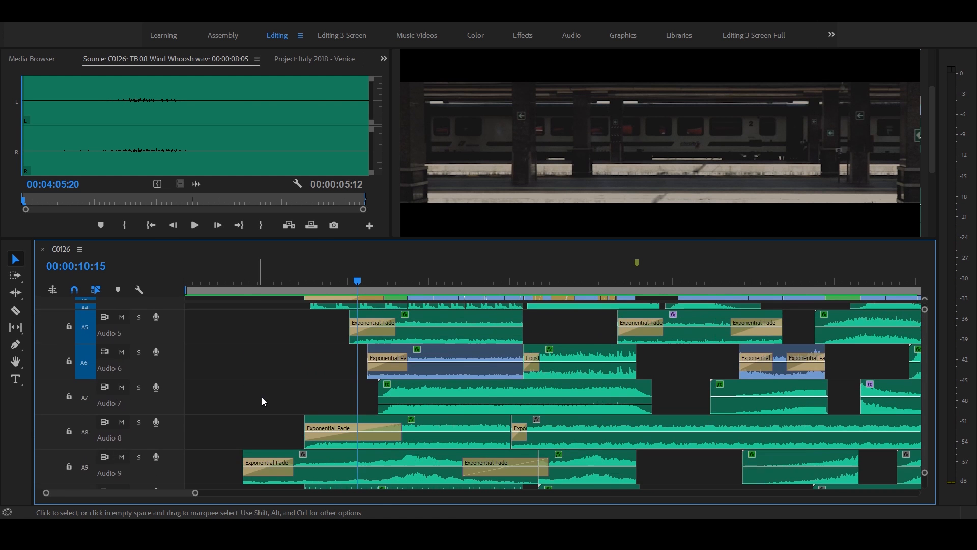
pyautogui.click(316, 281)
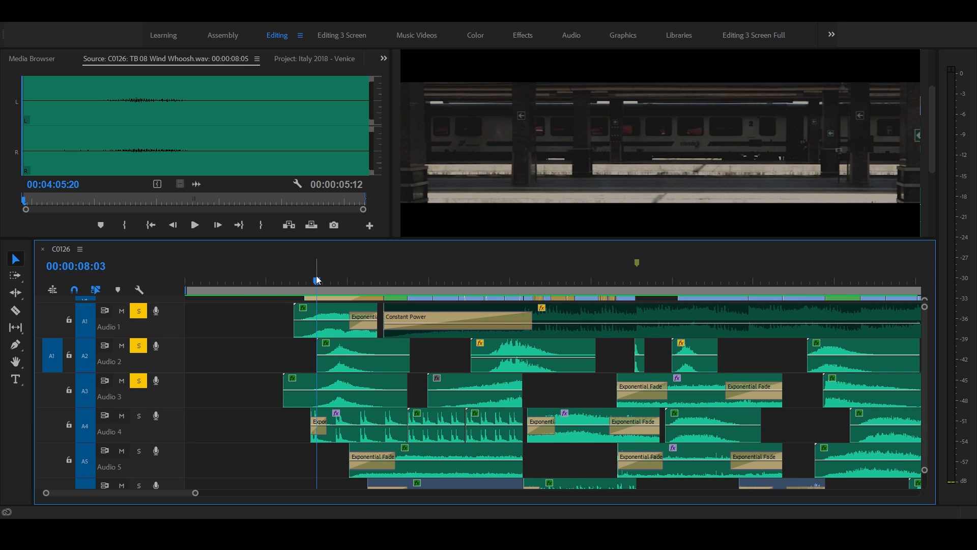
pyautogui.scroll(-3, 352, 406)
pyautogui.scroll(3, 352, 406)
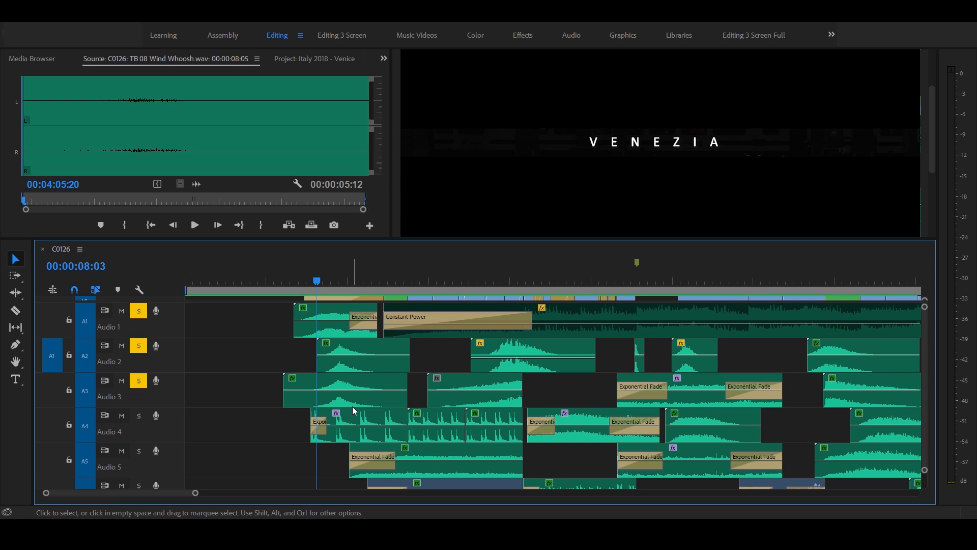
# Turn off solo on Audio 1, Audio 2, Audio 3, Audio 13 and Audio 14
pyautogui.click(122, 381)
pyautogui.click(139, 381)
pyautogui.click(139, 345)
pyautogui.click(139, 311)
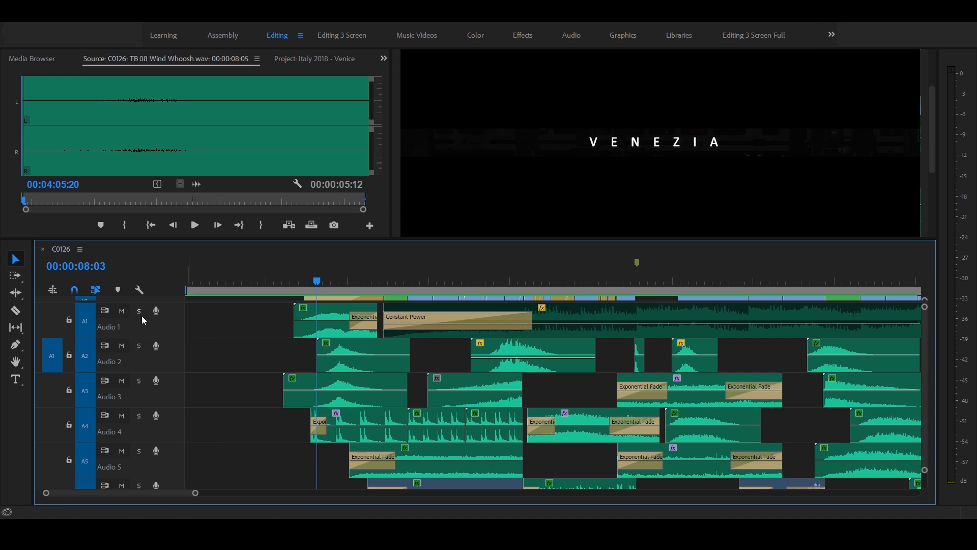
pyautogui.scroll(-8, 245, 473)
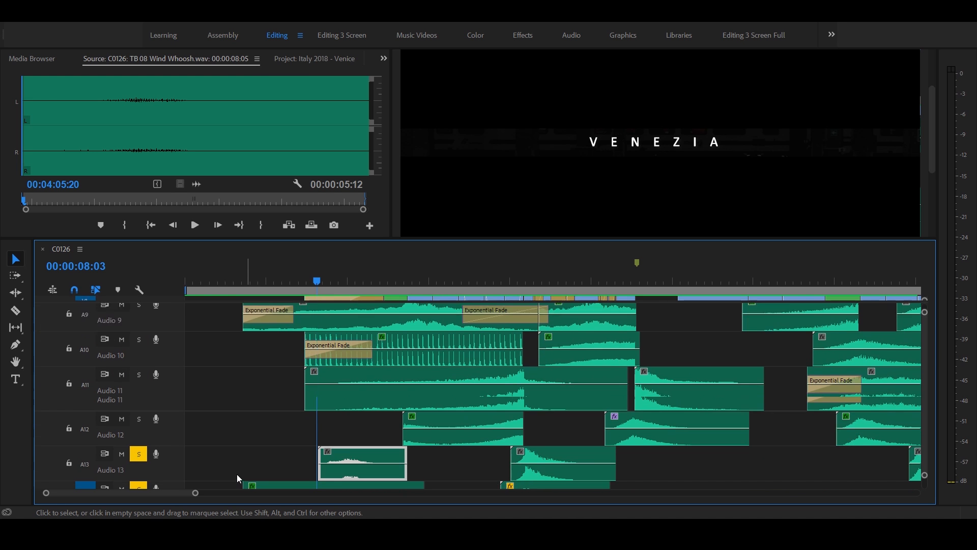
pyautogui.click(139, 425)
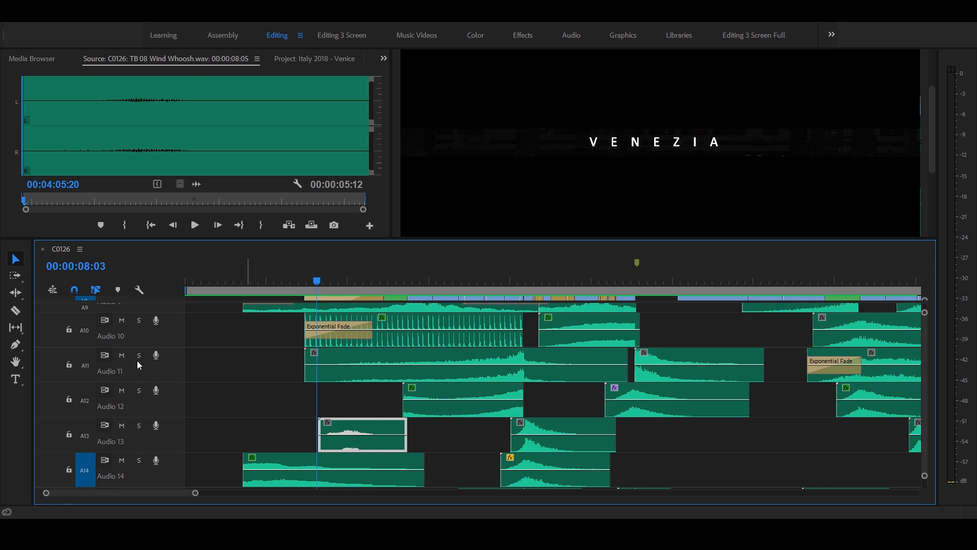
pyautogui.scroll(8, 148, 390)
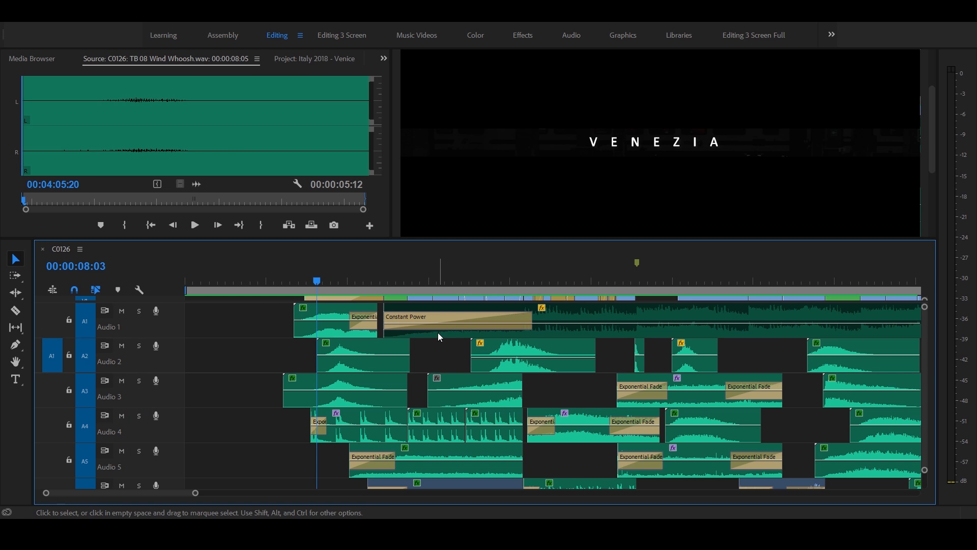
# Solo Audio 4 and listen to it from just before its first clip up to the station shot
pyautogui.click(295, 283)
pyautogui.click(297, 283)
pyautogui.click(139, 415)
pyautogui.press('space')
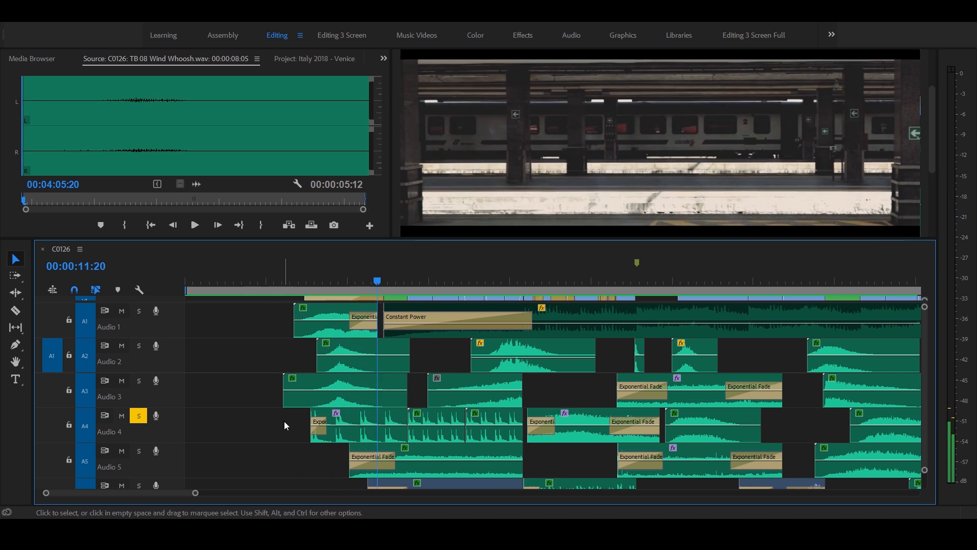
# Replay part of the first Audio 4 clip and step frame by frame to 00:00:09:14 to match its hits with the flickering transition
pyautogui.click(328, 281)
pyautogui.press('space')
pyautogui.press('space')
pyautogui.press('Right')
pyautogui.press('Right')
pyautogui.press('Right')
pyautogui.press('Right')
pyautogui.press('Right')
pyautogui.press('Right')
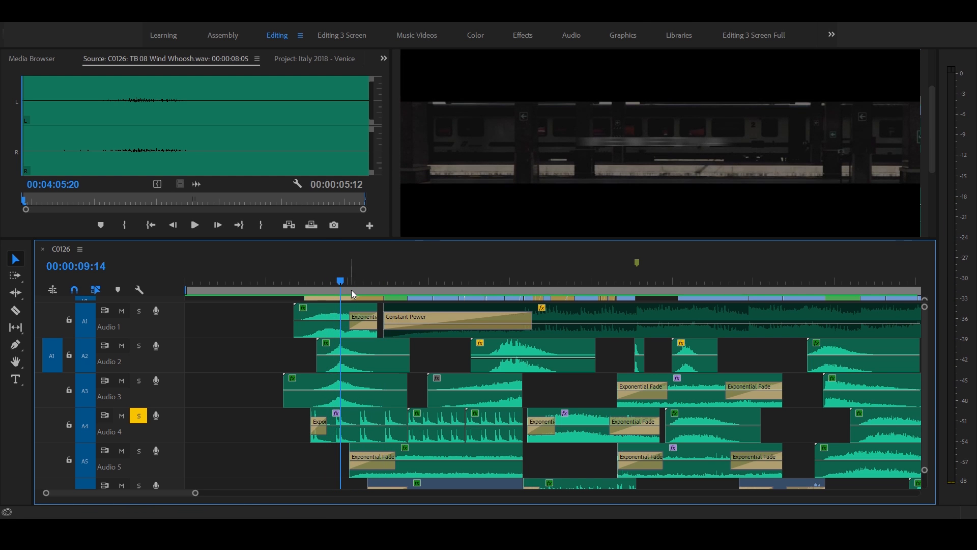
pyautogui.press('Left')
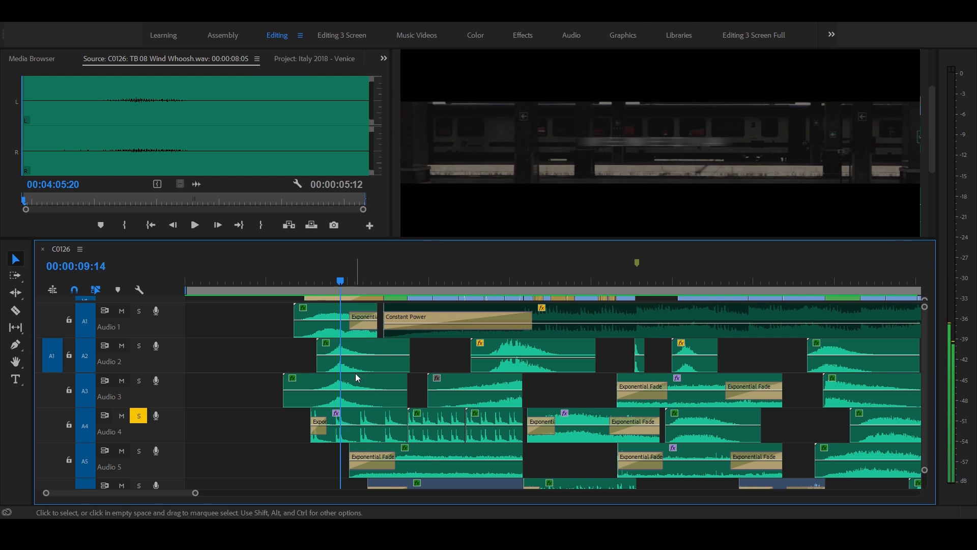
# Solo Audio 1, Audio 2 and Audio 3 together with Audio 4 and play the combined layers from 00:00:07:09
pyautogui.click(139, 381)
pyautogui.click(139, 346)
pyautogui.click(306, 281)
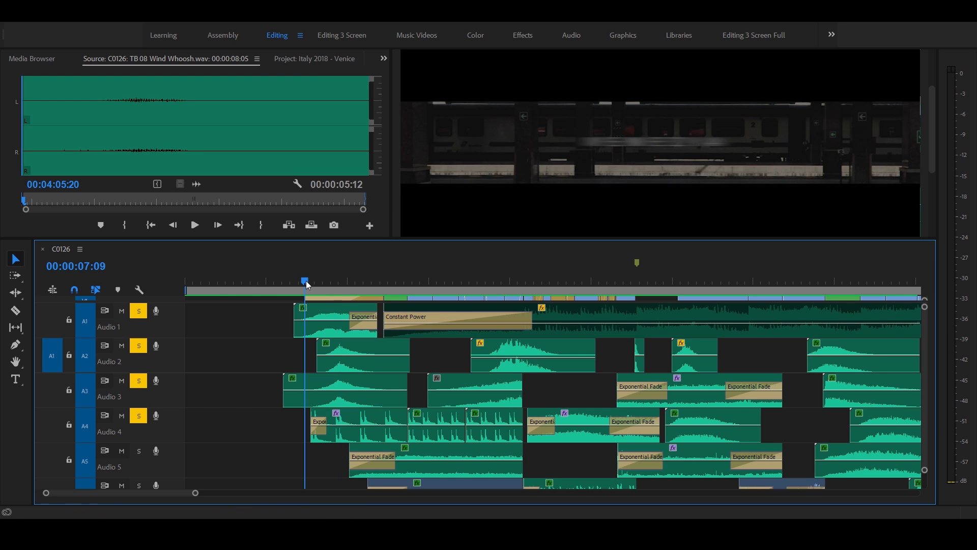
pyautogui.press('space')
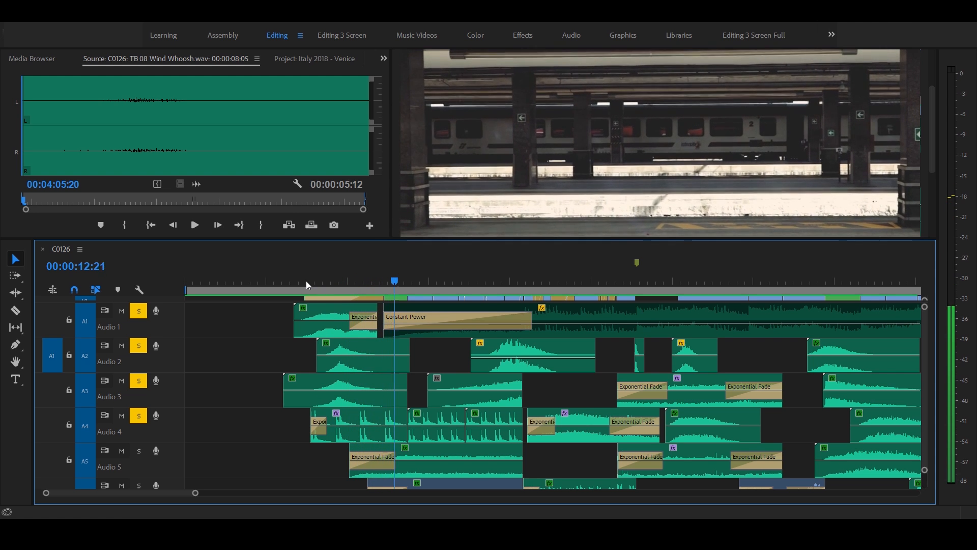
# Turn off solo on Audio 1 to Audio 4, solo Audio 10 and listen to it alone from the start of its first clip
pyautogui.click(307, 280)
pyautogui.scroll(-5, 355, 374)
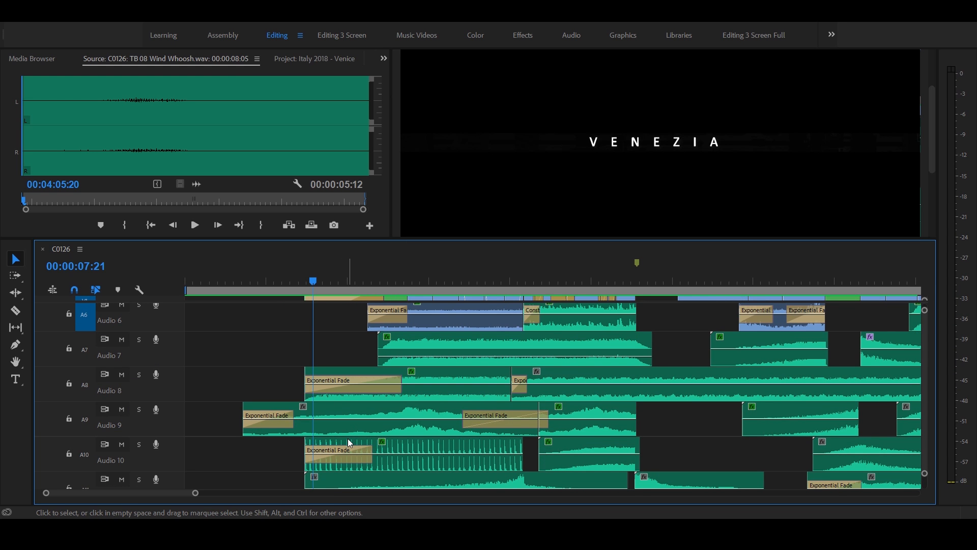
pyautogui.click(138, 444)
pyautogui.scroll(5, 149, 452)
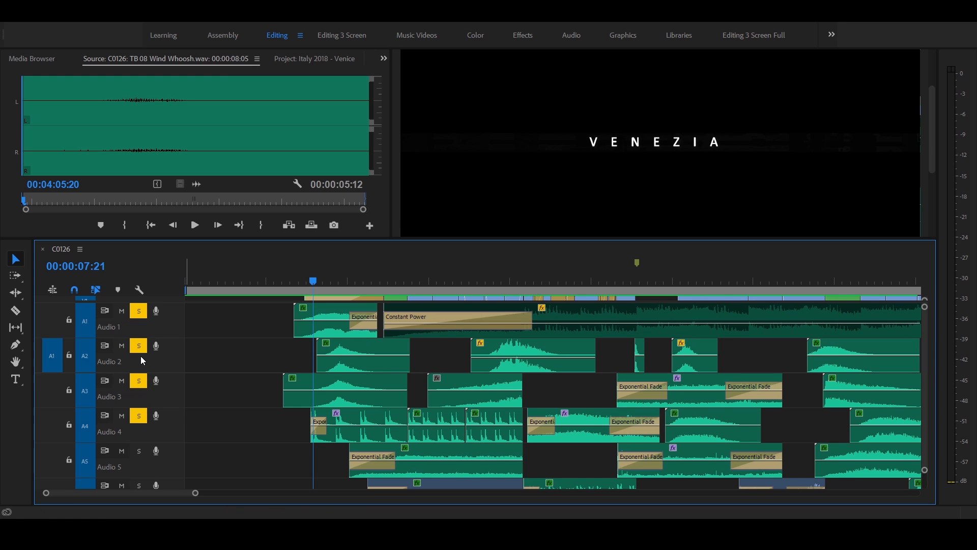
pyautogui.click(139, 346)
pyautogui.click(139, 381)
pyautogui.click(139, 416)
pyautogui.scroll(-2, 264, 433)
pyautogui.scroll(-3, 294, 432)
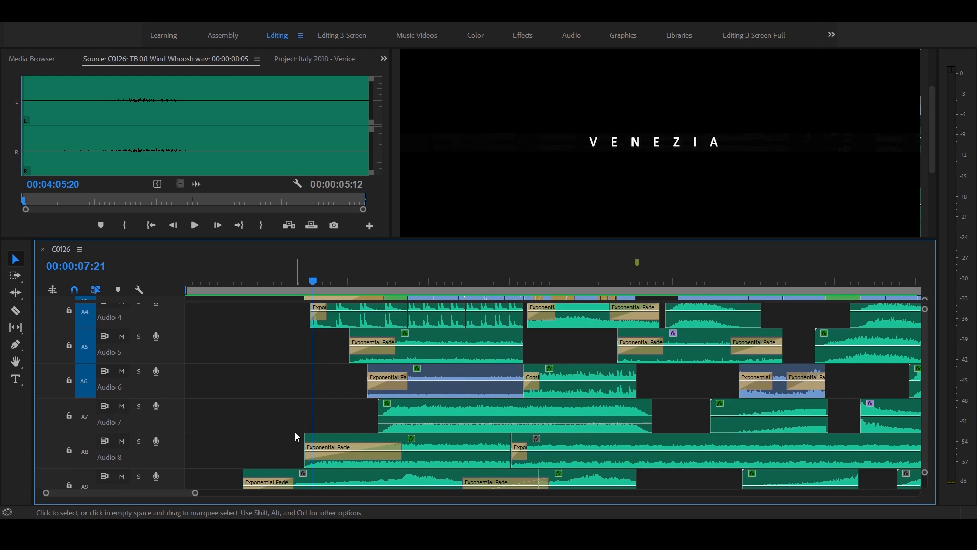
pyautogui.click(306, 282)
pyautogui.press('space')
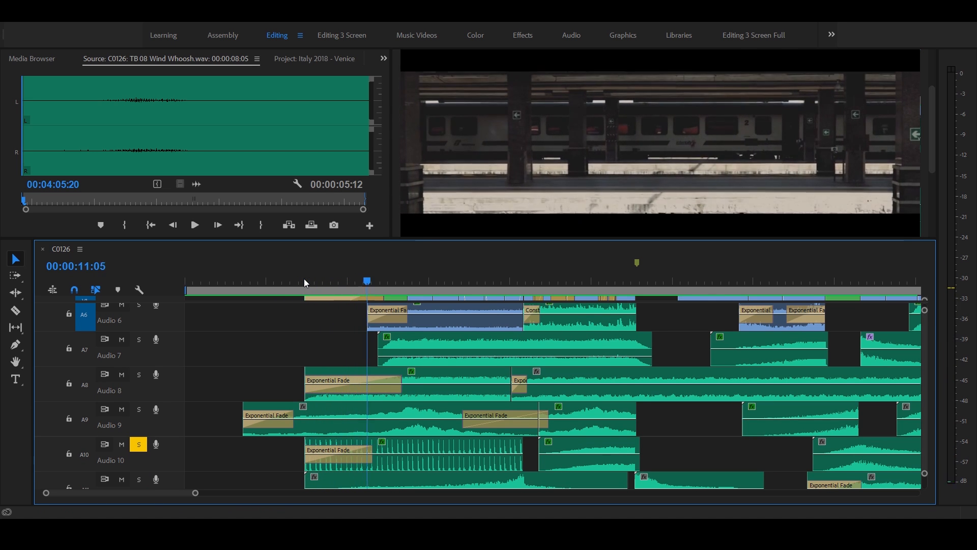
# Solo Audio 1 to 3, Audio 13 and Audio 14 alongside Audio 10 and play the mix from the start of the first Audio 14 clip
pyautogui.scroll(3, 156, 452)
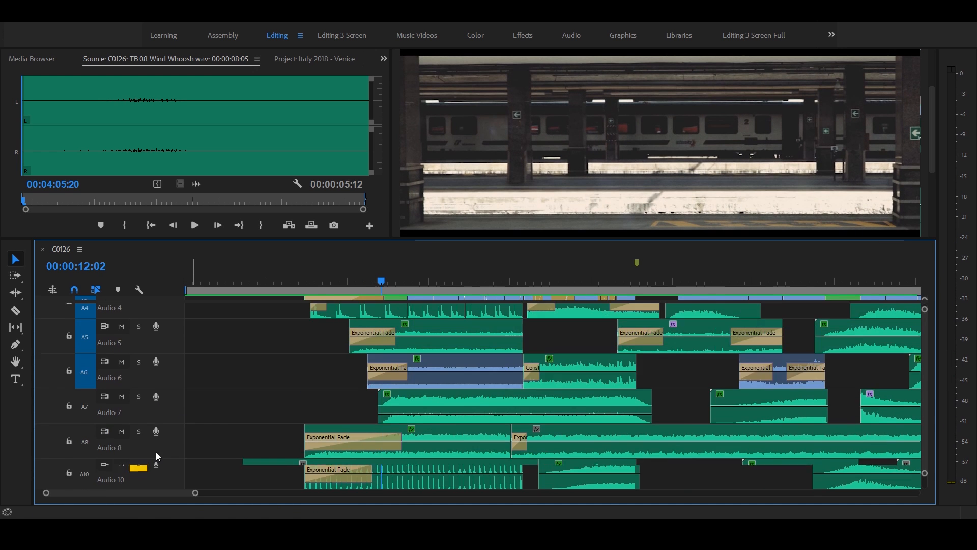
pyautogui.scroll(1, 200, 372)
pyautogui.scroll(1, 202, 371)
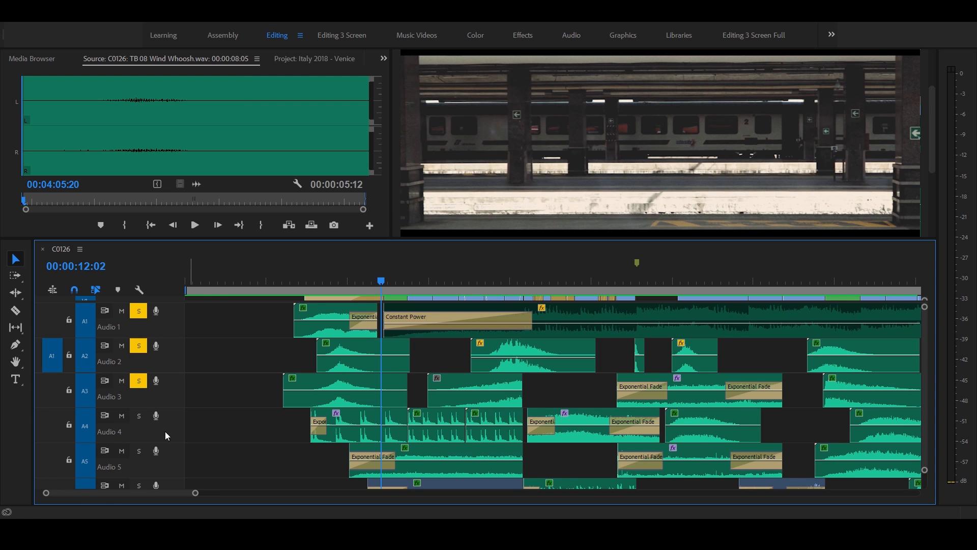
pyautogui.scroll(-8, 215, 433)
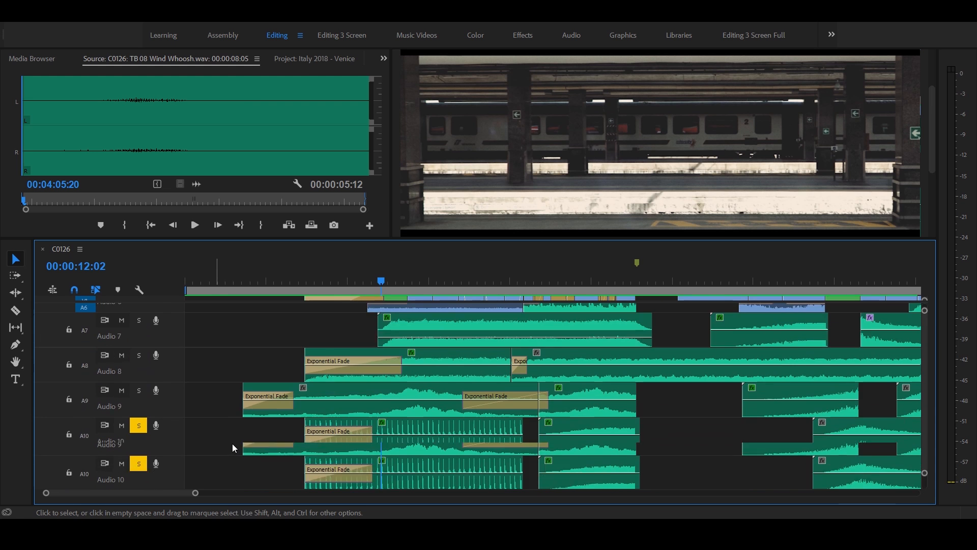
pyautogui.scroll(-2, 232, 445)
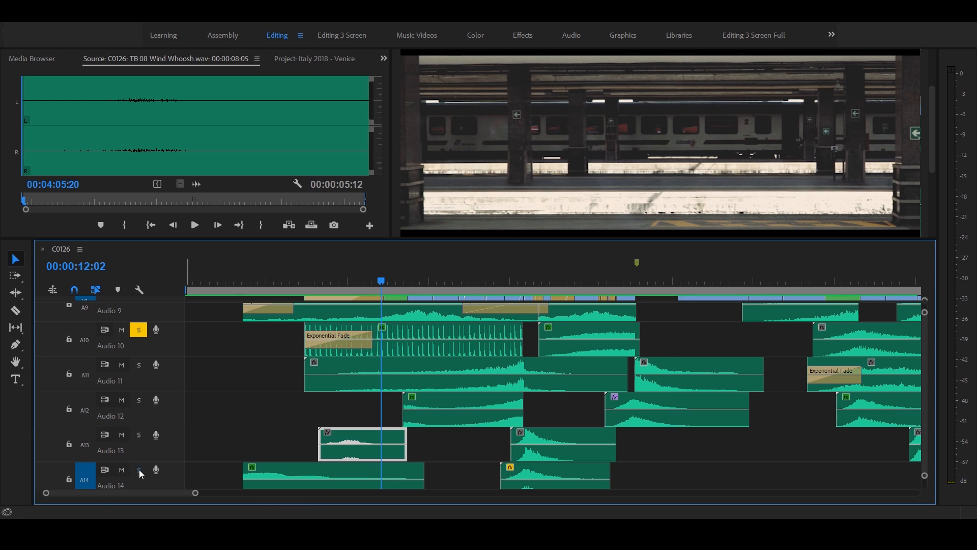
pyautogui.click(139, 434)
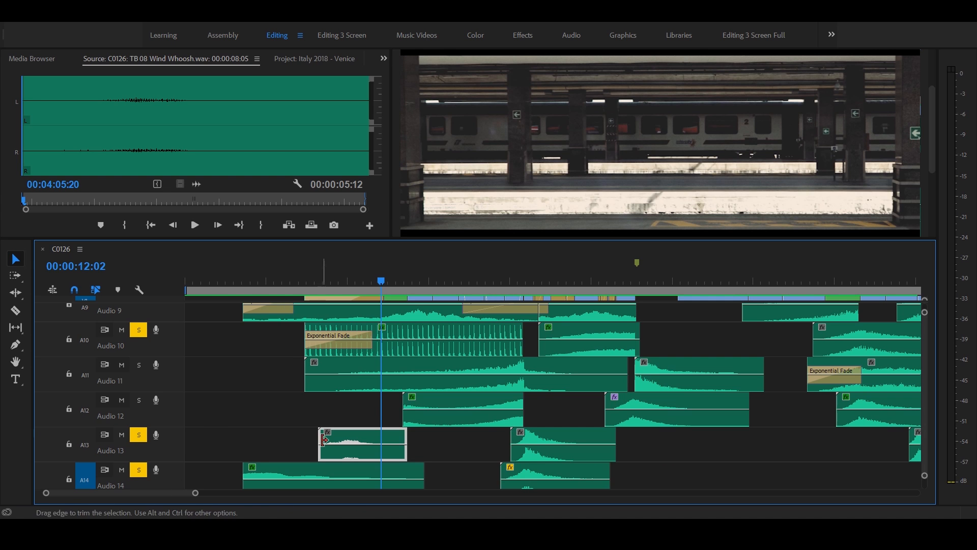
pyautogui.click(243, 279)
pyautogui.press('space')
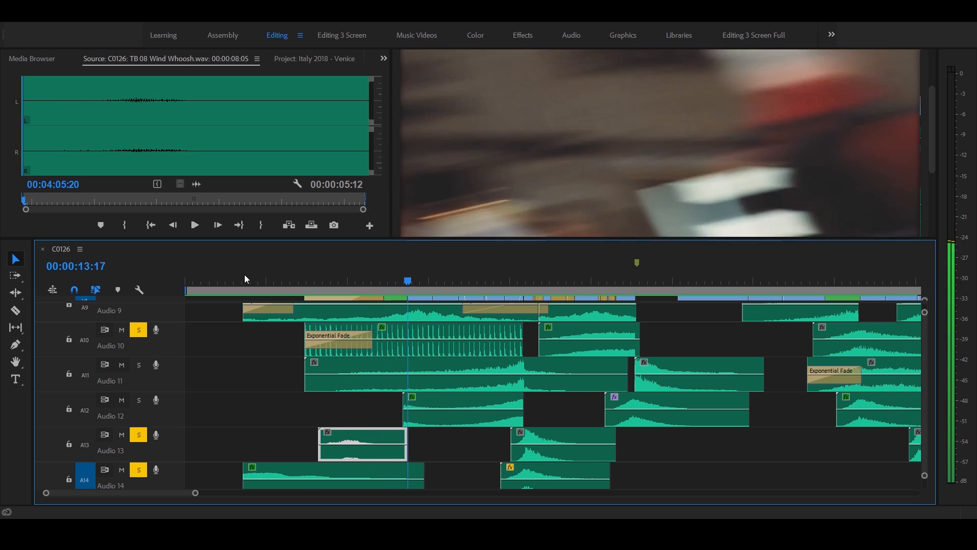
# Replay the soloed layers from 00:00:05:12 through the title transition to 00:00:13:08 in the station shot
pyautogui.press('j')
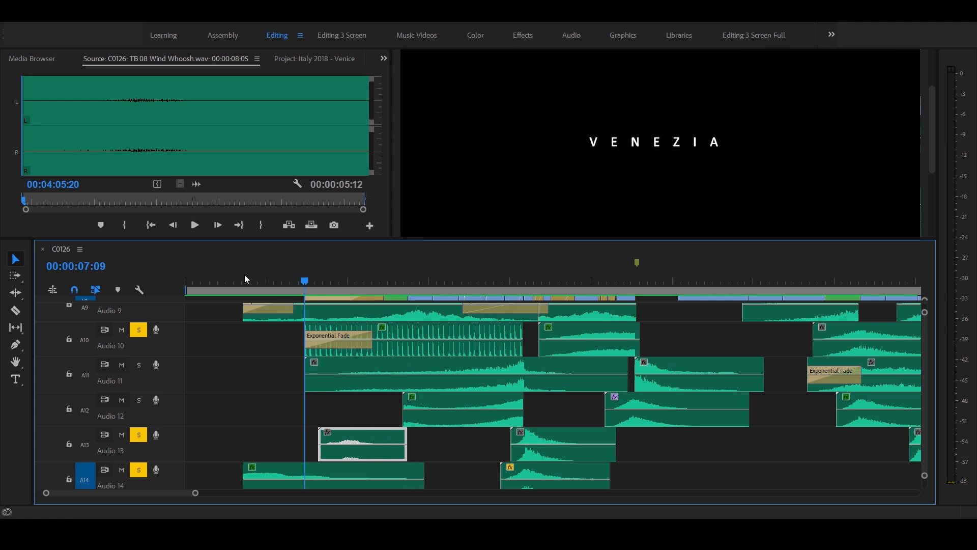
pyautogui.press('l')
pyautogui.click(276, 268)
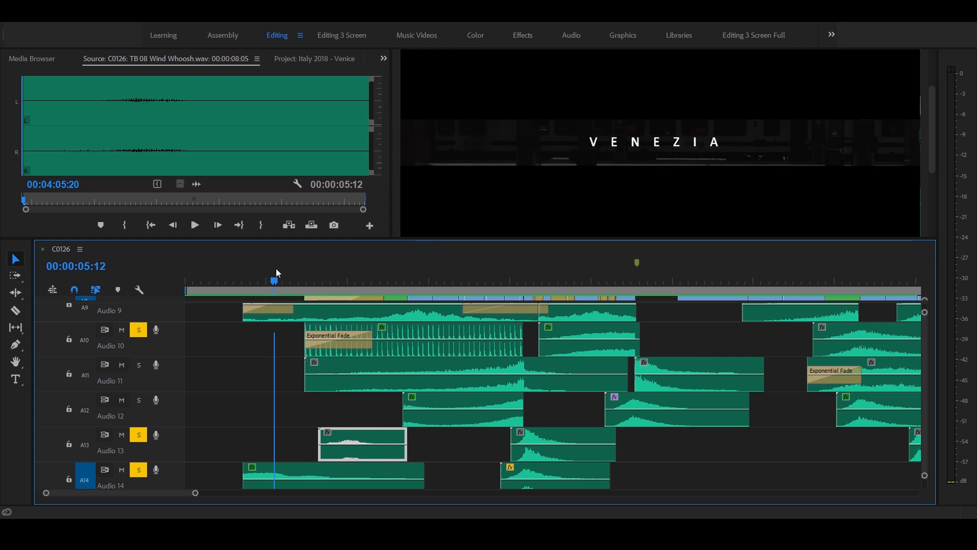
pyautogui.press('l')
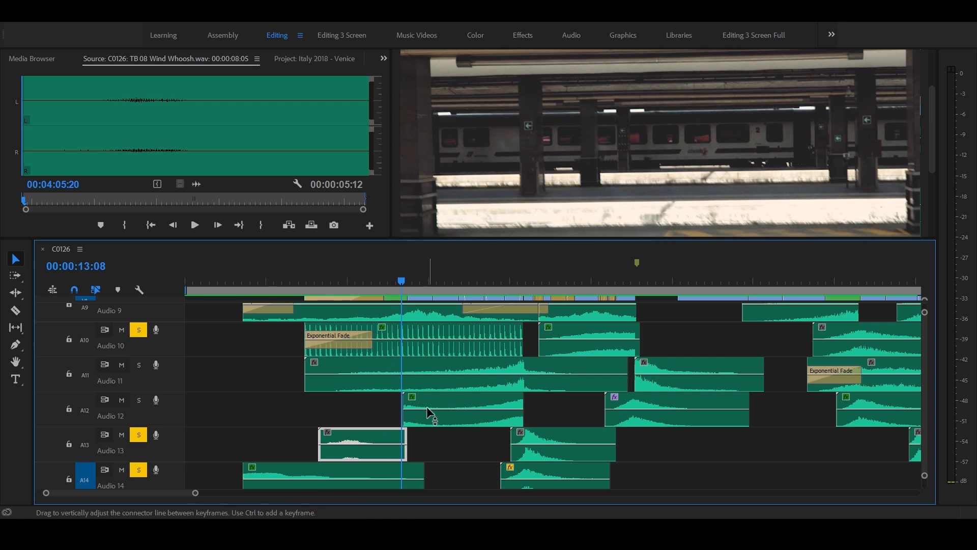
# Select the first Audio 11 clip, add its track to the soloed layers and play from the title into the station shot
pyautogui.scroll(-5, 355, 410)
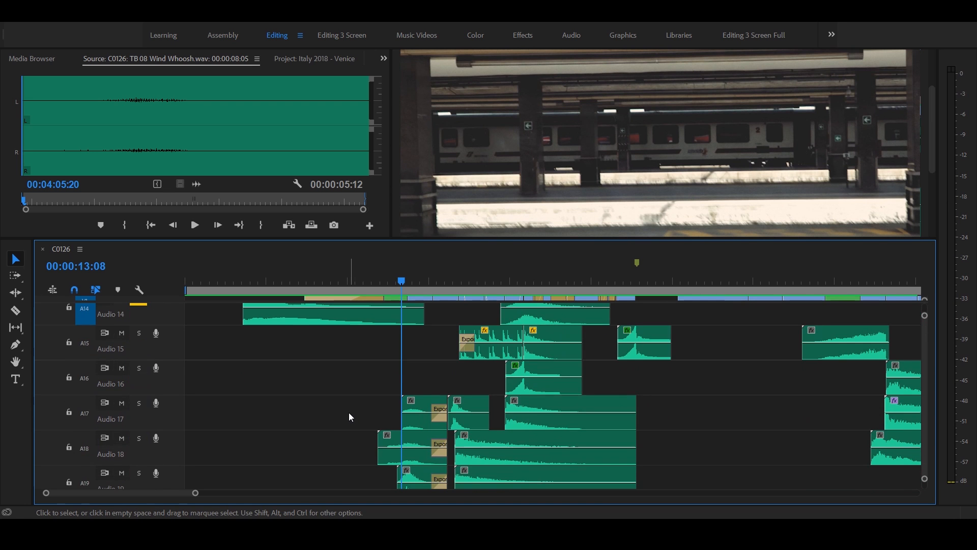
pyautogui.scroll(3, 349, 412)
pyautogui.scroll(-3, 349, 413)
pyautogui.scroll(6, 350, 412)
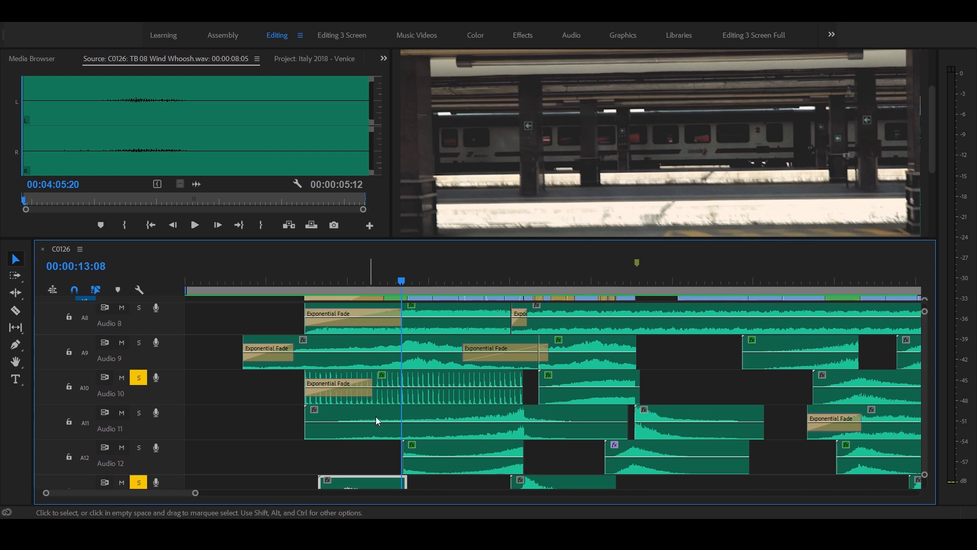
pyautogui.click(440, 416)
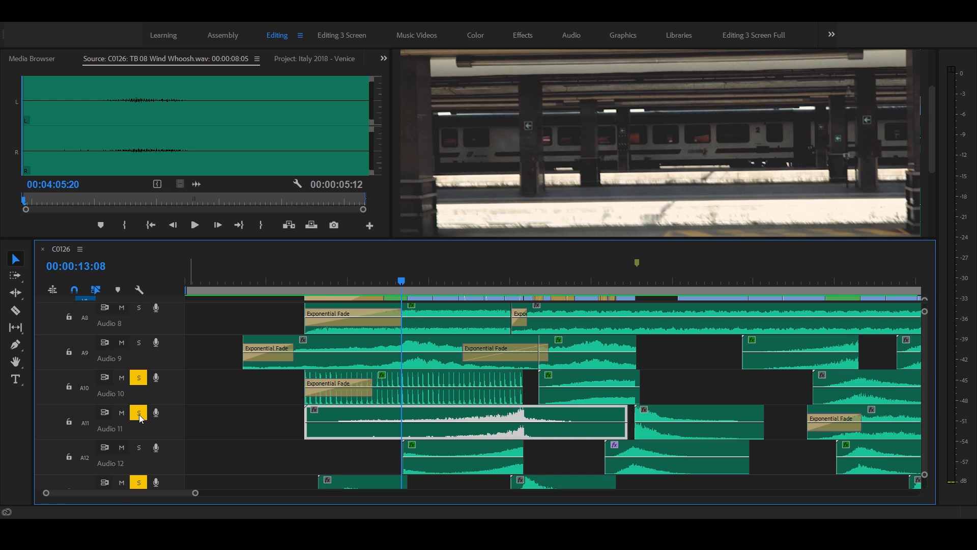
pyautogui.click(322, 282)
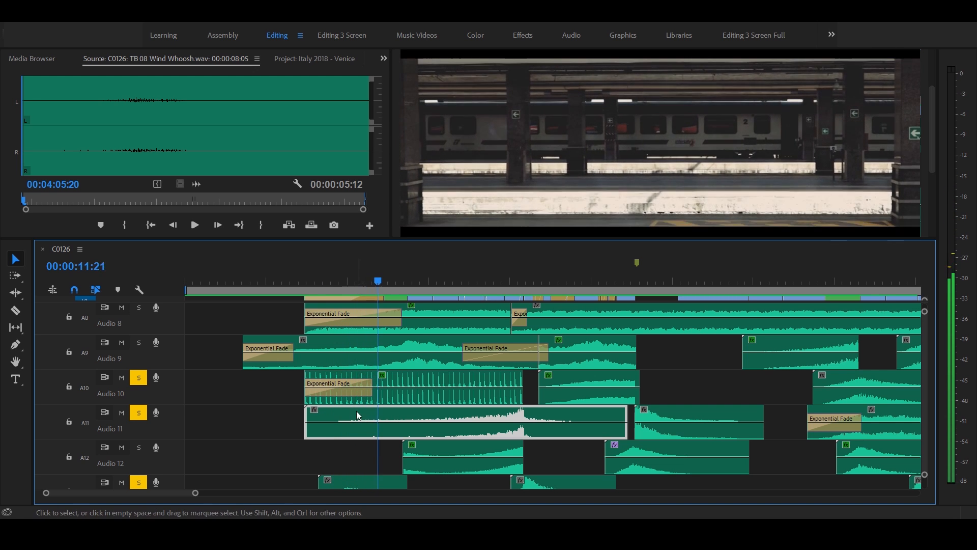
# Turn off solo on every other track so that only Audio 11 remains soloed
pyautogui.click(144, 377)
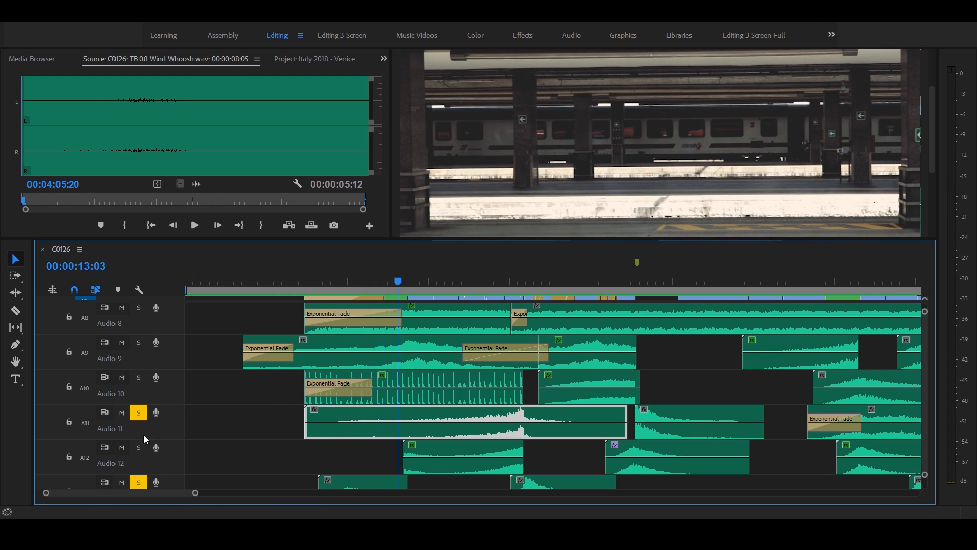
pyautogui.scroll(-6, 142, 474)
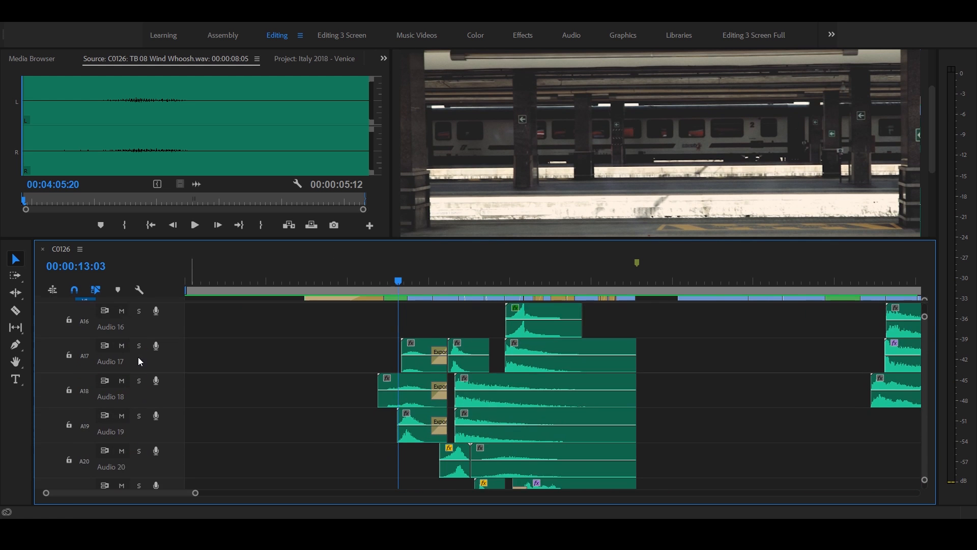
pyautogui.scroll(5, 146, 426)
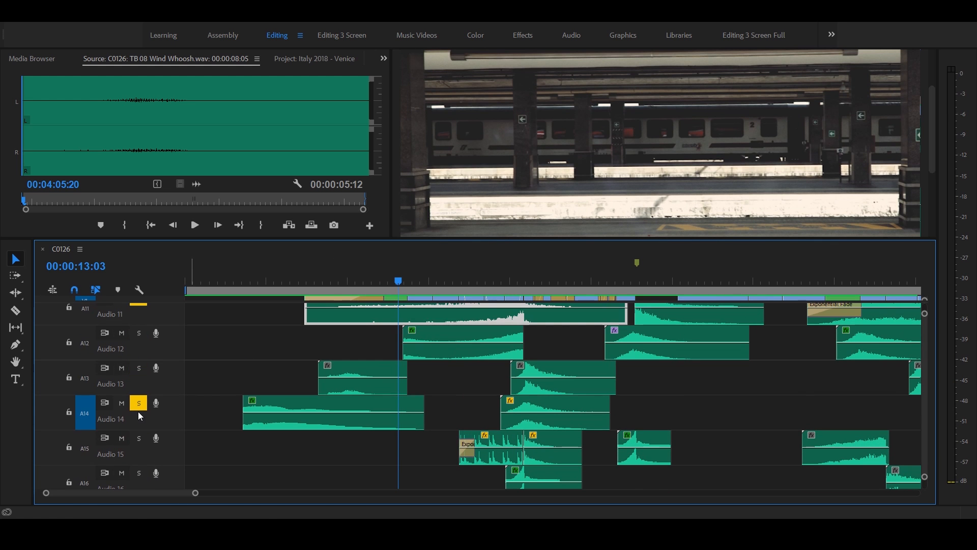
pyautogui.scroll(12, 199, 473)
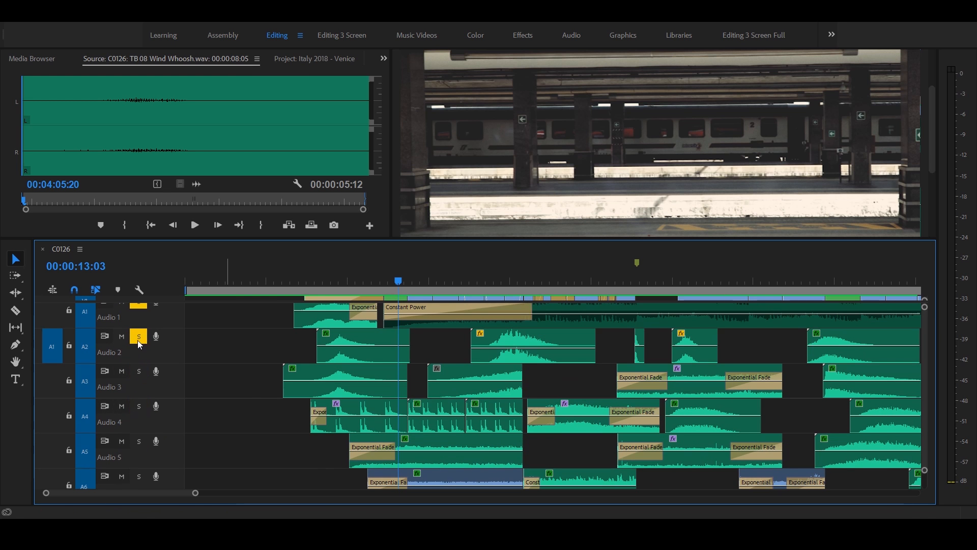
pyautogui.scroll(1, 175, 399)
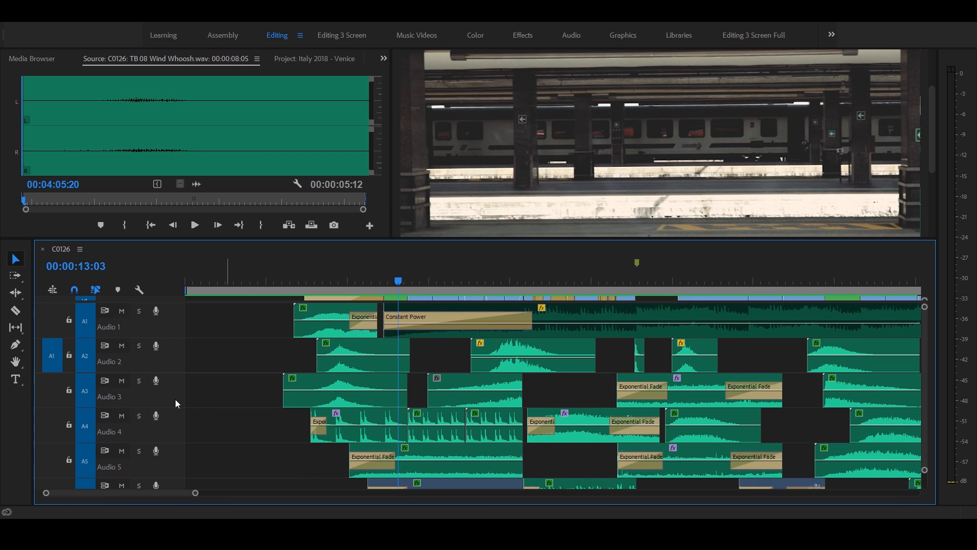
# Look over the layers around Audio 11, selecting the first Audio 9 clip and the first Audio 11 clip to compare their waveforms
pyautogui.scroll(-5, 175, 399)
pyautogui.scroll(-3, 204, 412)
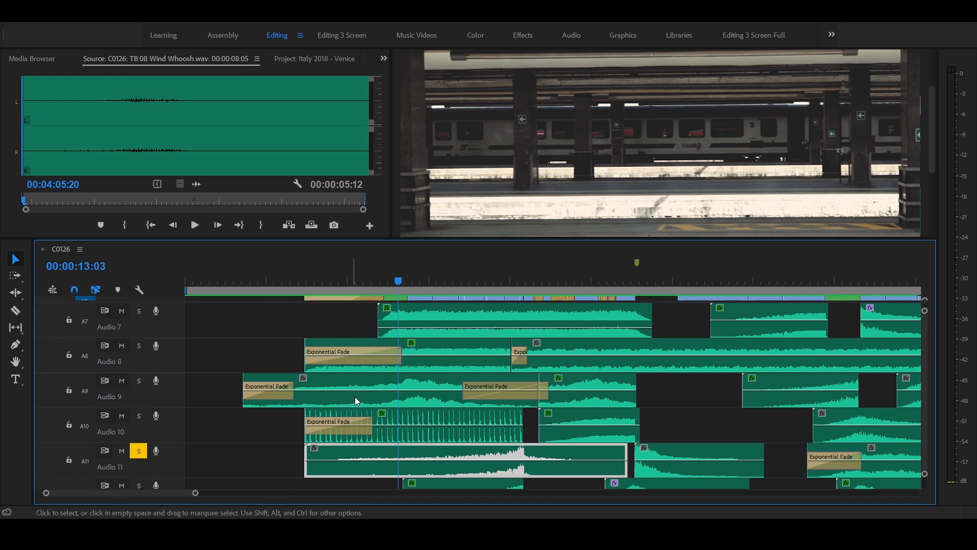
pyautogui.scroll(-2, 355, 396)
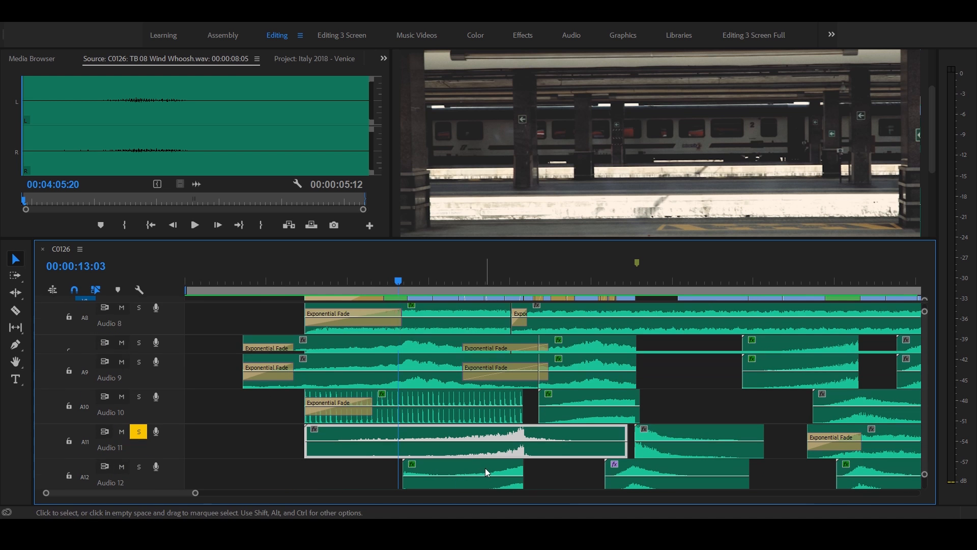
pyautogui.scroll(-1, 484, 468)
pyautogui.click(388, 354)
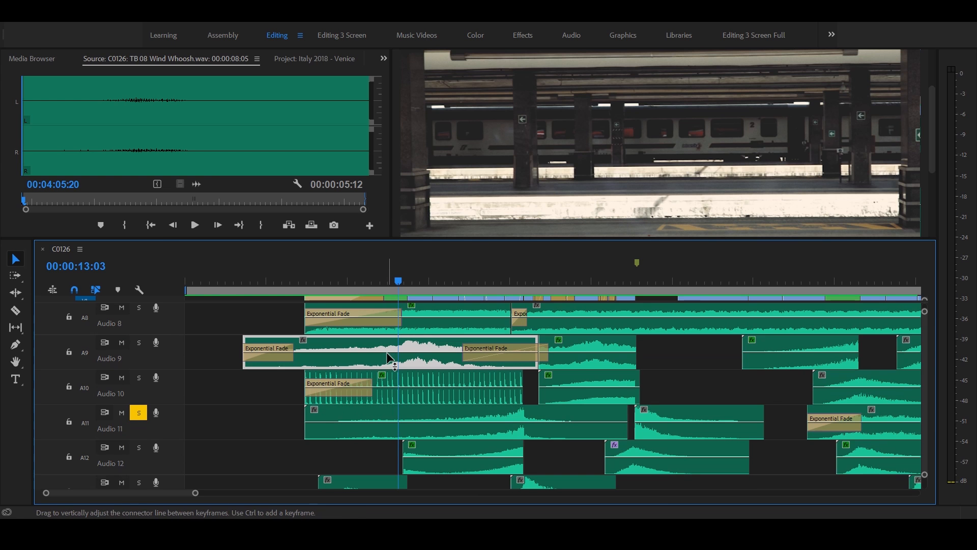
pyautogui.click(446, 412)
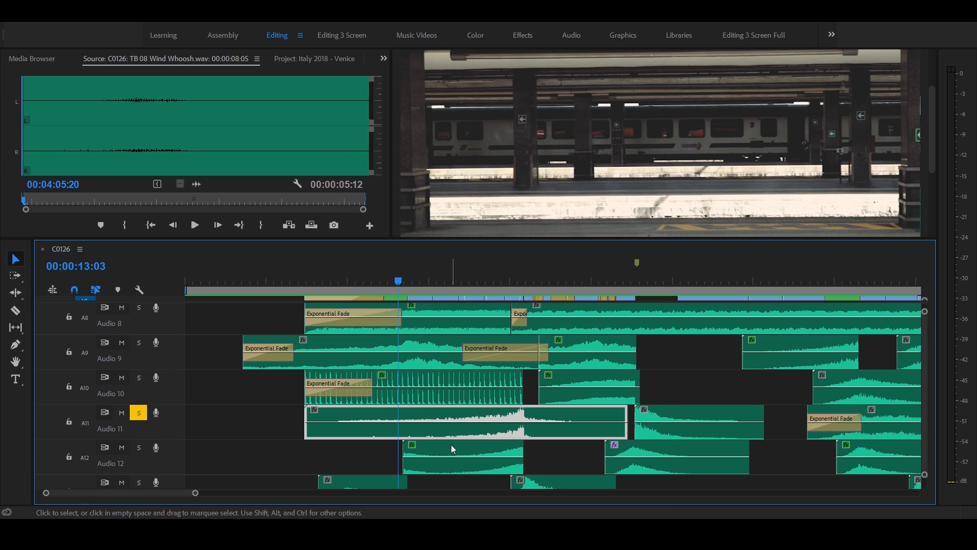
# Select the first Audio 9 and Audio 11 clips in turn, and play the soloed Audio 11 layer from 00:00:08:05
pyautogui.click(413, 345)
pyautogui.click(371, 411)
pyautogui.click(320, 267)
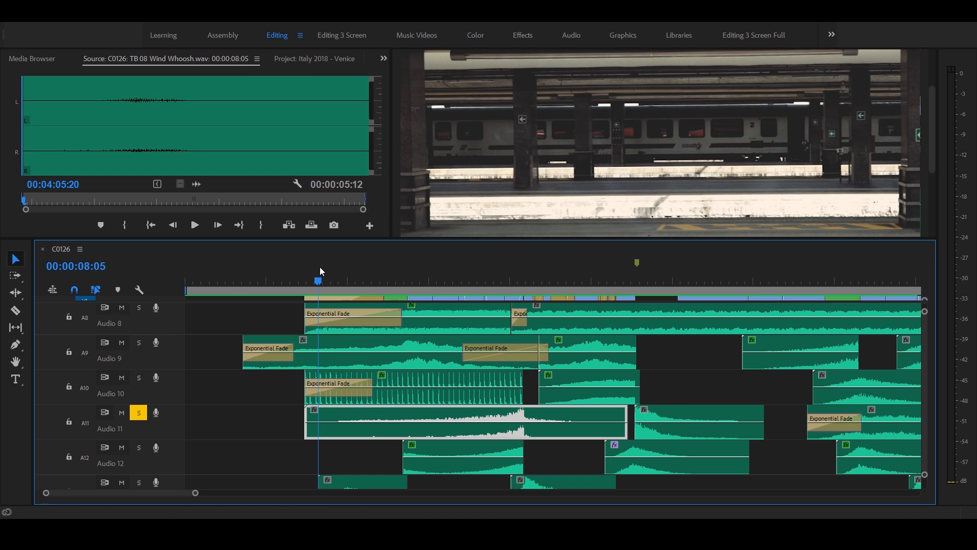
pyautogui.press('space')
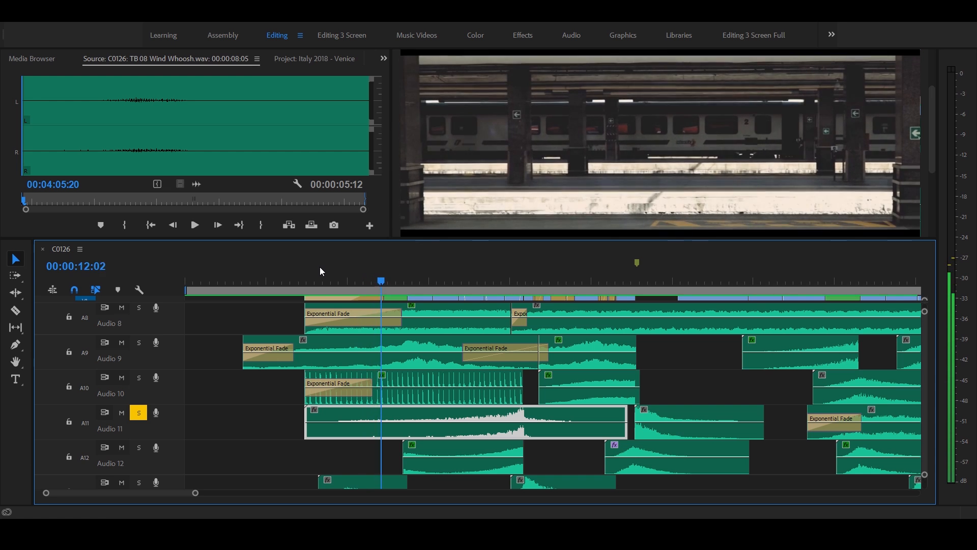
# Select the first Audio 9 clip, solo Audio 9 instead of Audio 11 and play it from the clip's start
pyautogui.click(316, 353)
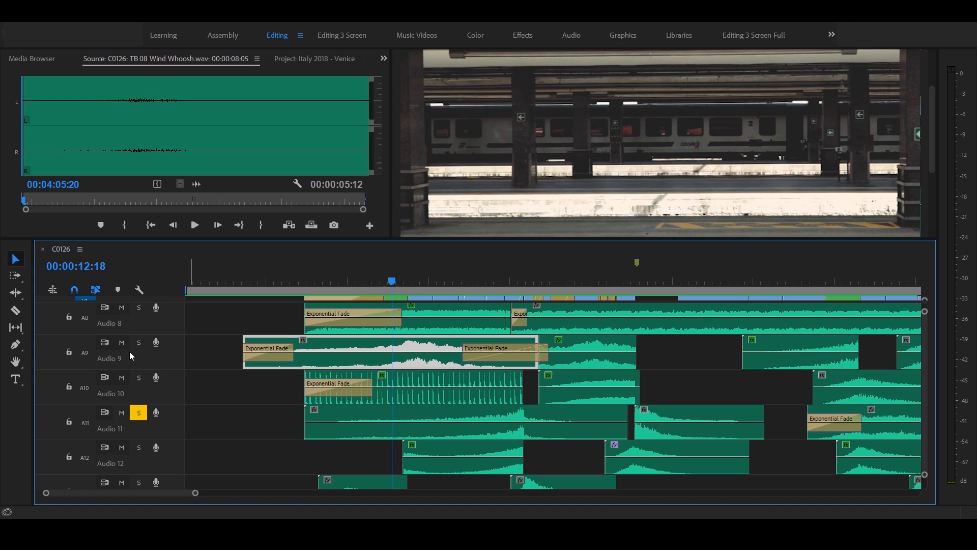
pyautogui.click(139, 412)
pyautogui.click(244, 280)
pyautogui.press('space')
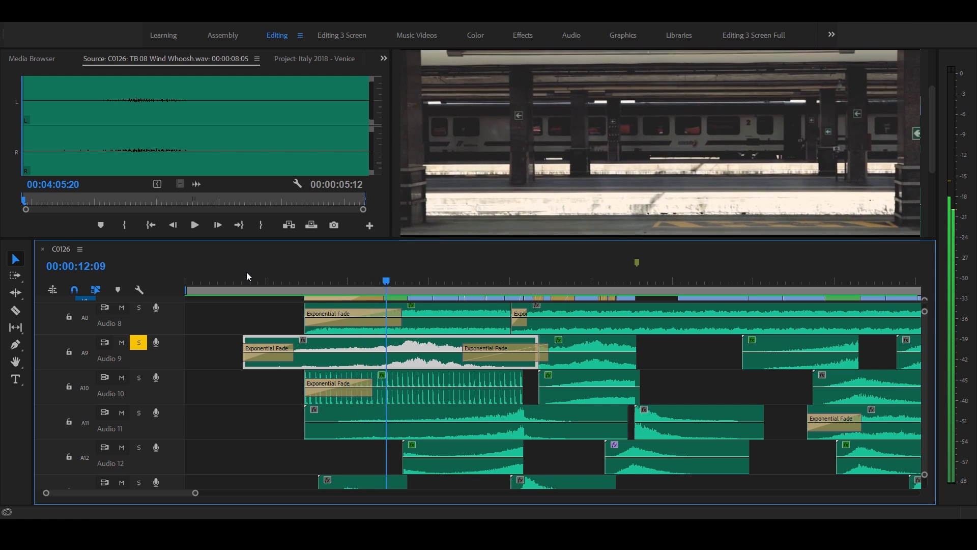
# Solo Audio 9 and Audio 11 together and play both layers into the Stazione Centrale shot
pyautogui.click(139, 343)
pyautogui.click(139, 413)
pyautogui.click(339, 268)
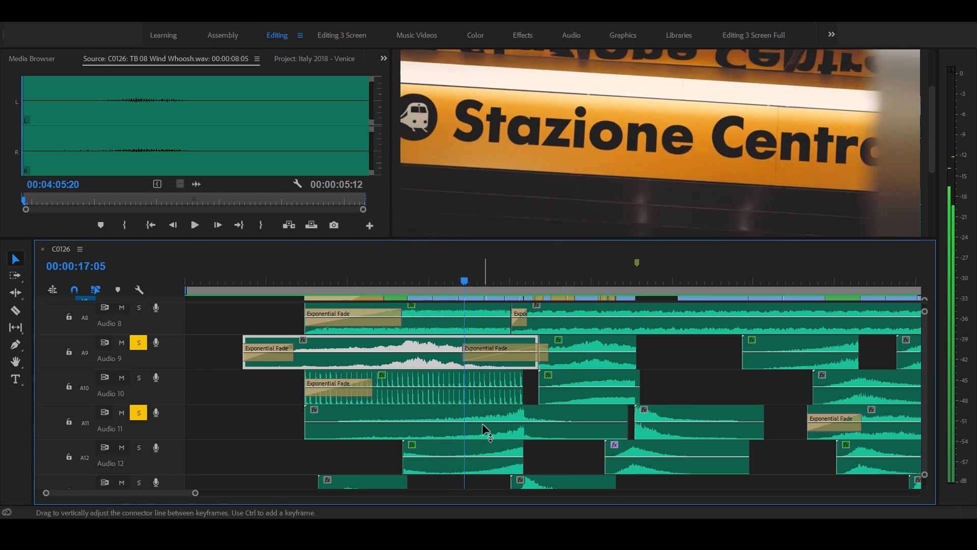
# Check the peaks of the two combined layers, playing from 00:00:13:21 and moving to the Audio 11 peak near 00:00:20:20
pyautogui.click(411, 280)
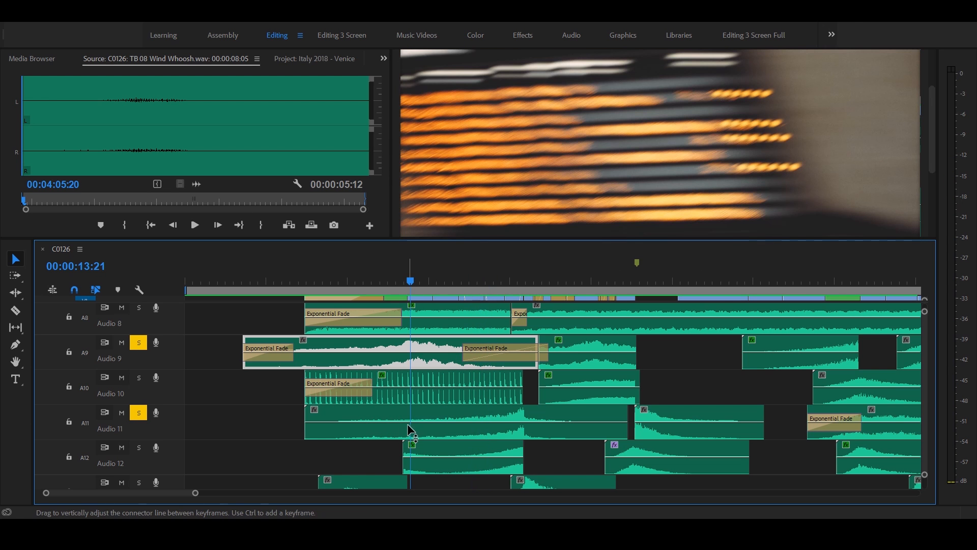
pyautogui.press('space')
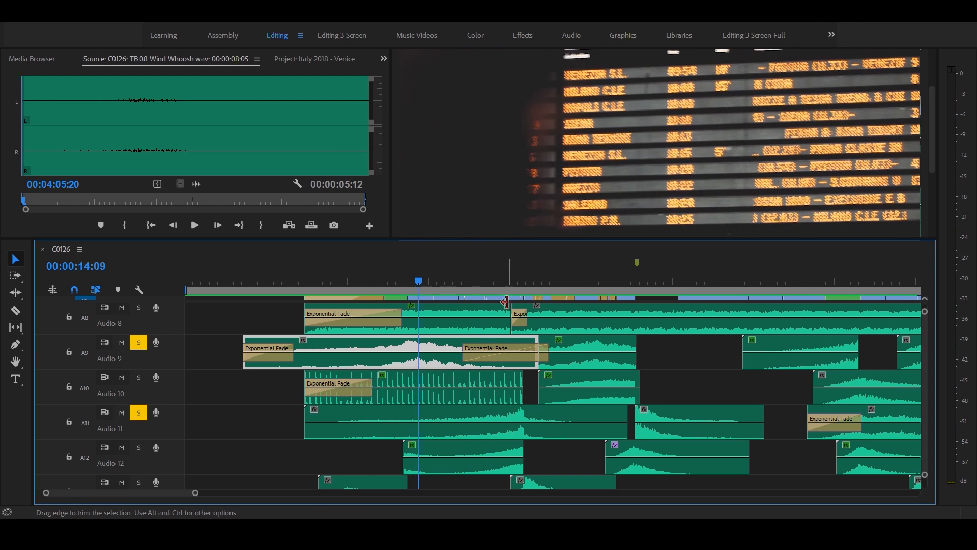
pyautogui.click(514, 287)
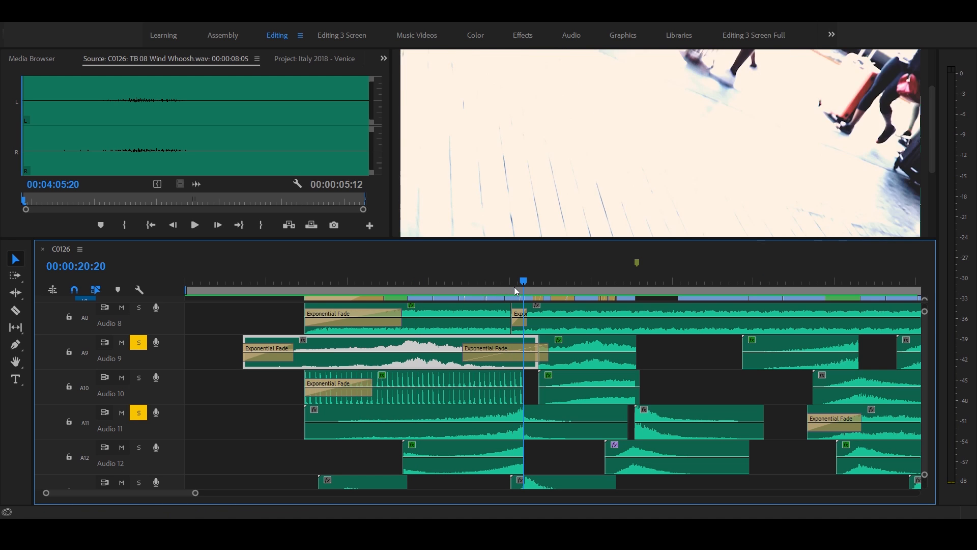
pyautogui.click(514, 286)
pyautogui.press('space')
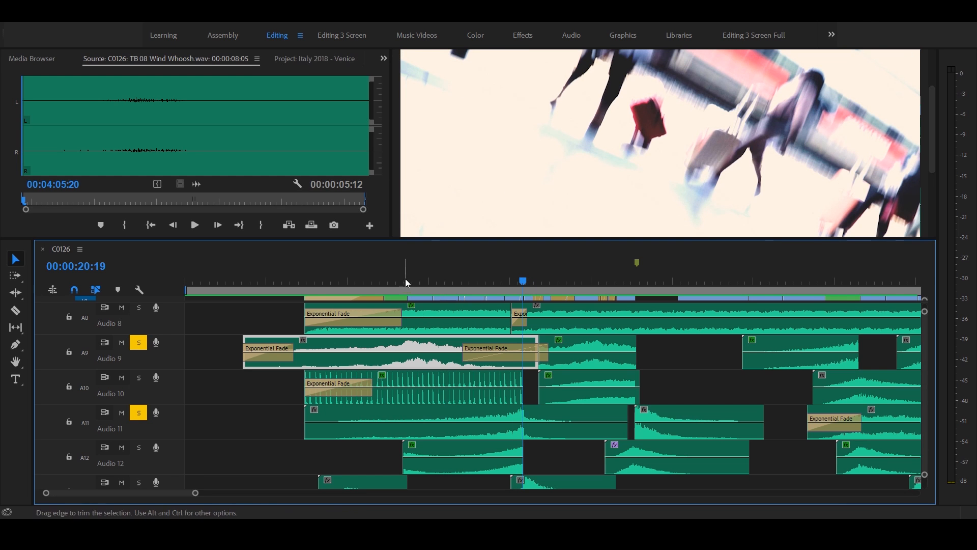
# Select the first Audio 12 clip, solo only its track and play it from just before the clip, around 00:00:13:01
pyautogui.click(426, 448)
pyautogui.click(385, 281)
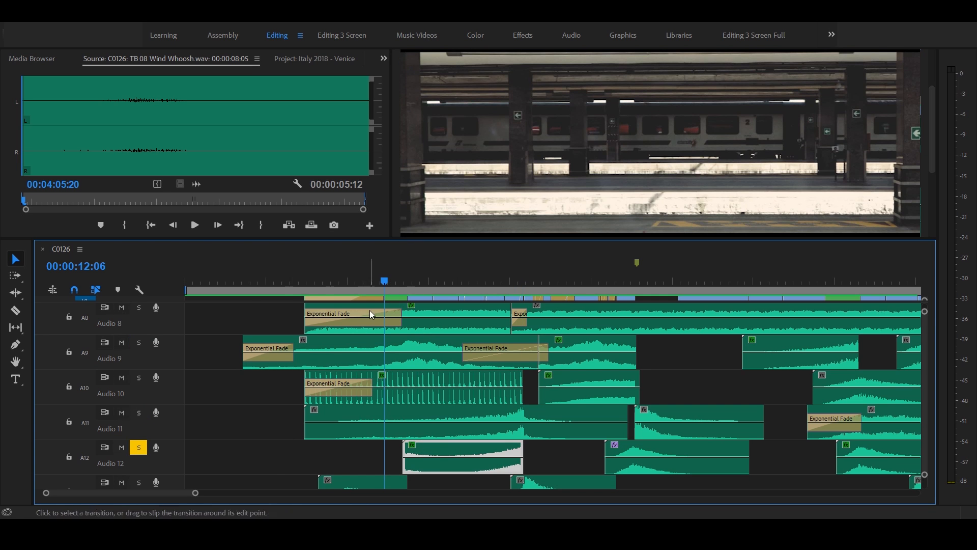
pyautogui.click(398, 281)
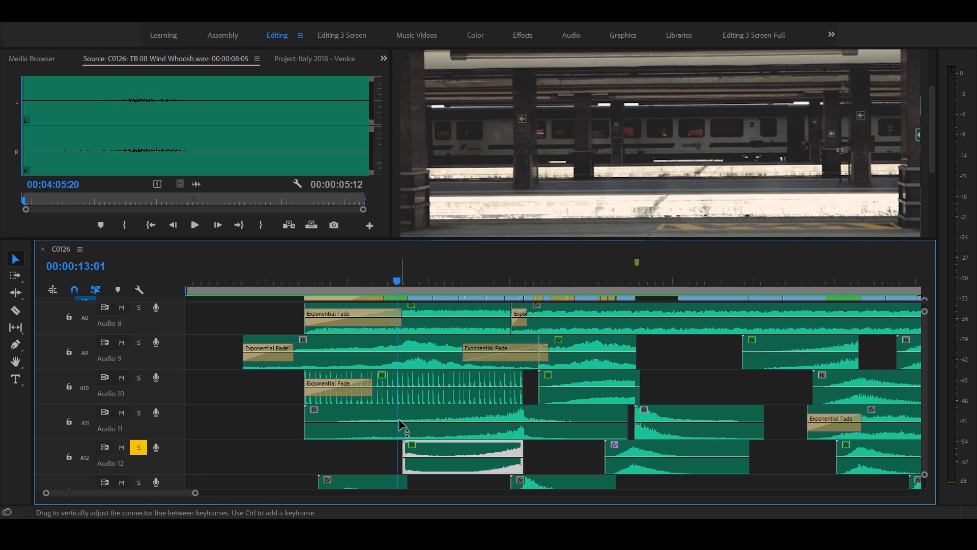
pyautogui.press('space')
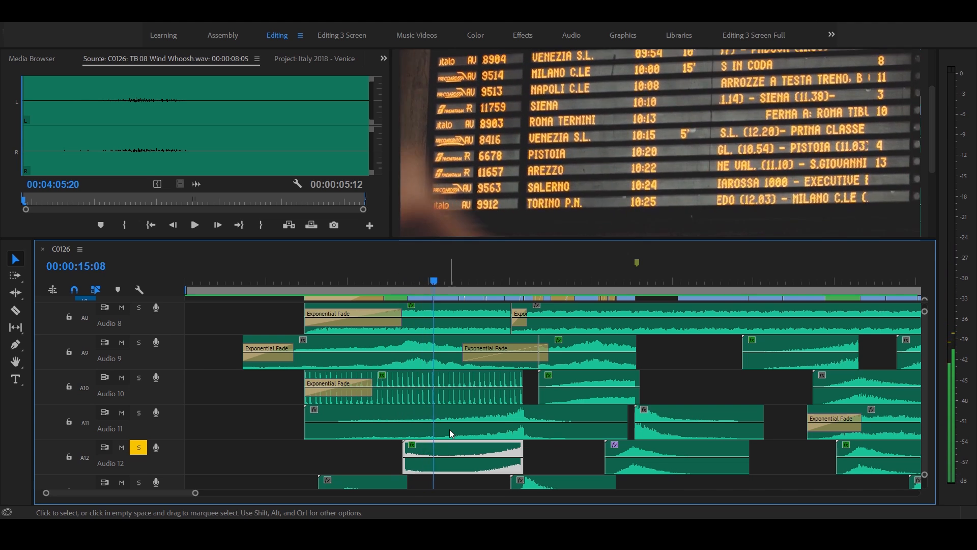
pyautogui.click(395, 285)
pyautogui.press('space')
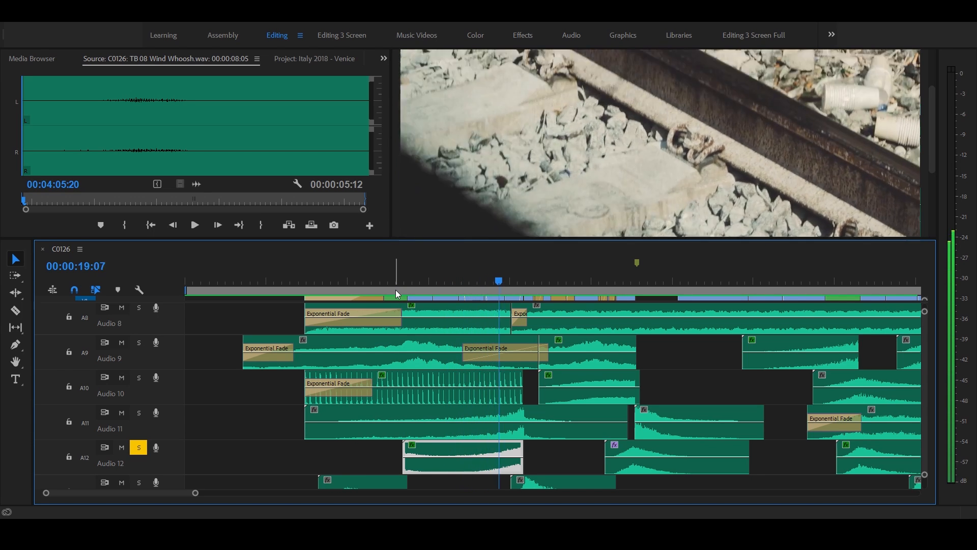
pyautogui.press('space')
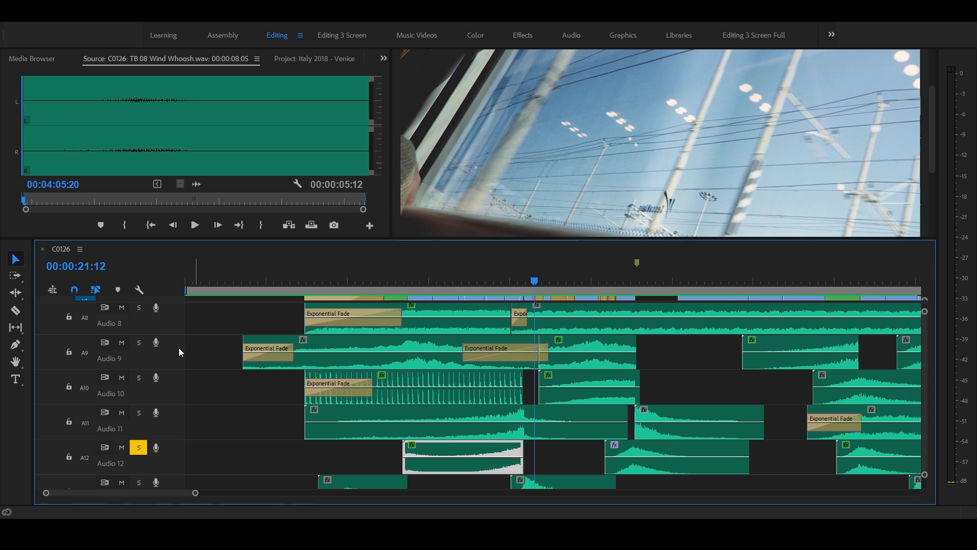
# Add Audio 9 and Audio 11 to the solo, play all three layers together, and step back to the edit at 00:00:19:17
pyautogui.click(139, 343)
pyautogui.click(139, 413)
pyautogui.moveTo(258, 279); pyautogui.dragTo(246, 279)
pyautogui.press('space')
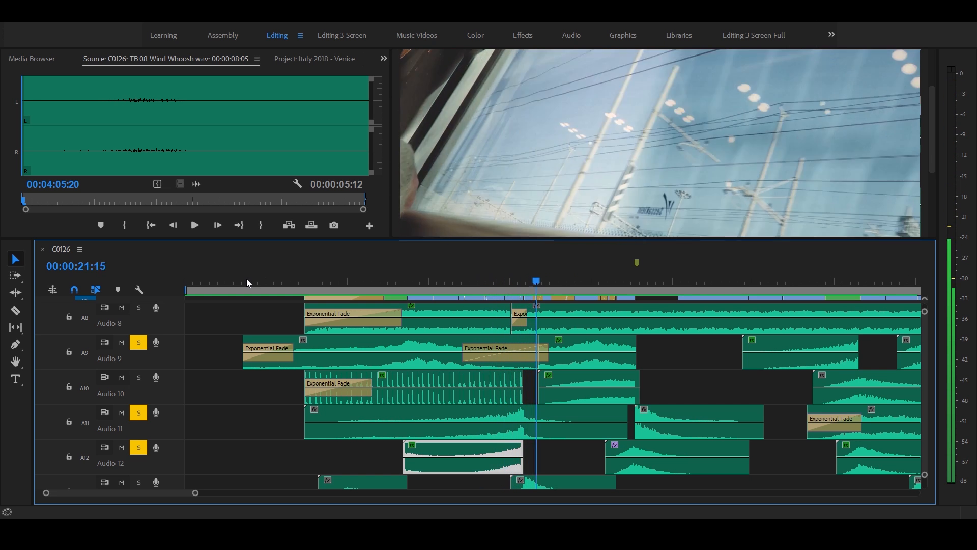
pyautogui.press('space')
pyautogui.press('Up')
pyautogui.press('Up')
pyautogui.press('Up')
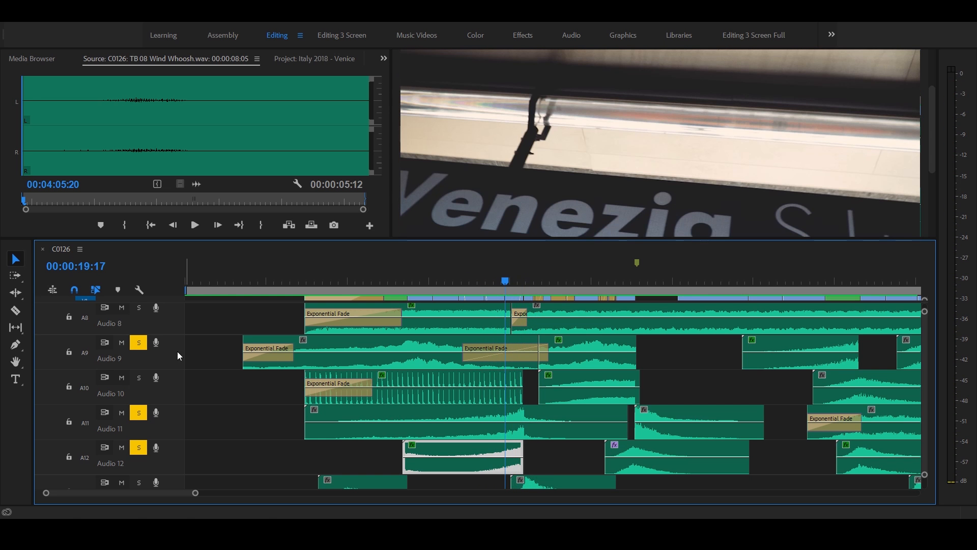
# Add Audio 13, Audio 14, Audio 4, Audio 3, Audio 2 and Audio 10 to the soloed layers
pyautogui.scroll(-2, 251, 450)
pyautogui.scroll(-2, 287, 450)
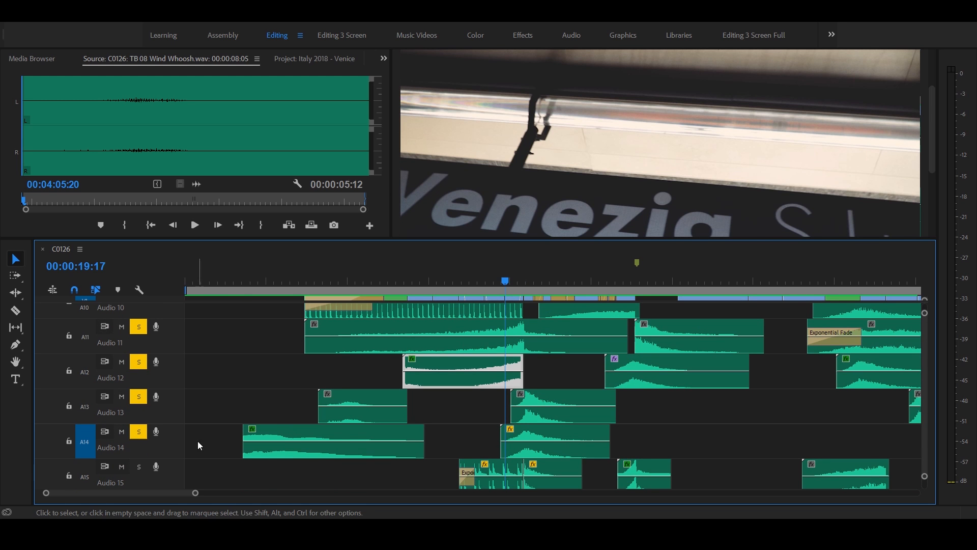
pyautogui.scroll(10, 231, 453)
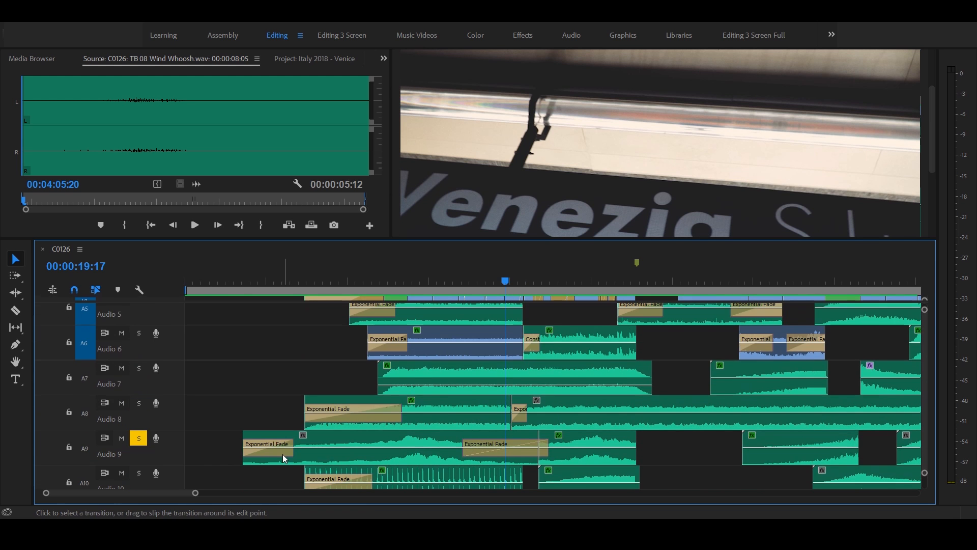
pyautogui.scroll(-2, 283, 454)
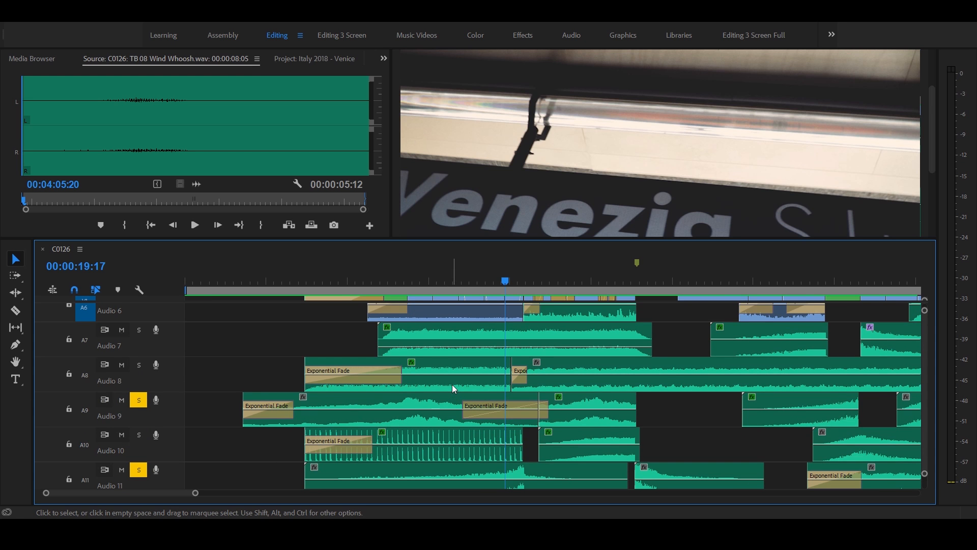
pyautogui.scroll(6, 452, 389)
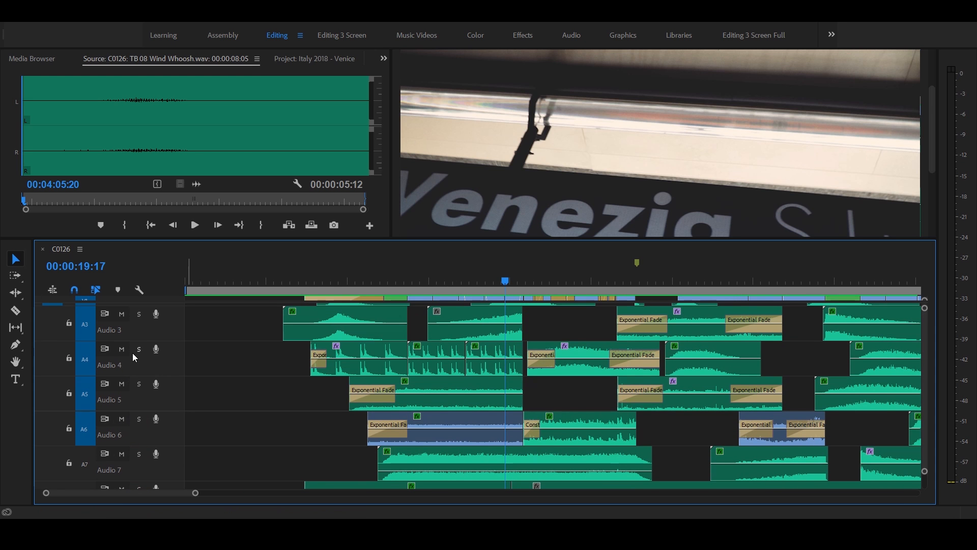
pyautogui.scroll(2, 226, 427)
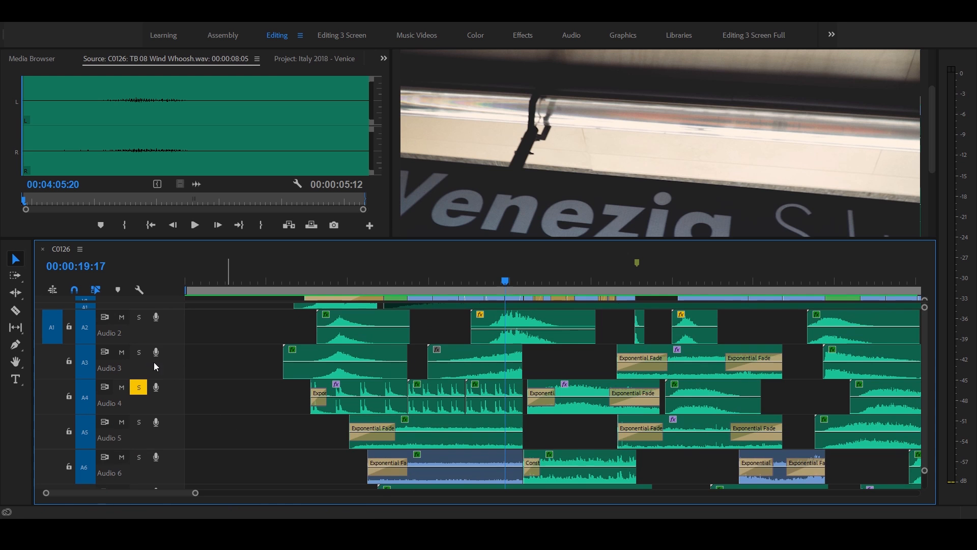
pyautogui.click(139, 319)
pyautogui.scroll(1, 135, 324)
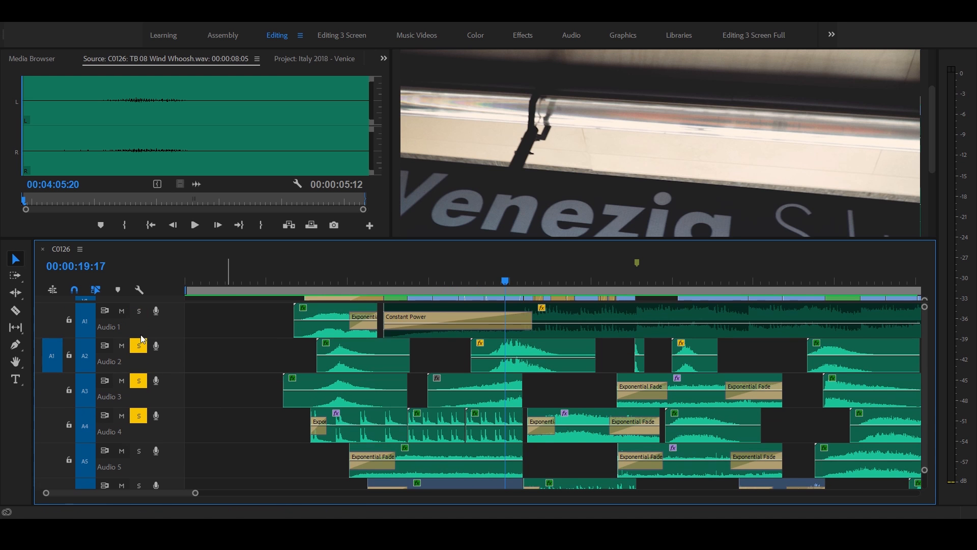
pyautogui.scroll(-5, 255, 406)
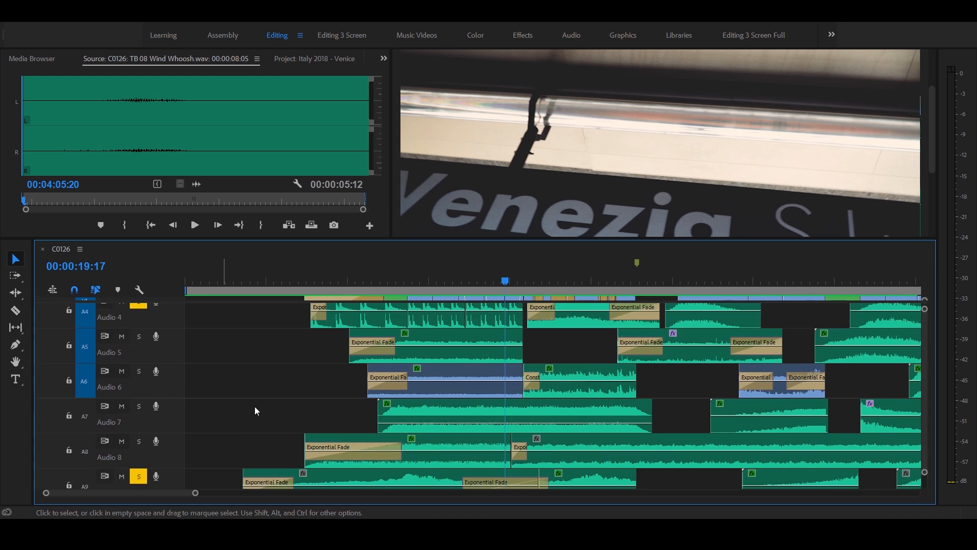
pyautogui.scroll(-1, 254, 406)
pyautogui.click(138, 434)
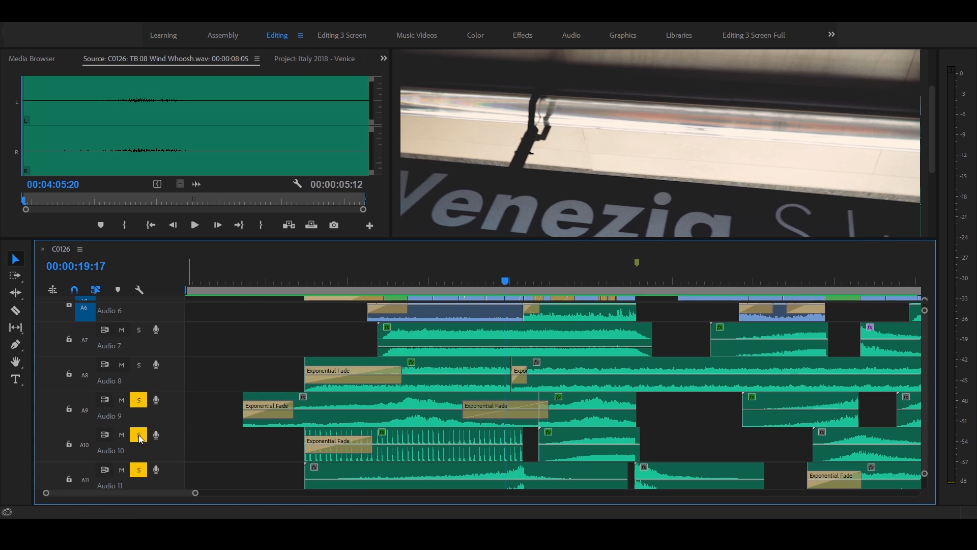
# Play all the soloed layers together from 00:00:02:06 to the Stazione Centrale shot at 00:00:17:09
pyautogui.scroll(1, 300, 407)
pyautogui.click(242, 280)
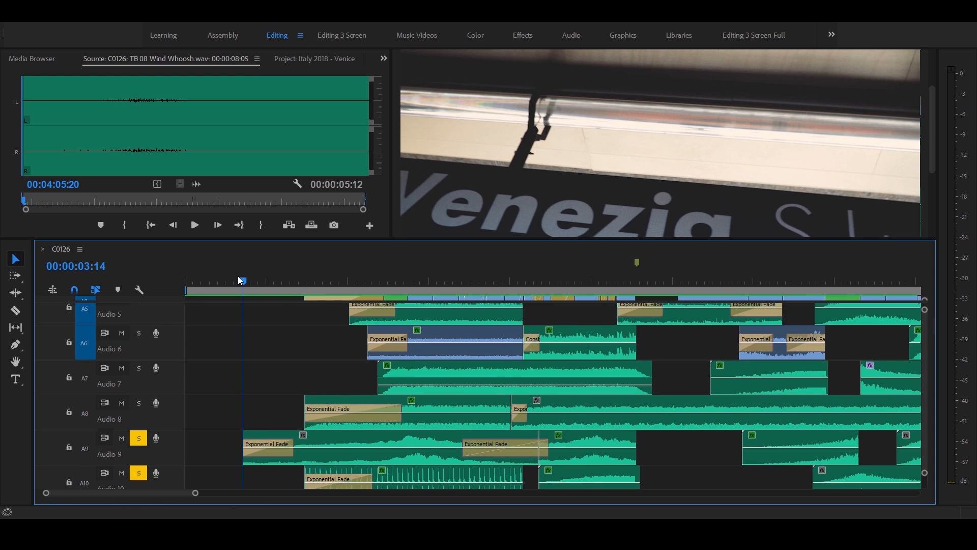
pyautogui.click(222, 279)
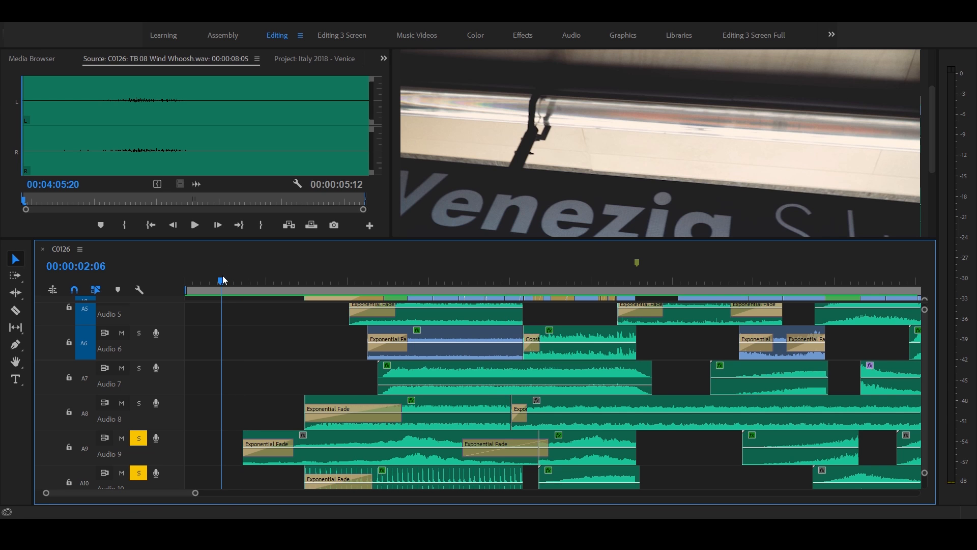
pyautogui.press('space')
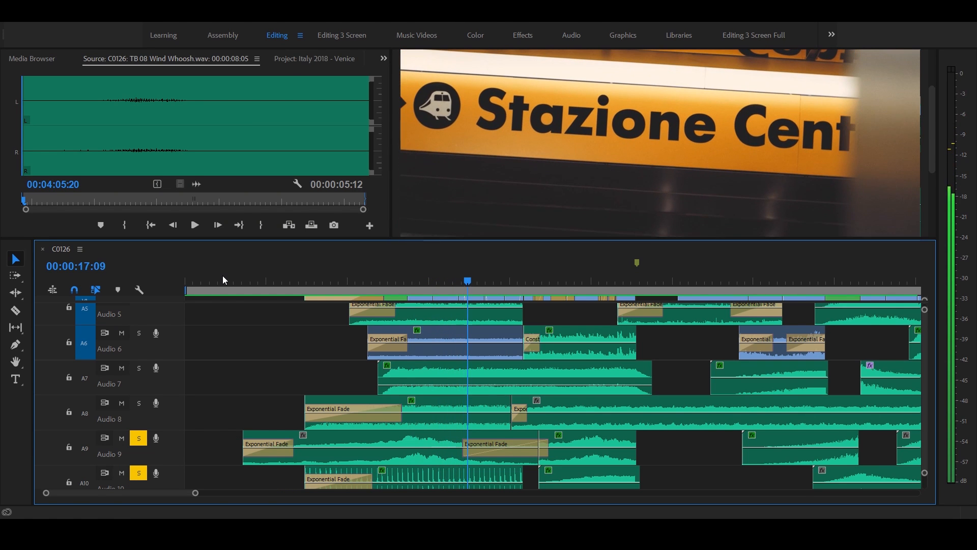
pyautogui.press('space')
# Add Audio 5, Audio 6 and Audio 7 to the soloed layers
pyautogui.scroll(1, 173, 425)
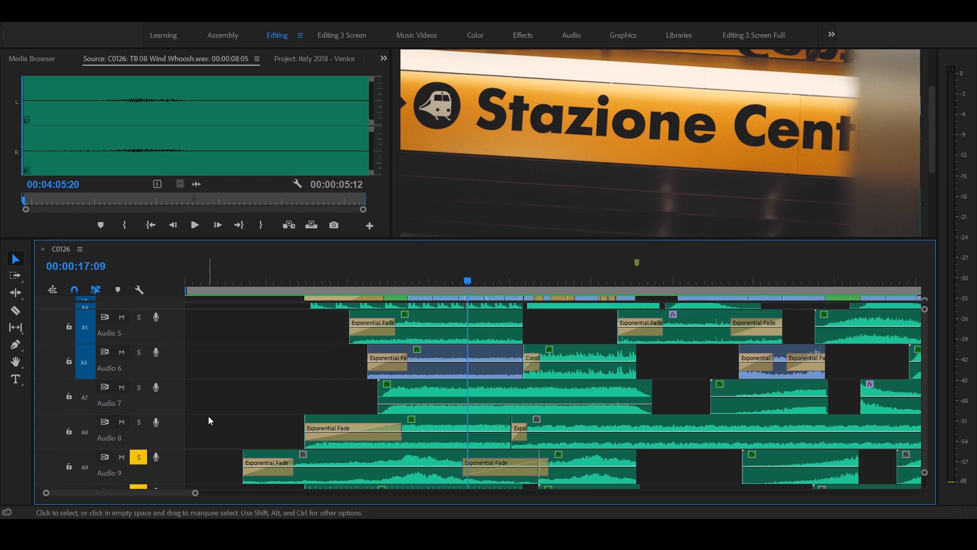
pyautogui.scroll(1, 218, 442)
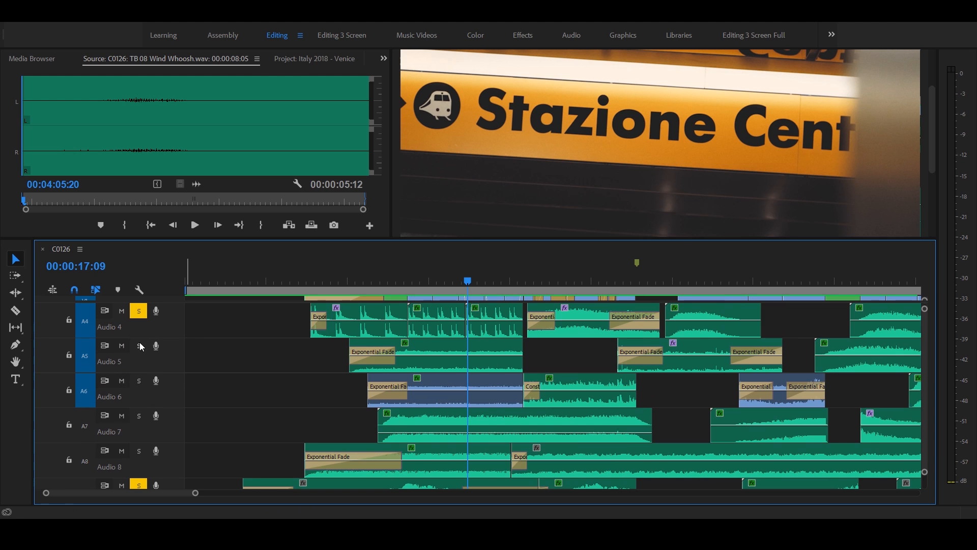
pyautogui.click(139, 416)
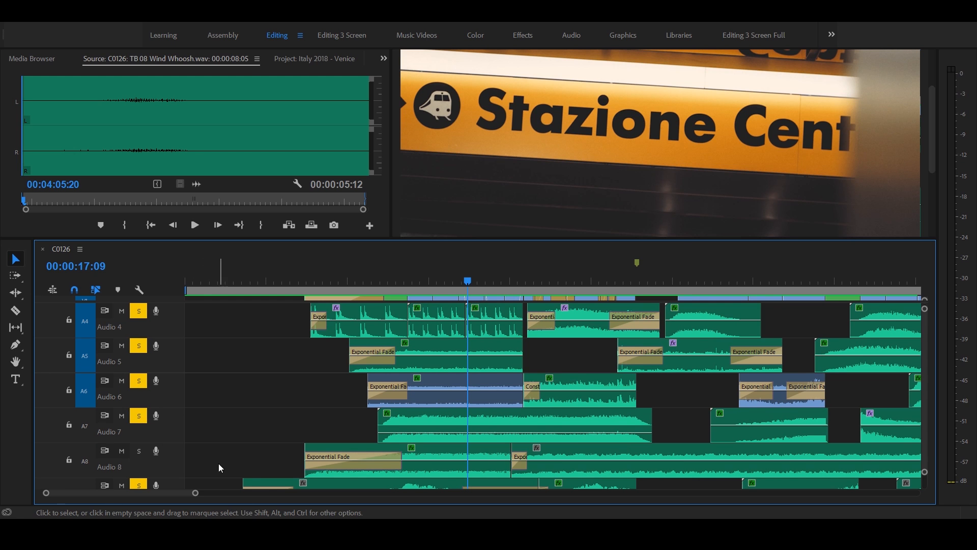
pyautogui.scroll(-1, 233, 462)
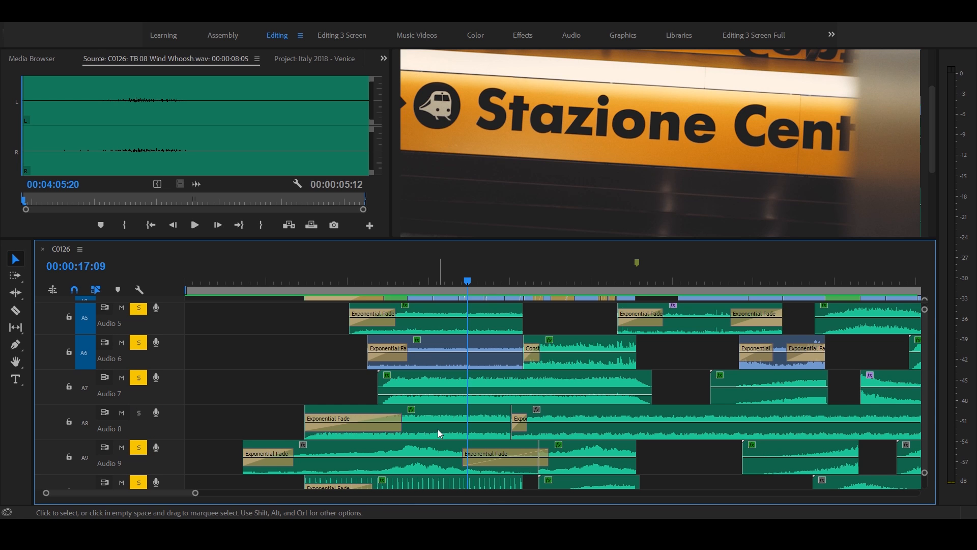
# Open the first Audio 8 clip, Drone Production Element Imaging Bed Deep Bass 01.wav, in the source monitor and play it from near its start
pyautogui.doubleClick(405, 432)
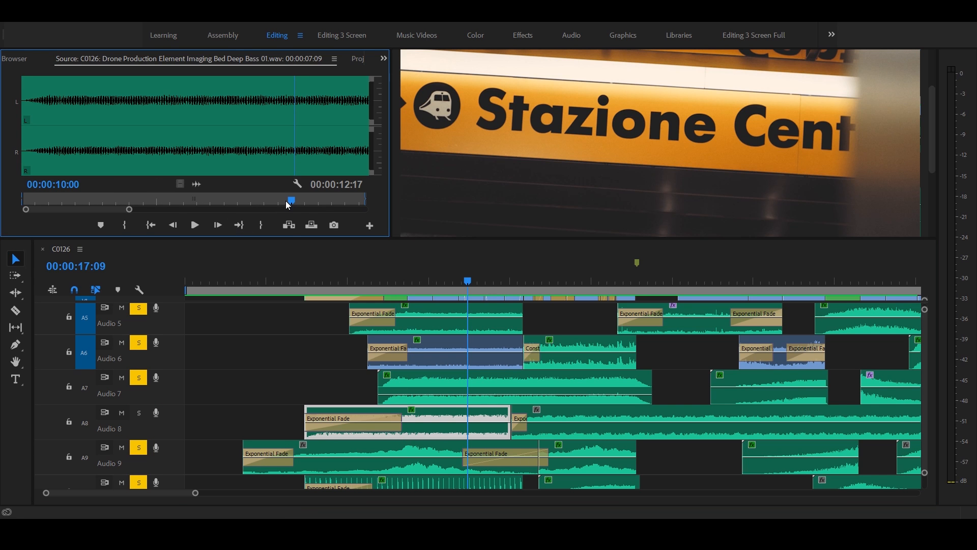
pyautogui.moveTo(123, 203); pyautogui.dragTo(79, 202)
pyautogui.moveTo(118, 200); pyautogui.dragTo(31, 200)
pyautogui.click(193, 227)
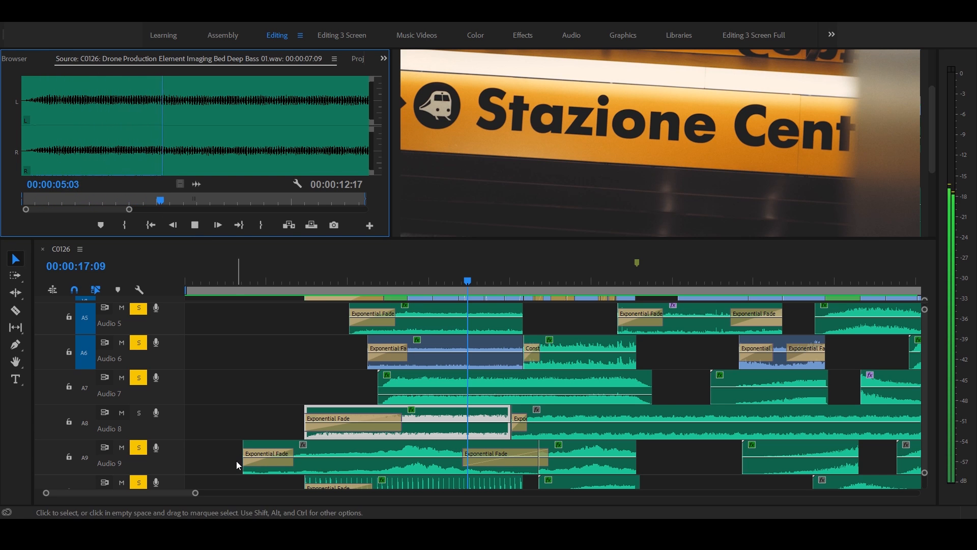
pyautogui.press('space')
# Play the soloed layers without Audio 8 from 00:00:04:10 to the departure board shot at 00:00:14:08
pyautogui.click(140, 415)
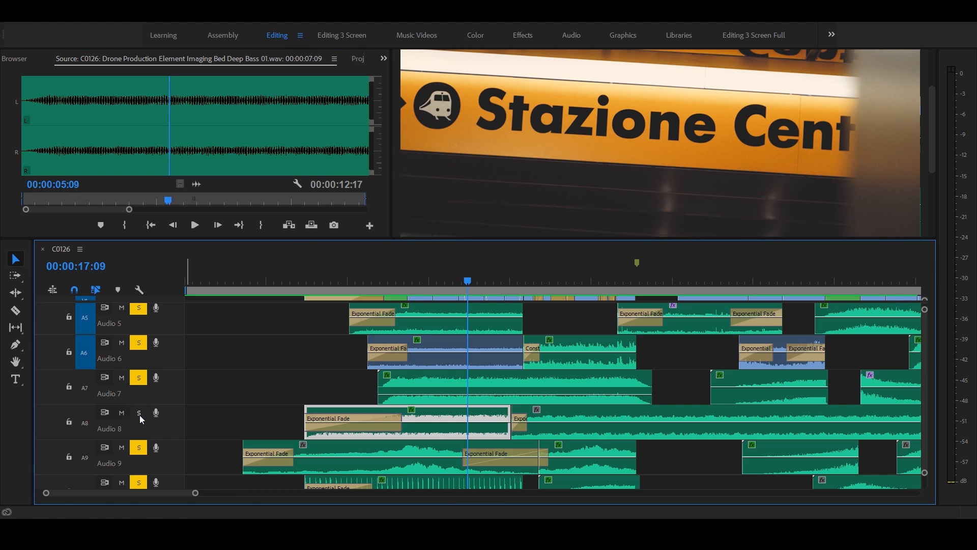
pyautogui.click(305, 280)
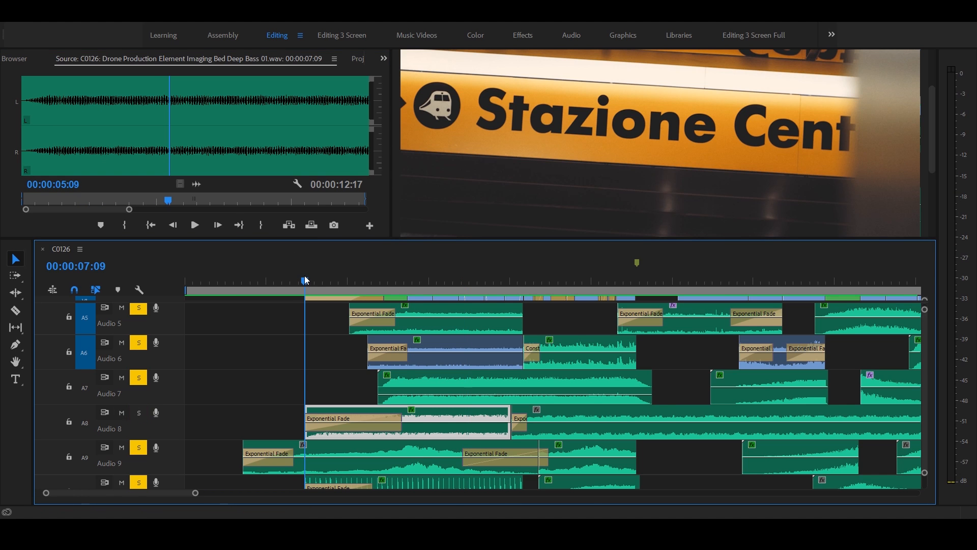
pyautogui.click(256, 278)
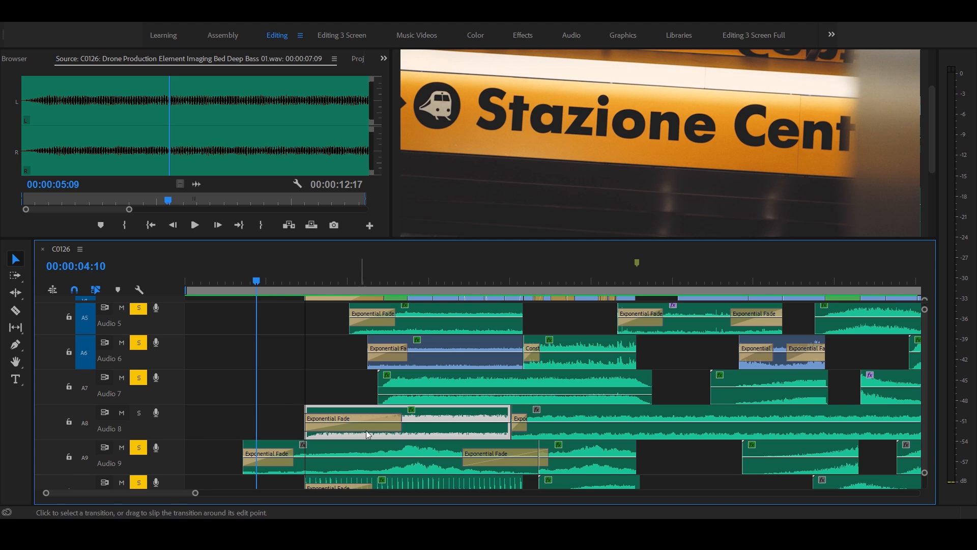
pyautogui.press('space')
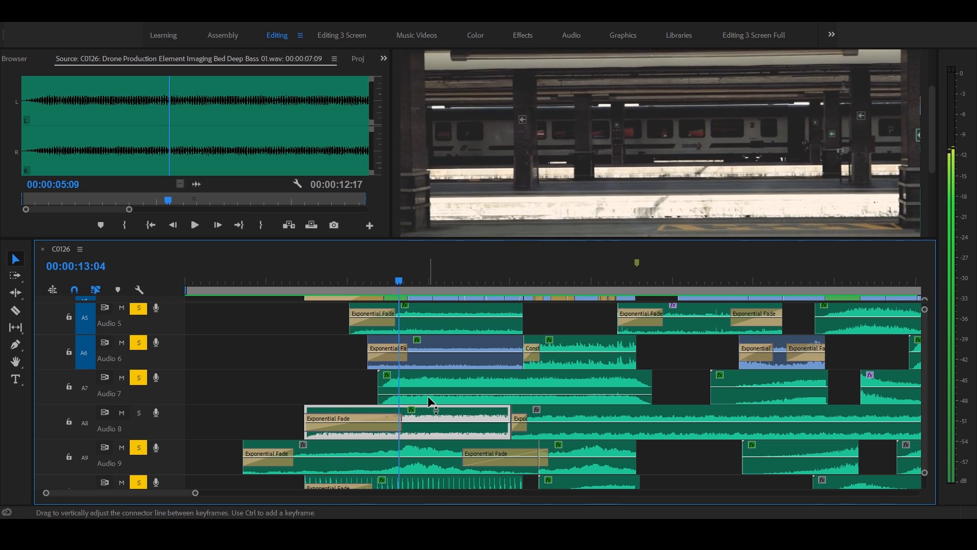
pyautogui.press('space')
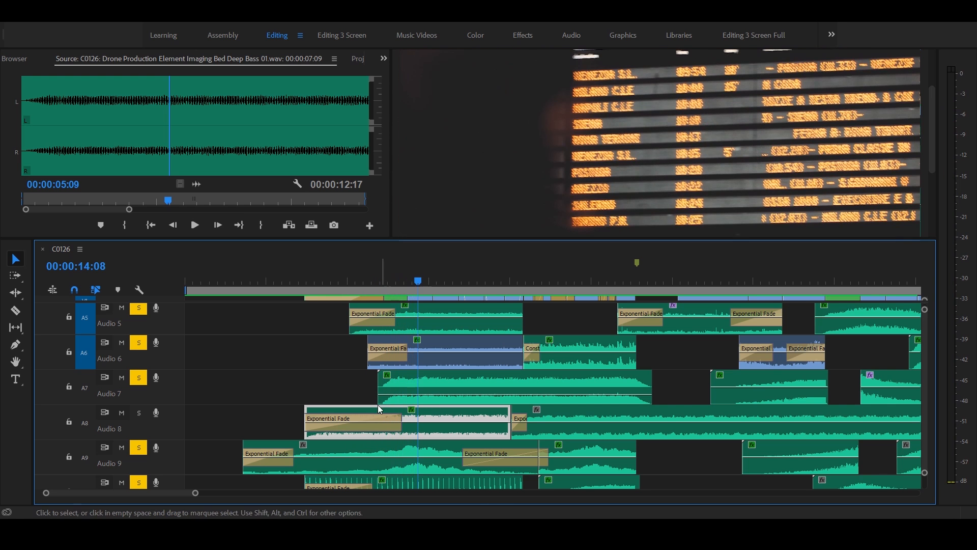
# Add Audio 8 to the soloed layers and play them all together up to 00:00:20:21
pyautogui.click(137, 413)
pyautogui.scroll(-3, 258, 417)
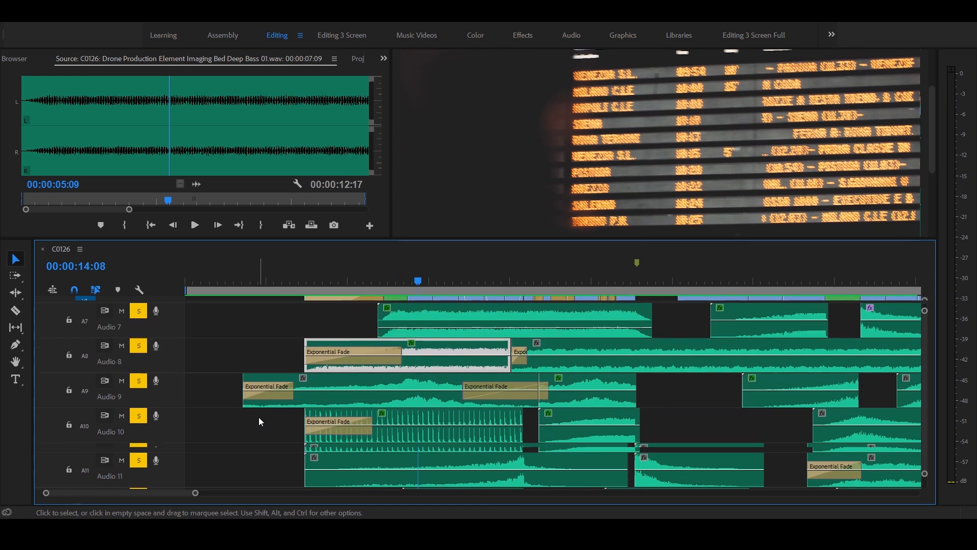
pyautogui.scroll(-4, 257, 430)
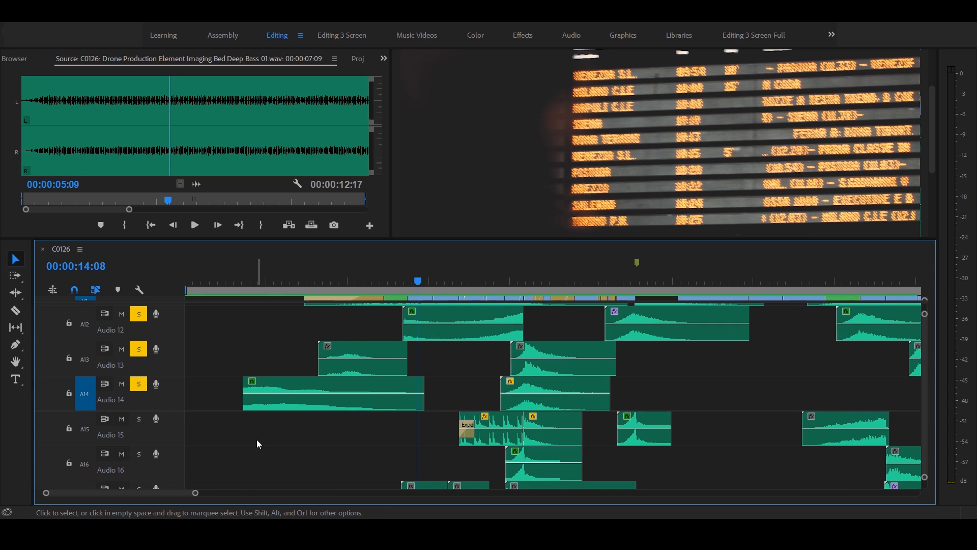
pyautogui.scroll(-1, 293, 447)
pyautogui.scroll(5, 293, 447)
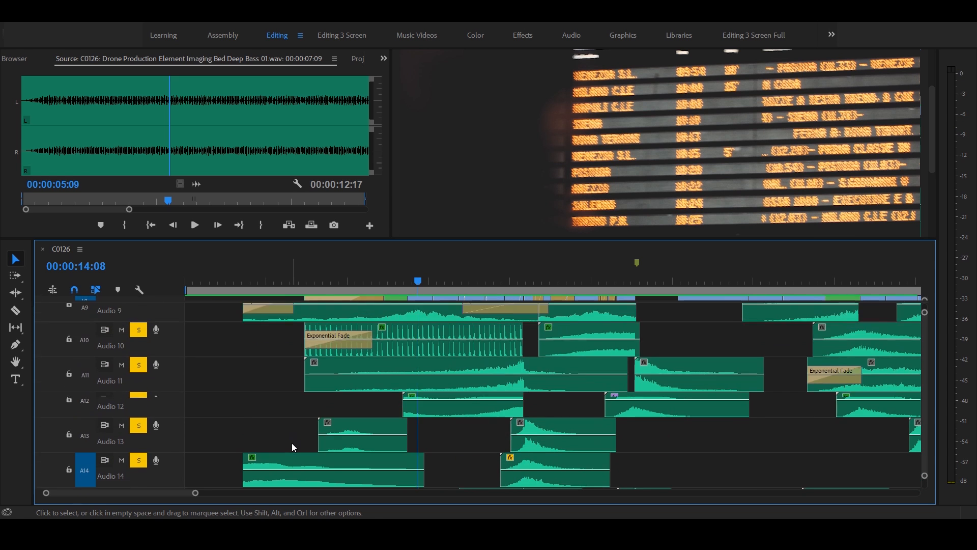
pyautogui.scroll(2, 292, 447)
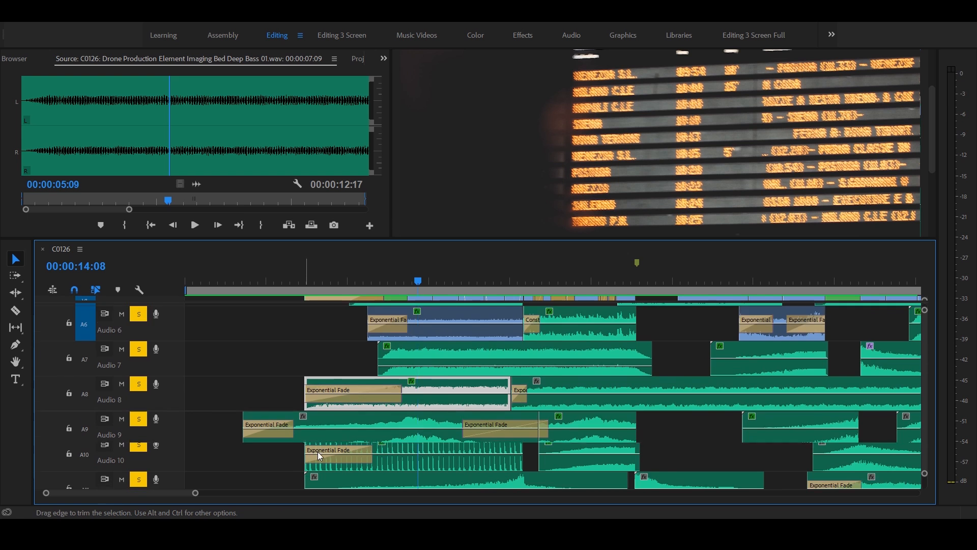
pyautogui.scroll(2, 325, 451)
pyautogui.scroll(-3, 353, 443)
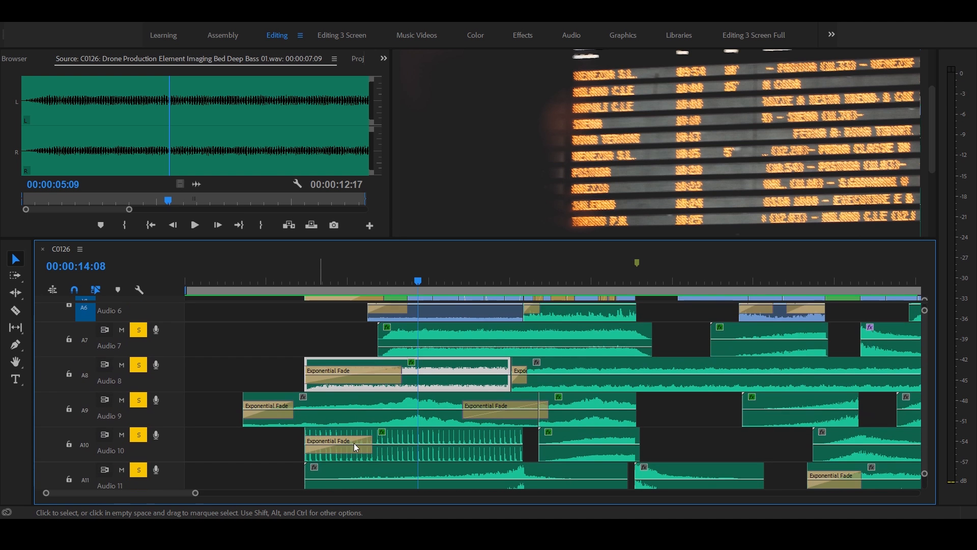
pyautogui.scroll(6, 406, 437)
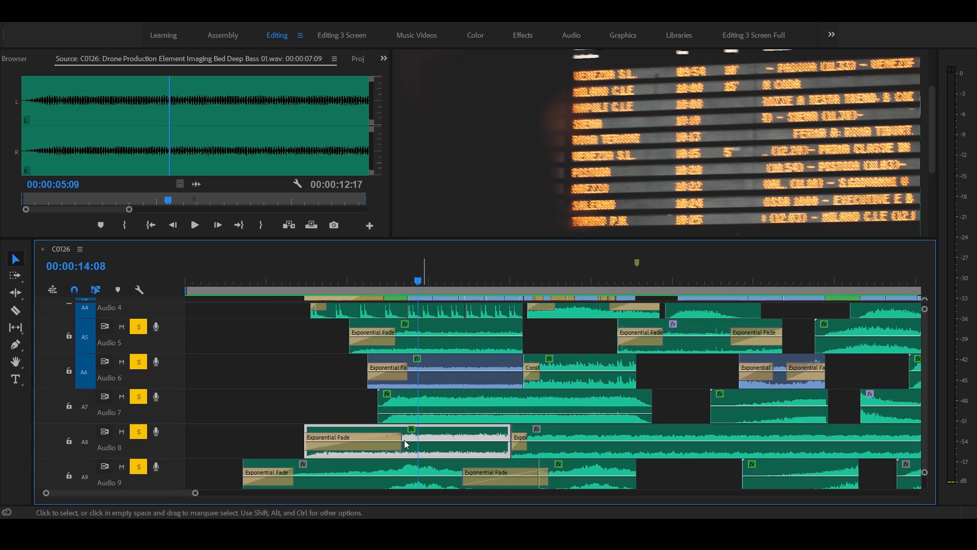
pyautogui.scroll(1, 406, 447)
pyautogui.click(337, 281)
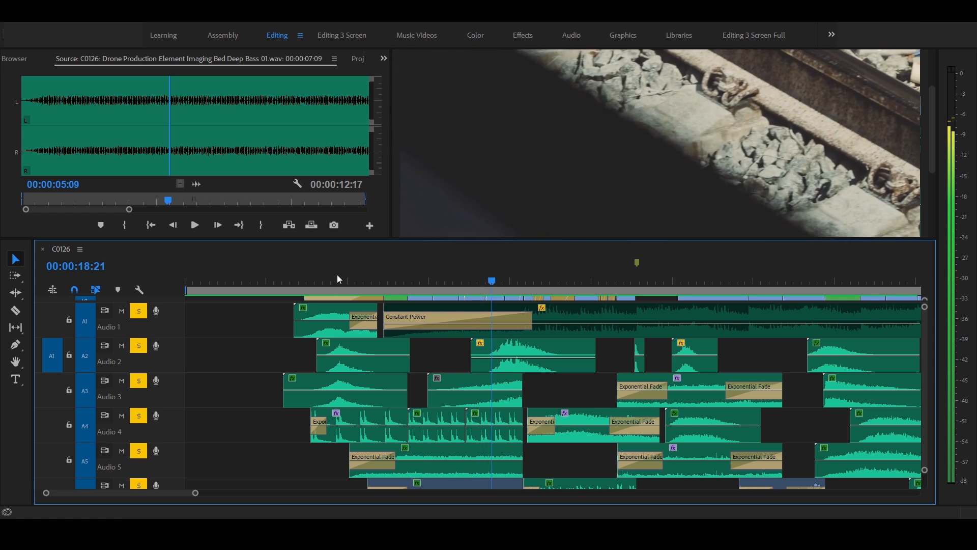
pyautogui.press('space')
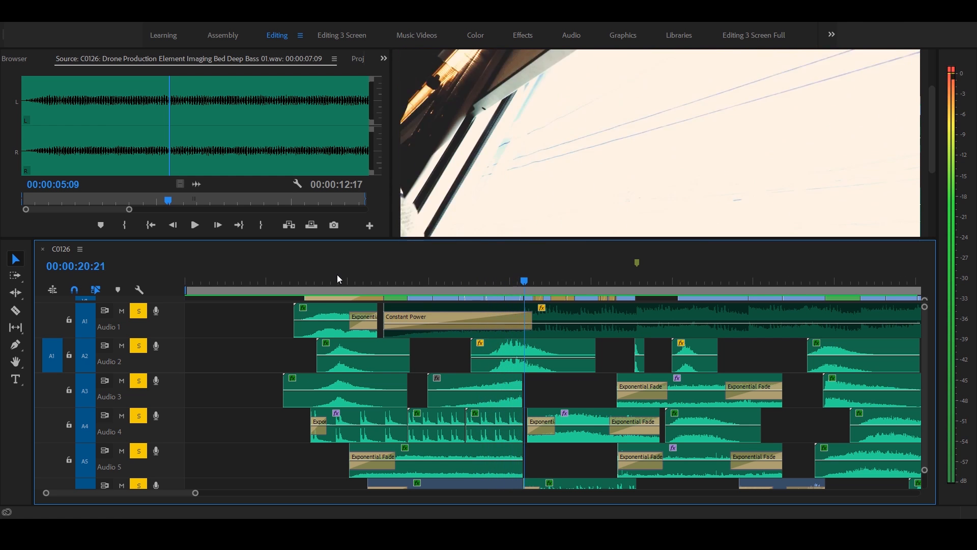
pyautogui.press('j')
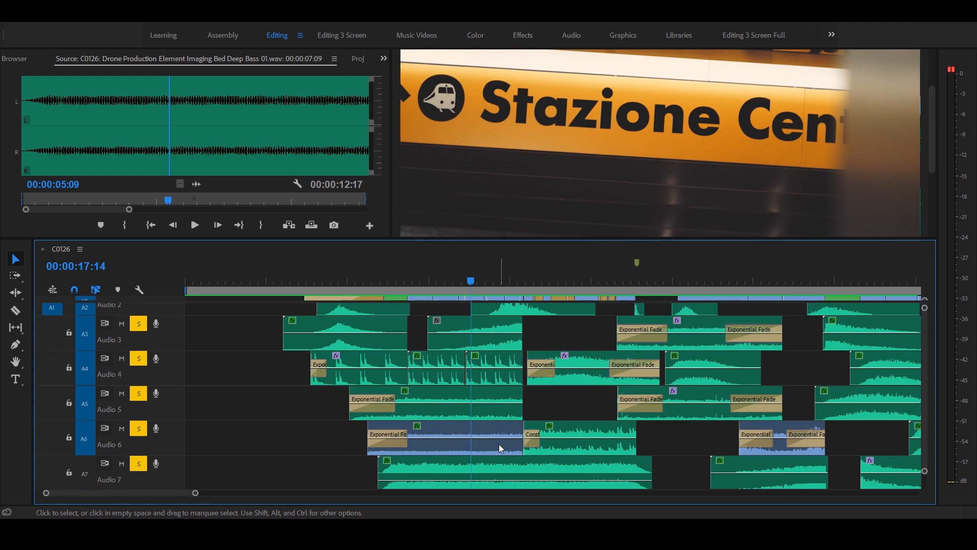
# Examine the unsoloed layers from Audio 15 downward and check the picture cut between 00:00:13:01 and 00:00:13:21
pyautogui.scroll(-6, 500, 446)
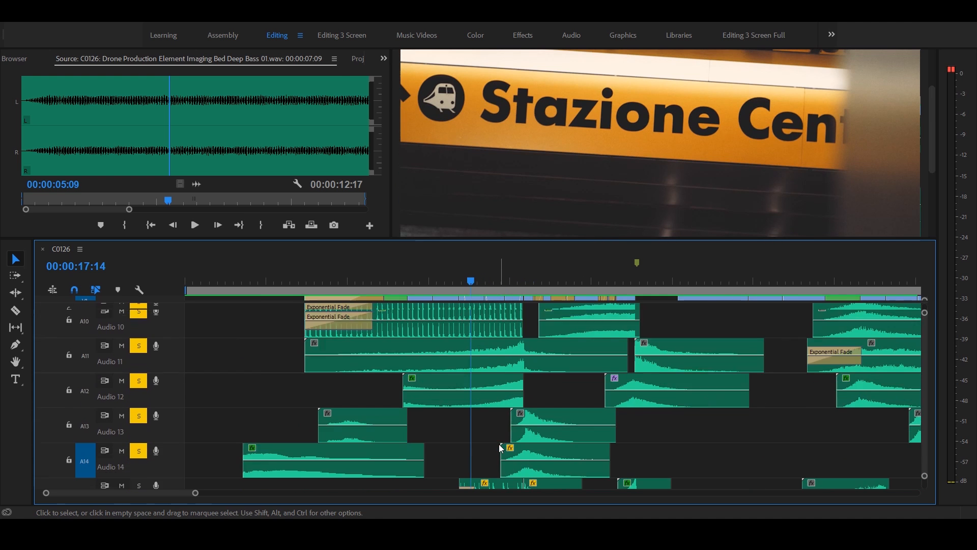
pyautogui.scroll(-3, 498, 444)
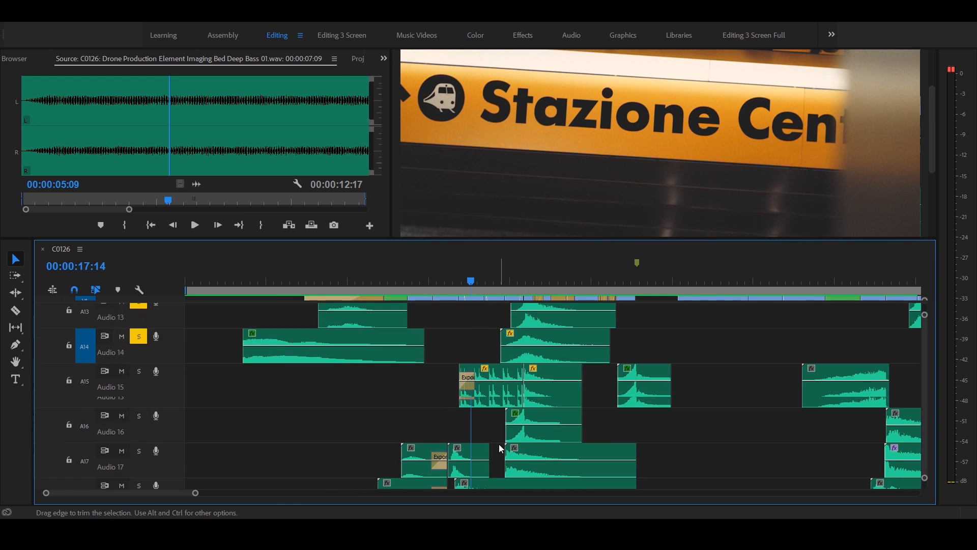
pyautogui.scroll(-3, 499, 444)
pyautogui.scroll(-5, 498, 444)
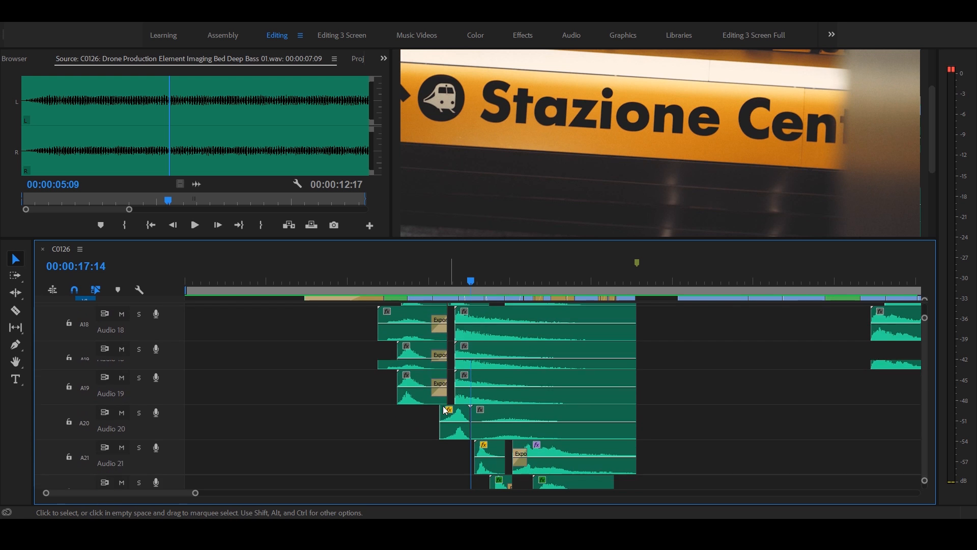
pyautogui.scroll(-5, 443, 410)
pyautogui.scroll(8, 442, 411)
pyautogui.click(397, 281)
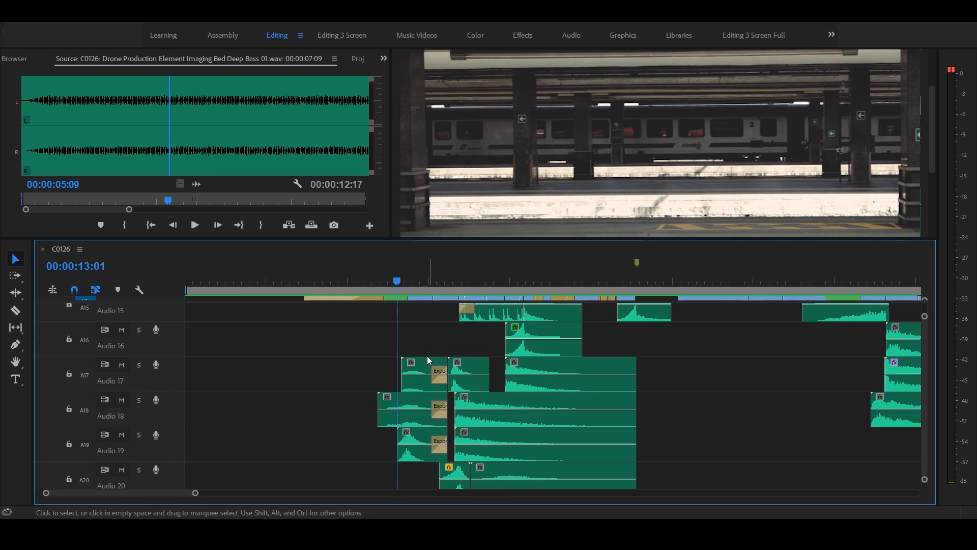
pyautogui.press('space')
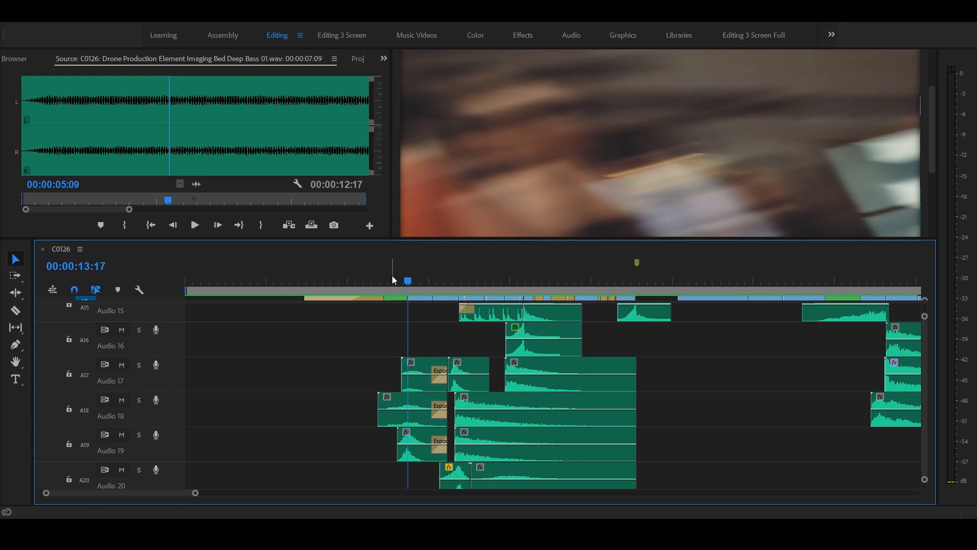
pyautogui.click(411, 280)
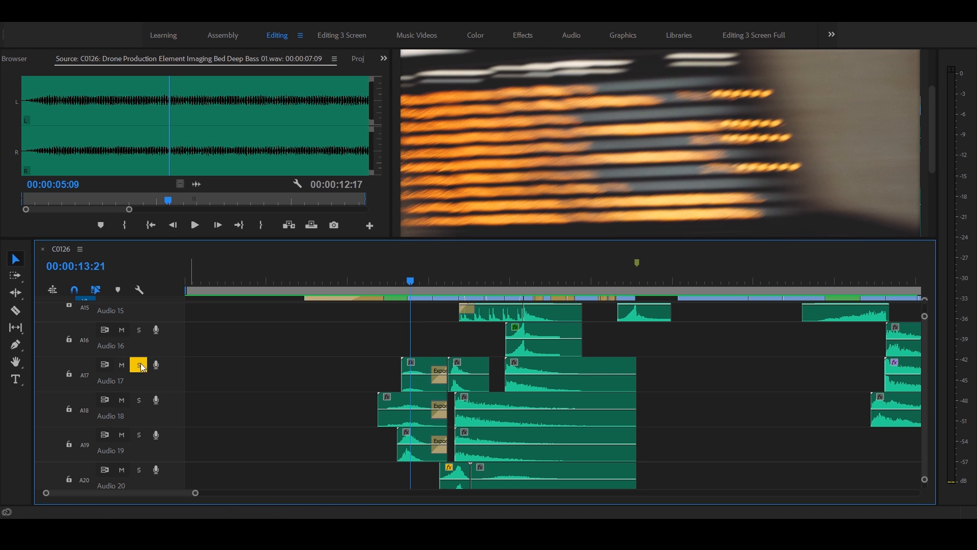
# Turn off solo on all the audio tracks from Audio 1 to Audio 14
pyautogui.scroll(3, 141, 387)
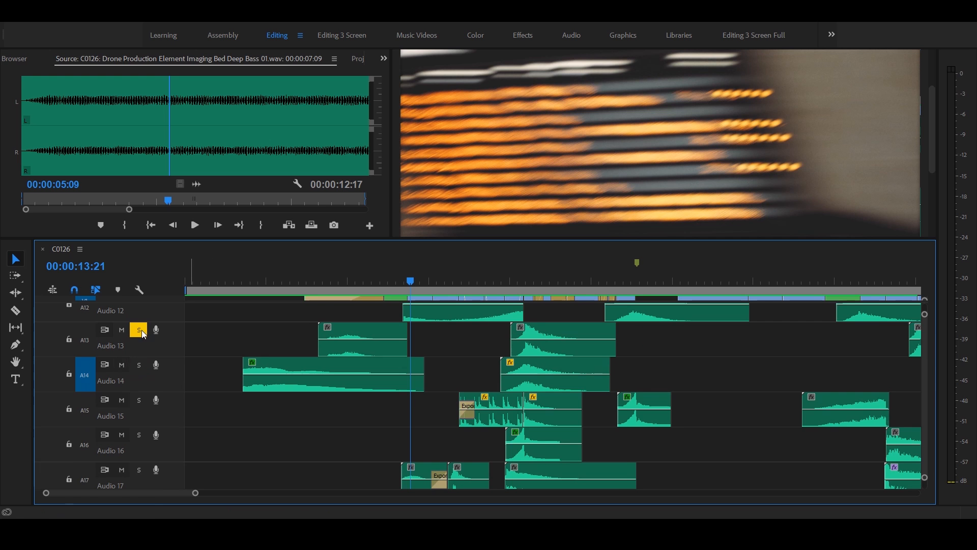
pyautogui.scroll(11, 146, 422)
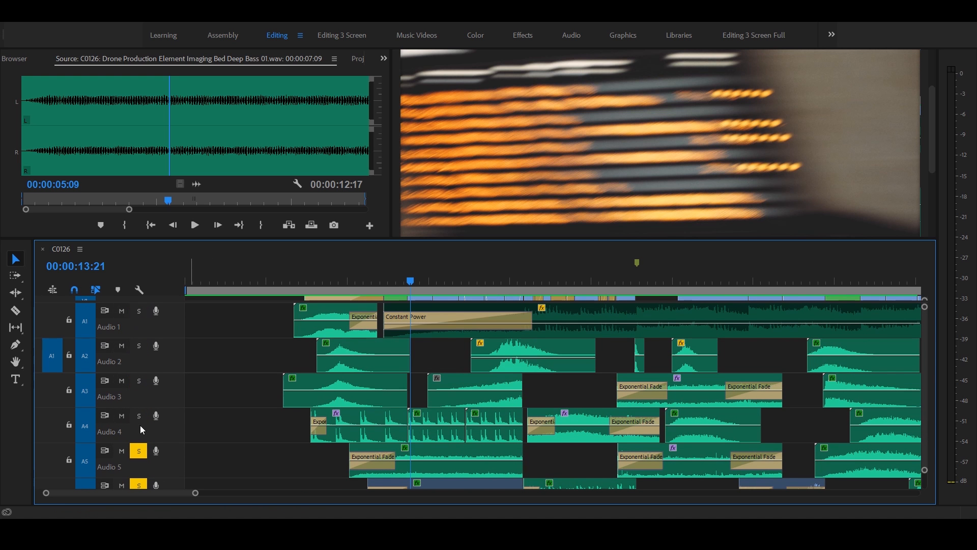
pyautogui.click(138, 455)
pyautogui.scroll(-2, 138, 466)
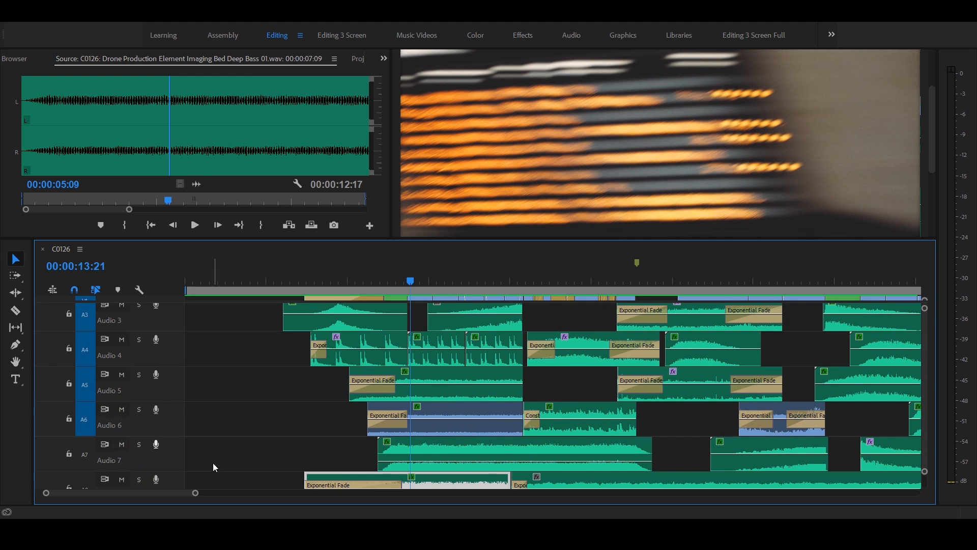
pyautogui.scroll(-4, 283, 462)
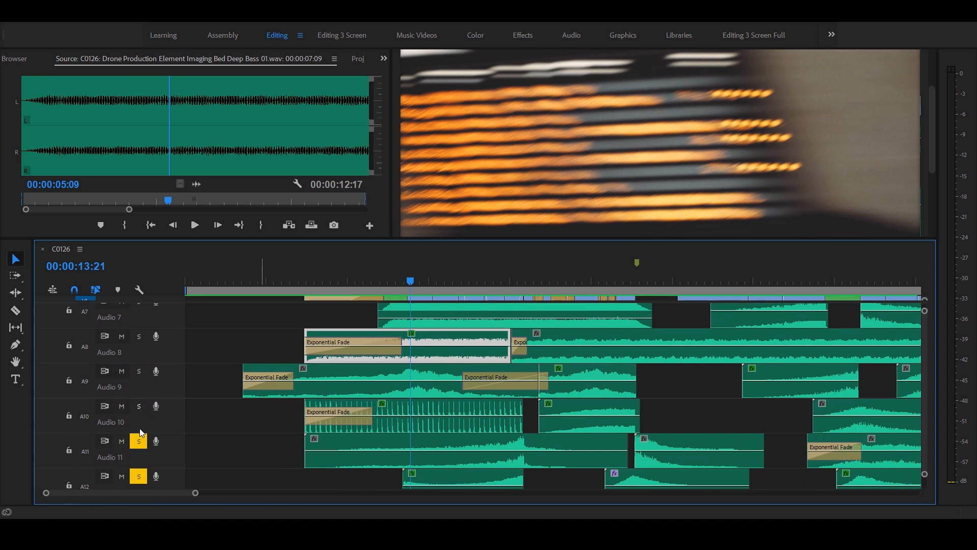
pyautogui.scroll(-7, 207, 465)
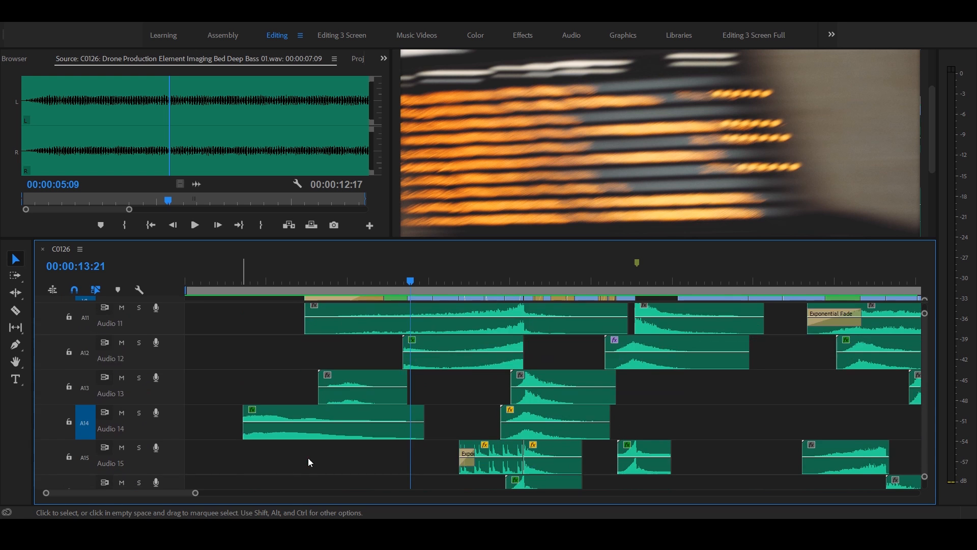
# Solo Audio 17 and play it from 00:00:12:05 to 00:00:14:18
pyautogui.click(386, 275)
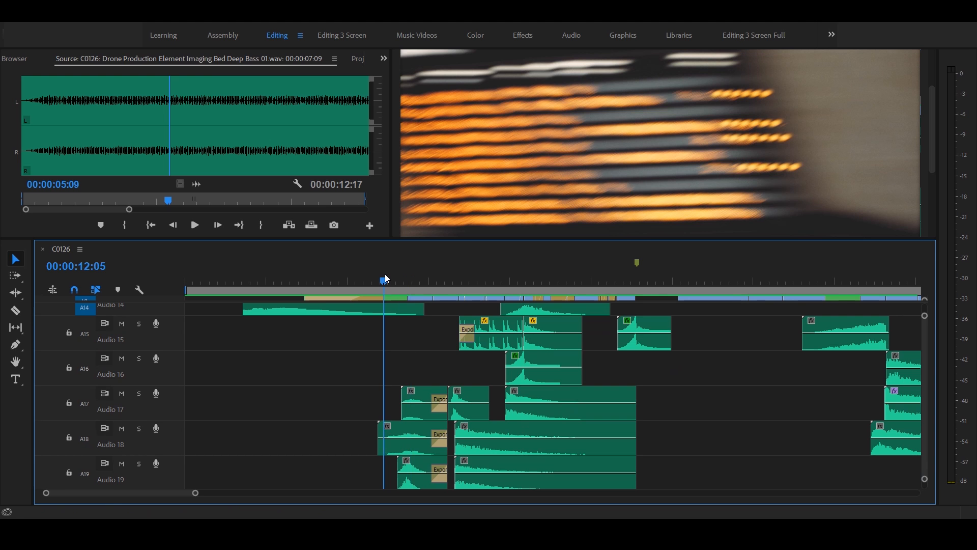
pyautogui.press('space')
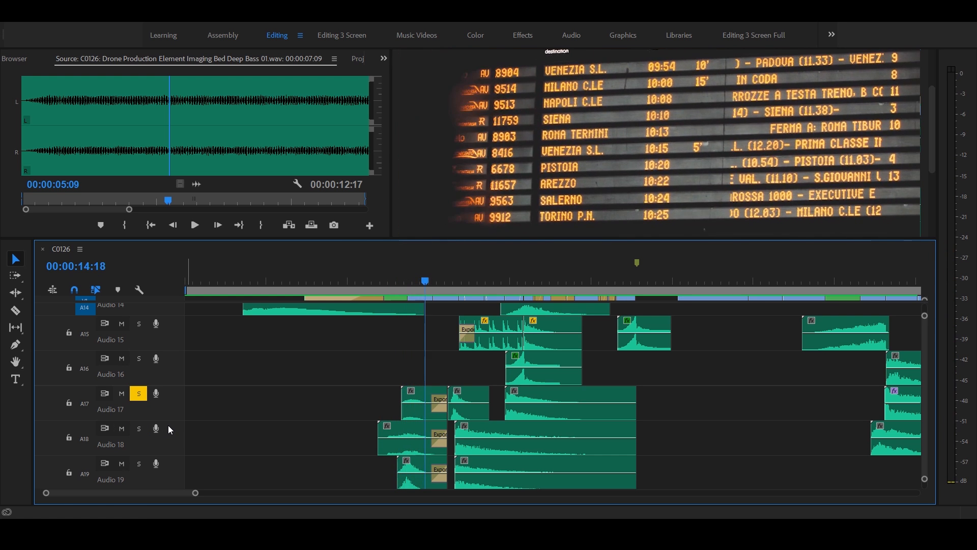
pyautogui.press('space')
# Add Audio 18 to the solo and play it with Audio 17 from 00:00:11:13 through the departure board shot, twice
pyautogui.click(139, 428)
pyautogui.click(375, 281)
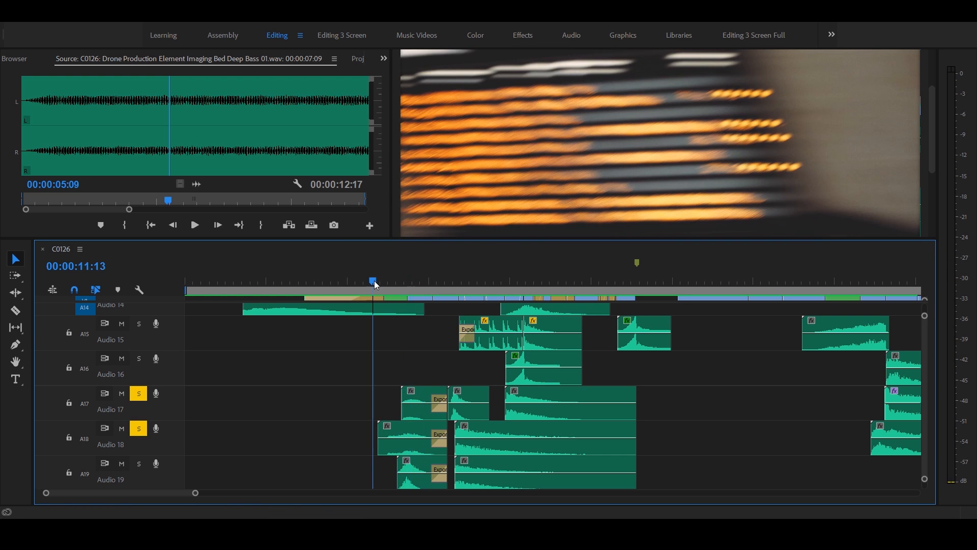
pyautogui.press('space')
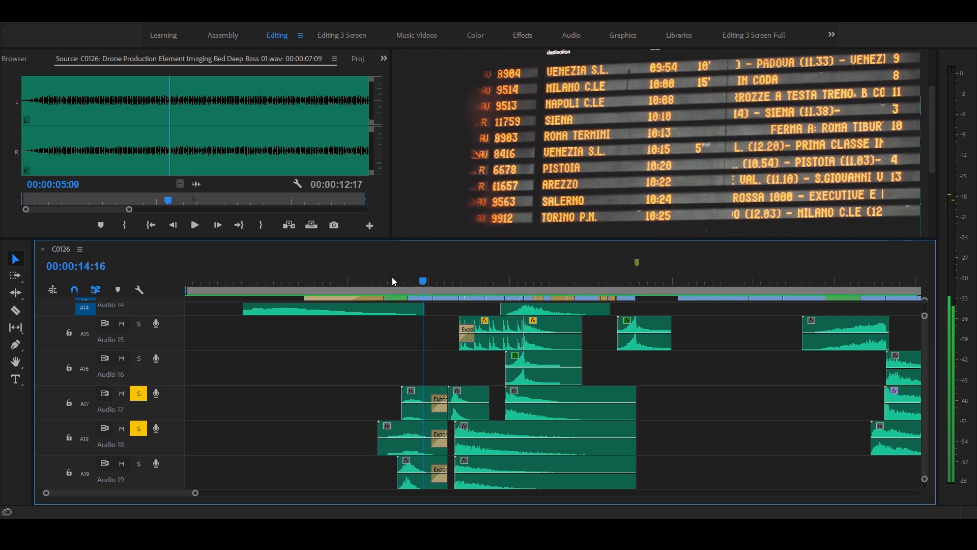
pyautogui.click(379, 283)
pyautogui.press('space')
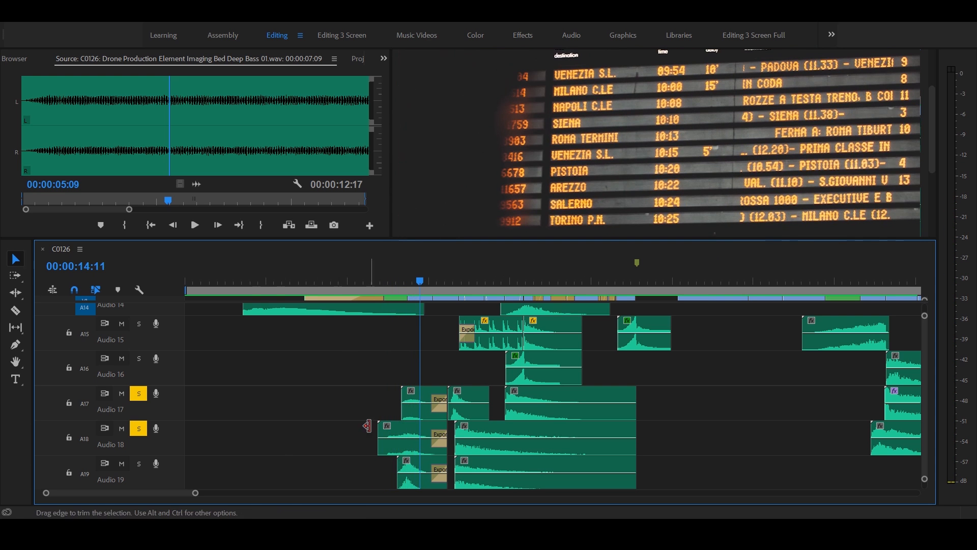
# Solo Audio 19 by itself, without Audio 17 and Audio 18, and play it from 00:00:12:06
pyautogui.click(139, 463)
pyautogui.click(385, 280)
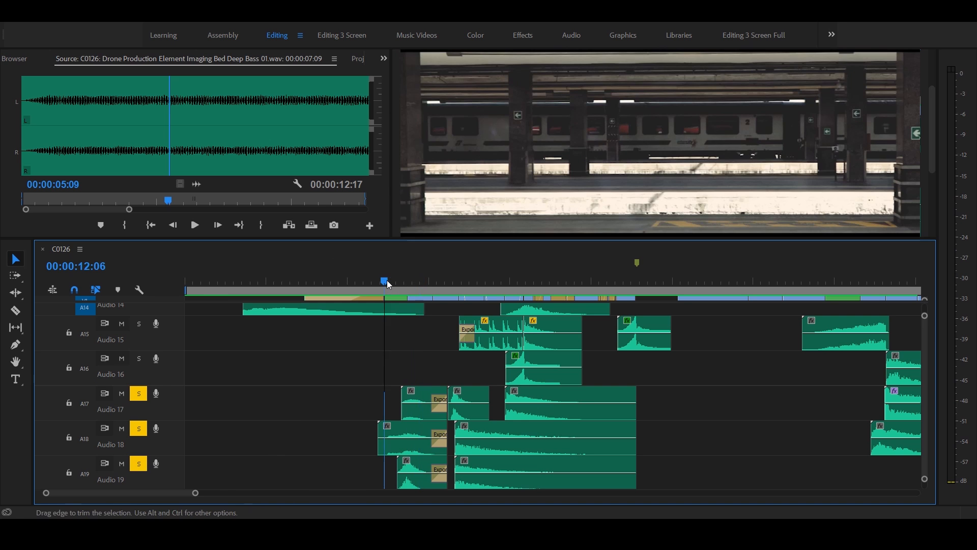
pyautogui.click(139, 428)
pyautogui.click(143, 390)
pyautogui.click(143, 392)
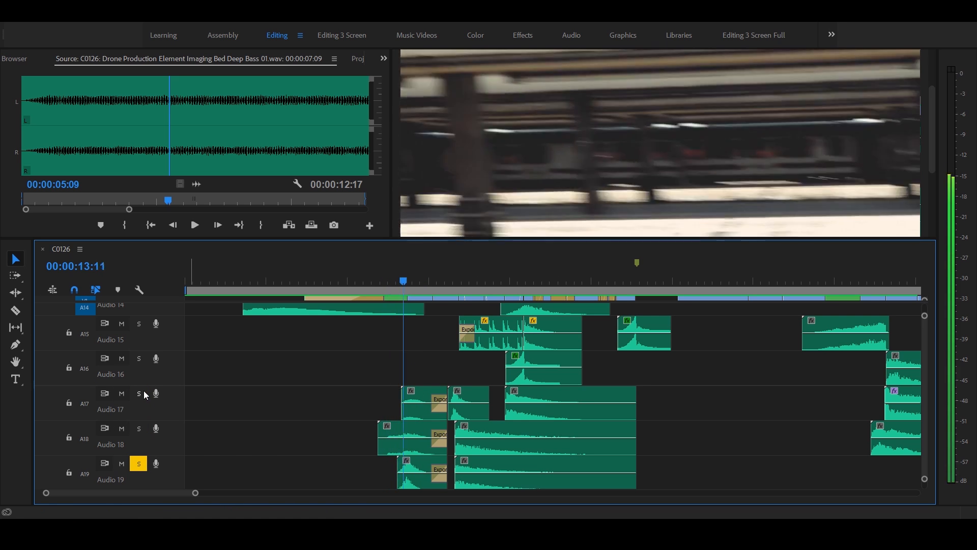
# Solo Audio 17 and Audio 18 again alongside Audio 19 and play the three layers together up to 00:00:15:08
pyautogui.moveTo(141, 420); pyautogui.dragTo(140, 423)
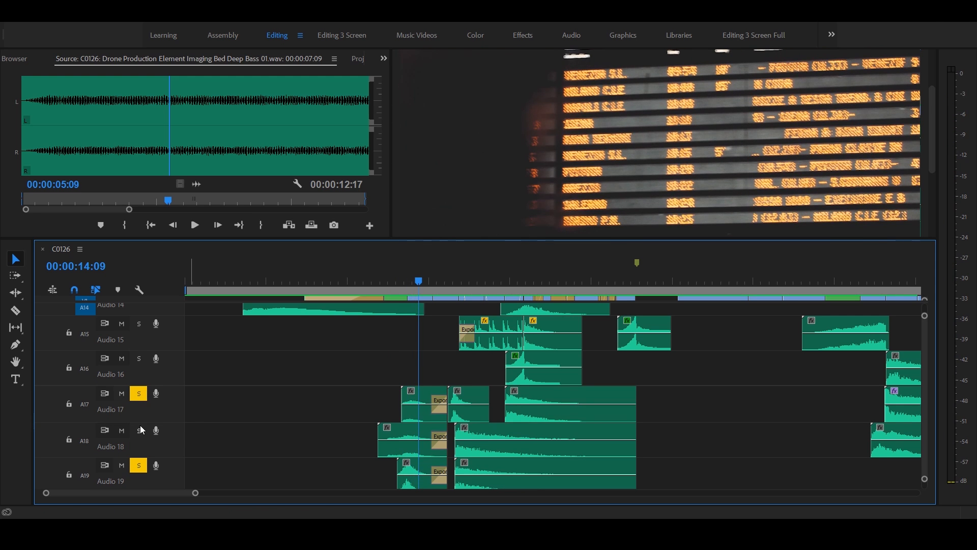
pyautogui.click(378, 277)
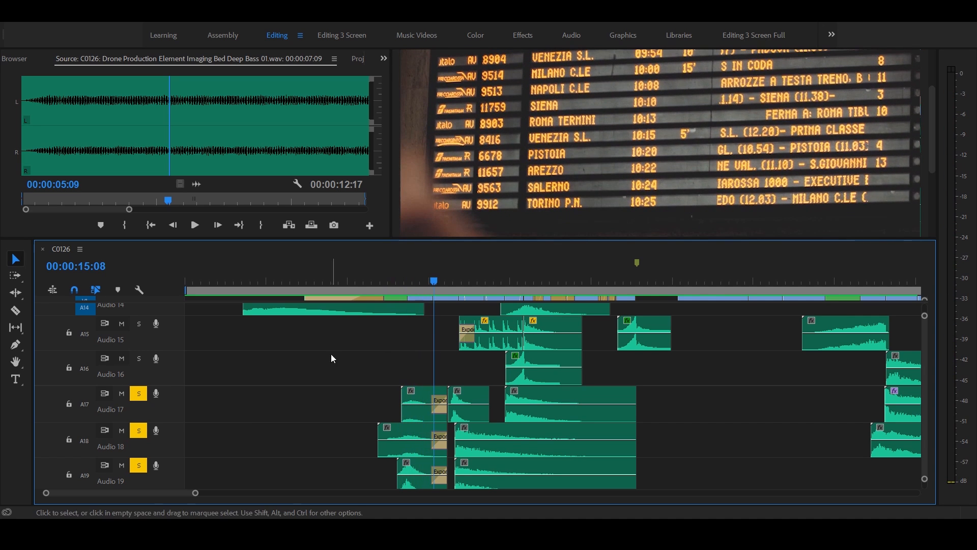
pyautogui.scroll(9, 425, 443)
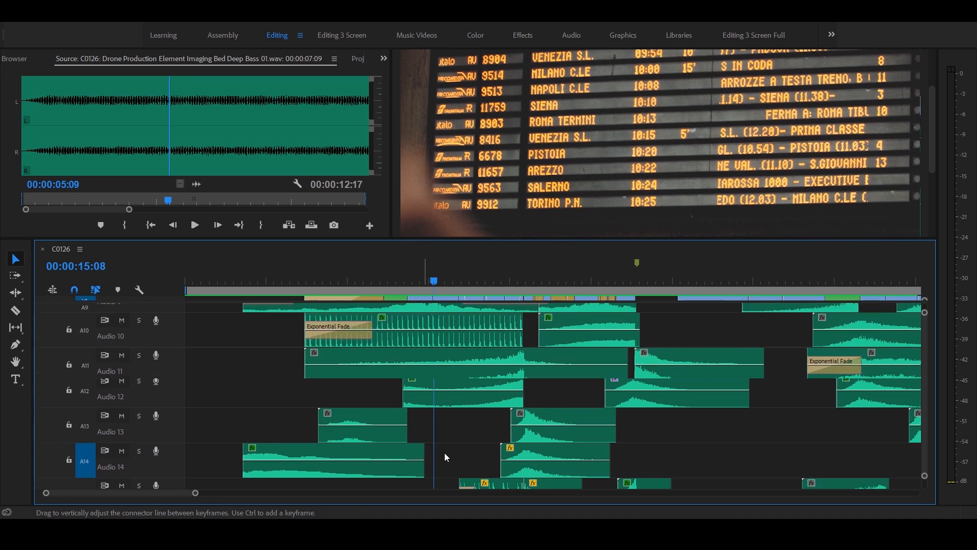
# Play the soloed Audio 17, Audio 18 and Audio 19 layers again, shuttling back to 00:00:13:17 and listening up to 00:00:15:15
pyautogui.scroll(-11, 445, 448)
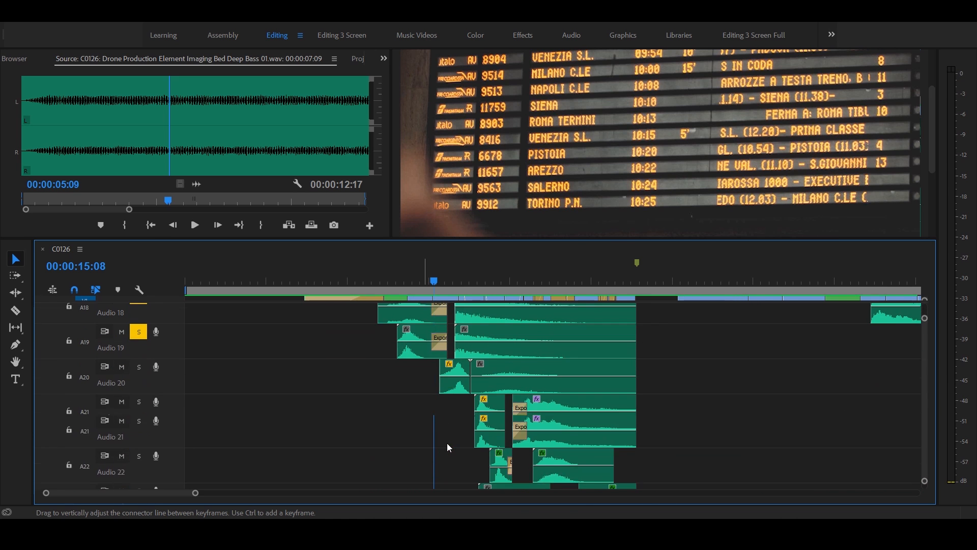
pyautogui.press('space')
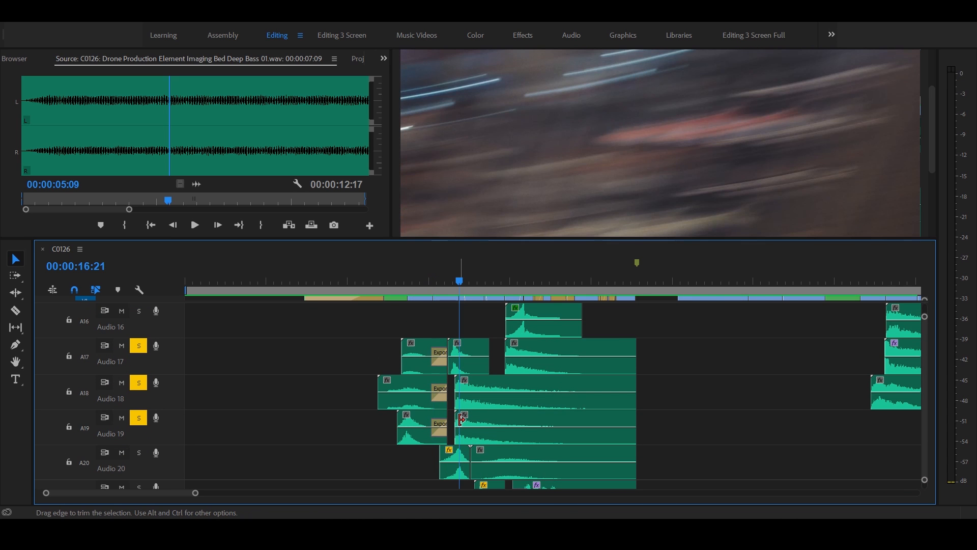
pyautogui.press('space')
pyautogui.press('j')
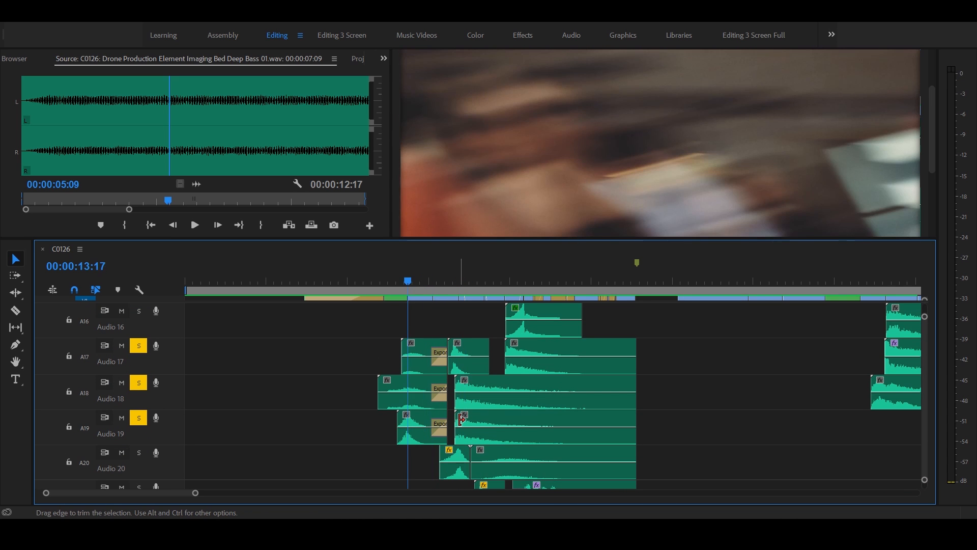
pyautogui.press('l')
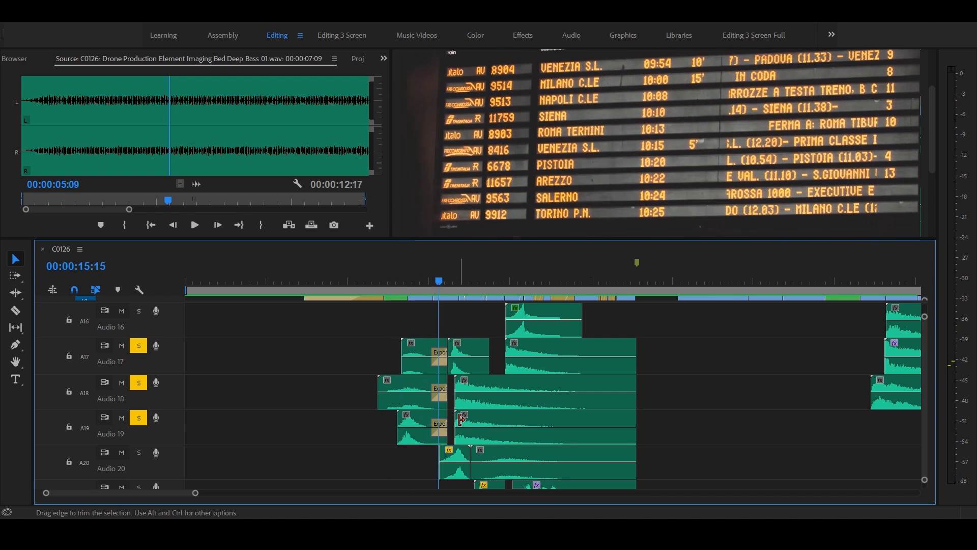
pyautogui.press('space')
pyautogui.press('Up')
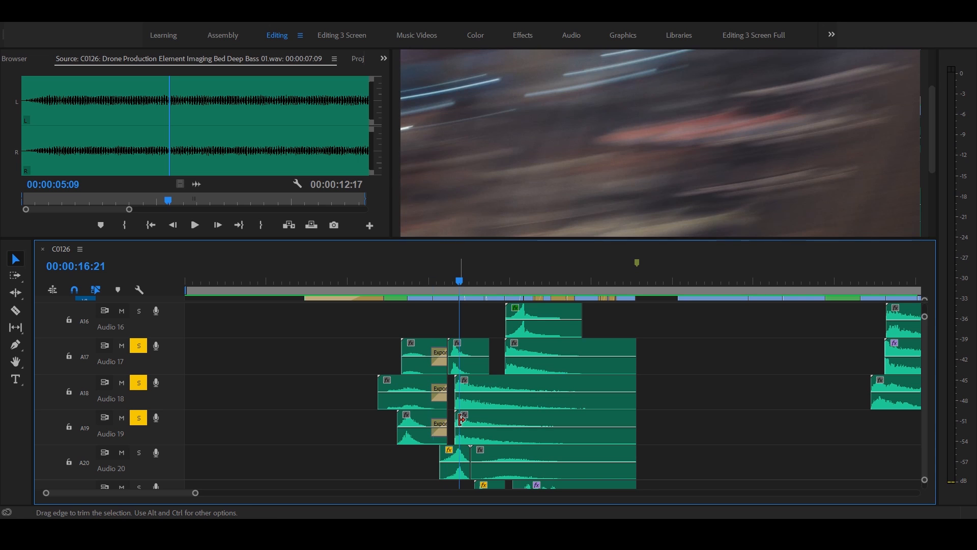
# Solo Audio 20 together with Audio 17, without Audio 18 and Audio 19, and play from 00:00:15:07
pyautogui.press('Up')
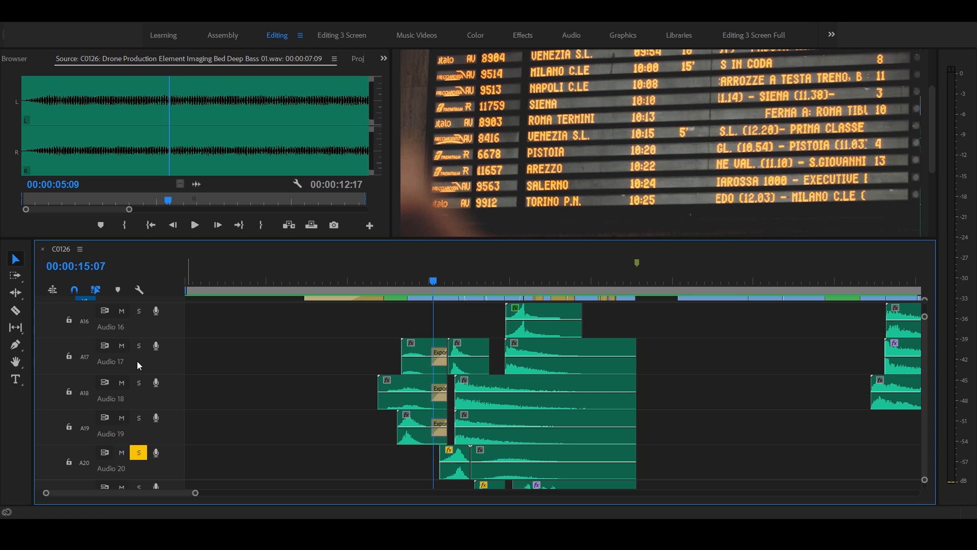
pyautogui.press('space')
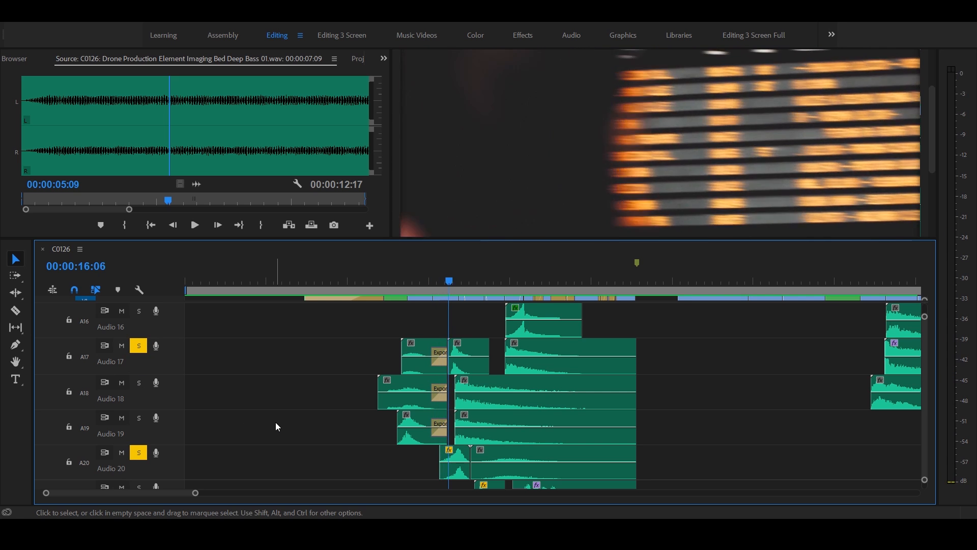
pyautogui.press('space')
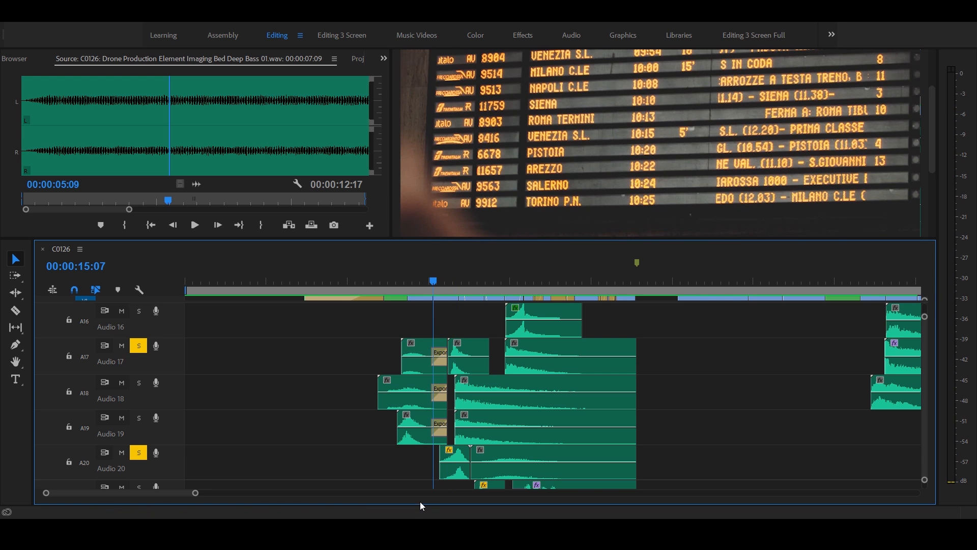
# Look over the other audio tracks and play Audio 17 and Audio 20 together from 00:00:15:07 through the departure board whip transition
pyautogui.scroll(-4, 558, 457)
pyautogui.scroll(15, 557, 461)
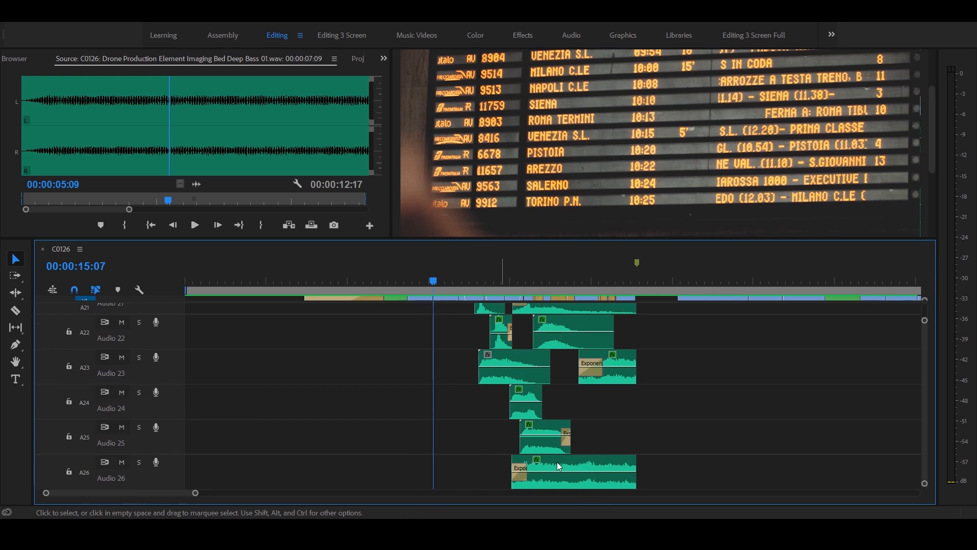
pyautogui.scroll(5, 558, 461)
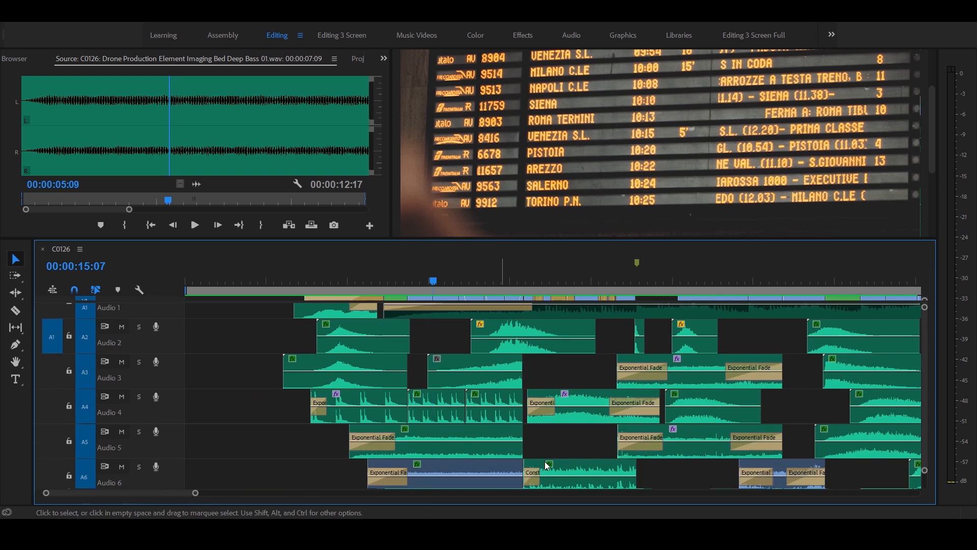
pyautogui.scroll(-13, 504, 427)
pyautogui.scroll(-1, 509, 447)
pyautogui.press('space')
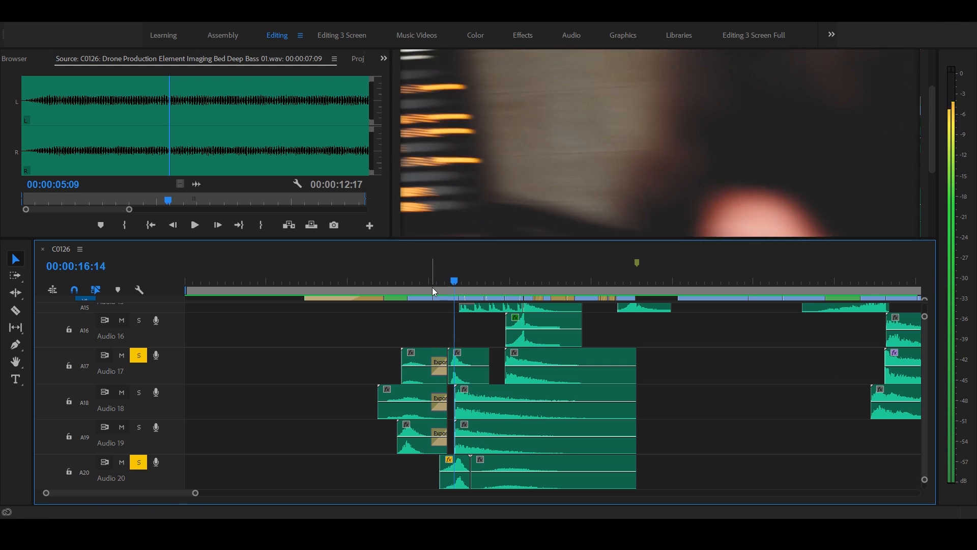
pyautogui.click(432, 288)
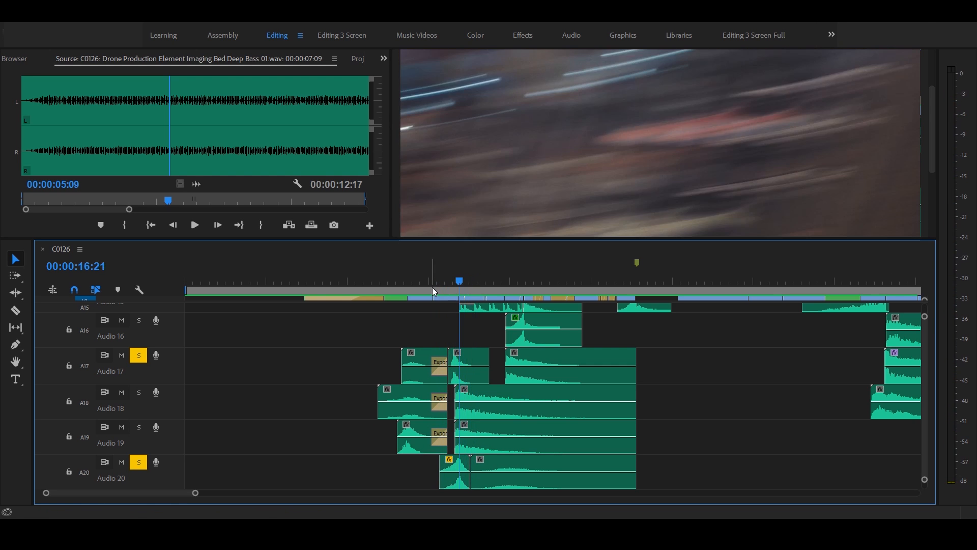
pyautogui.press('space')
pyautogui.press('space')
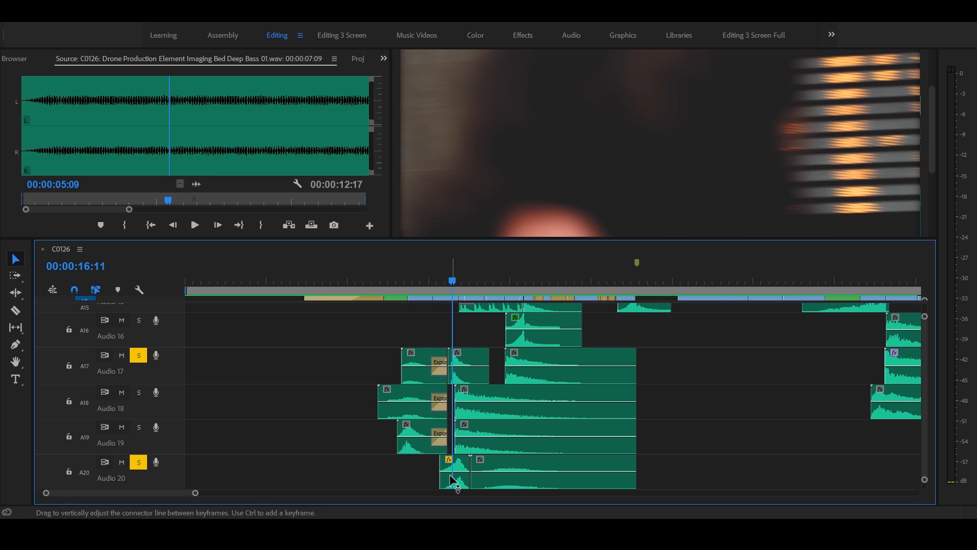
# Replay the Audio 17 and Audio 20 pair from 00:00:15:07 across the cut at 00:00:16:21
pyautogui.press('Up')
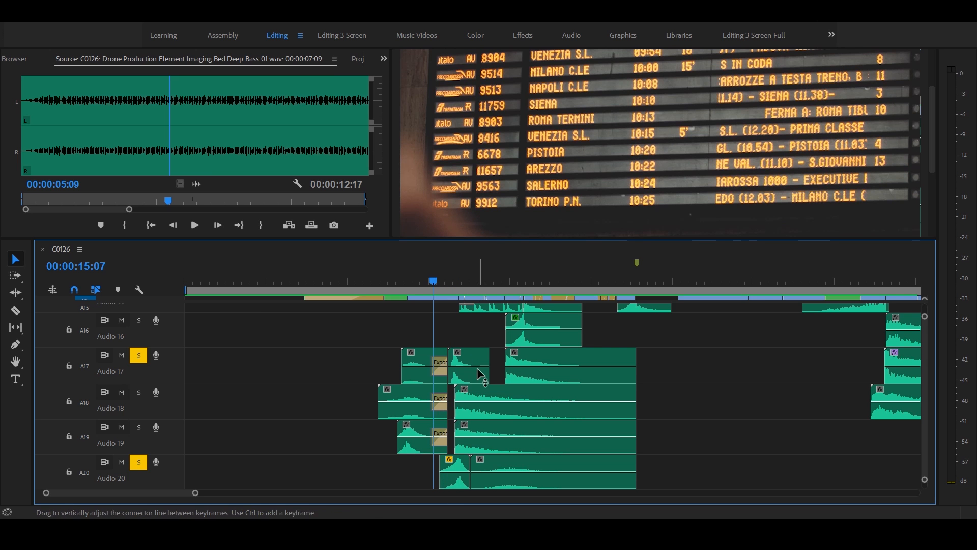
pyautogui.press('Down')
pyautogui.press('Up')
pyautogui.press('space')
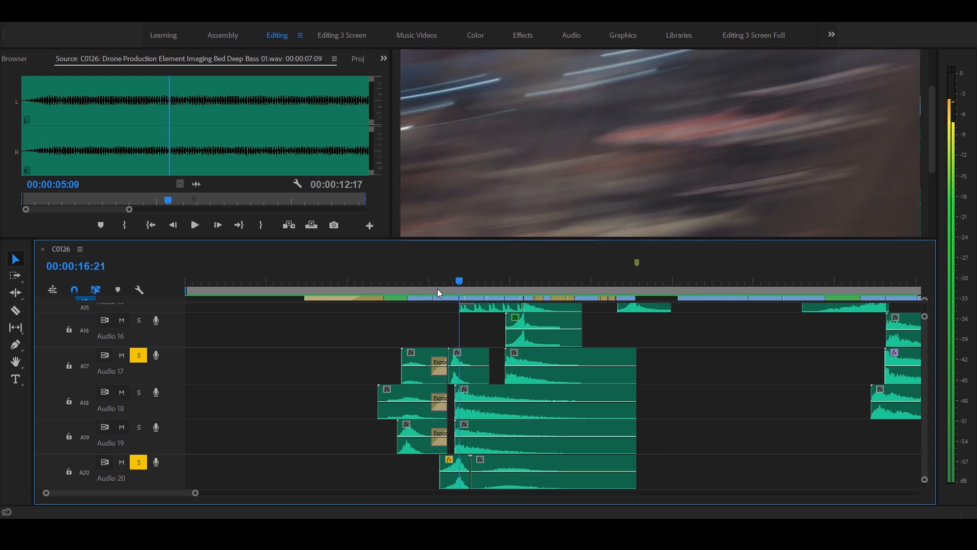
pyautogui.press('Up')
pyautogui.press('Up')
pyautogui.press('Up')
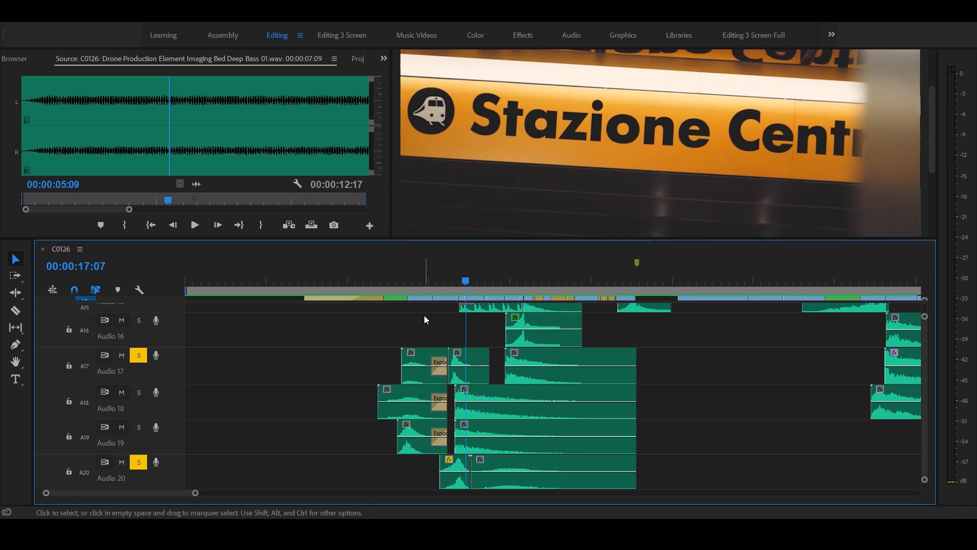
# Add Audio 18 and Audio 19 to the solo and play all four layers from 00:00:11:06 to 00:00:18:08
pyautogui.click(139, 393)
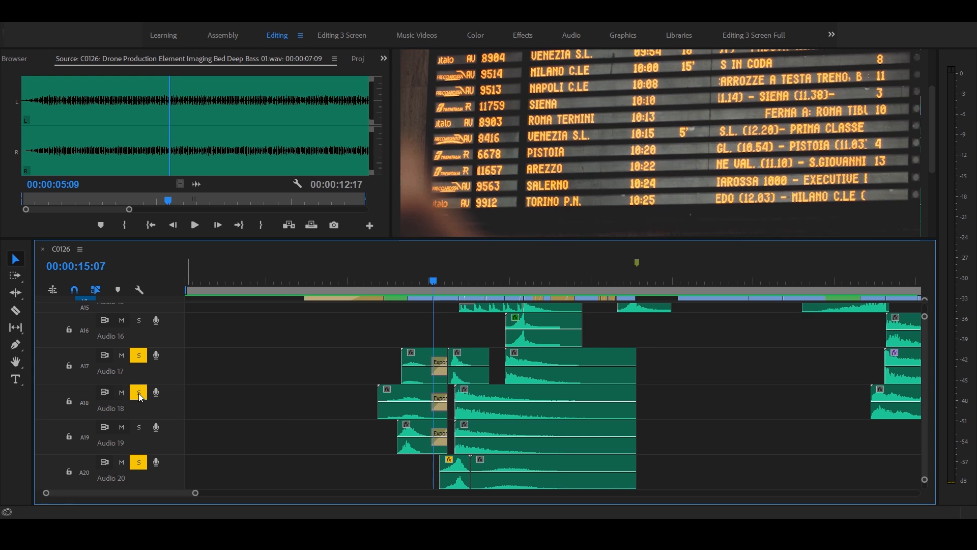
pyautogui.click(367, 288)
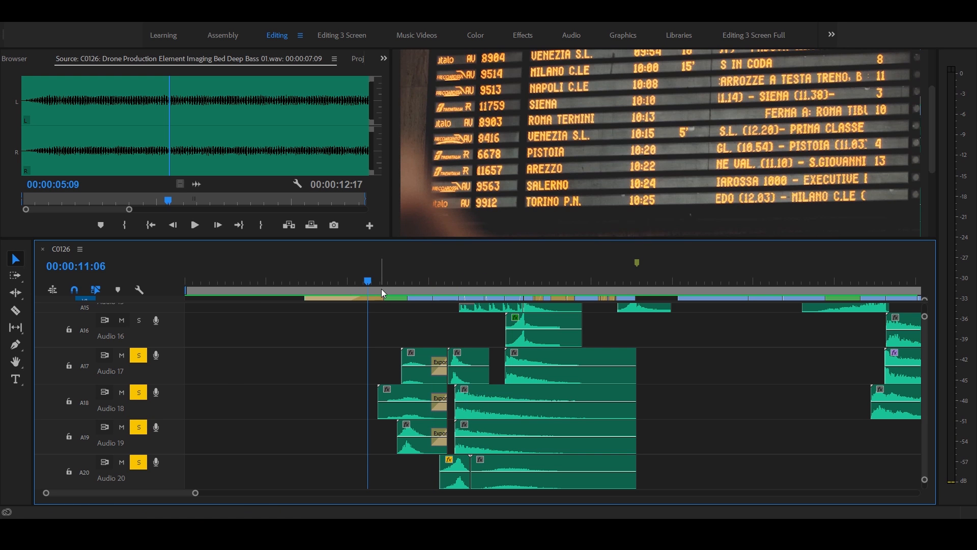
pyautogui.press('space')
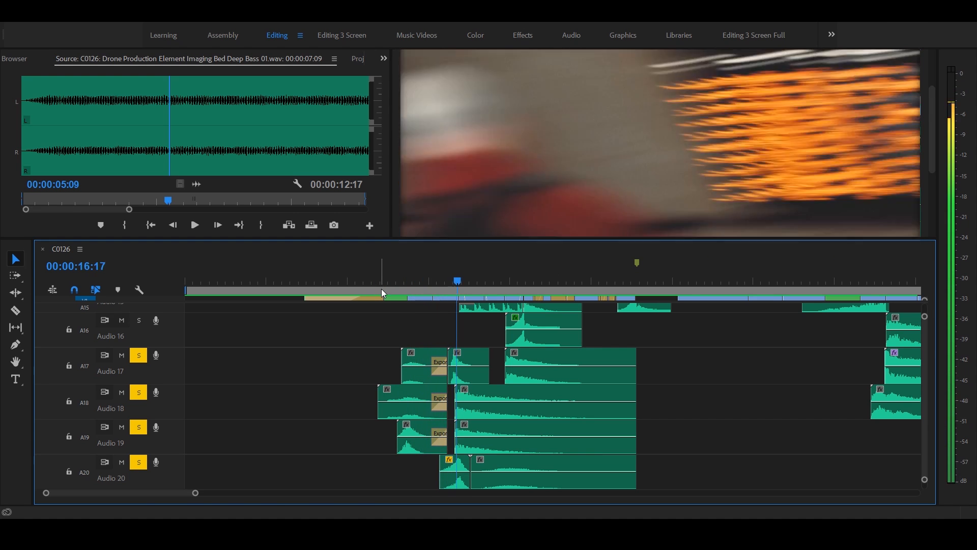
pyautogui.press('space')
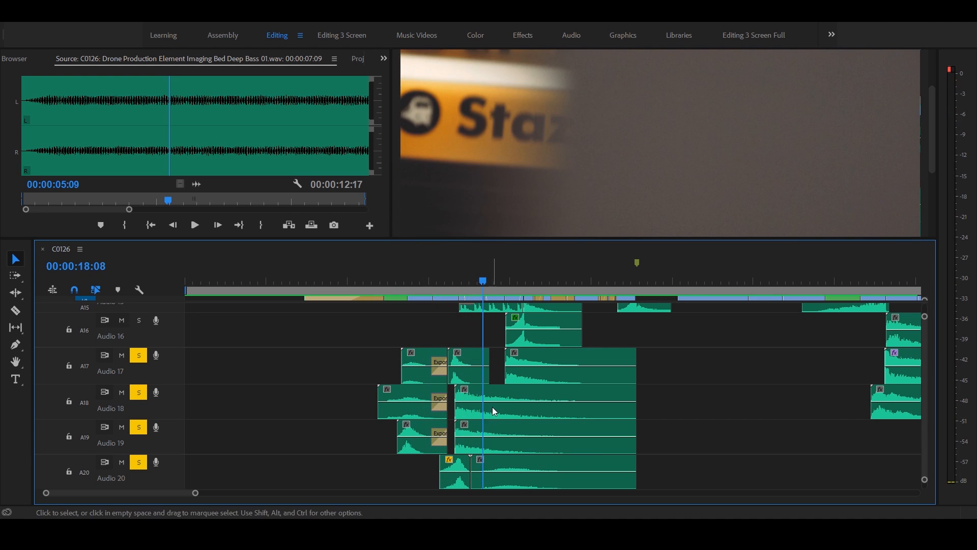
# Take Audio 17 and Audio 20 out of the solo and play Audio 18 and Audio 19 from 00:00:15:07 to the Stazione Centrale sign
pyautogui.press('Up')
pyautogui.press('Up')
pyautogui.press('Up')
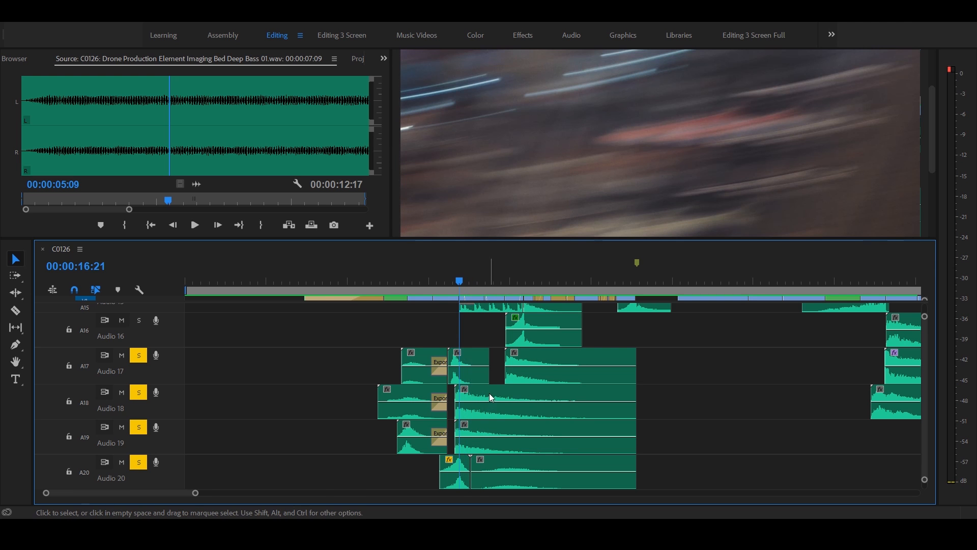
pyautogui.press('Up')
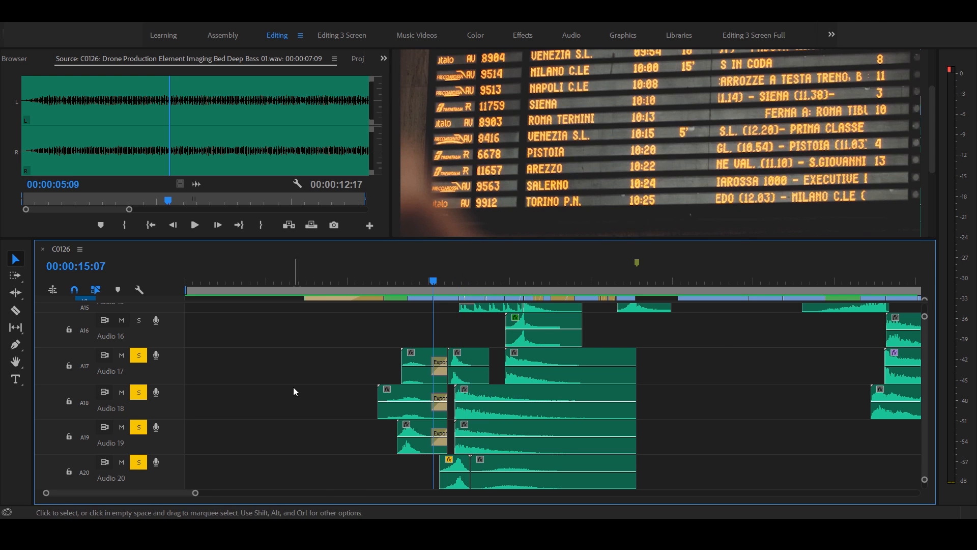
pyautogui.click(140, 464)
pyautogui.press('Down')
pyautogui.press('Up')
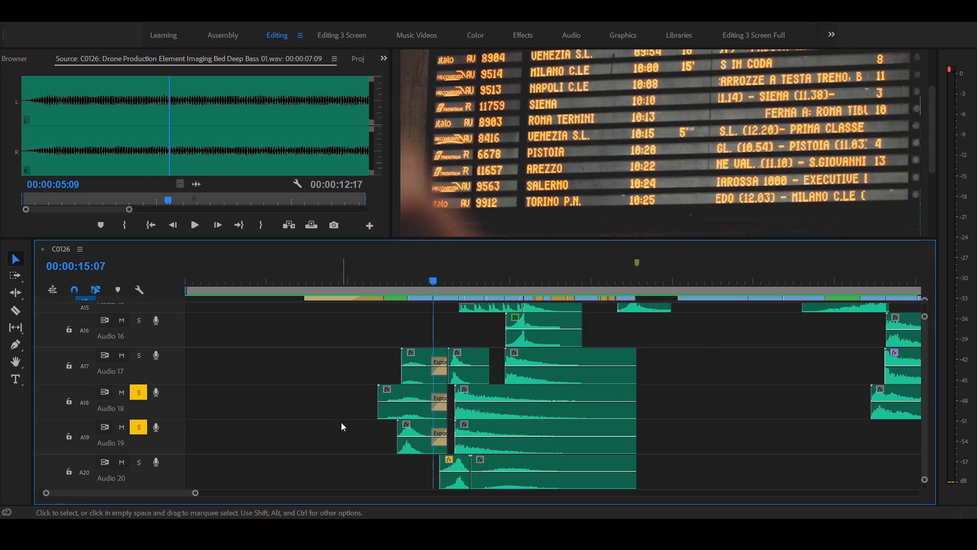
pyautogui.press('space')
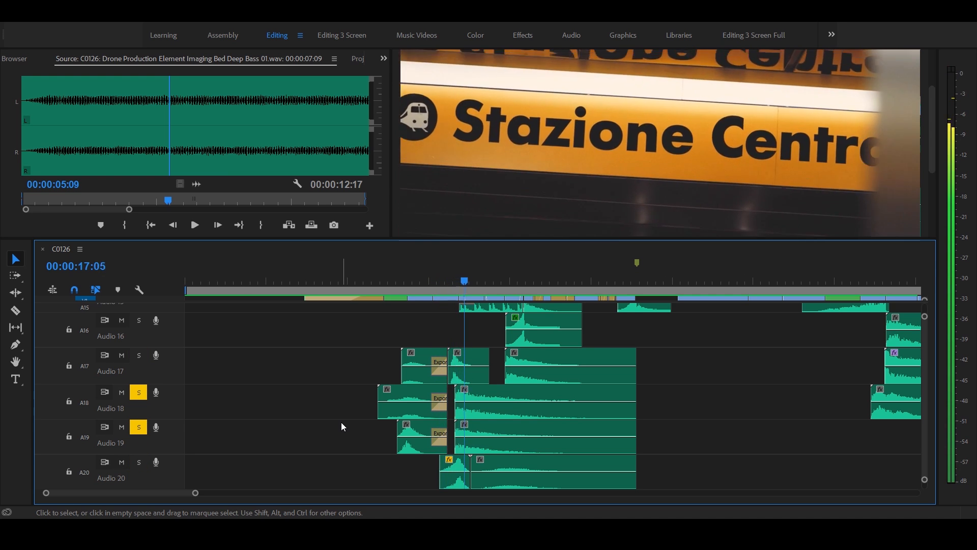
pyautogui.press('Up')
pyautogui.press('Up')
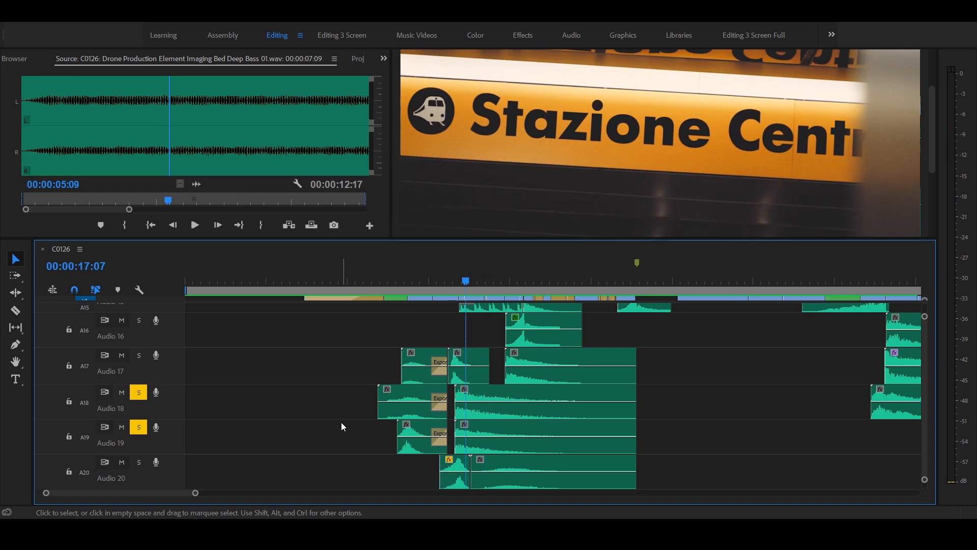
# Add Audio 15 to the solo and play it with Audio 18 and Audio 19 up to 00:00:20:01
pyautogui.scroll(3, 435, 448)
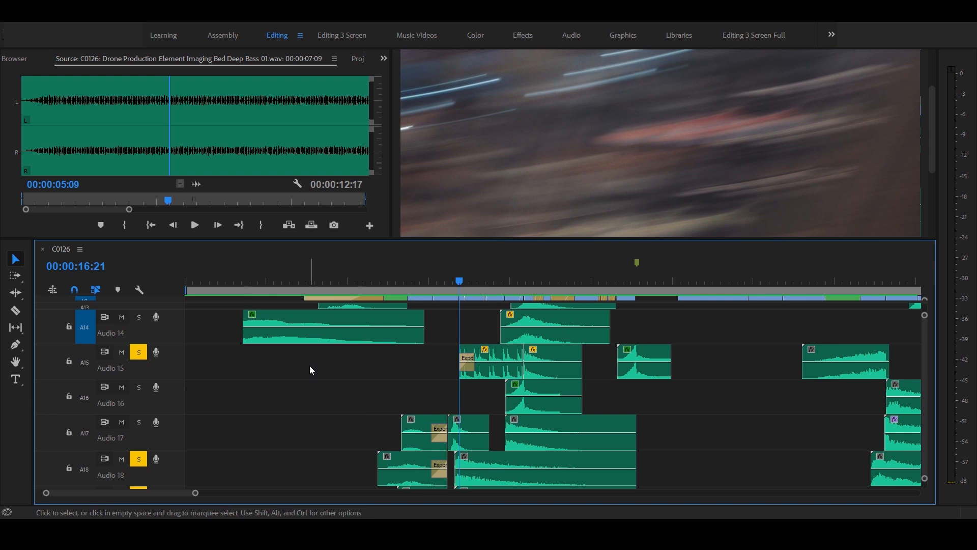
pyautogui.press('Up')
pyautogui.press('space')
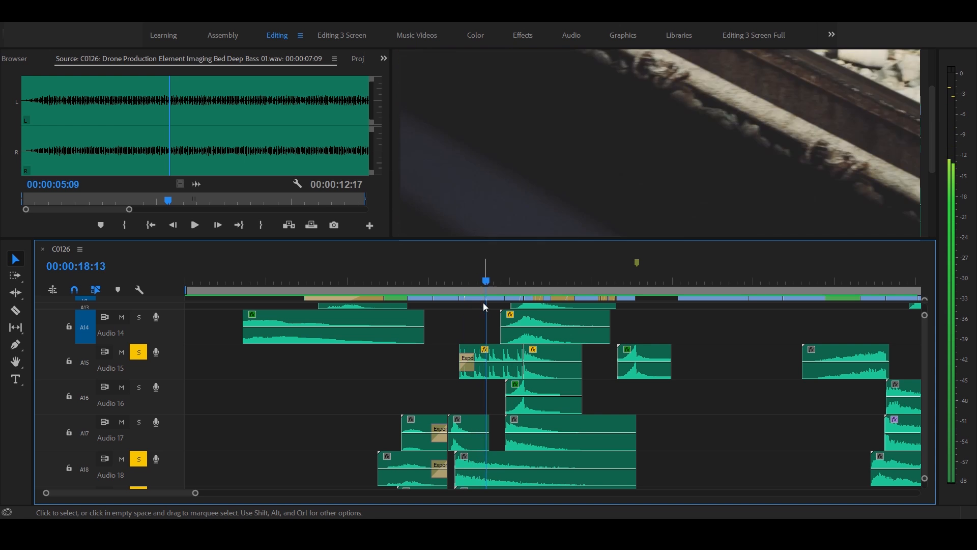
# Add Audio 17 to the solo, play the four layers up to 00:00:20:06, and replay from 00:00:19:17 to 00:00:20:20
pyautogui.scroll(-1, 425, 443)
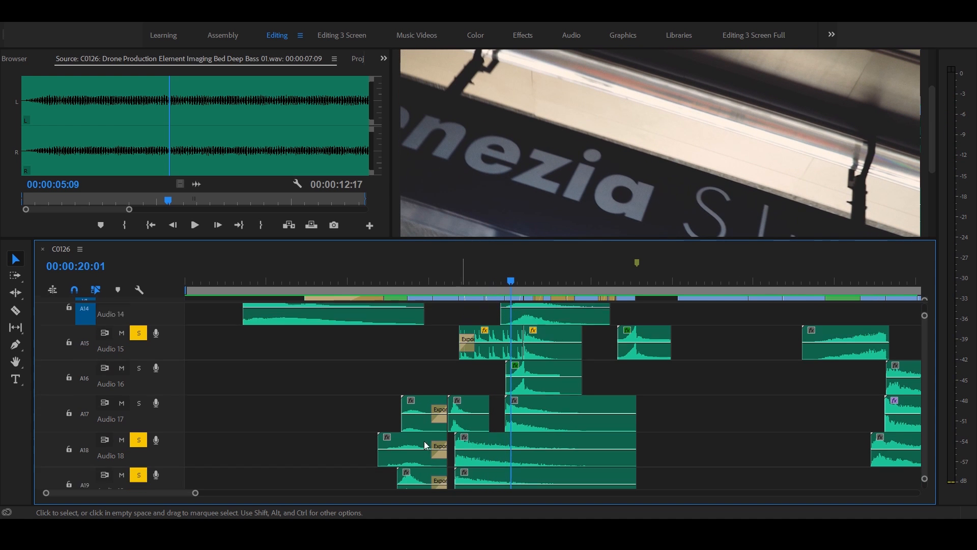
pyautogui.scroll(-1, 425, 445)
pyautogui.click(460, 279)
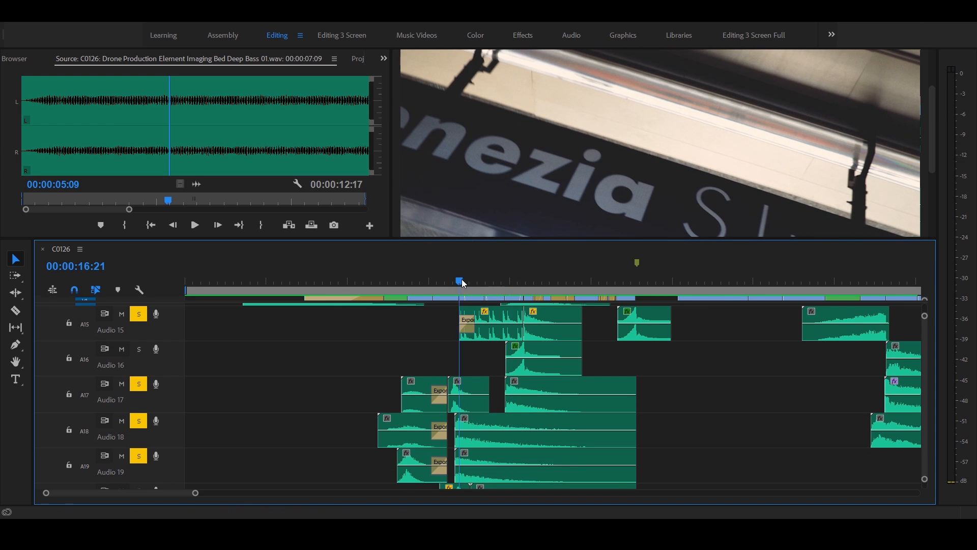
pyautogui.click(442, 275)
pyautogui.press('space')
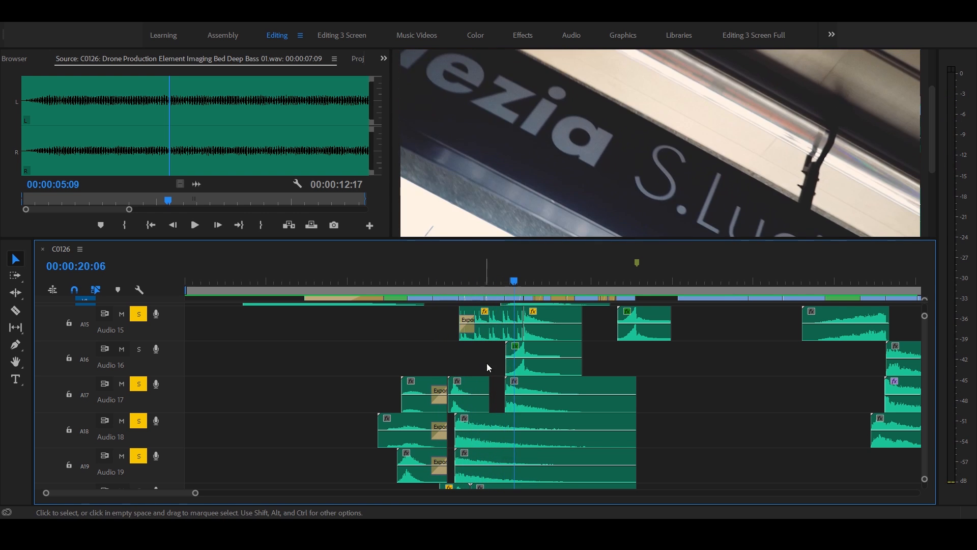
pyautogui.press('j')
pyautogui.press('k')
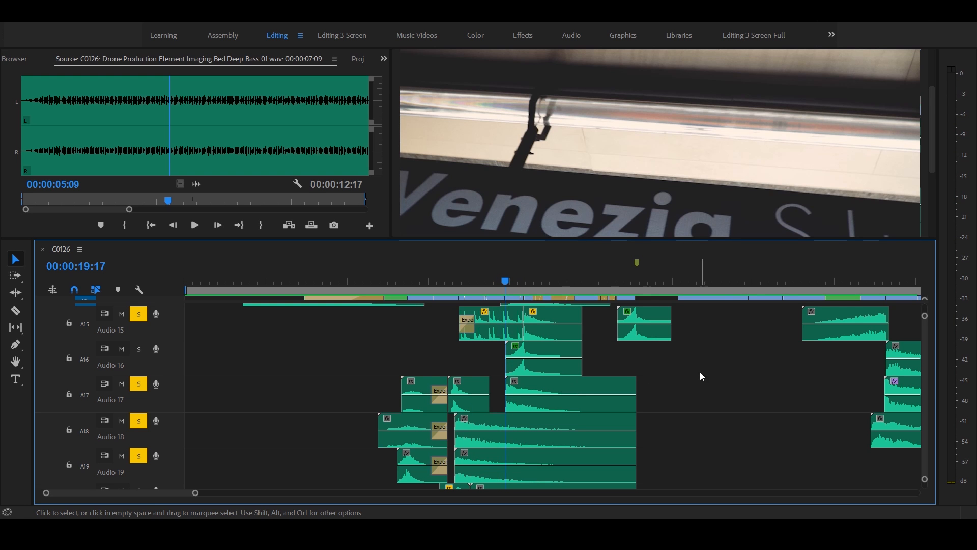
pyautogui.press('l')
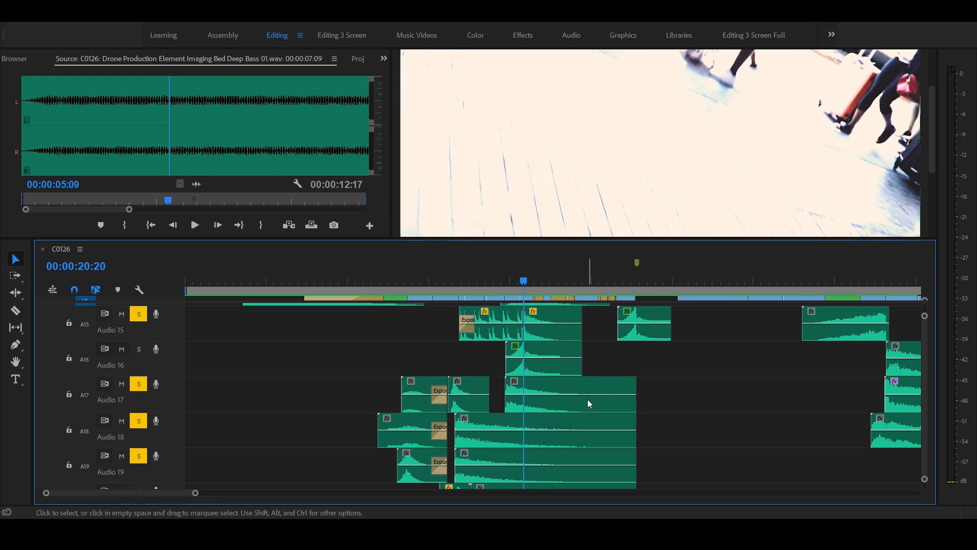
# Shuttle back to 00:00:17:07 and play the soloed layers through the railway track shot to 00:00:18:23
pyautogui.press('j')
pyautogui.press('j')
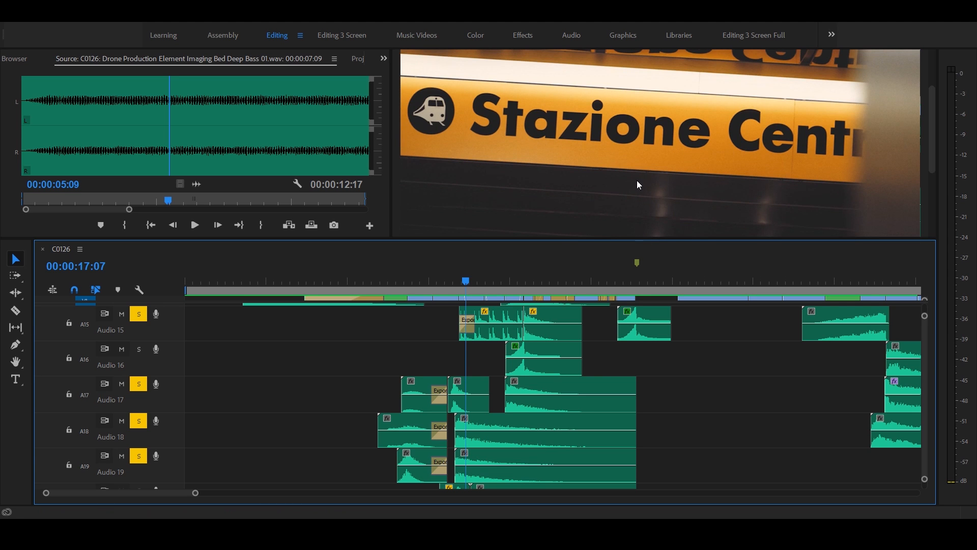
pyautogui.press('space')
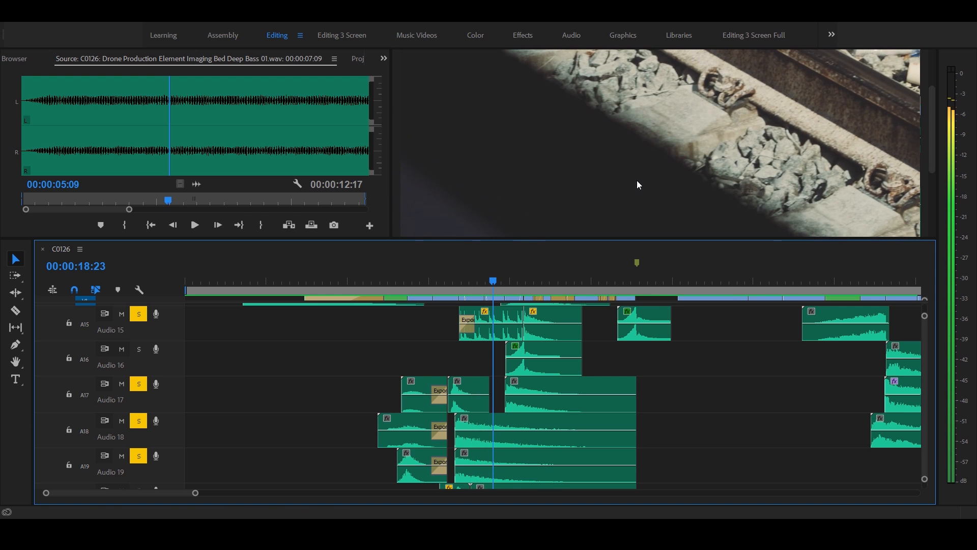
# Replace the solo with Audio 21, Audio 22 and Audio 23, play them through the Venezia sign shot, and park at 00:00:20:20
pyautogui.scroll(-5, 543, 393)
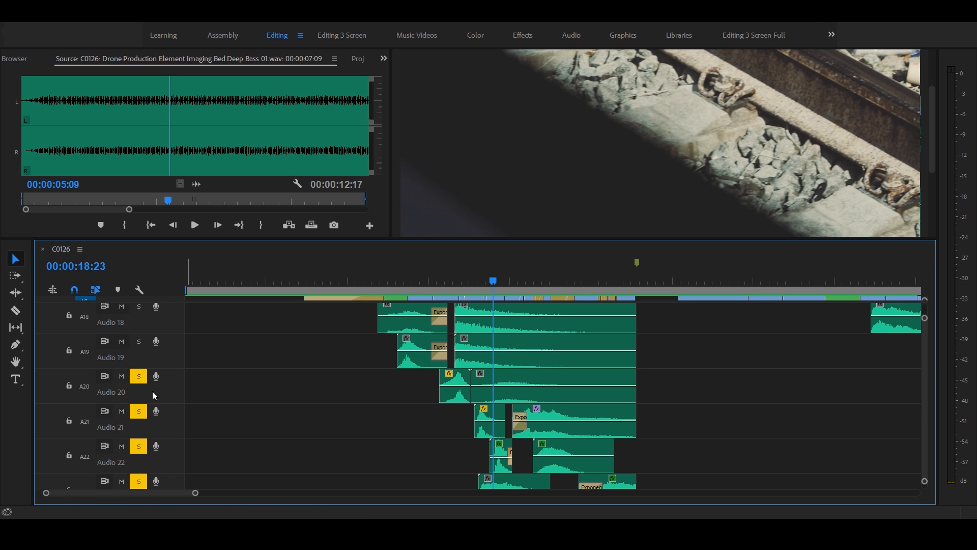
pyautogui.scroll(2, 146, 374)
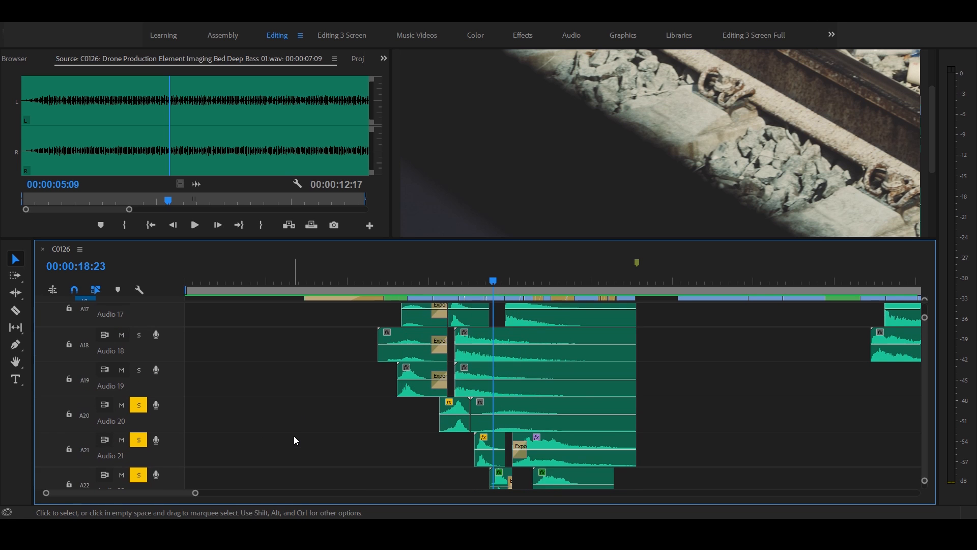
pyautogui.scroll(-2, 295, 437)
pyautogui.click(460, 279)
pyautogui.press('space')
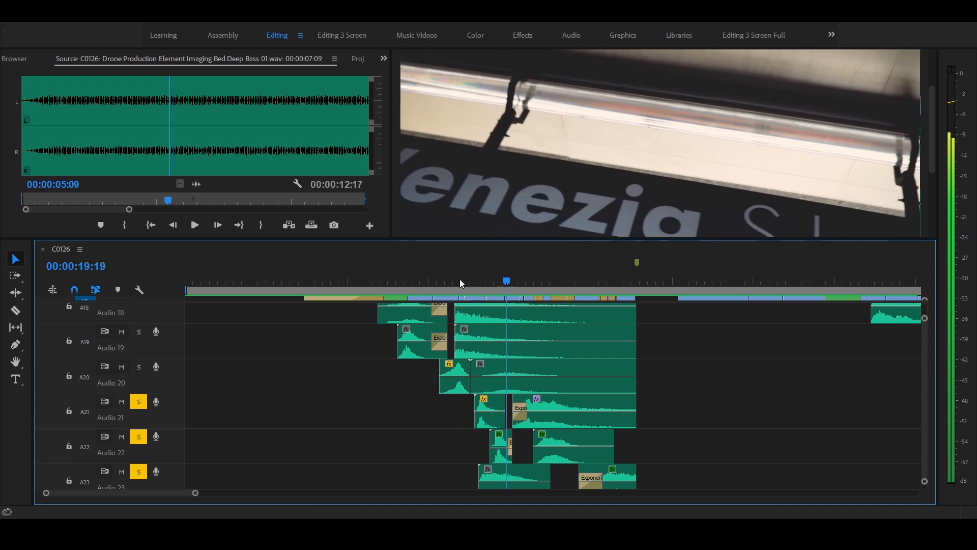
pyautogui.press('Left')
pyautogui.press('Left')
pyautogui.press('Left')
pyautogui.press('Left')
pyautogui.press('Left')
pyautogui.press('Left')
pyautogui.press('Left')
pyautogui.press('Left')
pyautogui.press('Left')
pyautogui.press('Left')
pyautogui.press('Left')
pyautogui.press('Left')
pyautogui.press('Left')
pyautogui.press('Left')
pyautogui.press('Left')
pyautogui.press('Left')
pyautogui.press('Left')
pyautogui.press('Left')
pyautogui.scroll(-2, 476, 448)
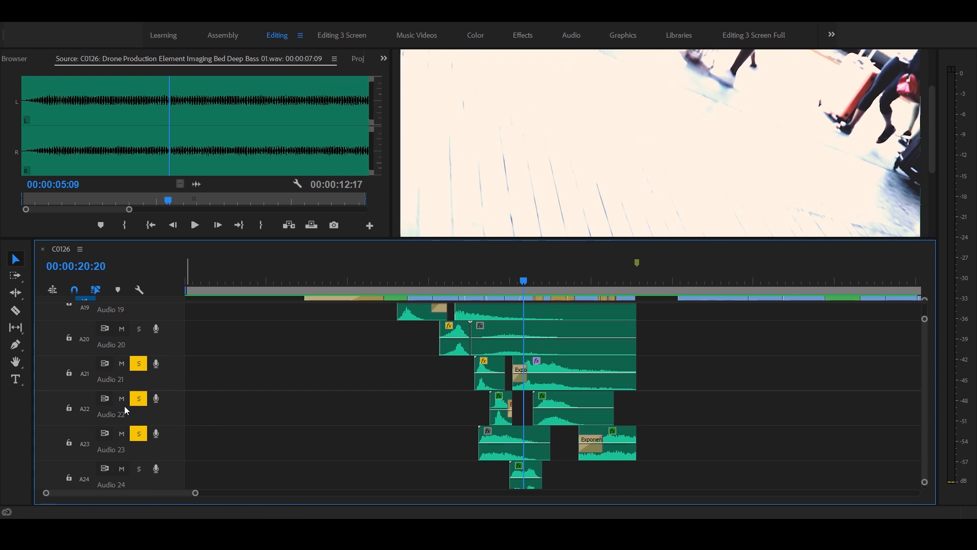
# Take Audio 21 and Audio 22 out of the solo, move back before 00:00:18:11 and play Audio 23 alone to the Venezia sign
pyautogui.press('Left')
pyautogui.press('Left')
pyautogui.press('Left')
pyautogui.press('Left')
pyautogui.press('Left')
pyautogui.press('Left')
pyautogui.press('Left')
pyautogui.press('Left')
pyautogui.press('Left')
pyautogui.press('Left')
pyautogui.press('Left')
pyautogui.press('Left')
pyautogui.press('Left')
pyautogui.press('Left')
pyautogui.press('Left')
pyautogui.press('Left')
pyautogui.press('Left')
pyautogui.press('Left')
pyautogui.press('Left')
pyautogui.press('Left')
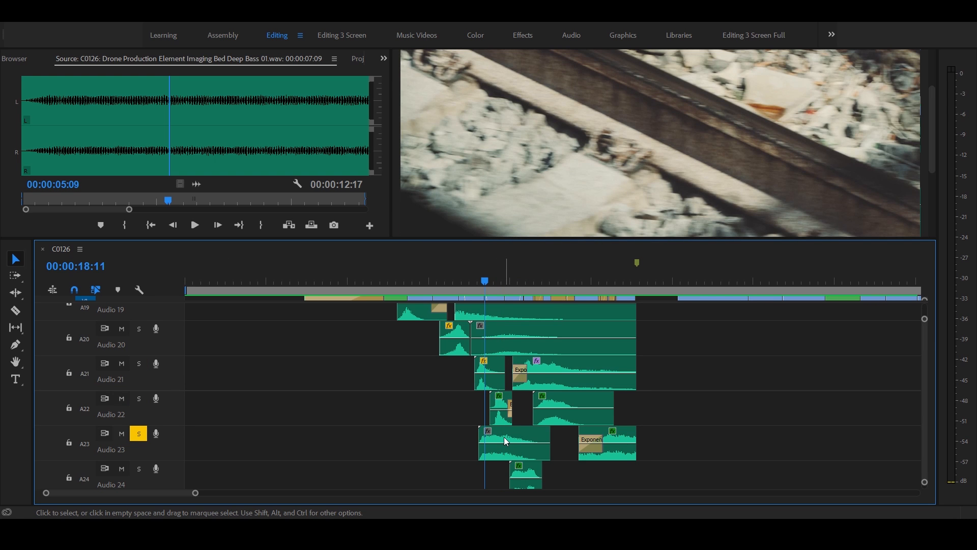
pyautogui.press('Up')
pyautogui.press('space')
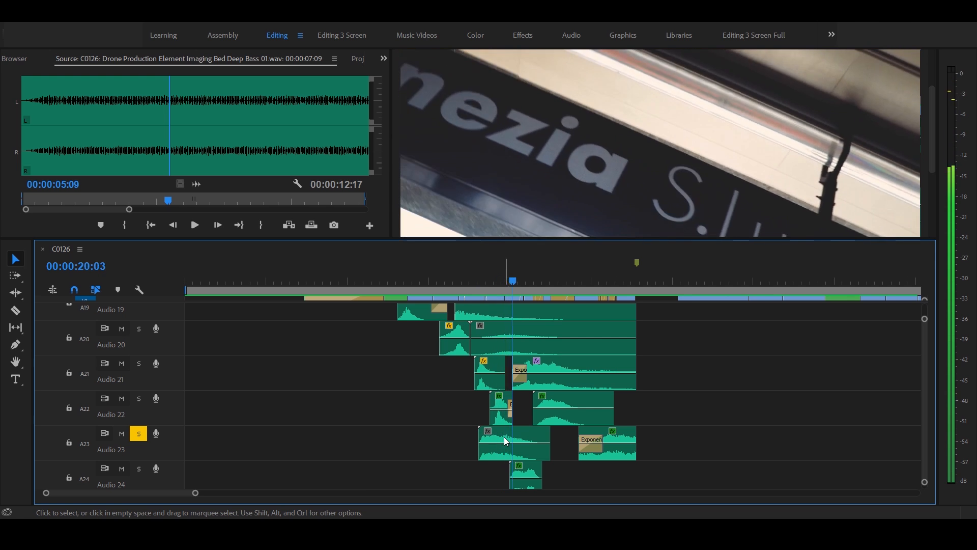
# Return to 00:00:17:14, add Audio 21 and Audio 22 back to the solo and play the three layers past 00:00:21:07
pyautogui.press('Left')
pyautogui.press('Left')
pyautogui.press('Left')
pyautogui.press('Left')
pyautogui.press('Left')
pyautogui.press('Left')
pyautogui.press('Left')
pyautogui.press('Left')
pyautogui.press('Left')
pyautogui.press('Left')
pyautogui.press('Left')
pyautogui.press('Left')
pyautogui.press('Left')
pyautogui.press('Left')
pyautogui.press('Left')
pyautogui.press('Left')
pyautogui.press('Left')
pyautogui.press('Left')
pyautogui.press('Up')
pyautogui.press('Up')
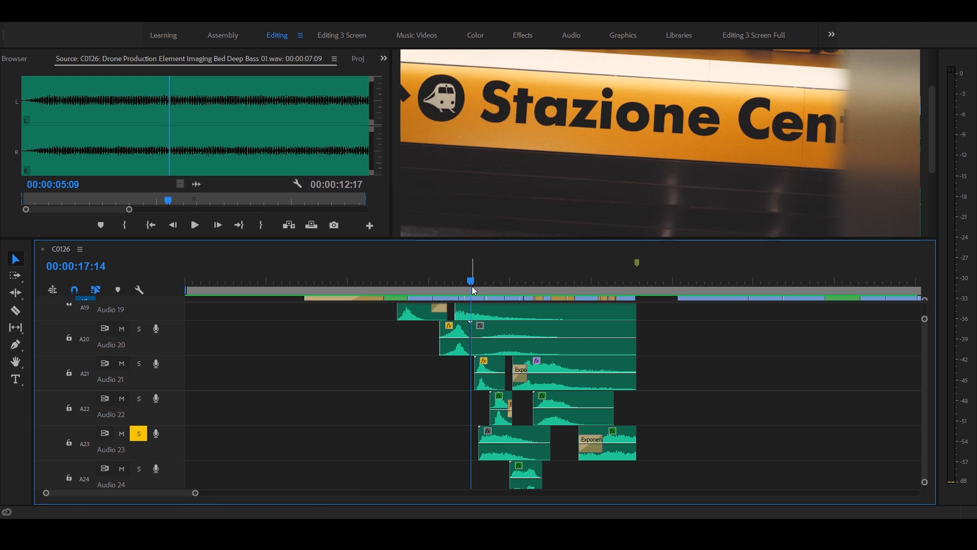
pyautogui.press('Down')
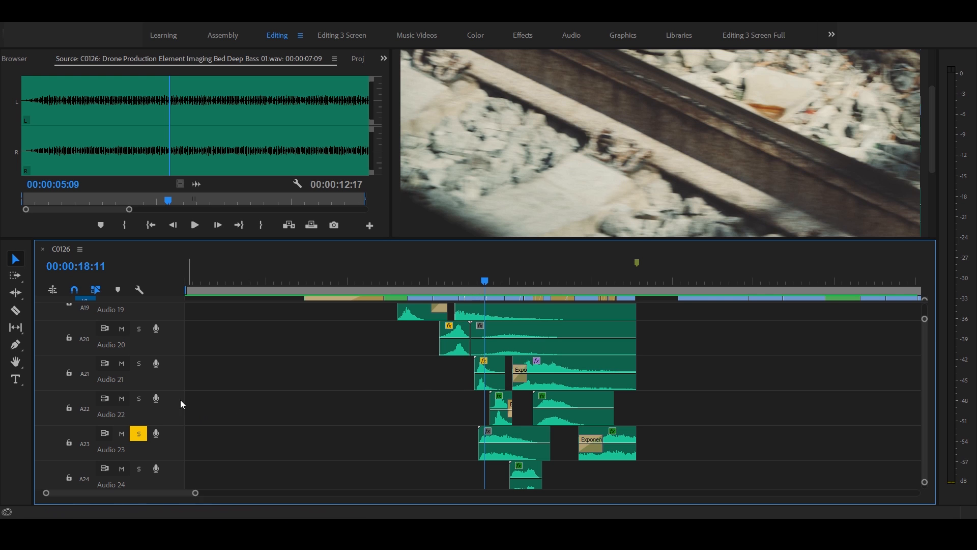
pyautogui.press('Up')
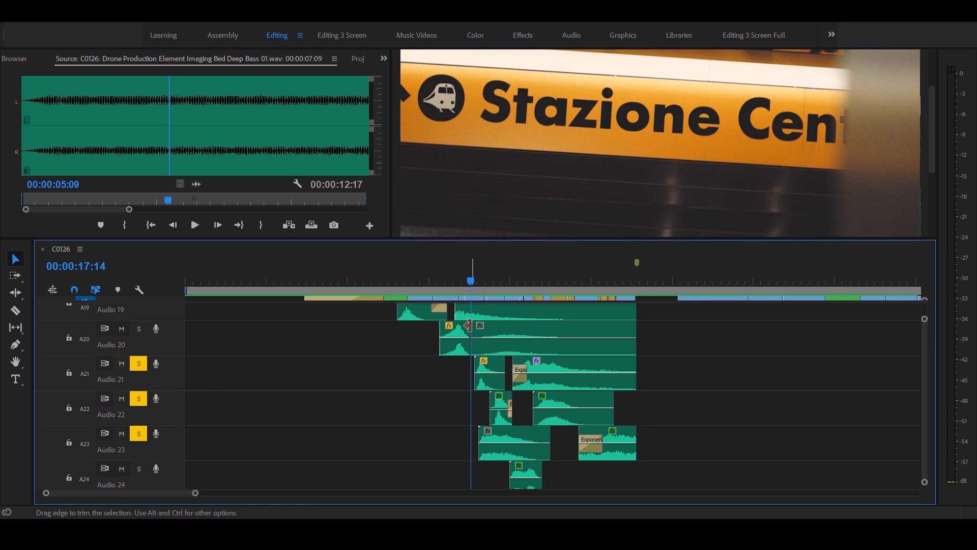
pyautogui.press('space')
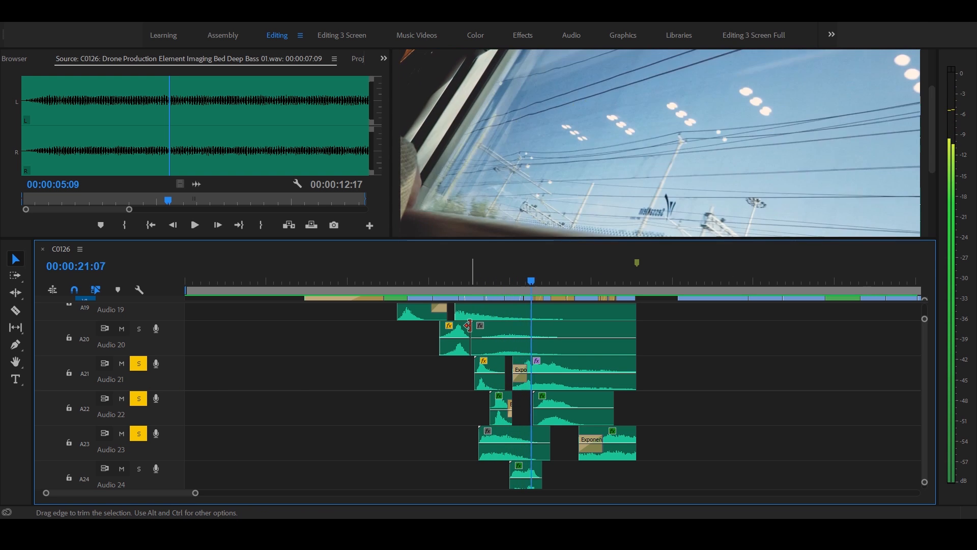
pyautogui.press('space')
# Move back to the cut at 00:00:19:17, add Audio 24 to the solo and play the layers through the Venezia sign shot
pyautogui.hotkey('shift', 'Left')
pyautogui.hotkey('shift', 'Left')
pyautogui.hotkey('shift', 'Left')
pyautogui.hotkey('shift', 'Left')
pyautogui.hotkey('shift', 'Left')
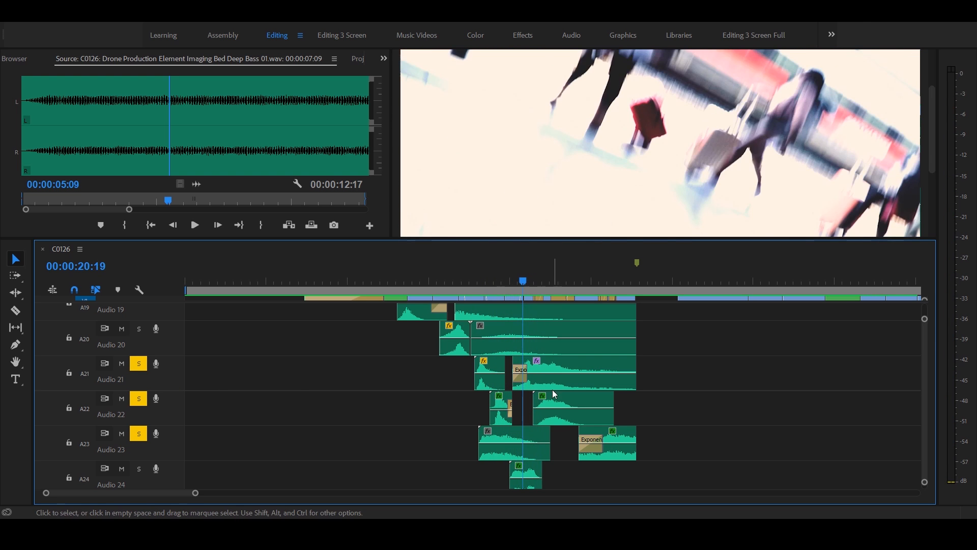
pyautogui.press('Up')
pyautogui.scroll(-3, 682, 436)
pyautogui.scroll(2, 199, 410)
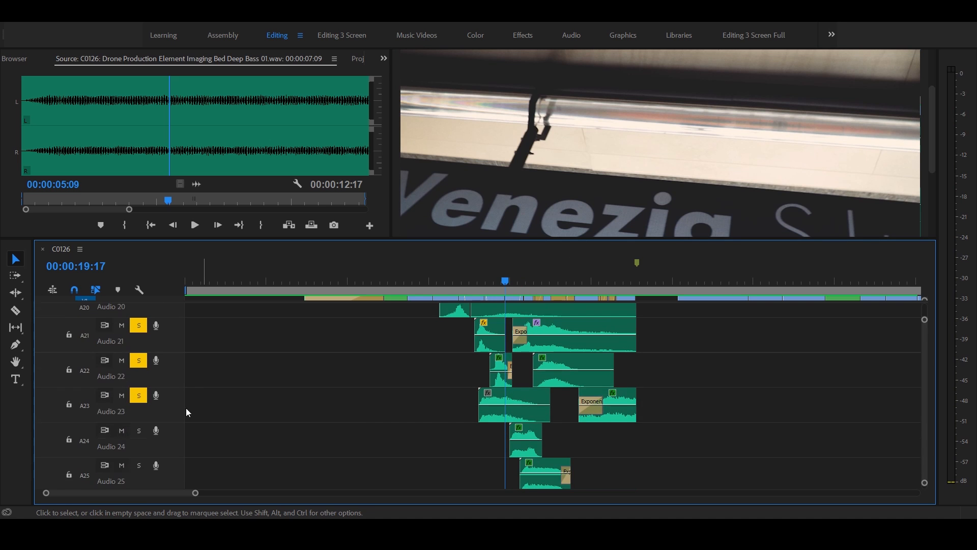
pyautogui.scroll(-1, 494, 456)
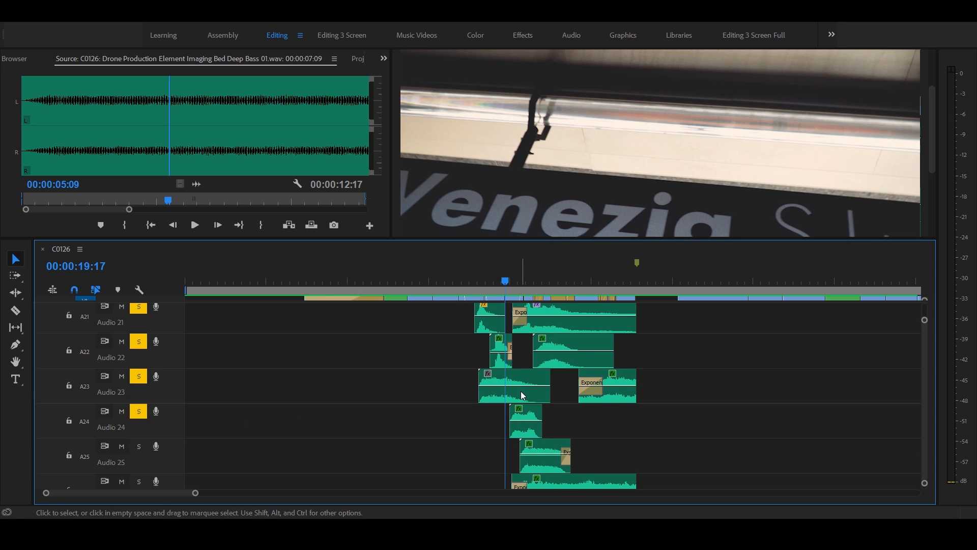
pyautogui.scroll(-2, 587, 428)
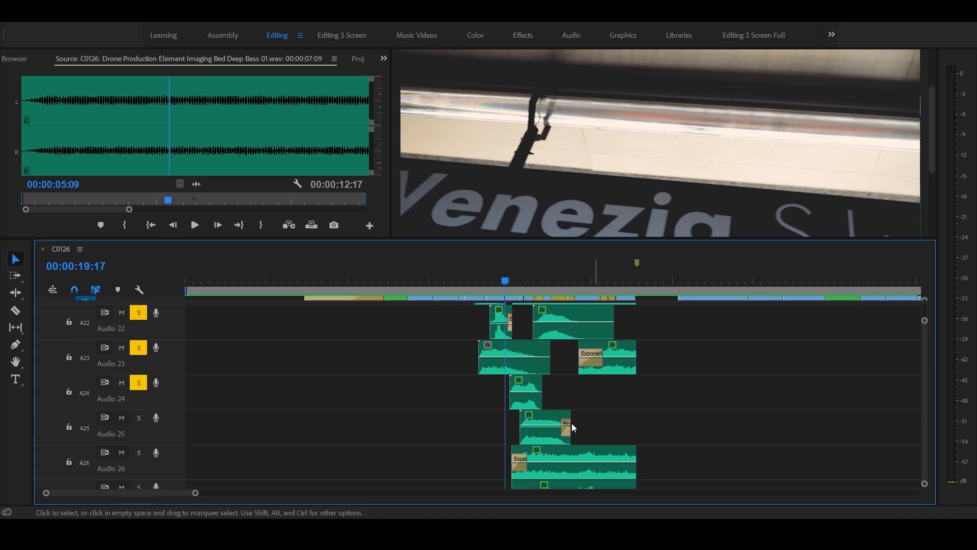
pyautogui.press('space')
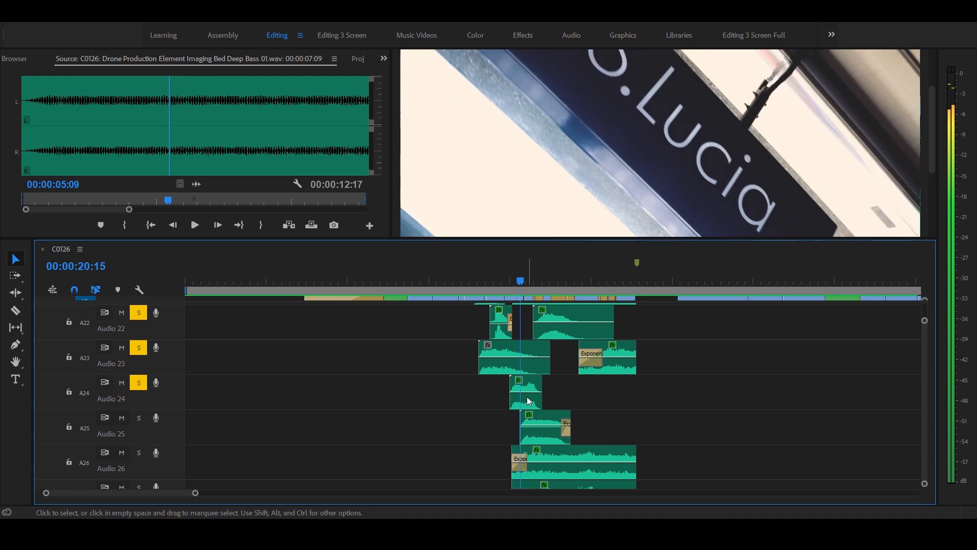
# Add Audio 25 to the solo and play the soloed layers from the railway track shot to 00:00:22:13
pyautogui.press('Left')
pyautogui.press('Left')
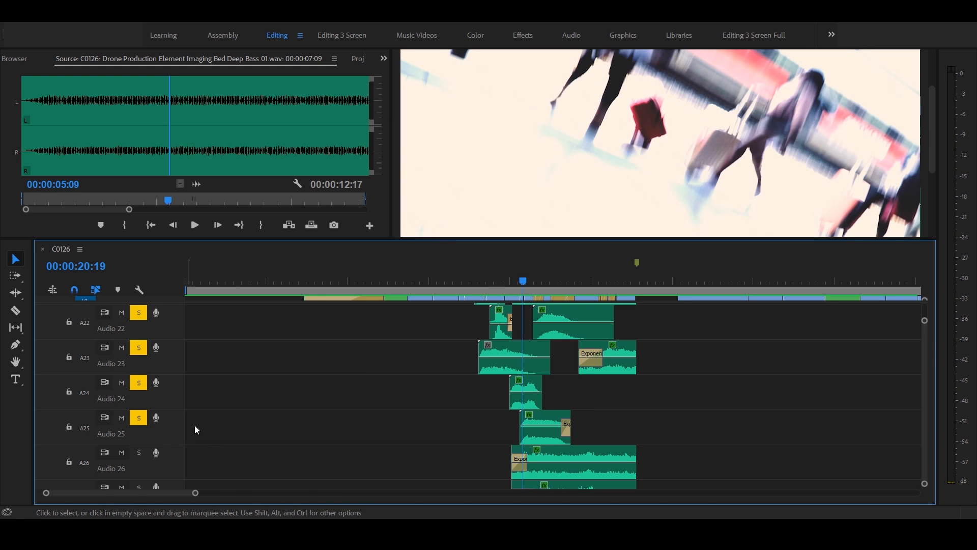
pyautogui.click(489, 287)
pyautogui.press('space')
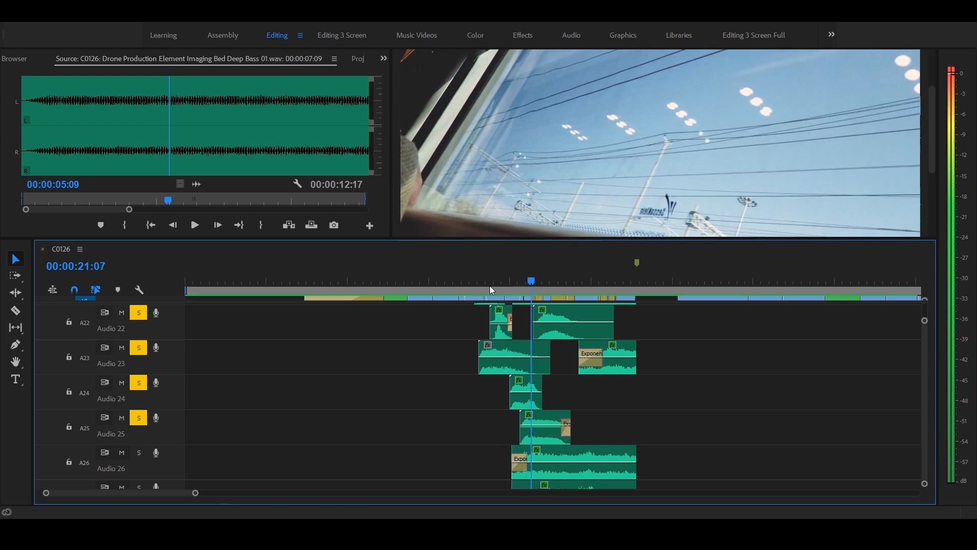
# Take Audio 22 to Audio 25 out of the solo, play Audio 21 alone from 00:00:19:17, and return to that cut
pyautogui.scroll(4, 375, 448)
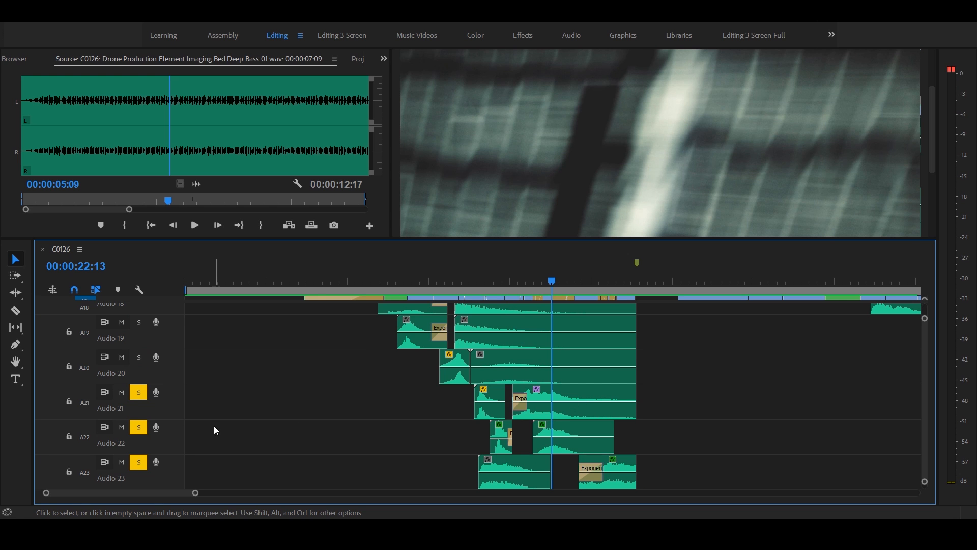
pyautogui.scroll(-2, 179, 451)
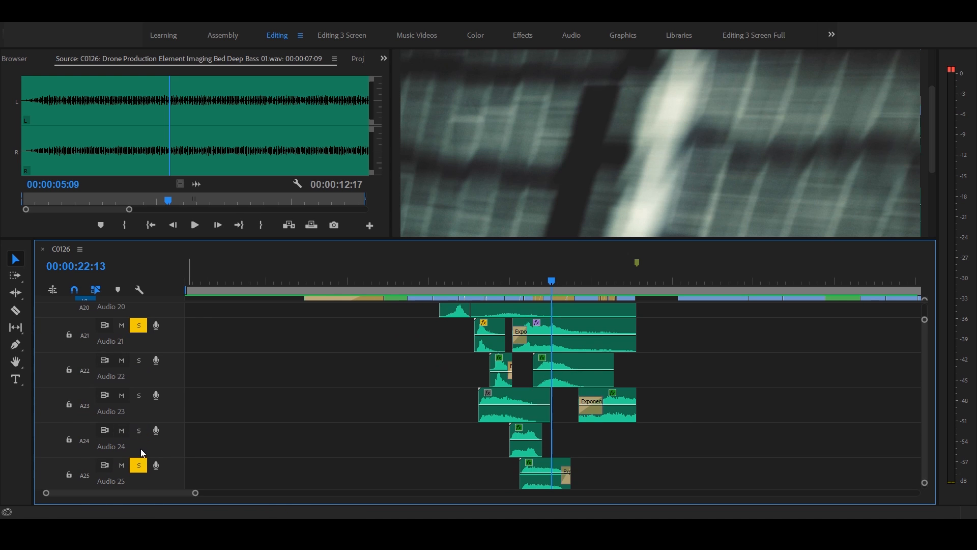
pyautogui.scroll(1, 227, 466)
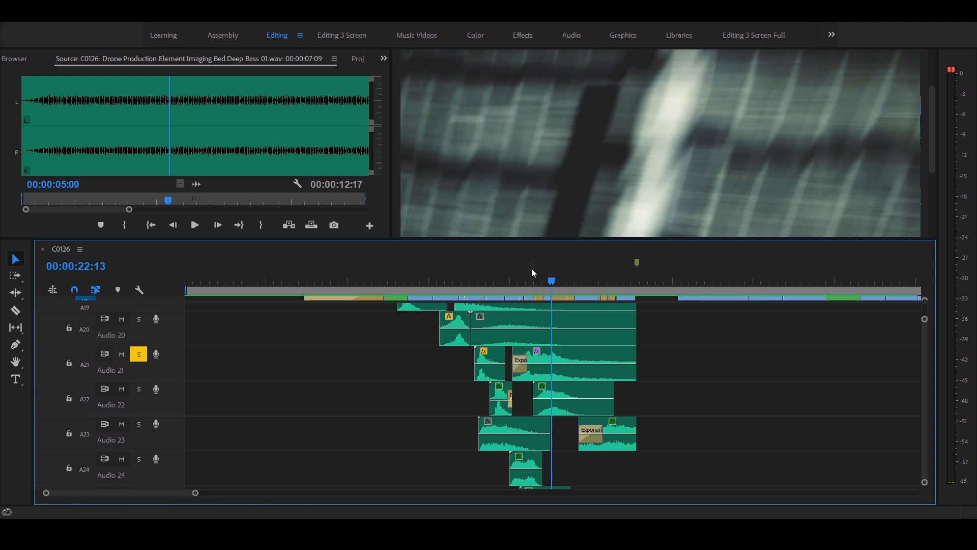
pyautogui.click(505, 282)
pyautogui.moveTo(506, 281); pyautogui.dragTo(506, 281)
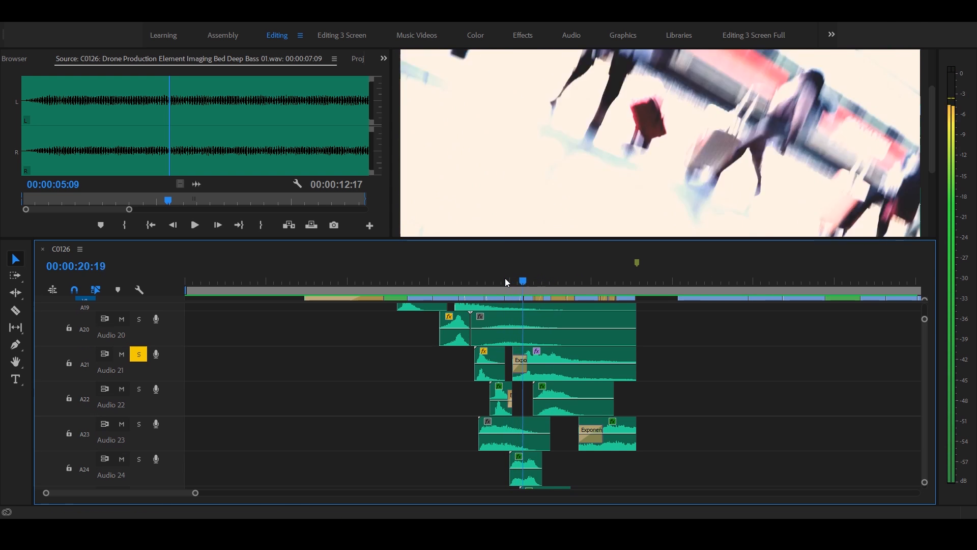
pyautogui.click(505, 278)
# Look over the neighbouring audio tracks, play Audio 21 from 00:00:19:10 past 00:00:23:05, and go back to 00:00:20:19
pyautogui.scroll(5, 259, 432)
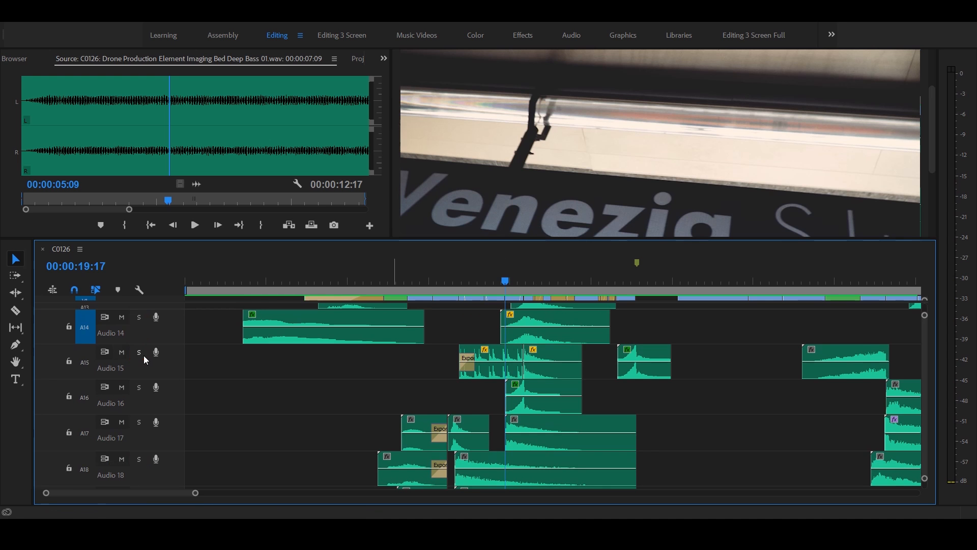
pyautogui.scroll(-8, 239, 392)
pyautogui.scroll(5, 275, 429)
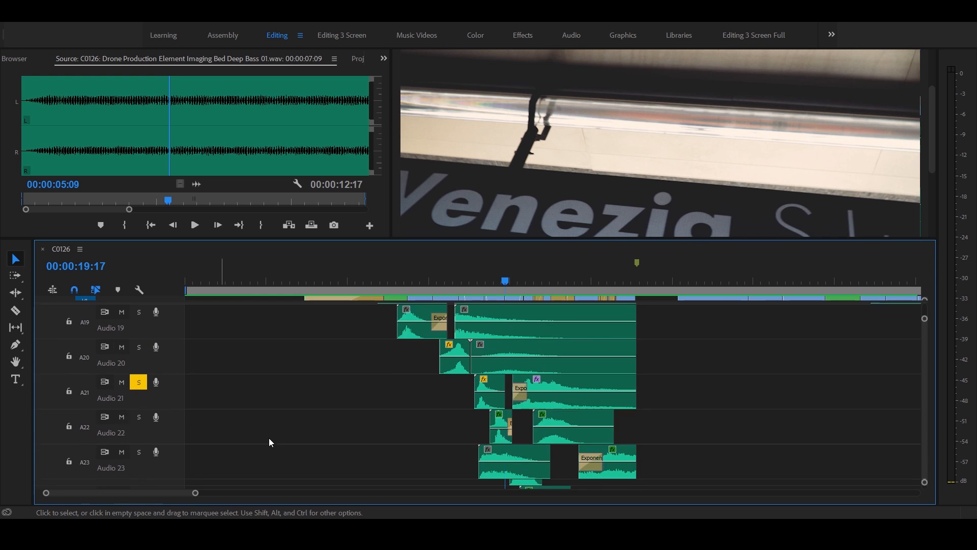
pyautogui.click(501, 279)
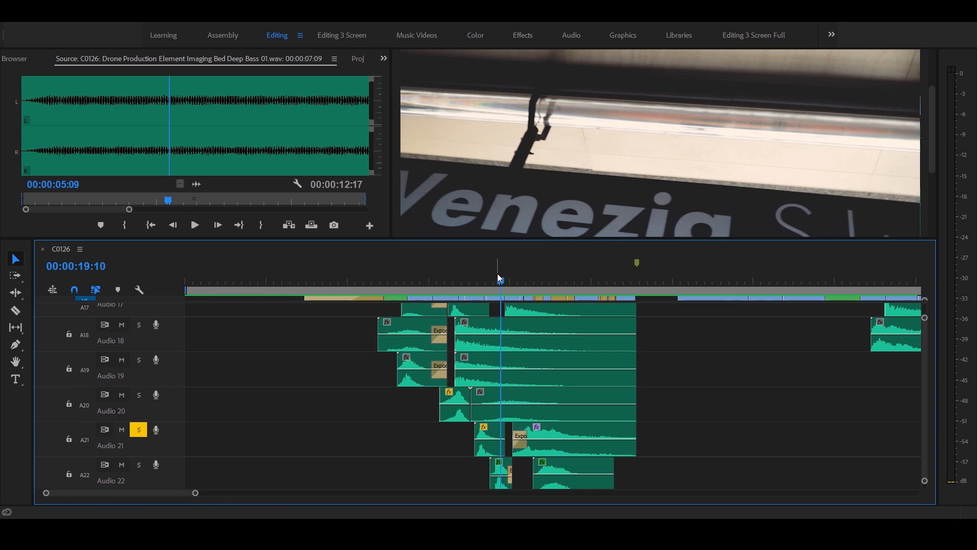
pyautogui.press('space')
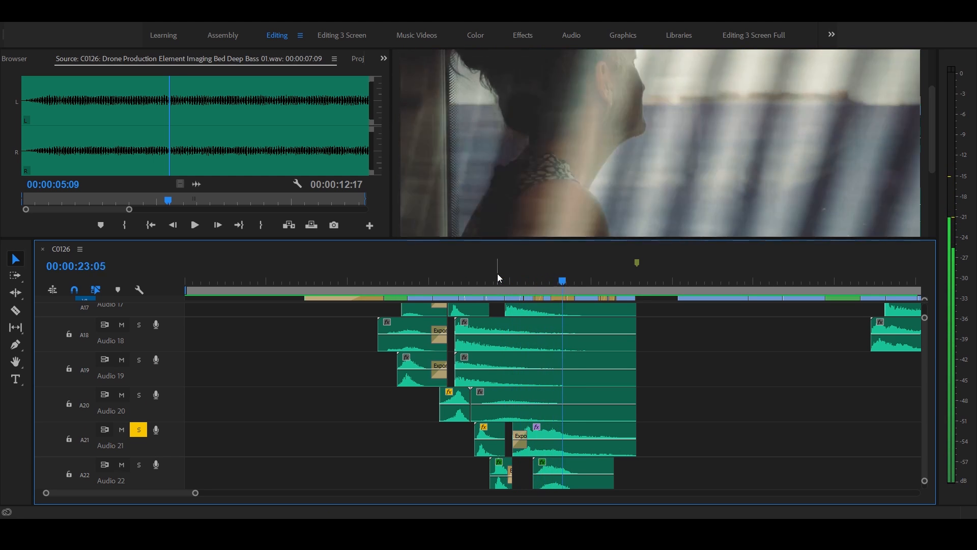
pyautogui.click(524, 280)
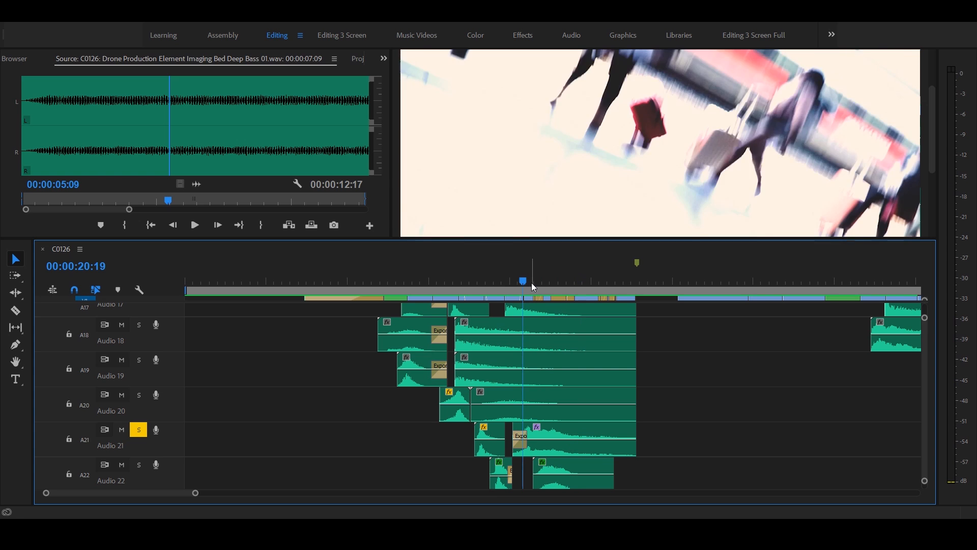
# Replay Audio 21 from the cut at 00:00:19:17 past 00:00:22:16, and return to the 00:00:21:02 window shot
pyautogui.click(515, 281)
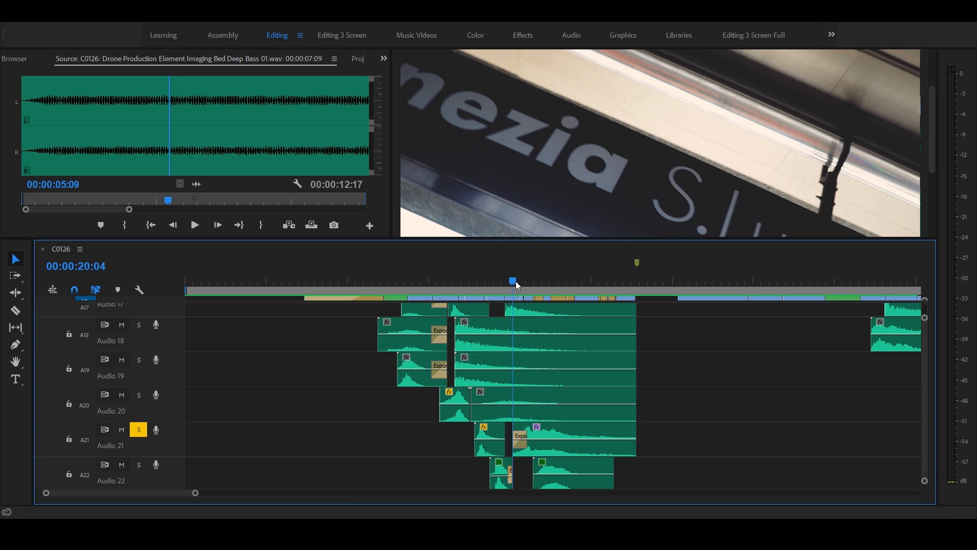
pyautogui.press('Up')
pyautogui.press('Down')
pyautogui.press('Up')
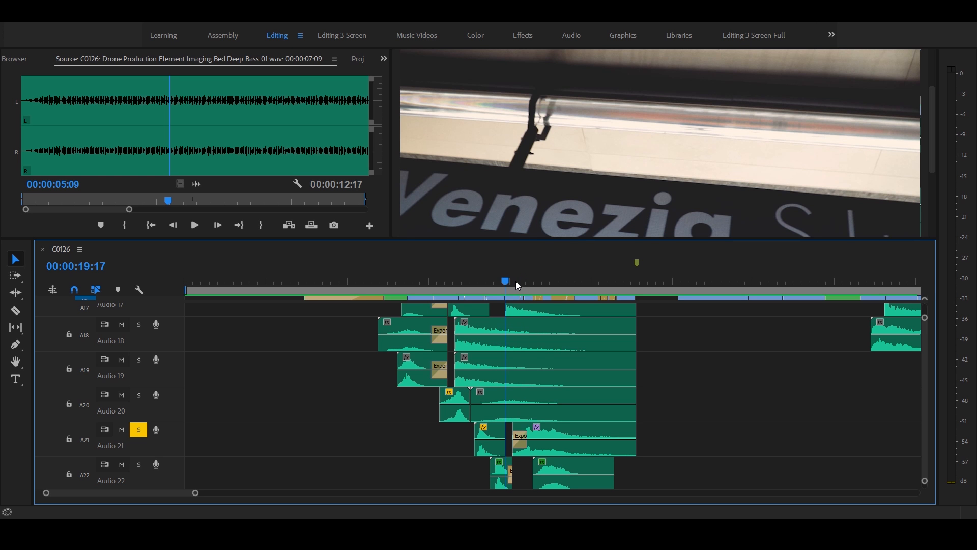
pyautogui.press('space')
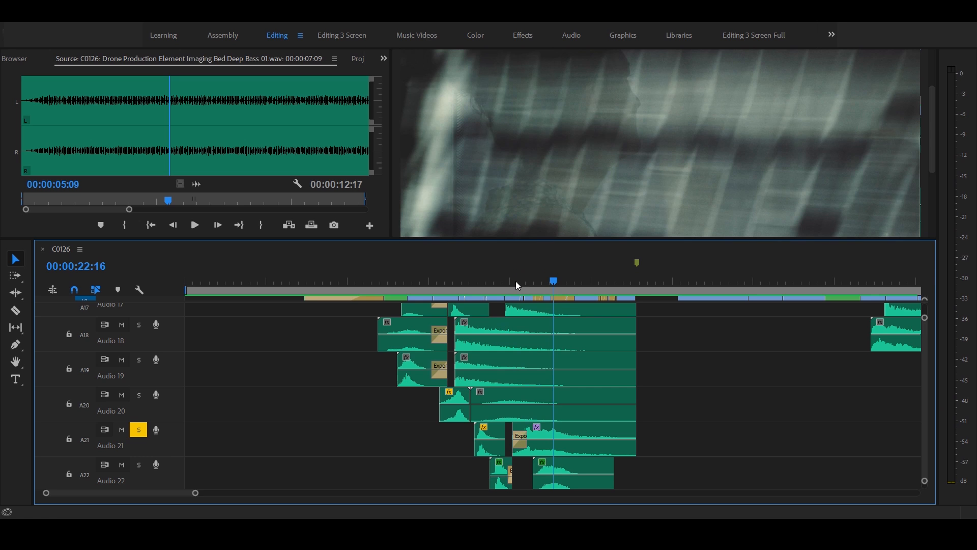
pyautogui.press('space')
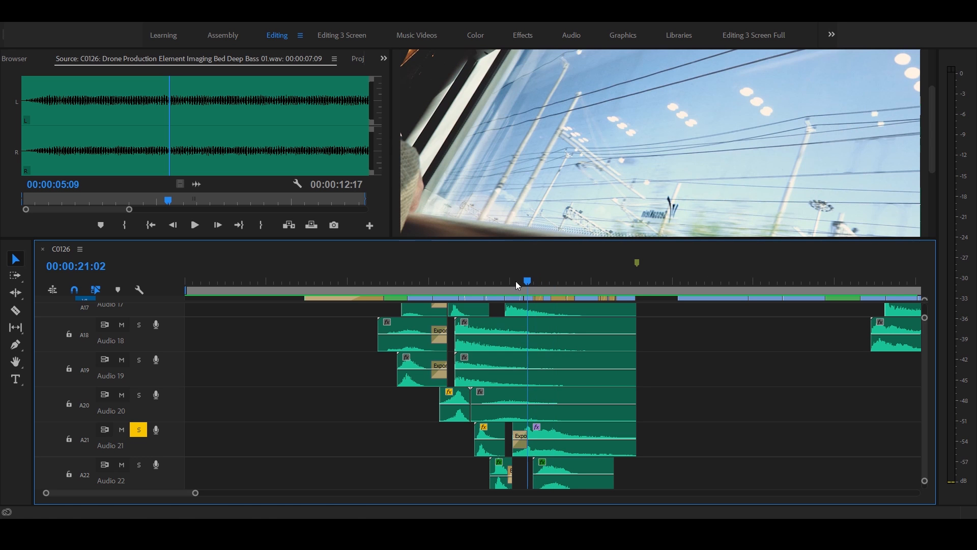
pyautogui.scroll(-2, 296, 445)
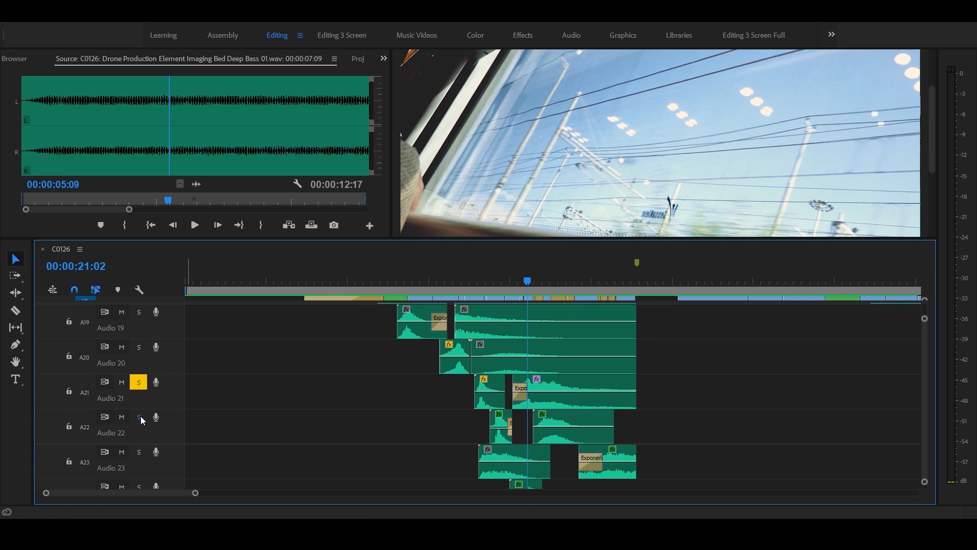
# Solo audio tracks A23, A24 and A25, leaving A26 unsoloed
pyautogui.click(139, 453)
pyautogui.scroll(-1, 151, 442)
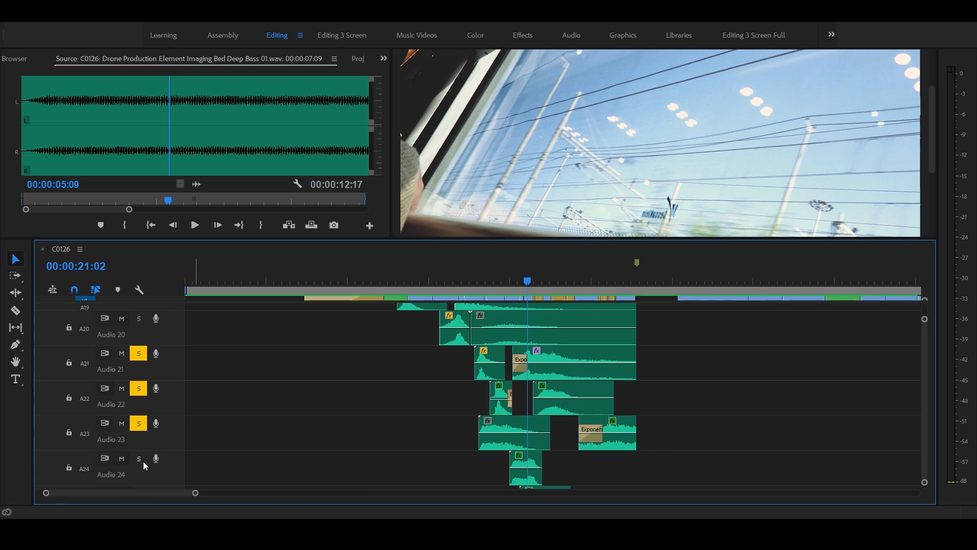
pyautogui.click(142, 461)
pyautogui.scroll(-1, 209, 457)
pyautogui.click(139, 454)
pyautogui.scroll(-1, 197, 476)
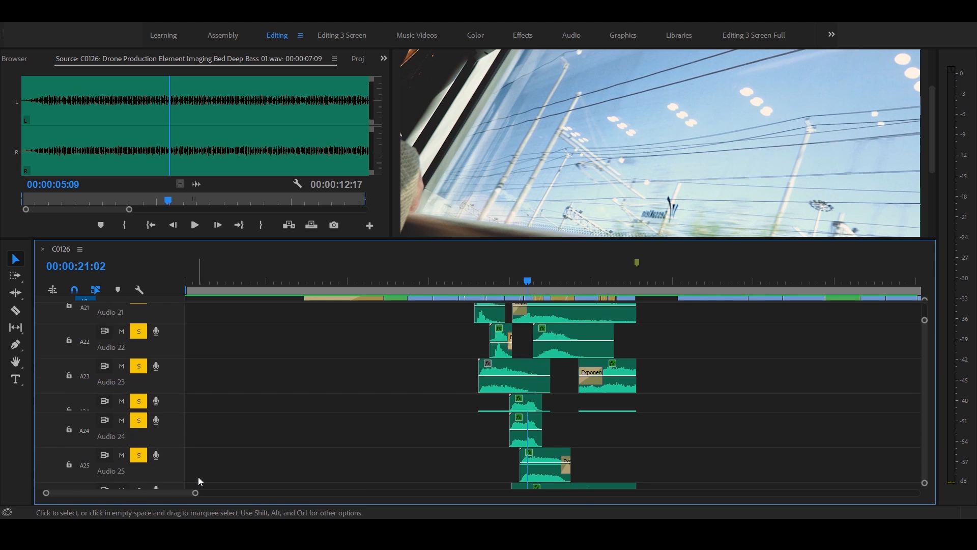
pyautogui.scroll(-1, 198, 478)
pyautogui.click(141, 453)
pyautogui.scroll(-1, 281, 456)
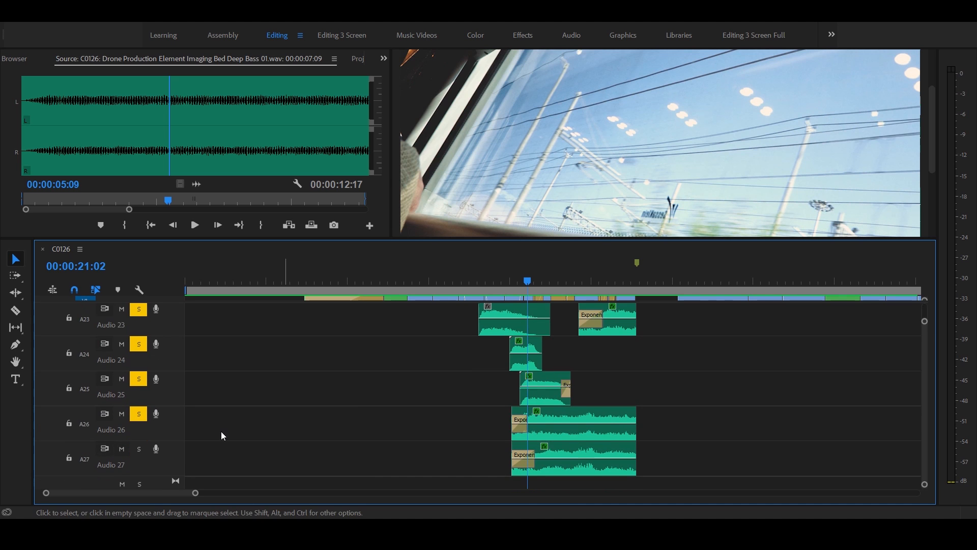
pyautogui.click(139, 414)
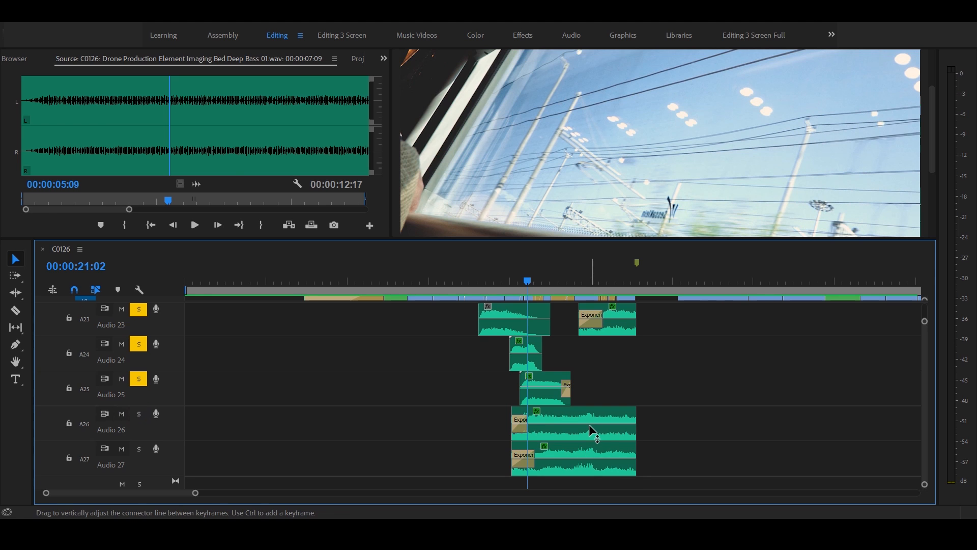
# Open the A26 clip ES_Train Amtrak 8 in the Source Monitor and listen to parts of it
pyautogui.doubleClick(590, 430)
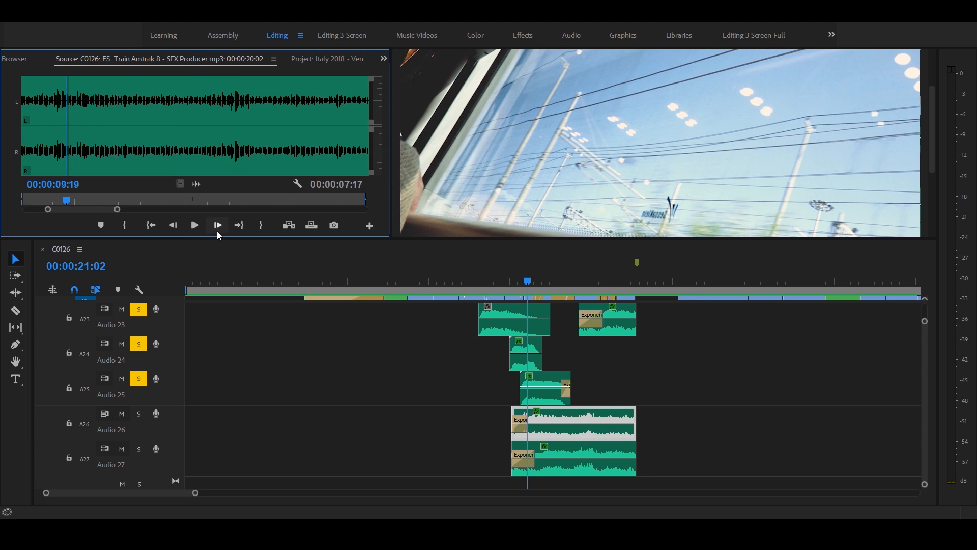
pyautogui.click(190, 229)
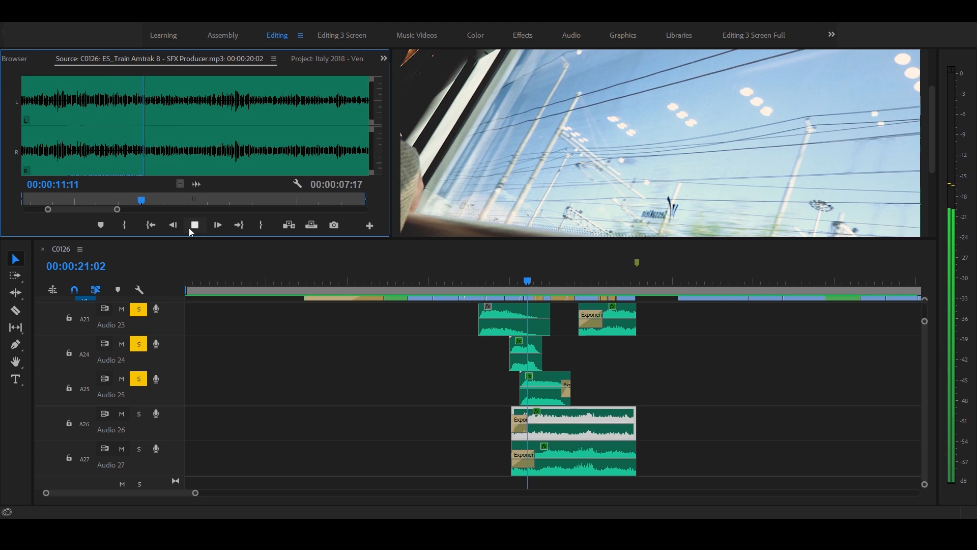
pyautogui.click(194, 227)
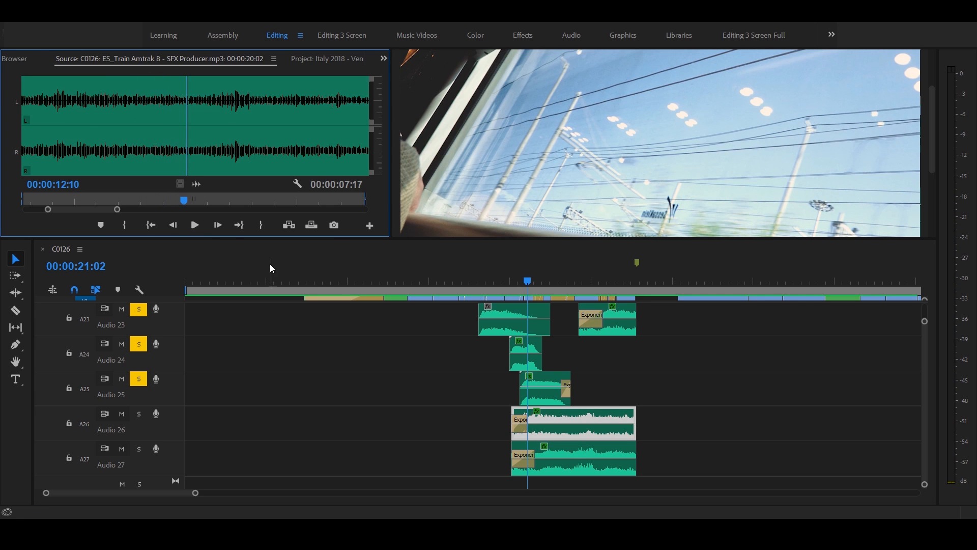
pyautogui.click(195, 227)
pyautogui.click(196, 227)
# Open the A27 clip ES_Train Pass By 9 in the Source Monitor and listen to a section
pyautogui.doubleClick(550, 472)
pyautogui.click(192, 227)
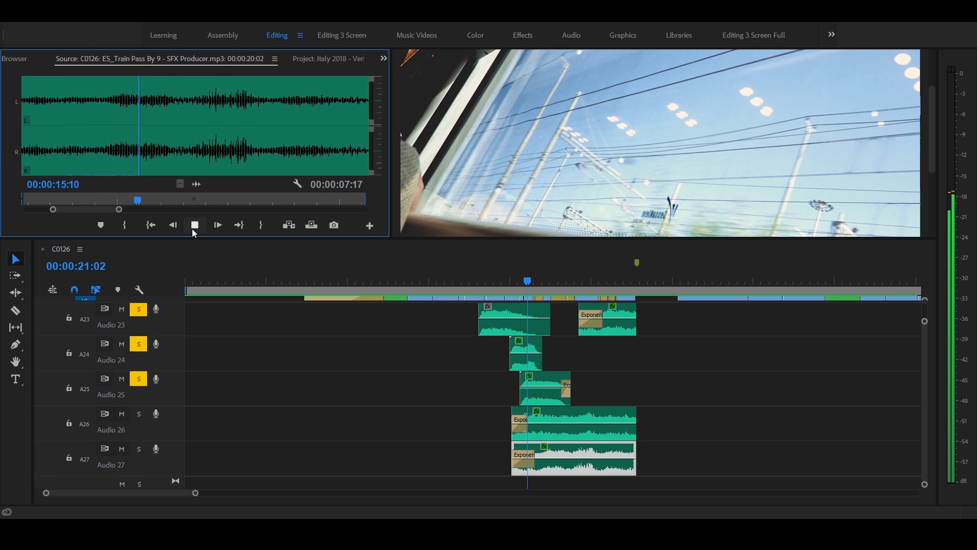
pyautogui.click(192, 229)
# Turn off solo on A25, A23 and the other soloed audio tracks
pyautogui.click(138, 384)
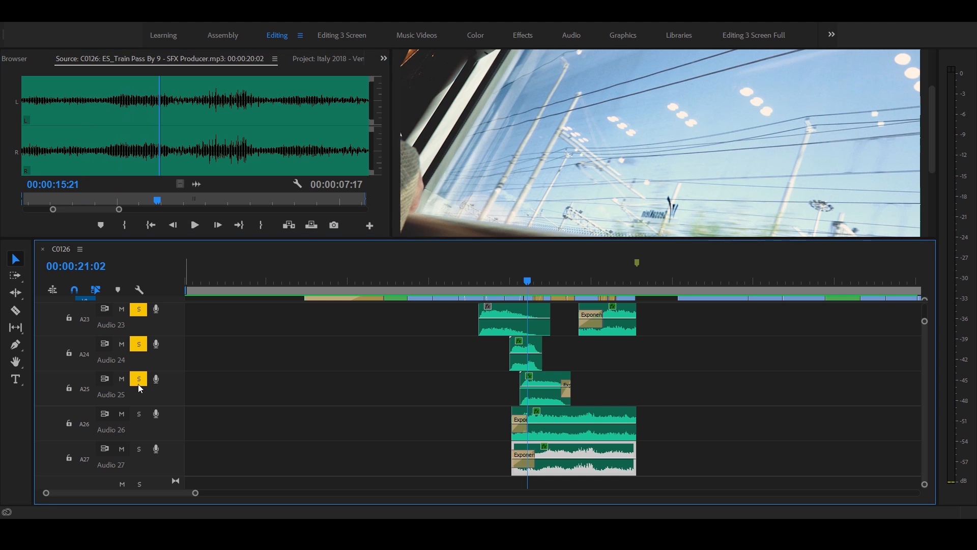
pyautogui.click(139, 311)
pyautogui.scroll(3, 153, 402)
pyautogui.scroll(2, 150, 426)
pyautogui.scroll(-5, 151, 433)
# Solo track A26 and play the sequence from just before its train clip starts
pyautogui.click(139, 357)
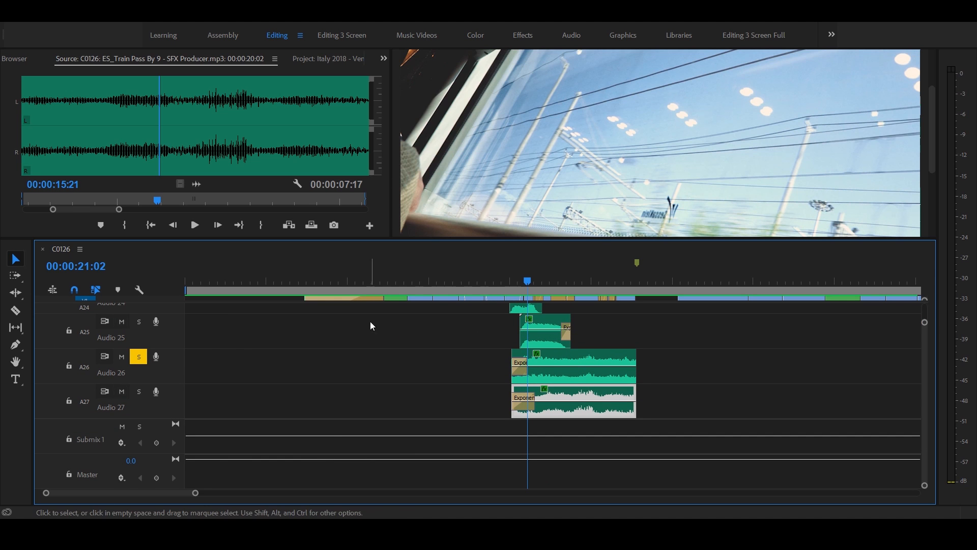
pyautogui.click(506, 285)
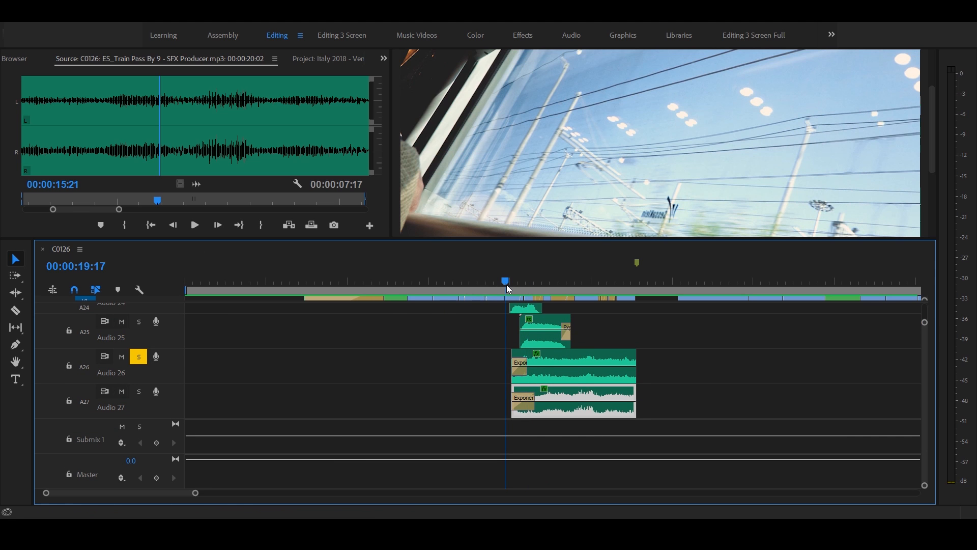
pyautogui.click(514, 285)
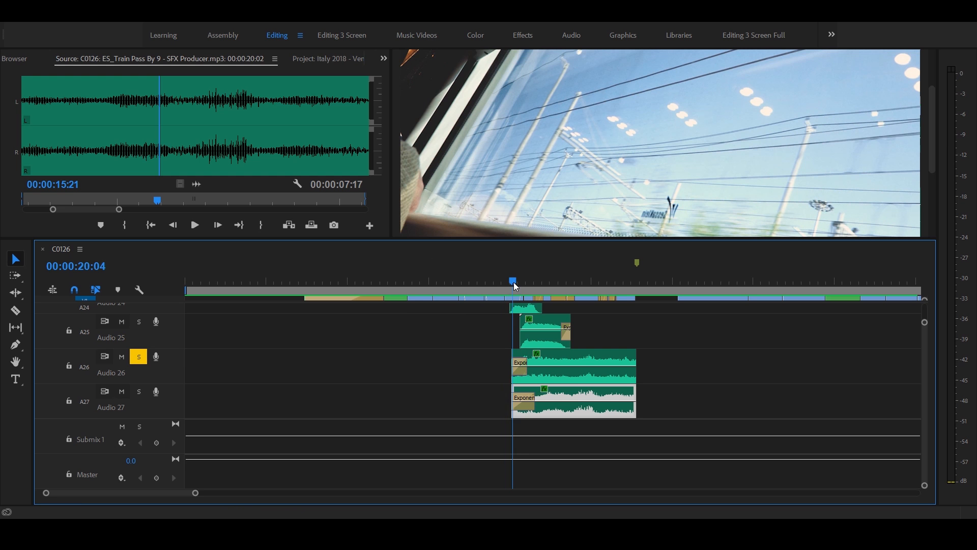
pyautogui.click(499, 285)
pyautogui.press('space')
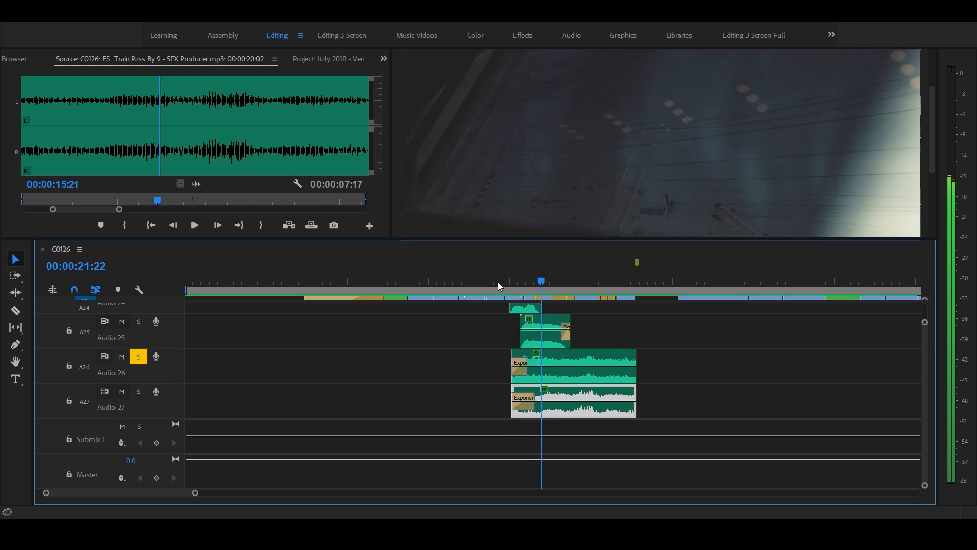
pyautogui.press('space')
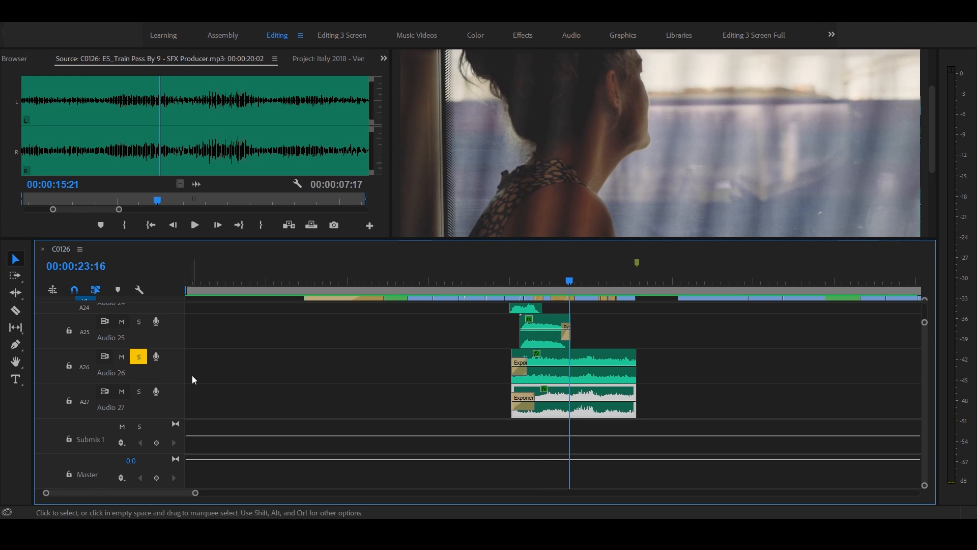
# Solo track A27 together with A26 and play both train ambience clips from around their start
pyautogui.click(139, 392)
pyautogui.moveTo(507, 282); pyautogui.dragTo(512, 285)
pyautogui.press('space')
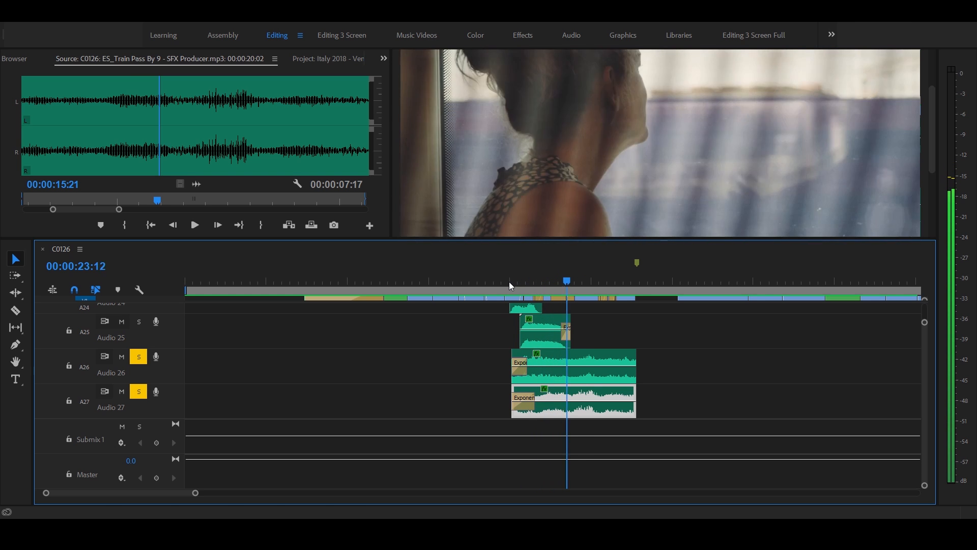
pyautogui.press('space')
# Select the second clip on A21, solo only that track, and play the sequence from around the clip's start
pyautogui.scroll(4, 301, 444)
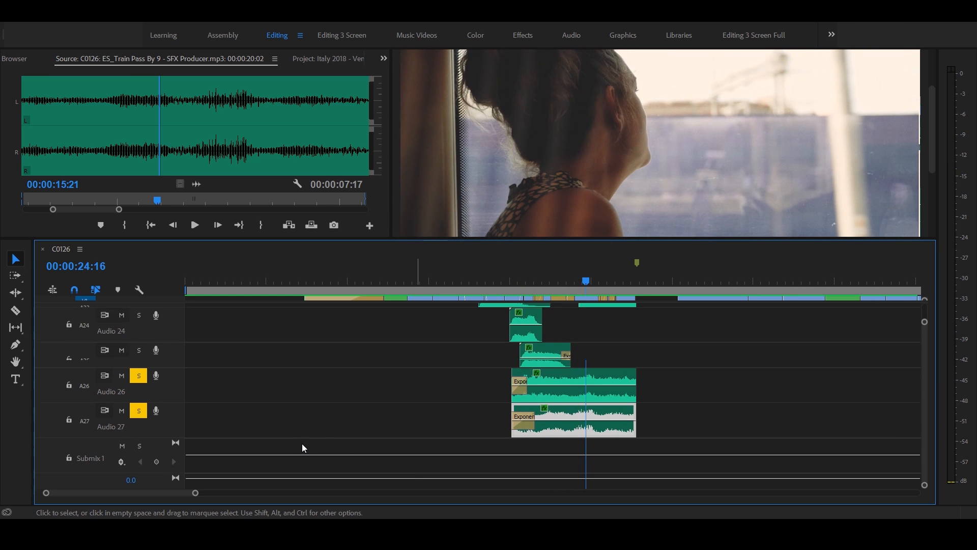
pyautogui.scroll(3, 326, 441)
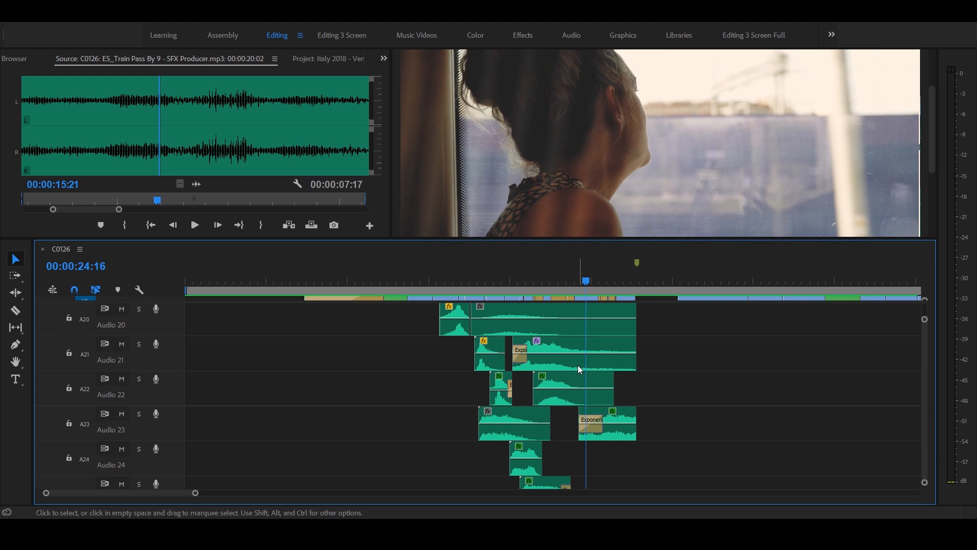
pyautogui.click(578, 364)
pyautogui.click(139, 344)
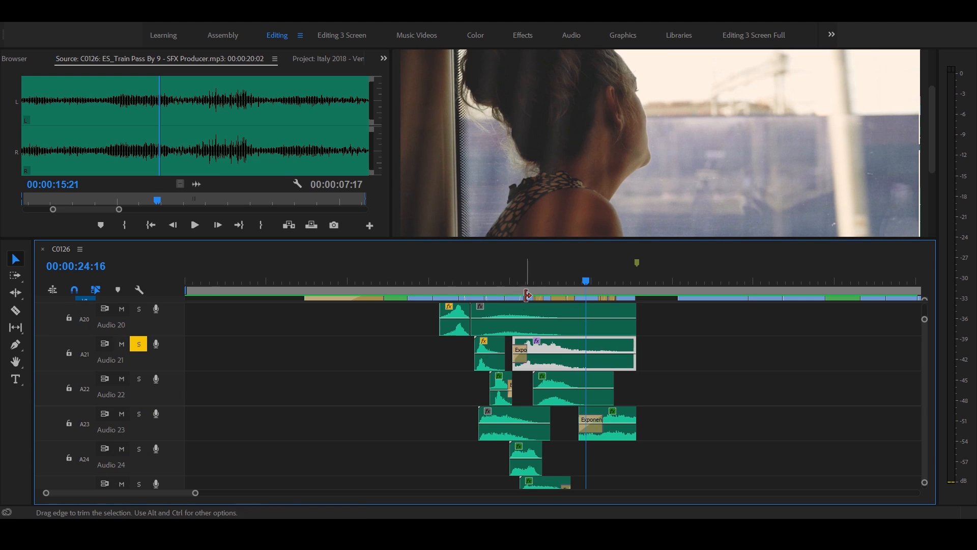
pyautogui.moveTo(523, 278); pyautogui.dragTo(512, 281)
pyautogui.press('space')
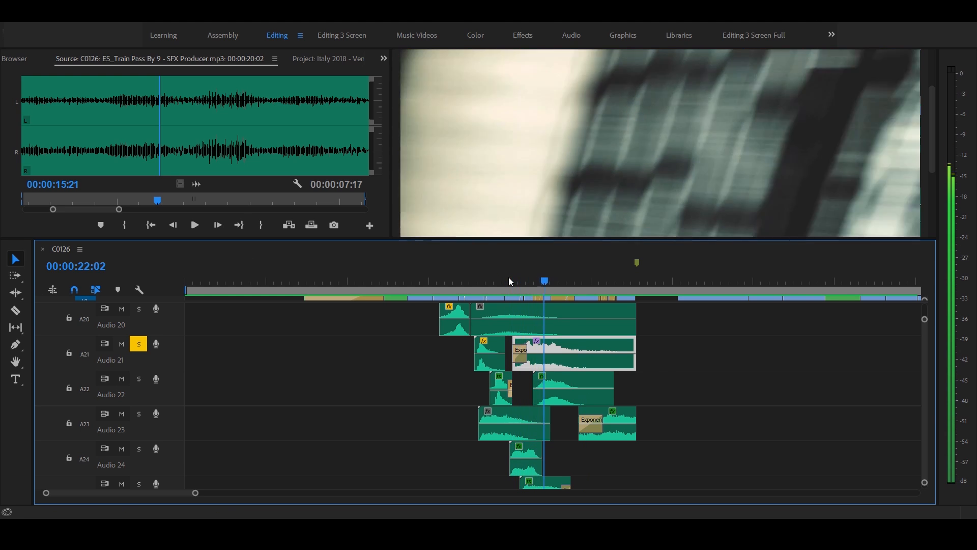
pyautogui.press('space')
# Select the long second clip on A8 and solo its track
pyautogui.scroll(5, 463, 417)
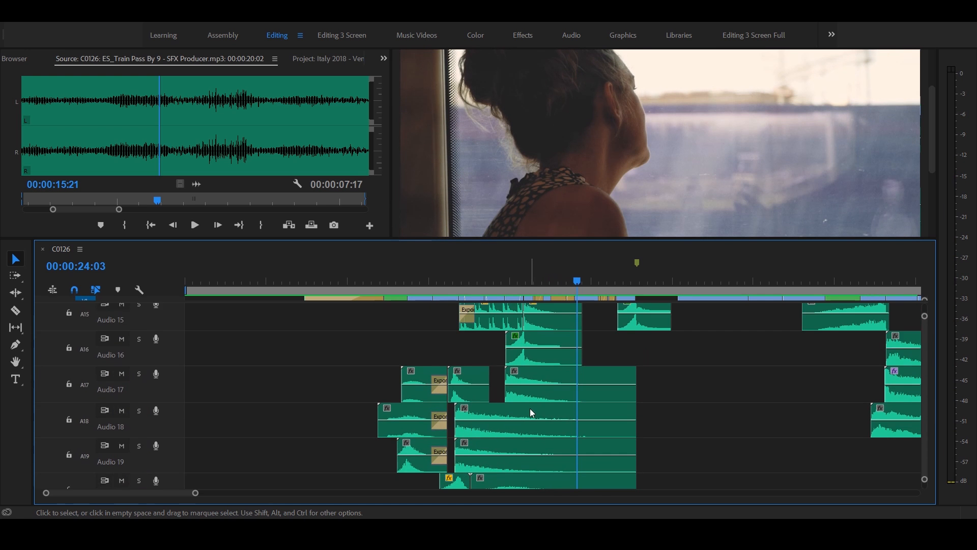
pyautogui.scroll(6, 530, 408)
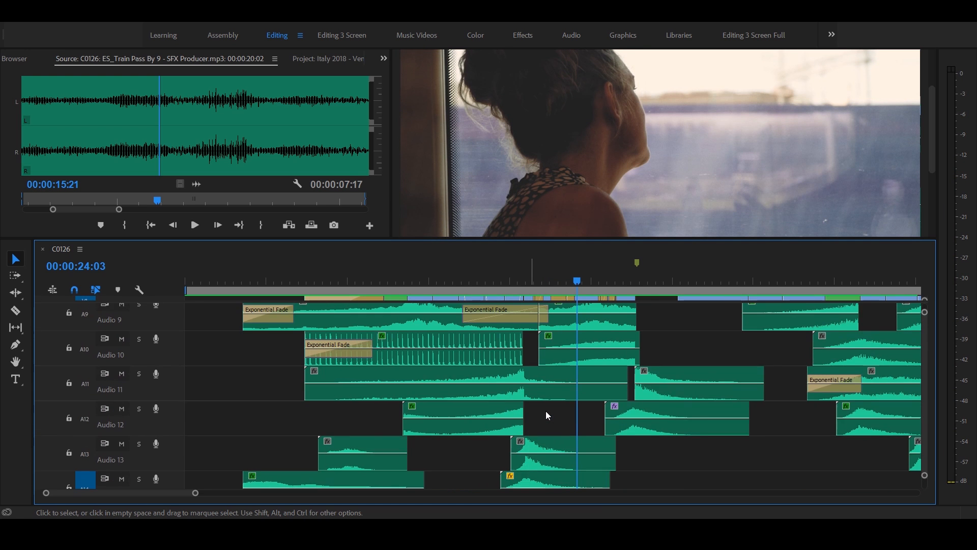
pyautogui.scroll(1, 545, 411)
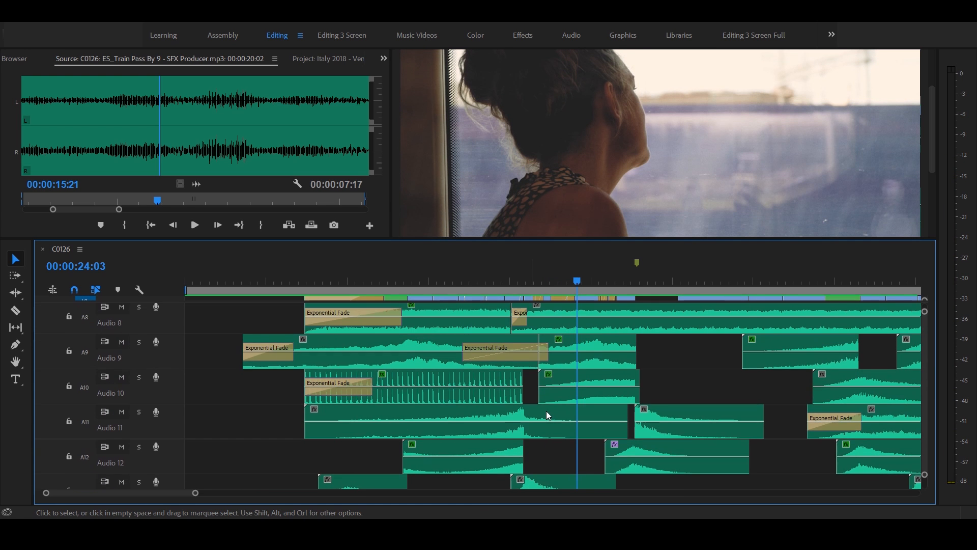
pyautogui.click(573, 341)
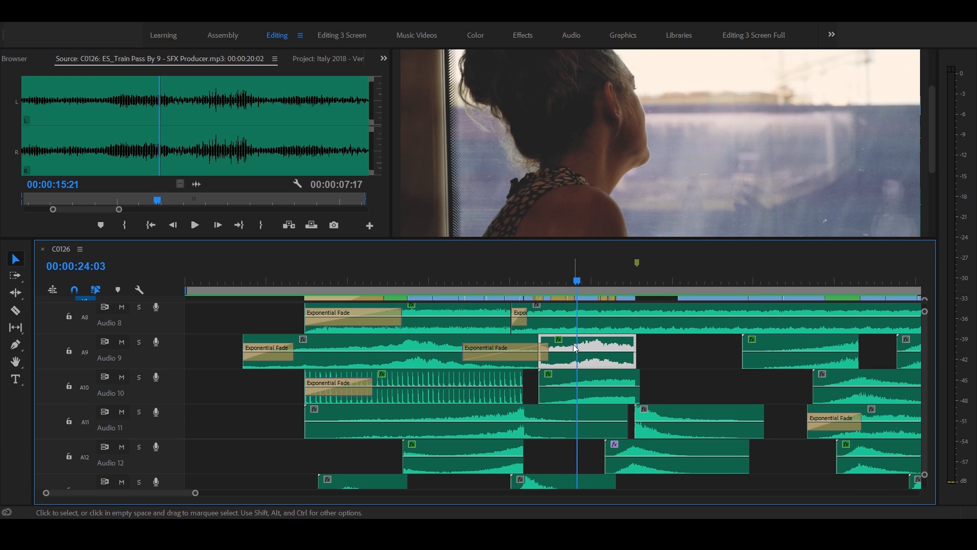
pyautogui.scroll(1, 573, 348)
pyautogui.click(566, 345)
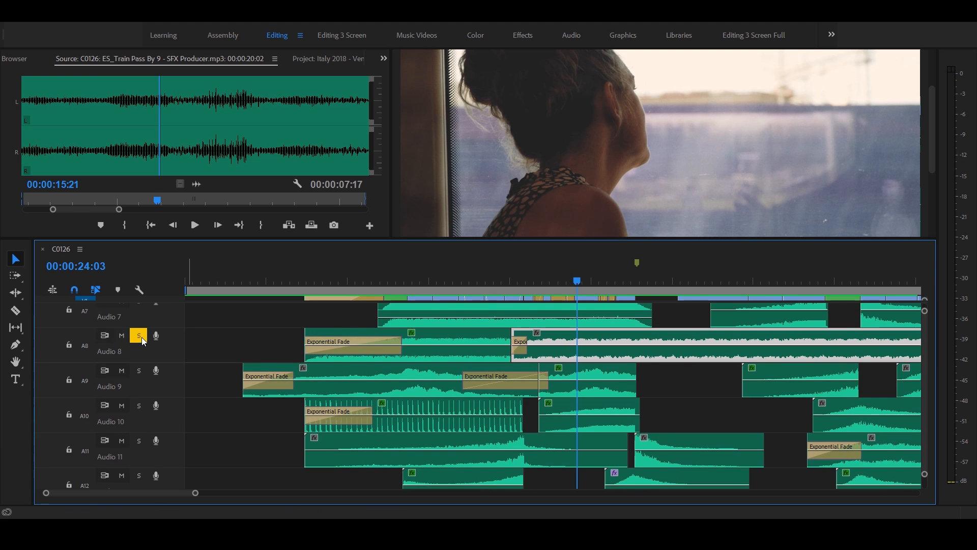
# Solo track A7 instead of A8 and play the sequence from 00:00:18:11
pyautogui.scroll(1, 445, 340)
pyautogui.click(139, 319)
pyautogui.click(139, 355)
pyautogui.click(455, 280)
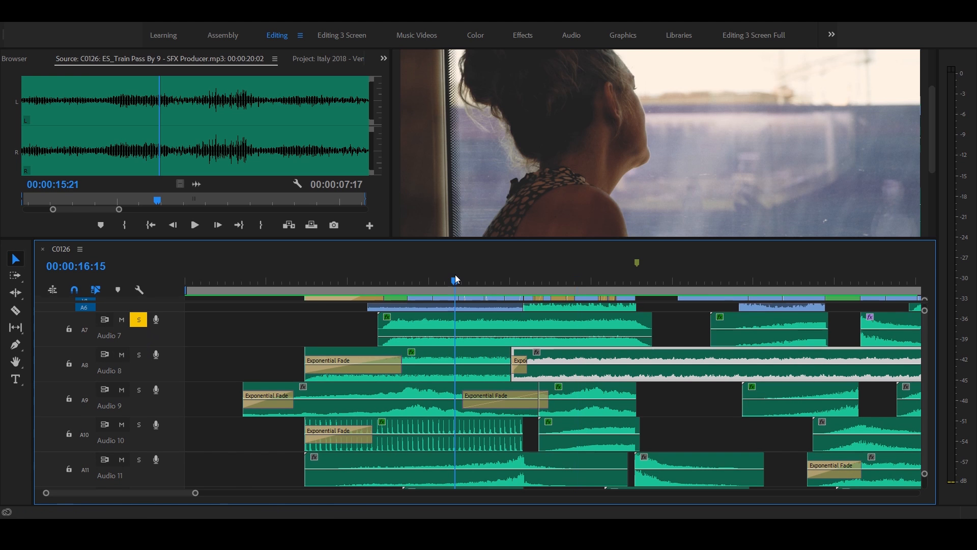
pyautogui.click(484, 280)
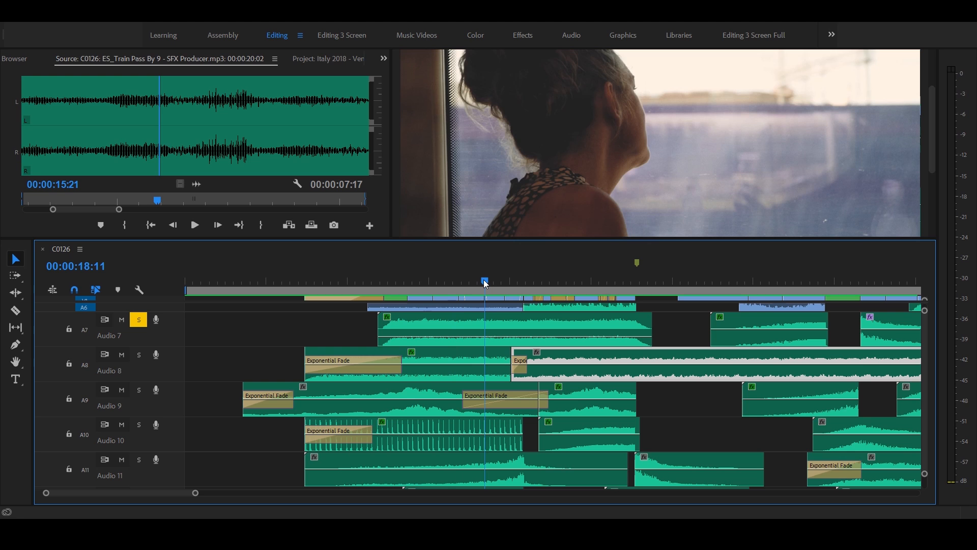
pyautogui.press('space')
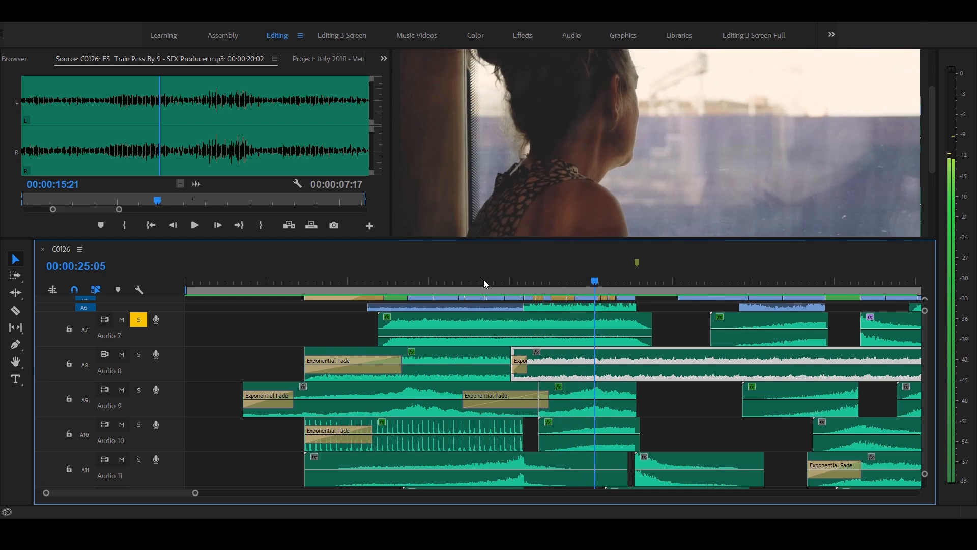
pyautogui.press('space')
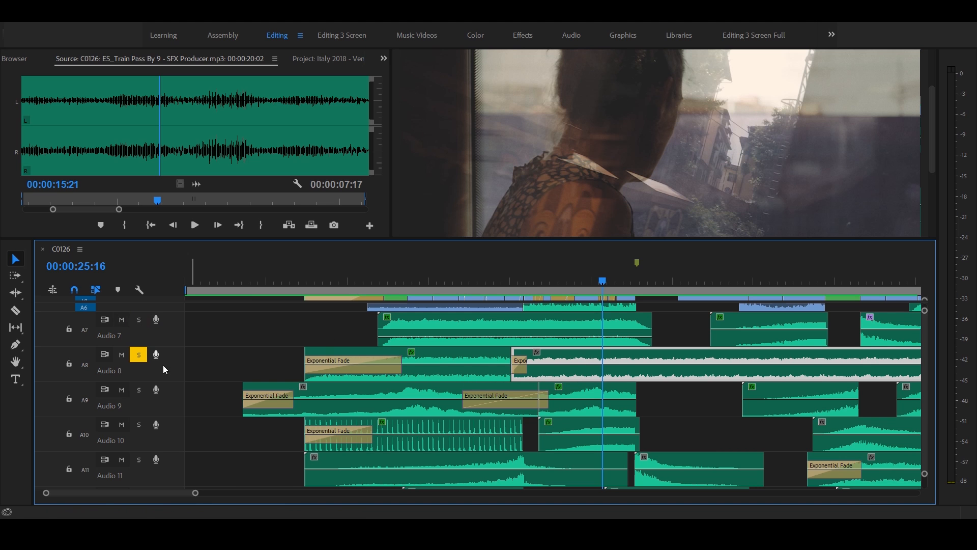
# Audition the A8 clip SL 15 Warmth.wav in the Source Monitor and play it soloed in the sequence from 00:00:19:10
pyautogui.doubleClick(605, 363)
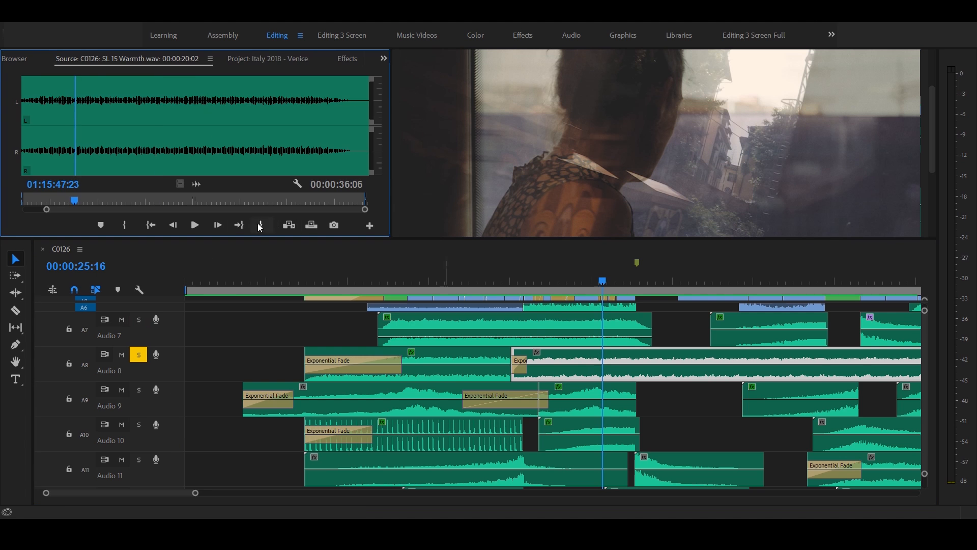
pyautogui.click(202, 227)
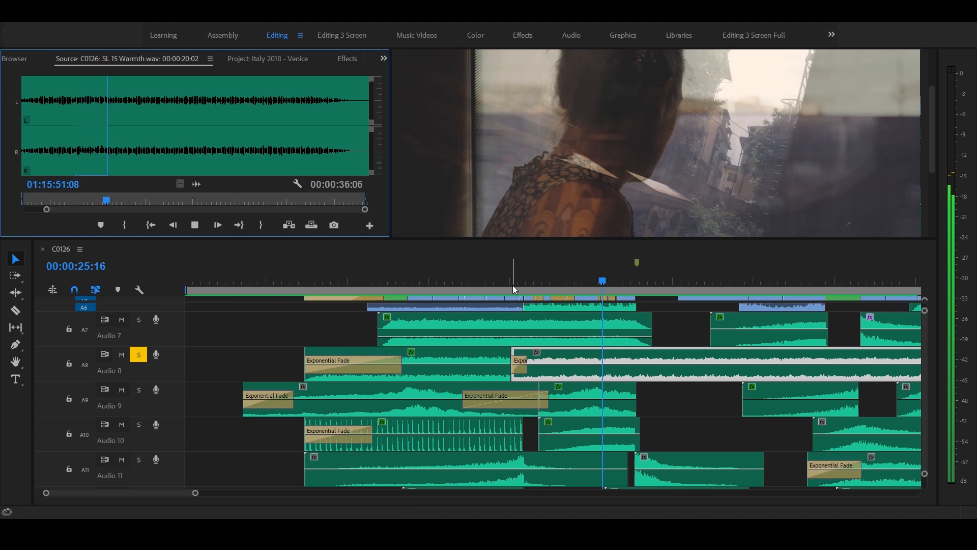
pyautogui.moveTo(511, 280); pyautogui.dragTo(500, 280)
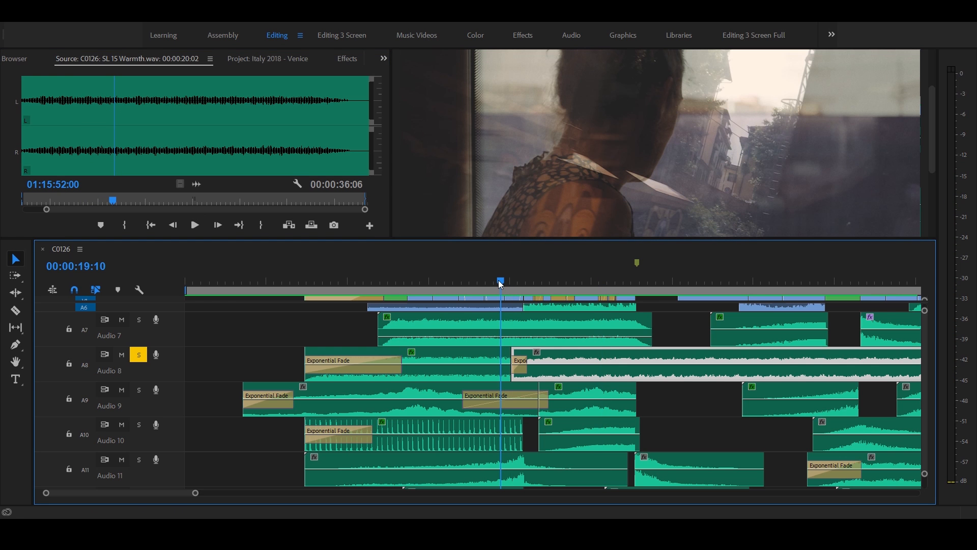
pyautogui.press('space')
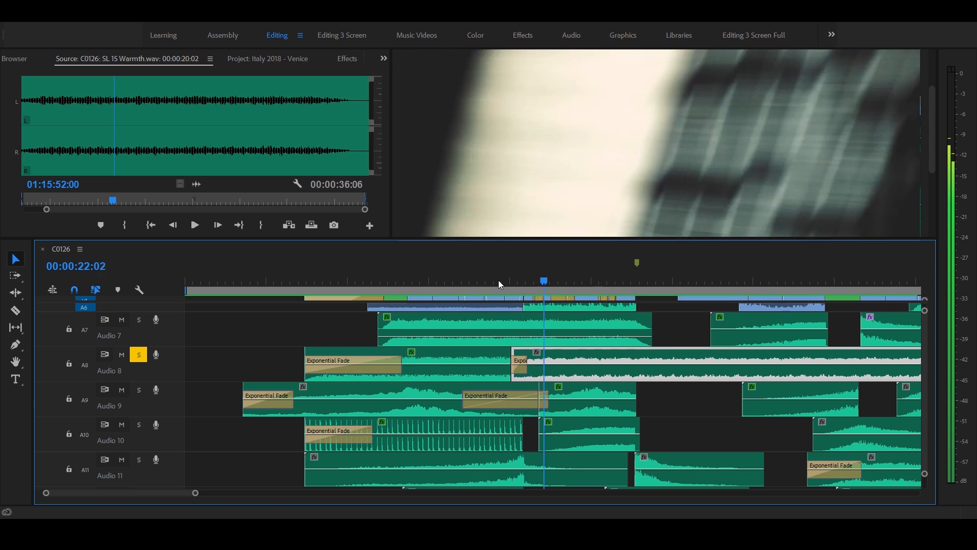
pyautogui.press('space')
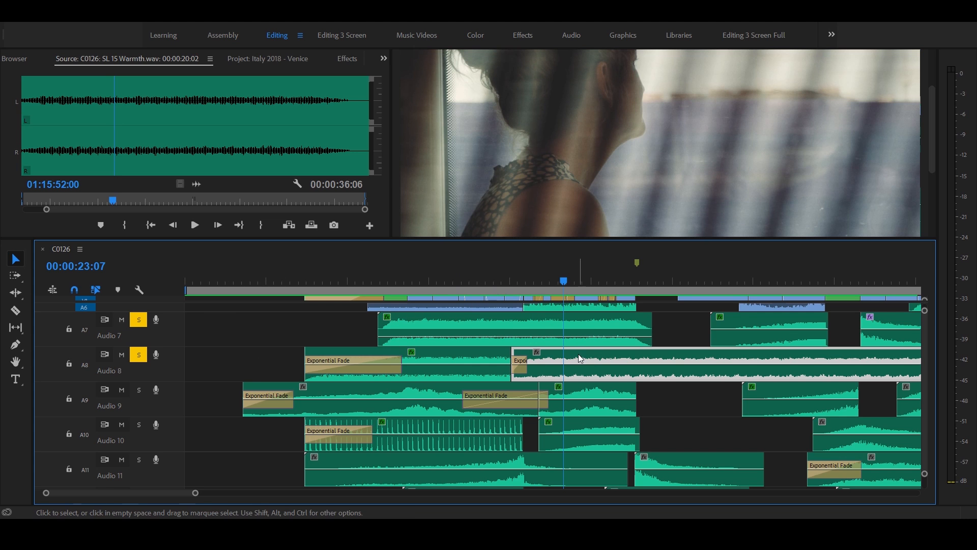
# Audition the A9 clip 09 Upon The Hill B.wav in the Source Monitor and solo track A9
pyautogui.doubleClick(617, 409)
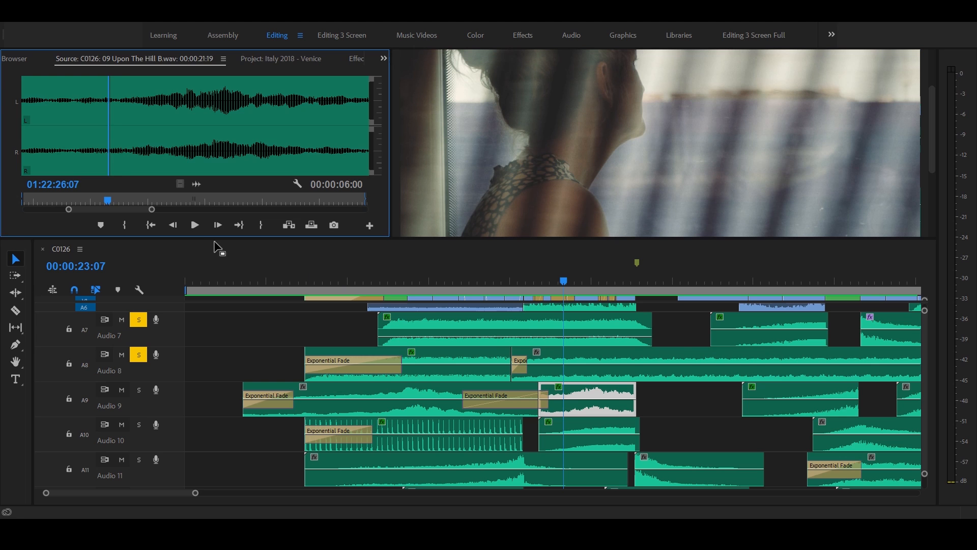
pyautogui.click(195, 225)
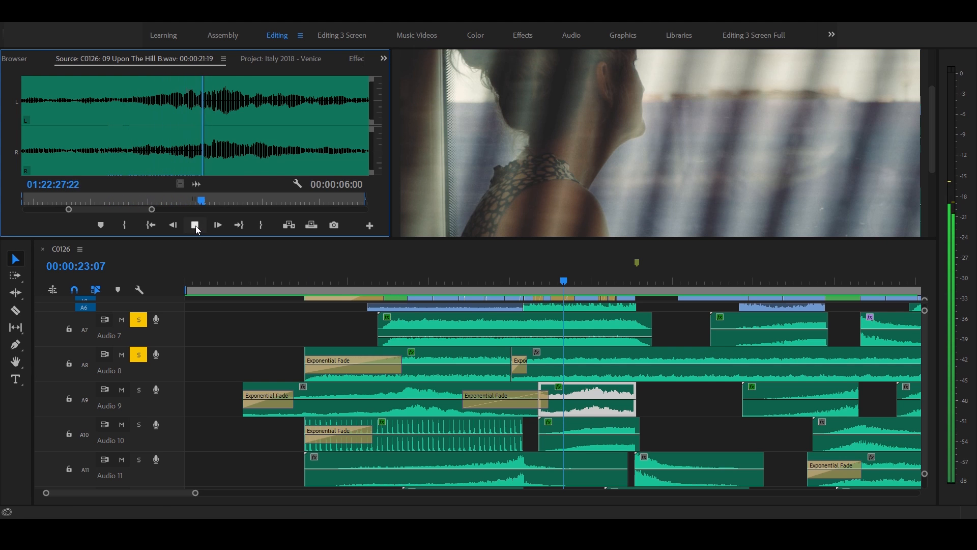
pyautogui.click(195, 225)
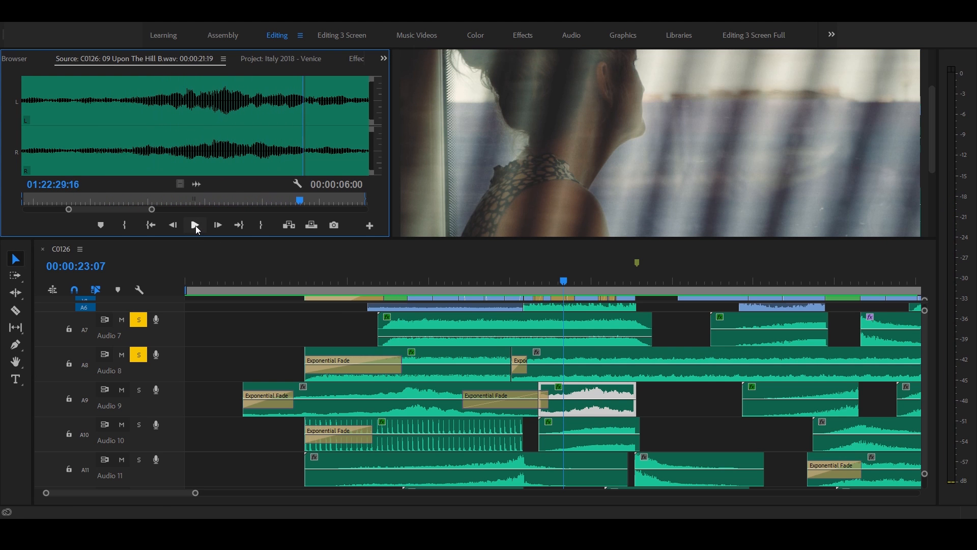
pyautogui.click(139, 390)
# Add tracks A22 to A27 to the soloed audio tracks
pyautogui.scroll(-4, 517, 426)
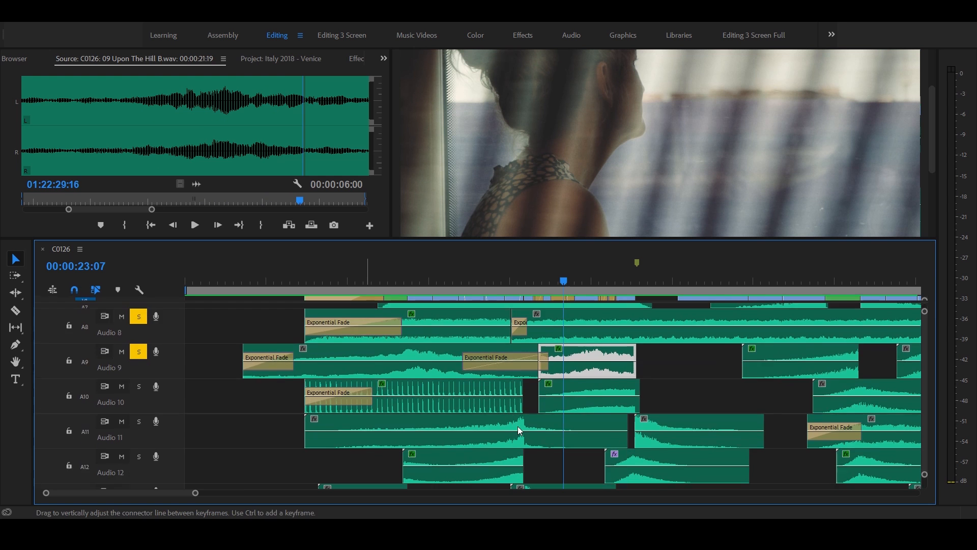
pyautogui.scroll(-5, 563, 454)
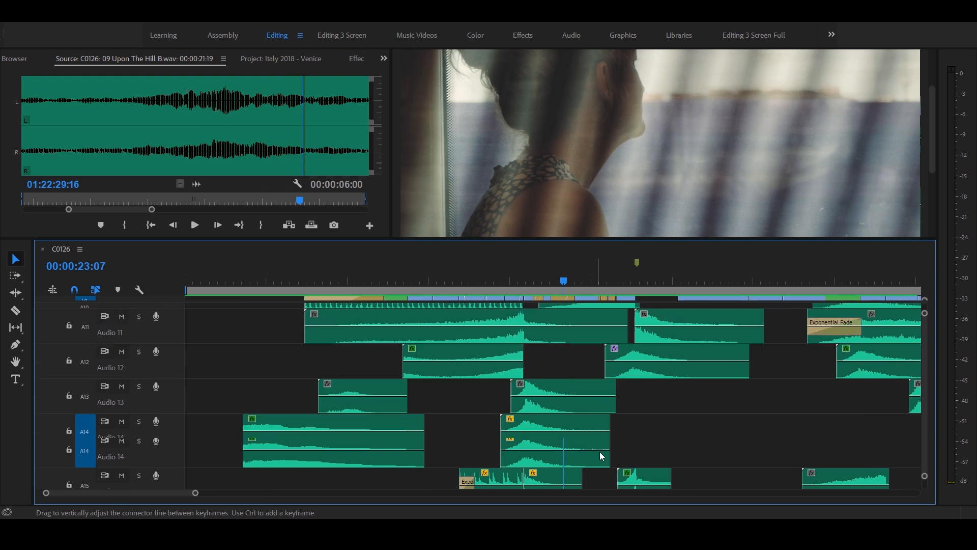
pyautogui.scroll(-6, 605, 453)
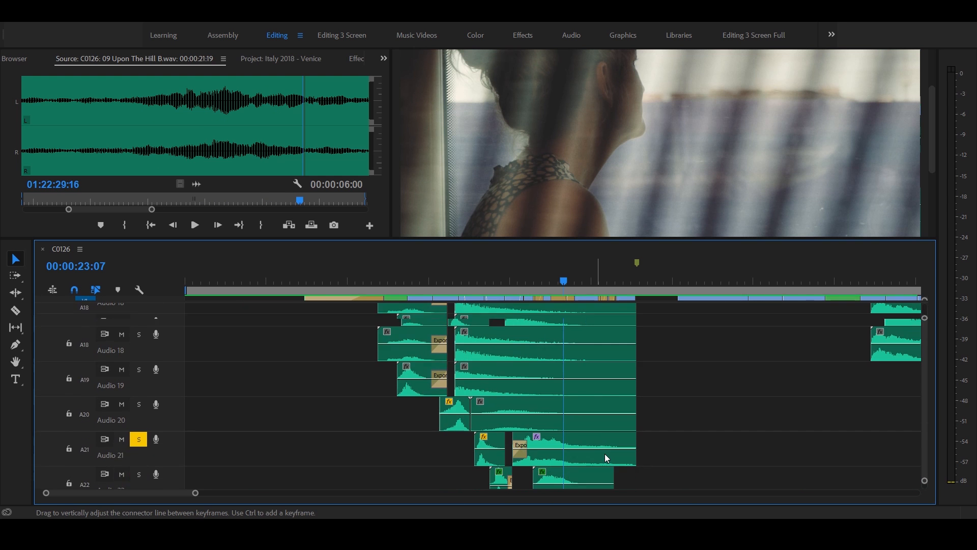
pyautogui.scroll(-1, 605, 454)
pyautogui.click(140, 388)
pyautogui.click(139, 458)
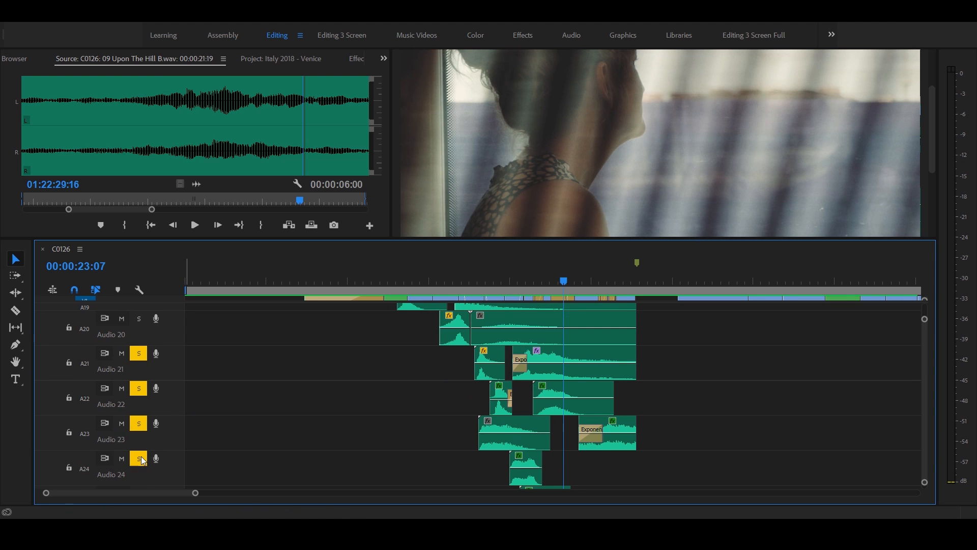
pyautogui.scroll(-3, 322, 450)
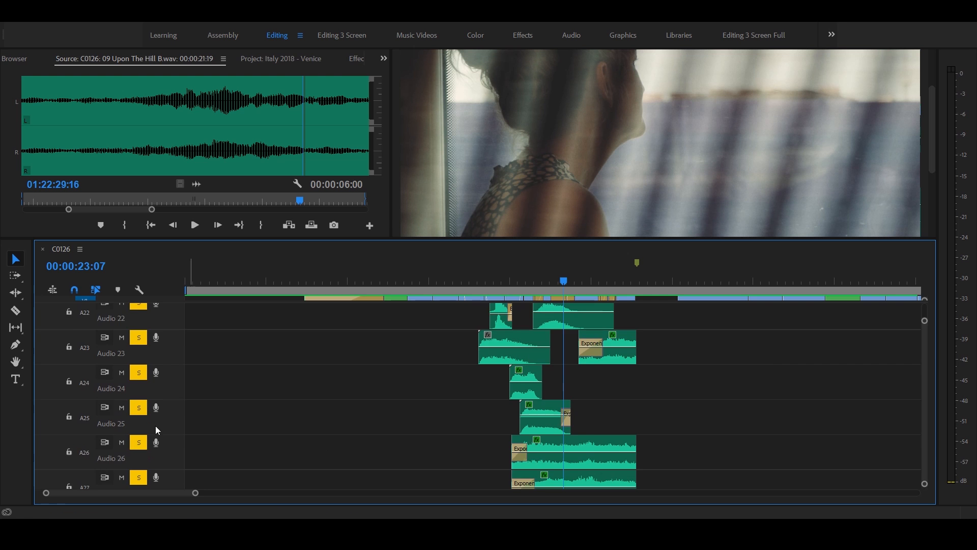
pyautogui.click(142, 411)
pyautogui.scroll(-2, 335, 454)
# Play the soloed tracks in the sequence from 00:00:17:14
pyautogui.scroll(3, 350, 460)
pyautogui.scroll(2, 350, 460)
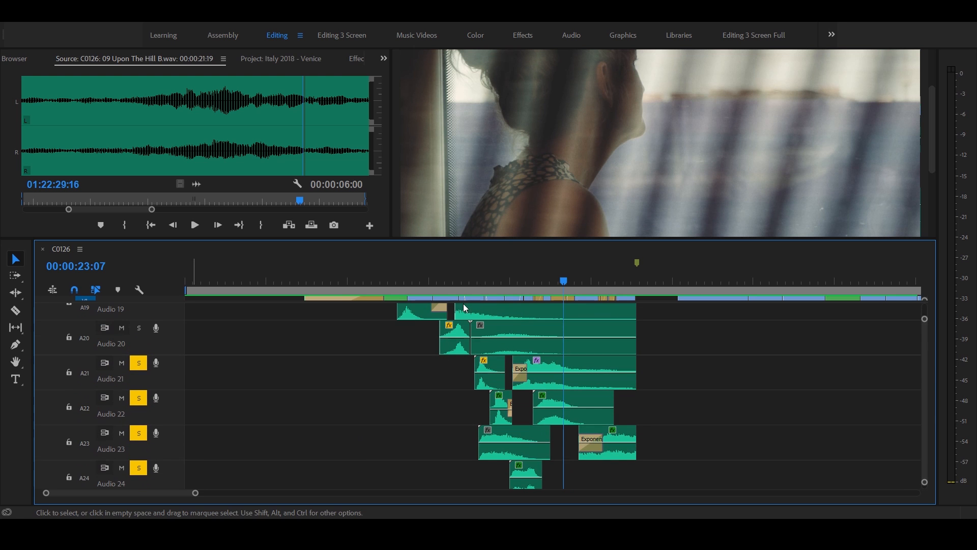
pyautogui.click(483, 279)
pyautogui.moveTo(483, 281); pyautogui.dragTo(474, 281)
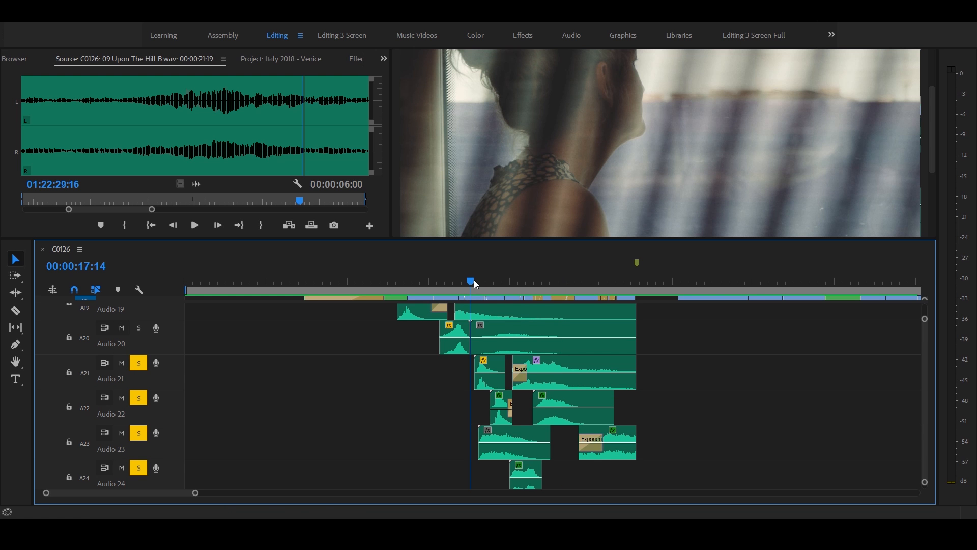
pyautogui.press('space')
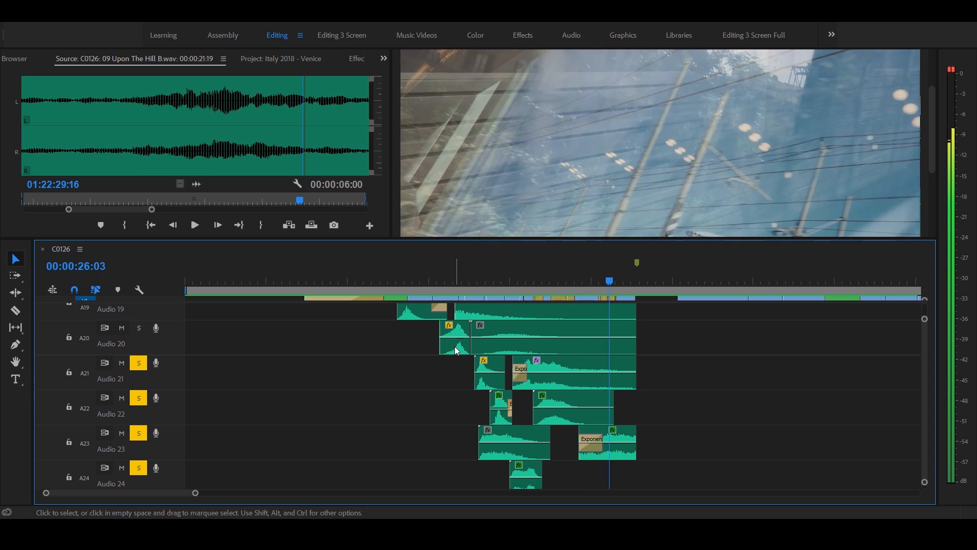
# Solo tracks A18 to A20 as well and move the sequence playhead to 00:00:23:18
pyautogui.scroll(4, 387, 429)
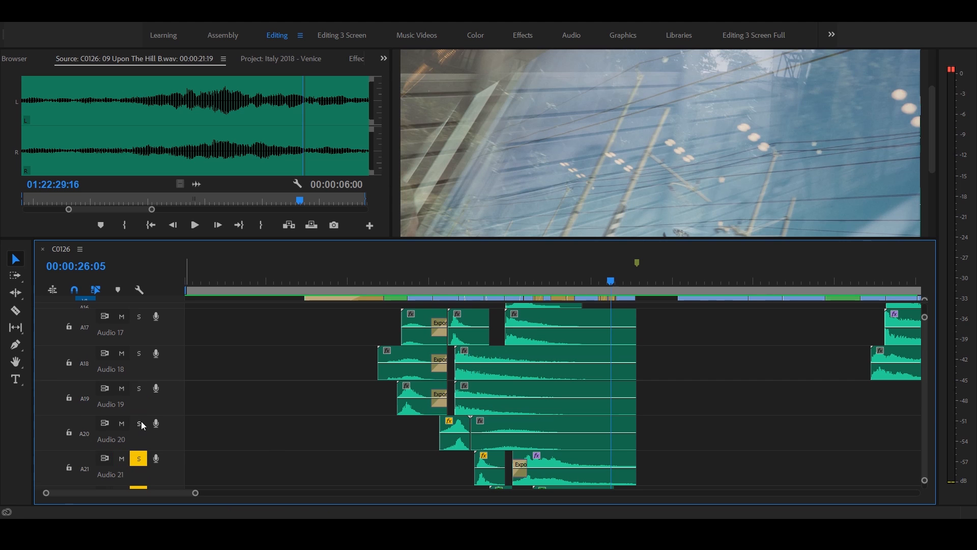
pyautogui.click(304, 280)
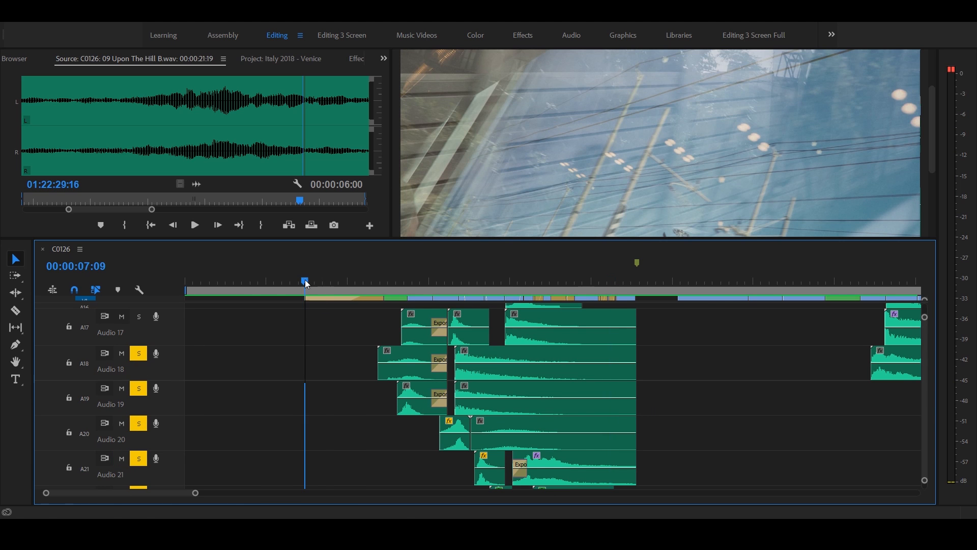
pyautogui.click(585, 279)
pyautogui.moveTo(586, 281); pyautogui.dragTo(572, 279)
# Solo the audio tracks from A17 up to A10 in addition to those already soloed
pyautogui.scroll(3, 210, 434)
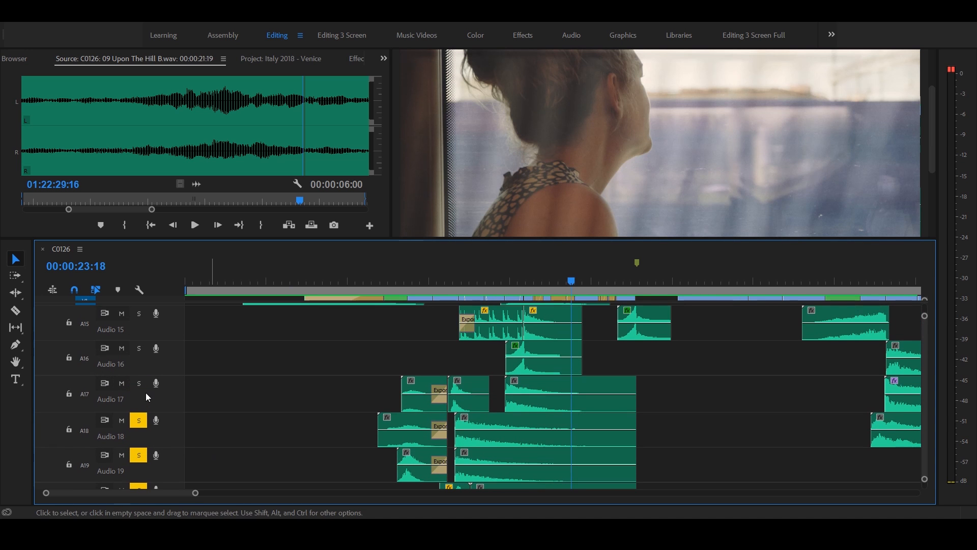
pyautogui.click(139, 314)
pyautogui.scroll(3, 191, 386)
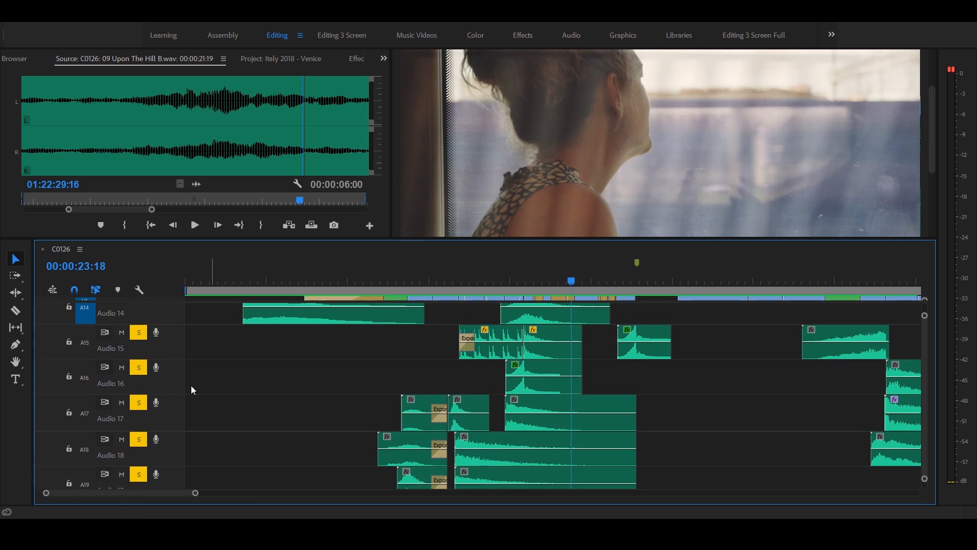
pyautogui.click(138, 340)
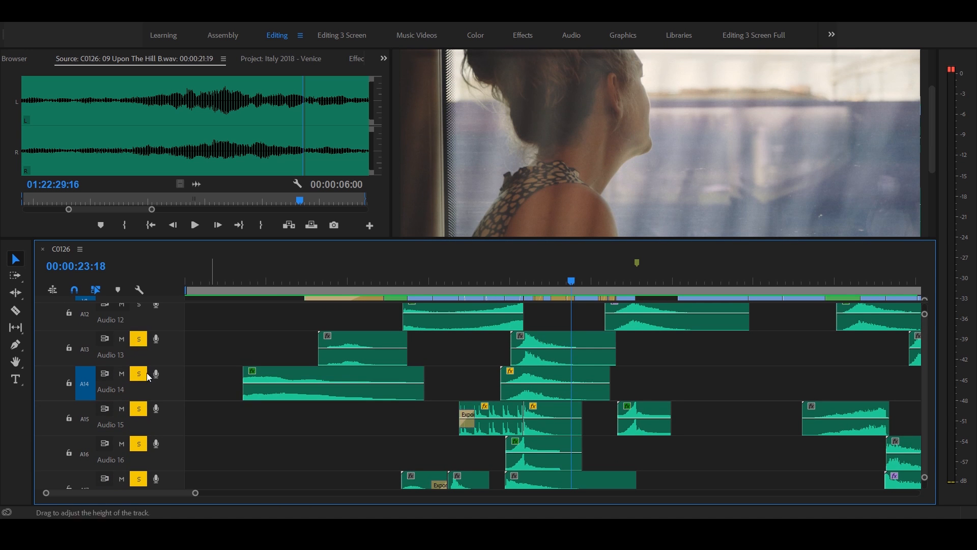
pyautogui.scroll(1, 149, 376)
pyautogui.click(139, 342)
pyautogui.scroll(2, 146, 417)
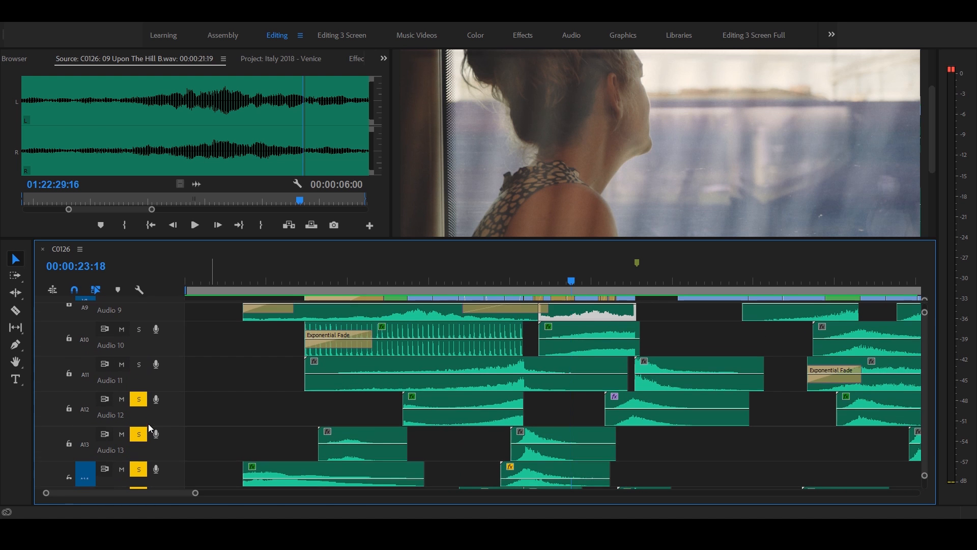
pyautogui.scroll(4, 204, 409)
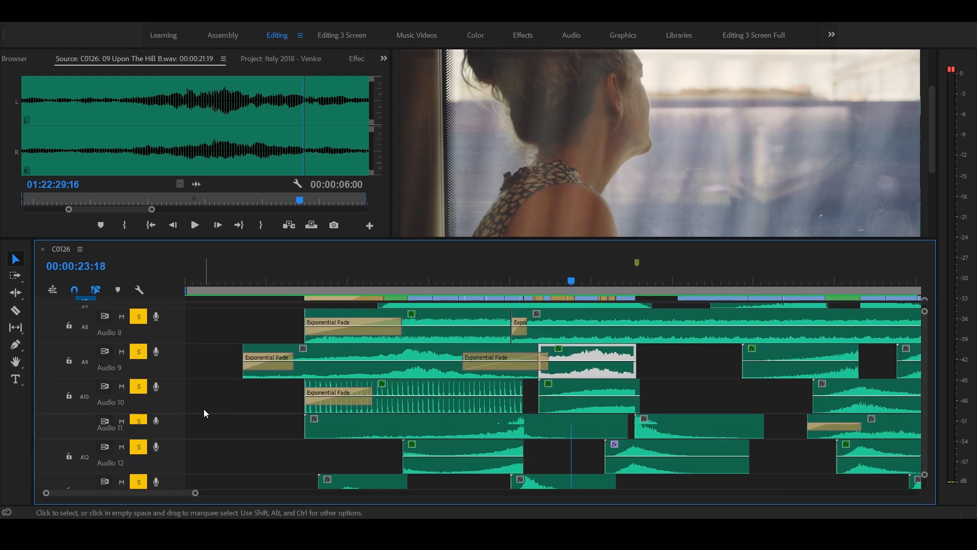
# Solo the remaining audio tracks A1 to A6
pyautogui.scroll(1, 190, 430)
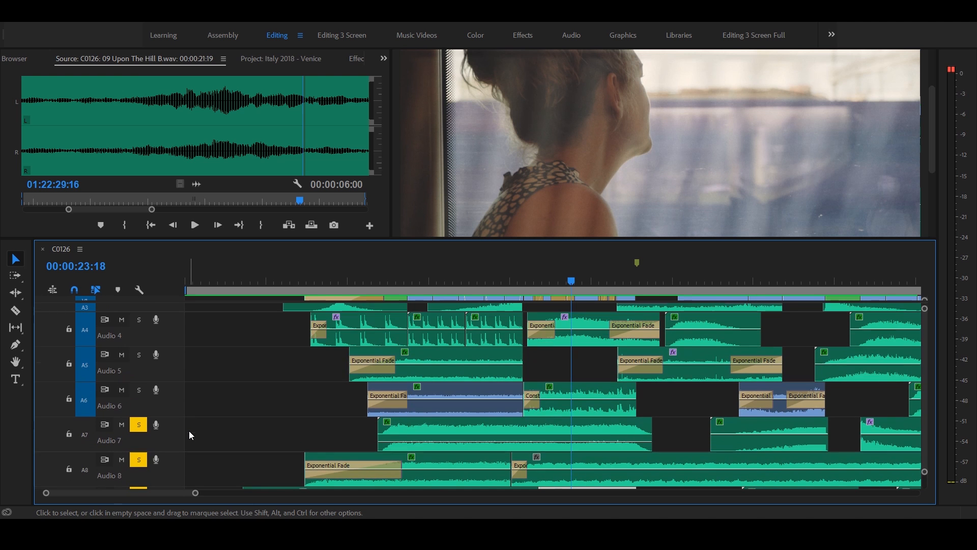
pyautogui.click(139, 321)
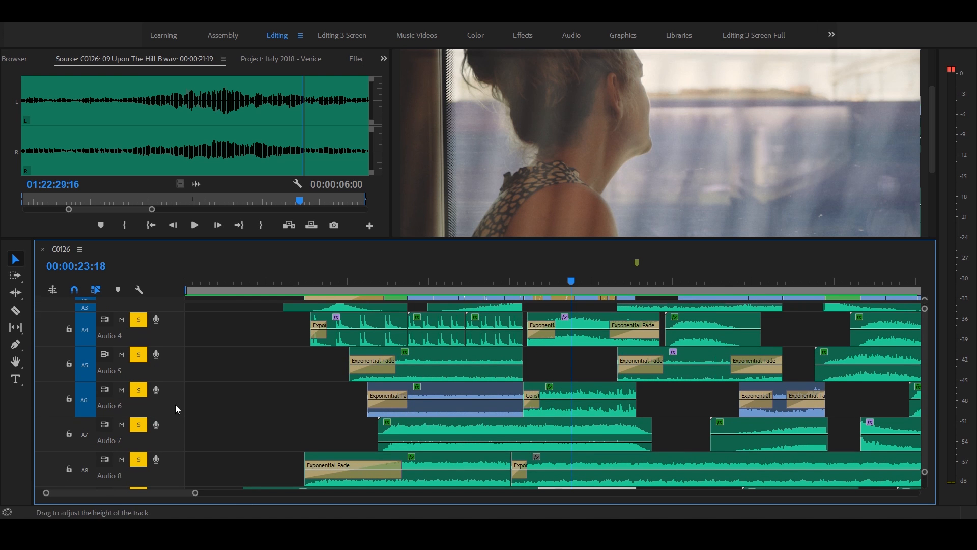
pyautogui.scroll(2, 174, 423)
pyautogui.click(138, 342)
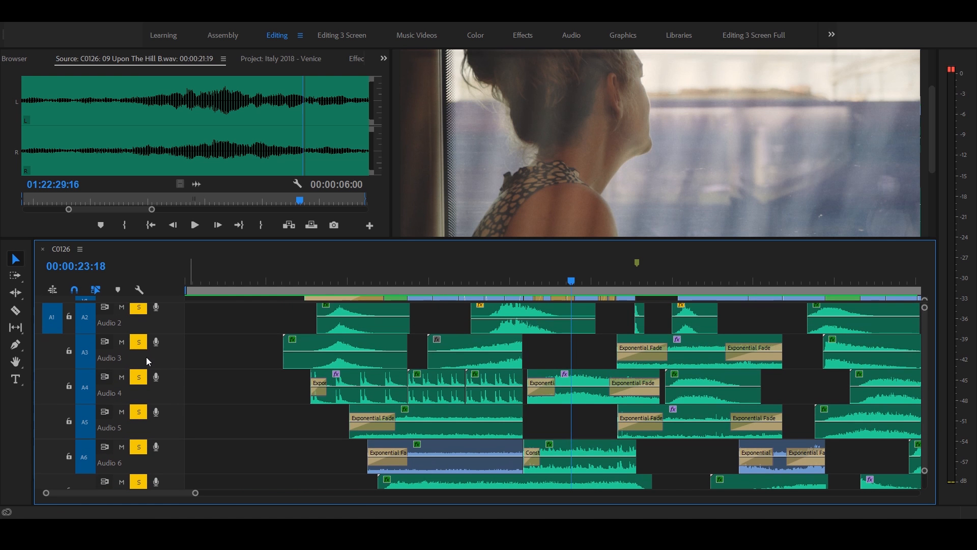
pyautogui.scroll(1, 148, 365)
pyautogui.click(139, 309)
# Play the sequence from 00:00:07:09 with all audio tracks soloed, then stop around 00:00:25:12
pyautogui.click(299, 274)
pyautogui.press('space')
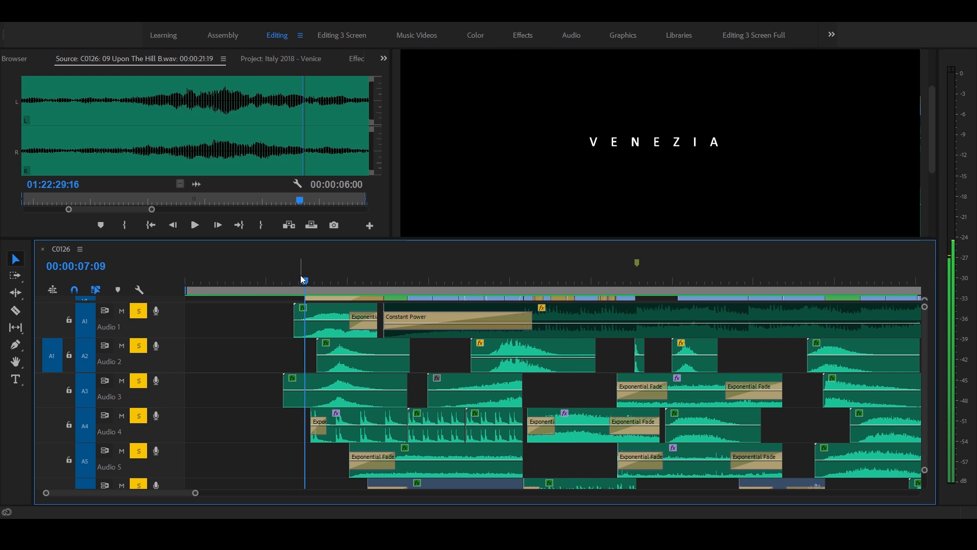
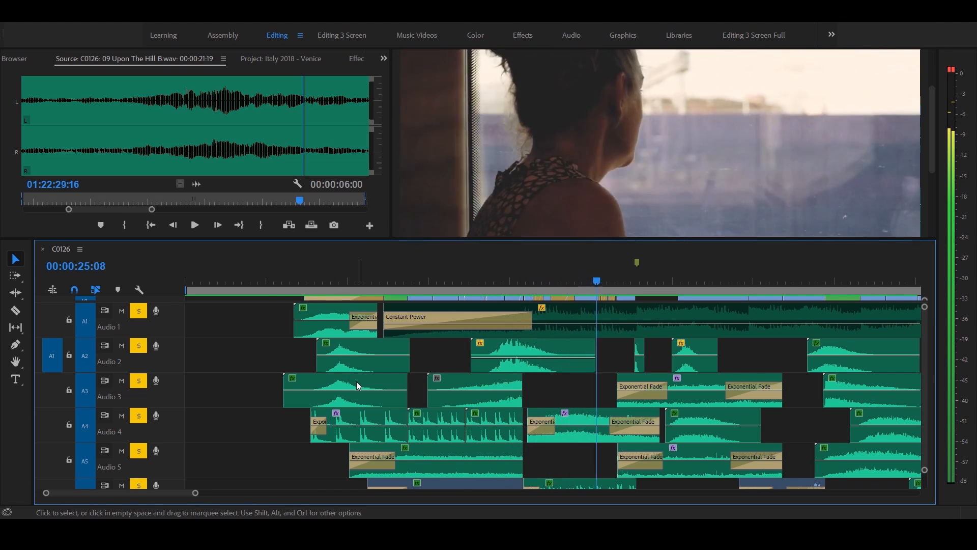
pyautogui.press('space')
# Turn off solo on audio tracks A1 to A6
pyautogui.click(139, 311)
pyautogui.click(139, 347)
pyautogui.click(139, 381)
pyautogui.click(144, 421)
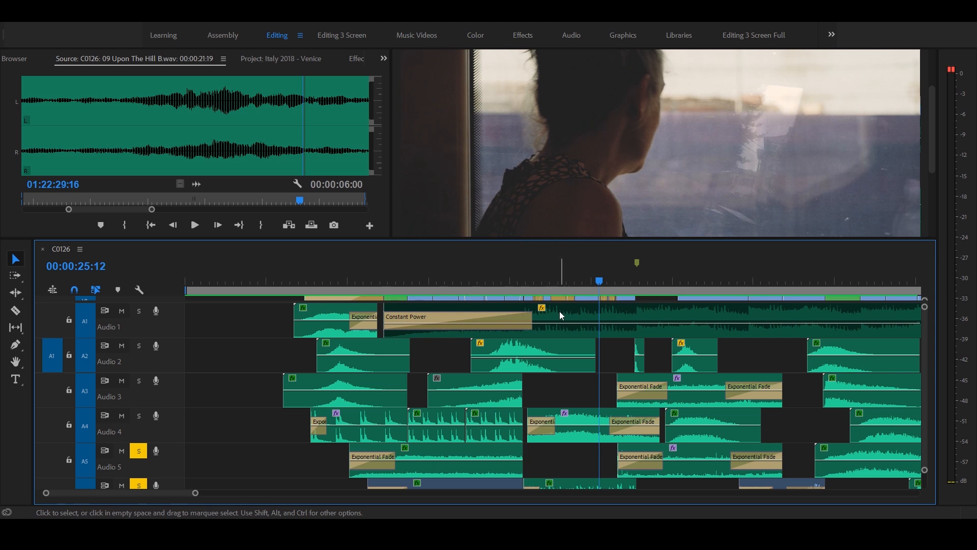
pyautogui.click(140, 453)
pyautogui.click(140, 486)
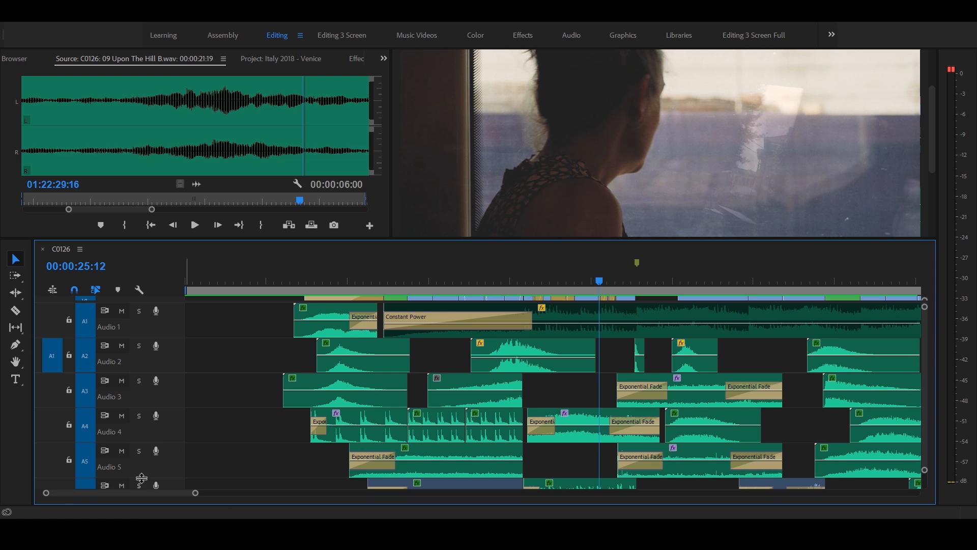
# Turn off solo on audio tracks A7 to A10
pyautogui.scroll(-2, 143, 474)
pyautogui.click(145, 485)
pyautogui.scroll(-2, 194, 470)
pyautogui.click(139, 457)
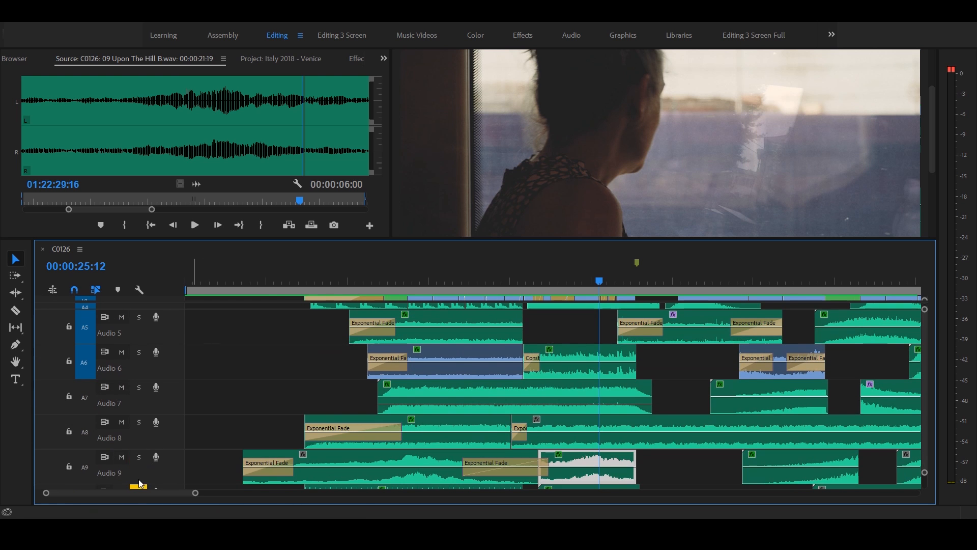
pyautogui.click(137, 486)
# Turn off solo on audio tracks A11 to A16
pyautogui.scroll(-3, 206, 449)
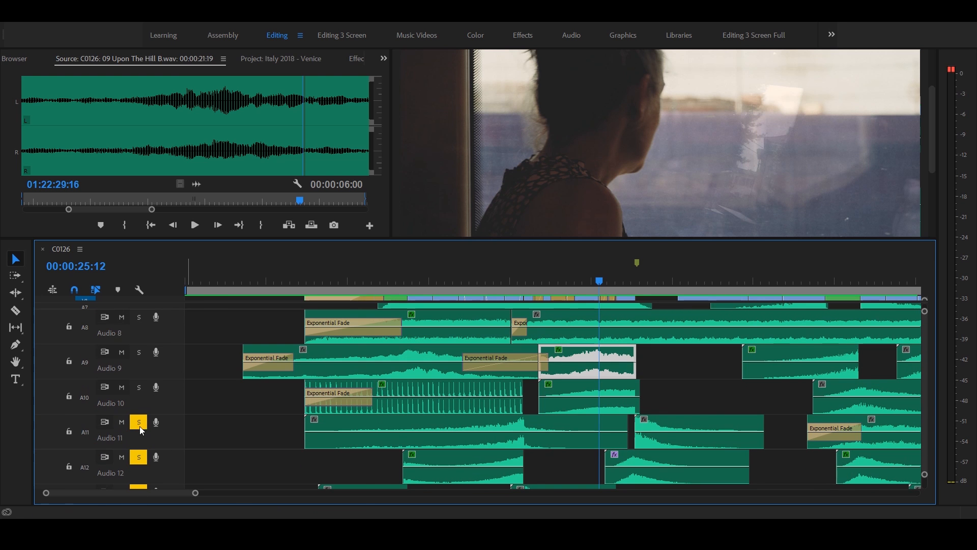
pyautogui.click(139, 457)
pyautogui.scroll(-2, 153, 455)
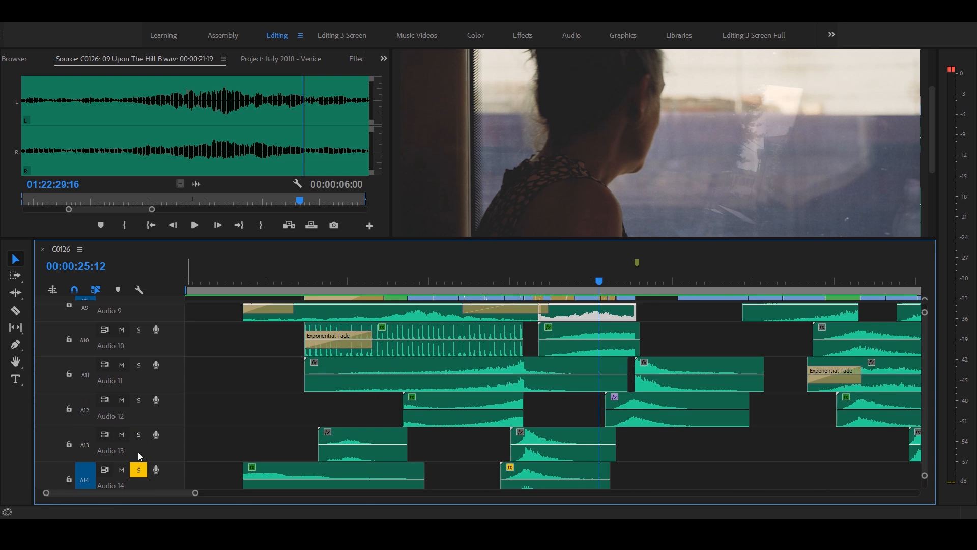
pyautogui.scroll(-2, 139, 466)
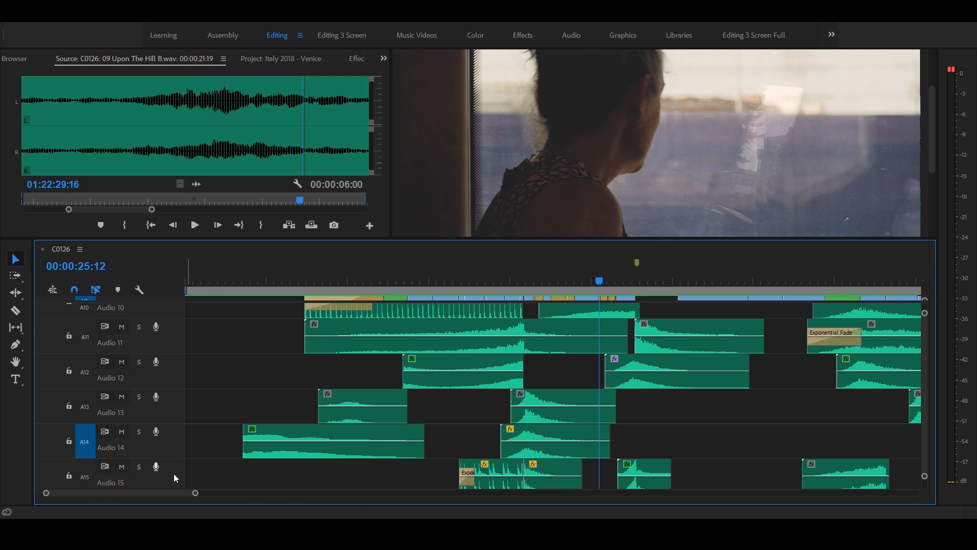
pyautogui.click(138, 463)
pyautogui.scroll(-2, 163, 461)
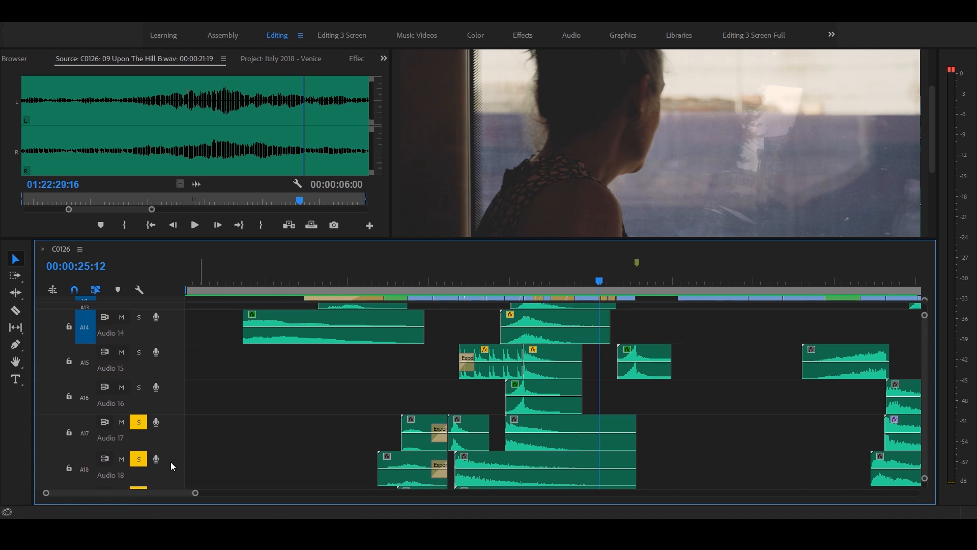
# Turn off solo on audio tracks A17 to A22
pyautogui.click(141, 424)
pyautogui.click(139, 461)
pyautogui.scroll(-2, 139, 463)
pyautogui.click(138, 437)
pyautogui.click(139, 470)
pyautogui.scroll(-2, 174, 463)
pyautogui.click(139, 440)
pyautogui.click(138, 474)
# Turn off solo on audio tracks A23 to A27
pyautogui.scroll(-2, 224, 463)
pyautogui.click(138, 425)
pyautogui.scroll(-1, 143, 474)
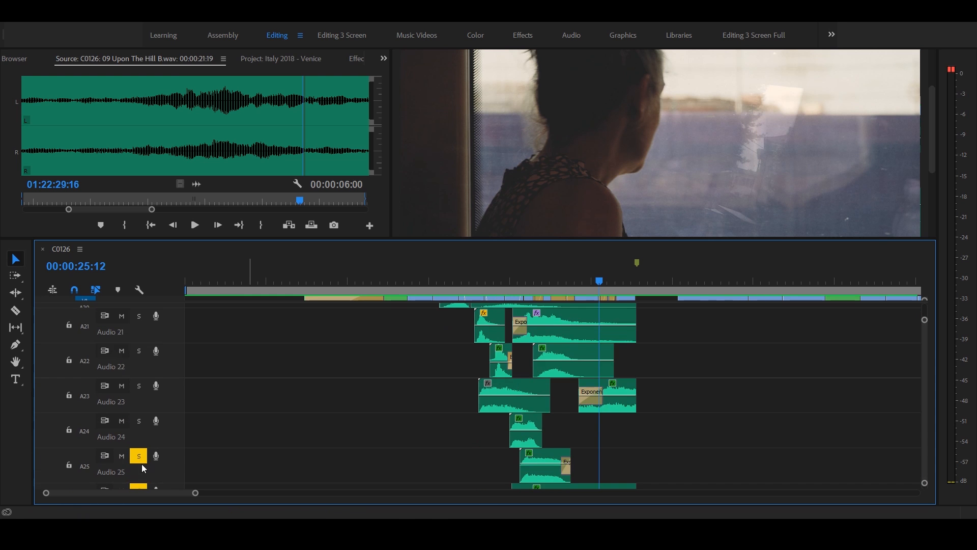
pyautogui.scroll(-1, 145, 473)
pyautogui.scroll(-1, 219, 471)
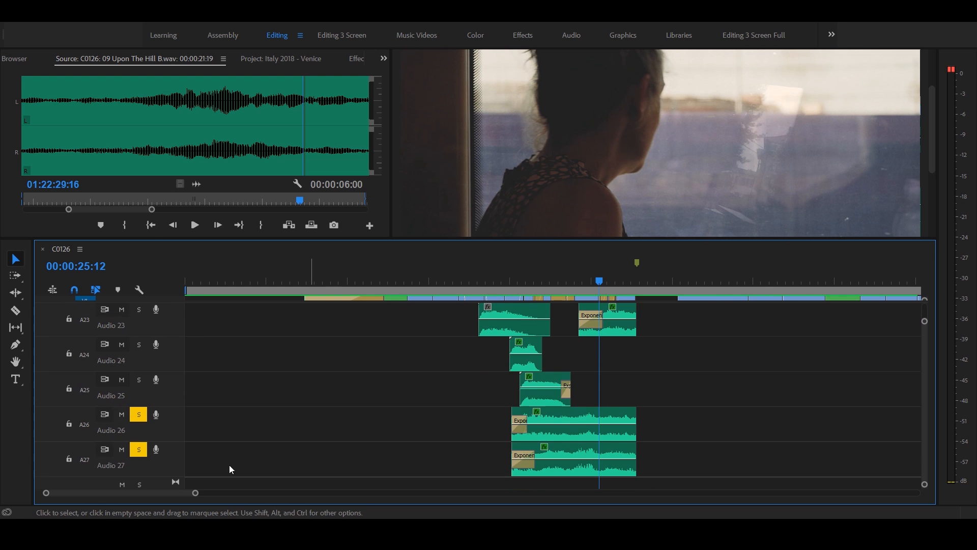
pyautogui.click(138, 450)
# Maximize the C0126 timeline to fill the workspace, showing the middle audio tracks A7 to A17
pyautogui.scroll(4, 319, 456)
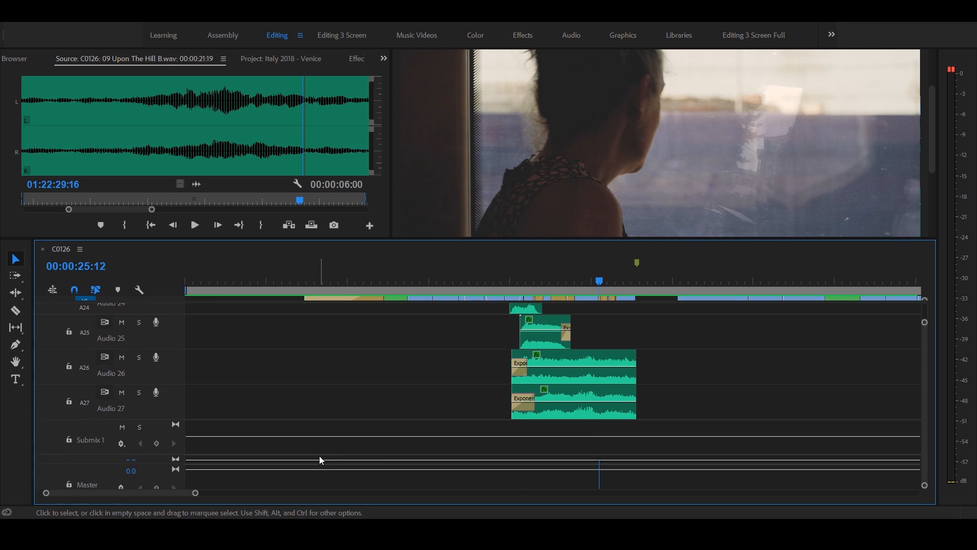
pyautogui.scroll(5, 680, 410)
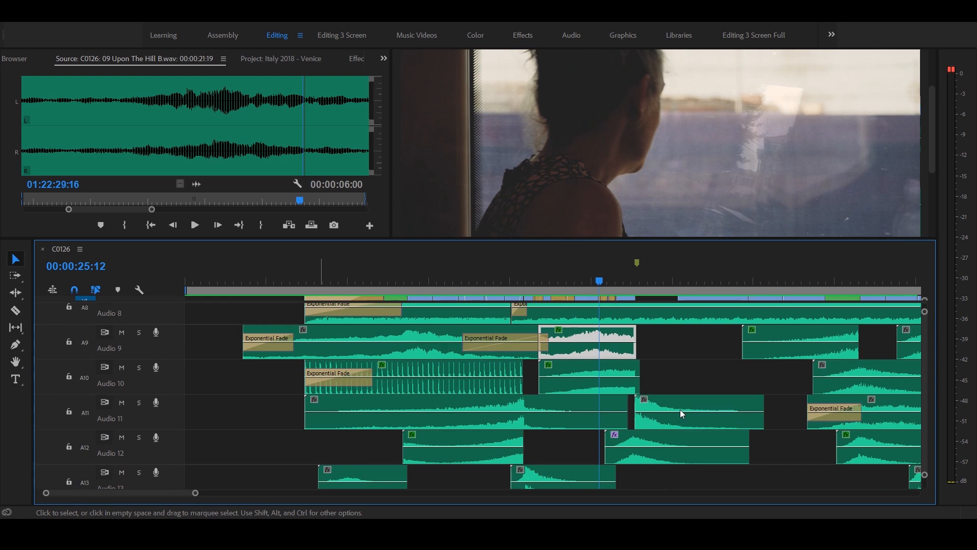
pyautogui.press('`')
pyautogui.scroll(1, 662, 331)
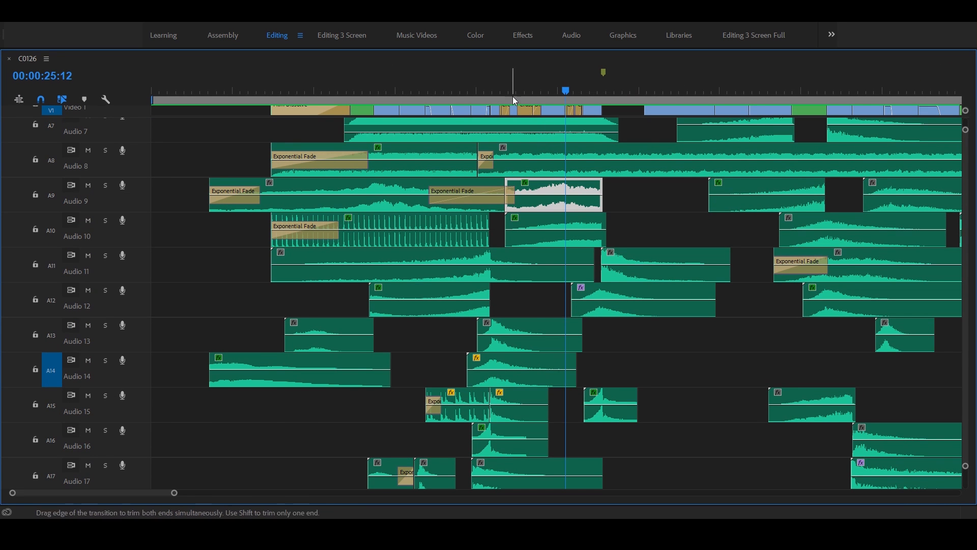
# Restore the full workspace, step frame by frame back and forth around 00:00:20:04, and play the transition with the full mix
pyautogui.click(487, 91)
pyautogui.press('`')
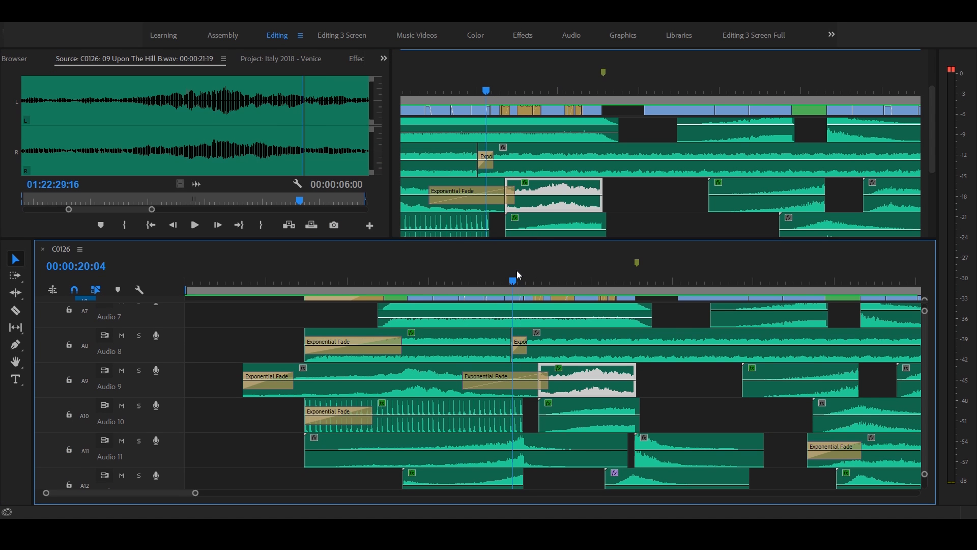
pyautogui.press('Right')
pyautogui.press('Right')
pyautogui.press('Right')
pyautogui.press('Right')
pyautogui.press('Right')
pyautogui.press('Right')
pyautogui.press('Right')
pyautogui.press('Right')
pyautogui.press('Right')
pyautogui.press('Right')
pyautogui.press('Right')
pyautogui.press('Right')
pyautogui.press('Right')
pyautogui.press('Right')
pyautogui.press('Right')
pyautogui.press('Right')
pyautogui.press('Right')
pyautogui.press('Right')
pyautogui.press('Right')
pyautogui.press('Right')
pyautogui.press('Left')
pyautogui.press('Left')
pyautogui.press('Left')
pyautogui.press('Left')
pyautogui.press('Left')
pyautogui.press('Left')
pyautogui.press('Left')
pyautogui.press('Left')
pyautogui.press('Left')
pyautogui.press('Left')
pyautogui.press('Left')
pyautogui.press('Left')
pyautogui.press('Left')
pyautogui.press('Left')
pyautogui.press('Left')
pyautogui.press('Left')
pyautogui.press('Left')
pyautogui.press('Left')
pyautogui.press('Left')
pyautogui.press('Left')
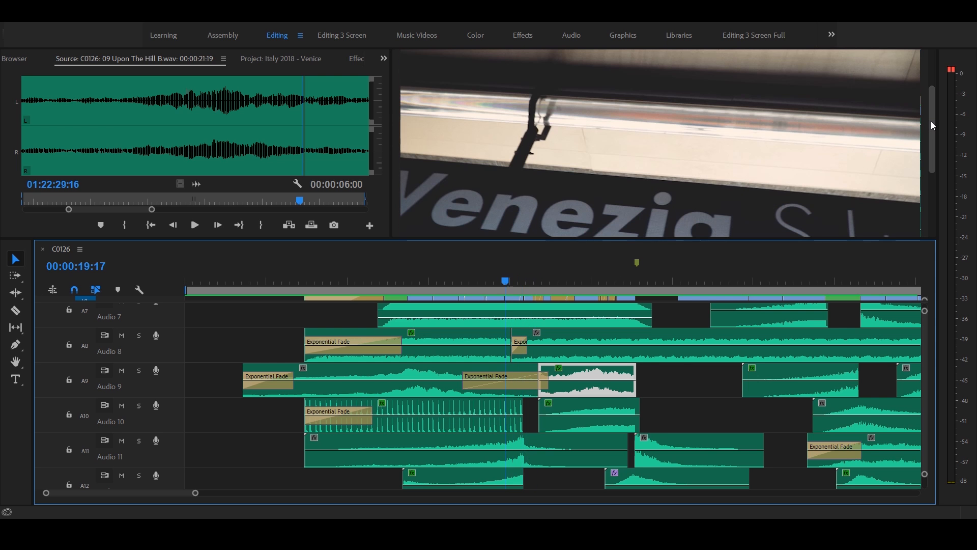
pyautogui.press('space')
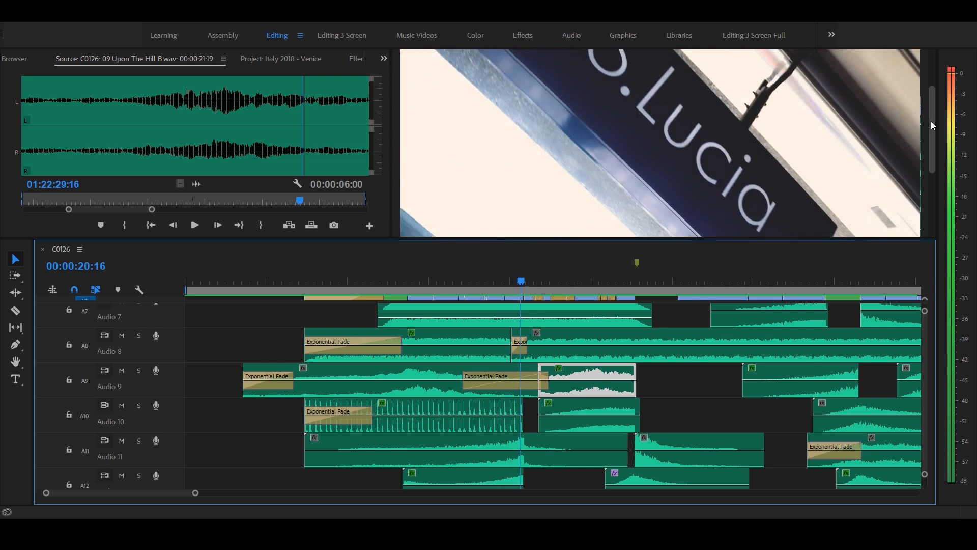
pyautogui.press('space')
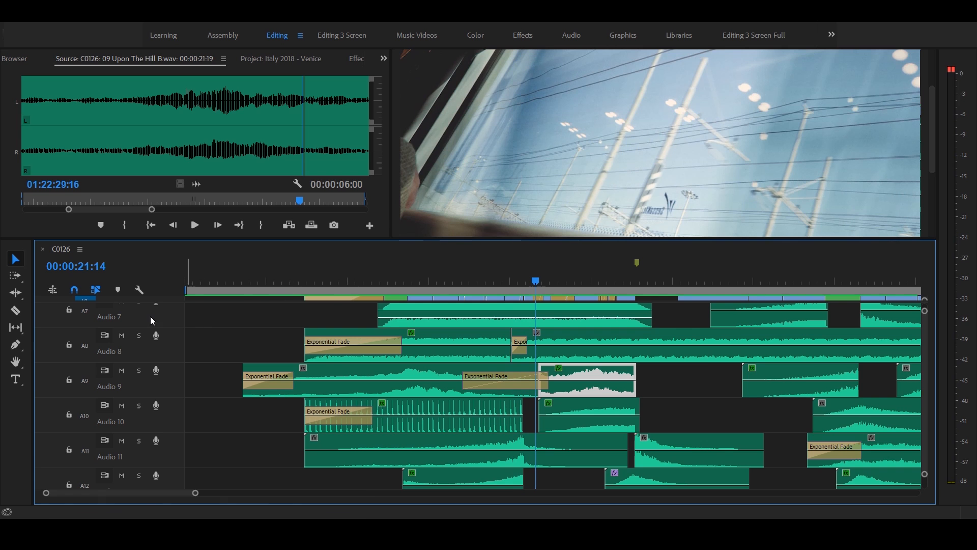
# Maximize the C0126 timeline and examine the layered clips around 00:00:21:14 across audio tracks A2 to A25
pyautogui.press('`')
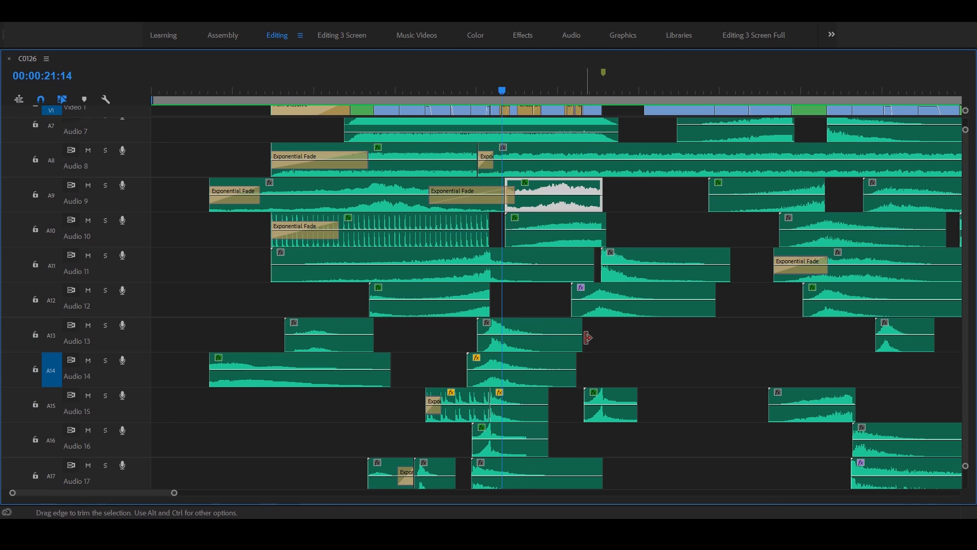
pyautogui.scroll(5, 525, 360)
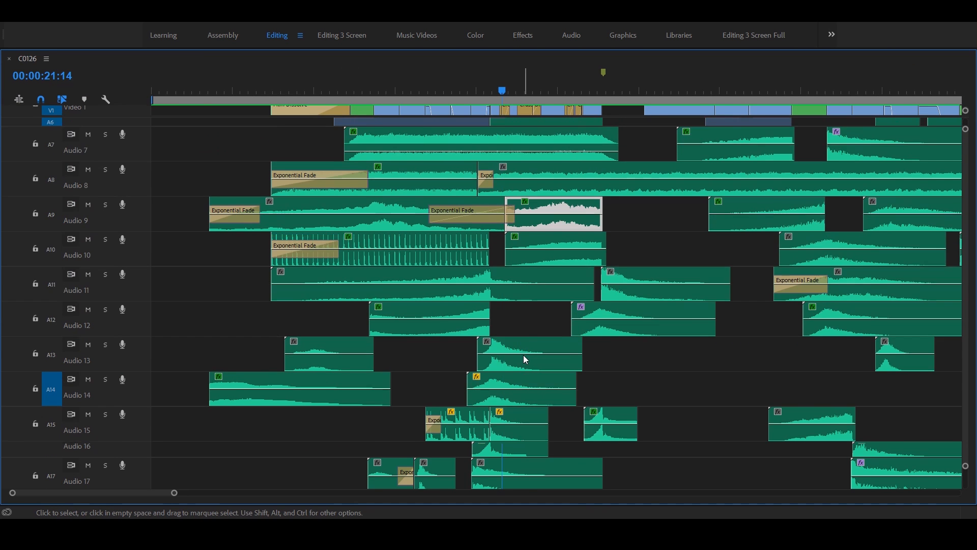
pyautogui.scroll(4, 546, 314)
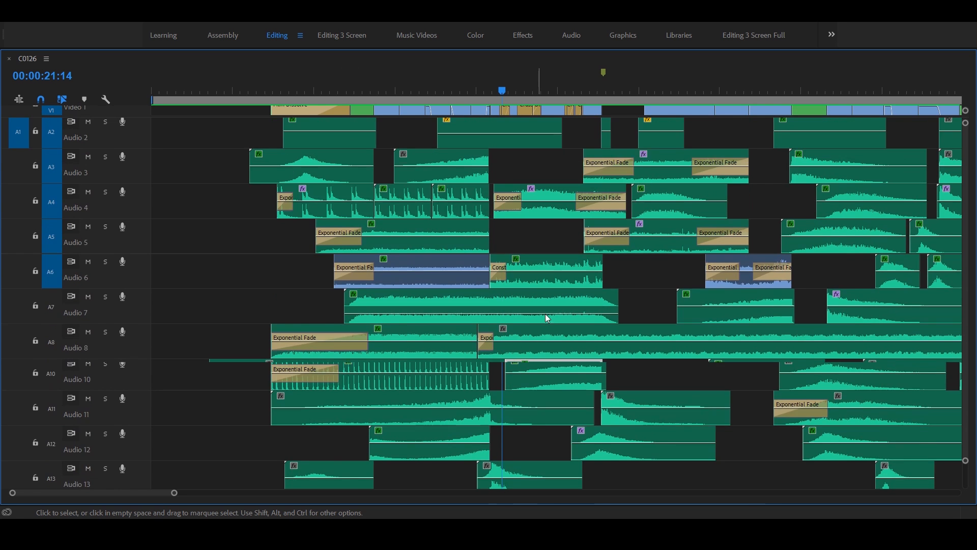
pyautogui.scroll(-8, 547, 321)
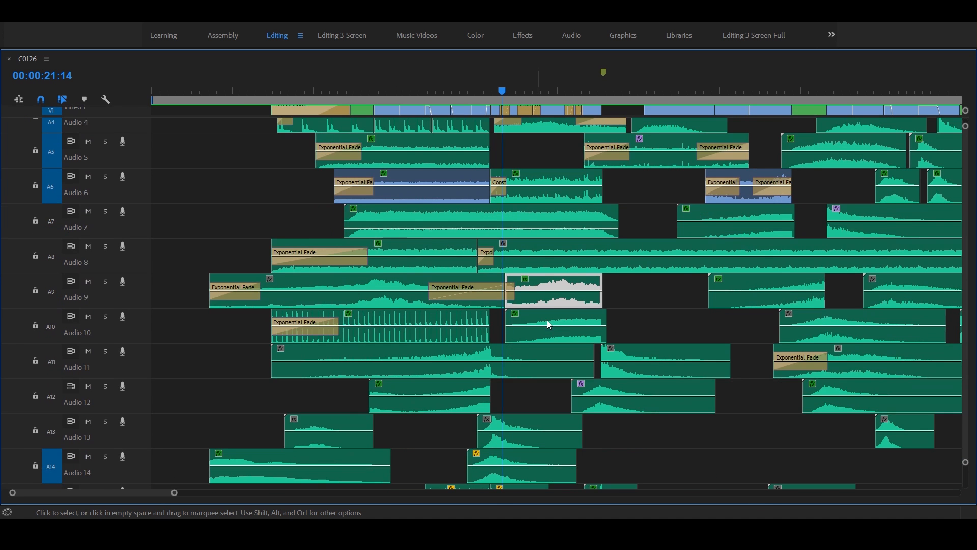
pyautogui.scroll(-4, 548, 324)
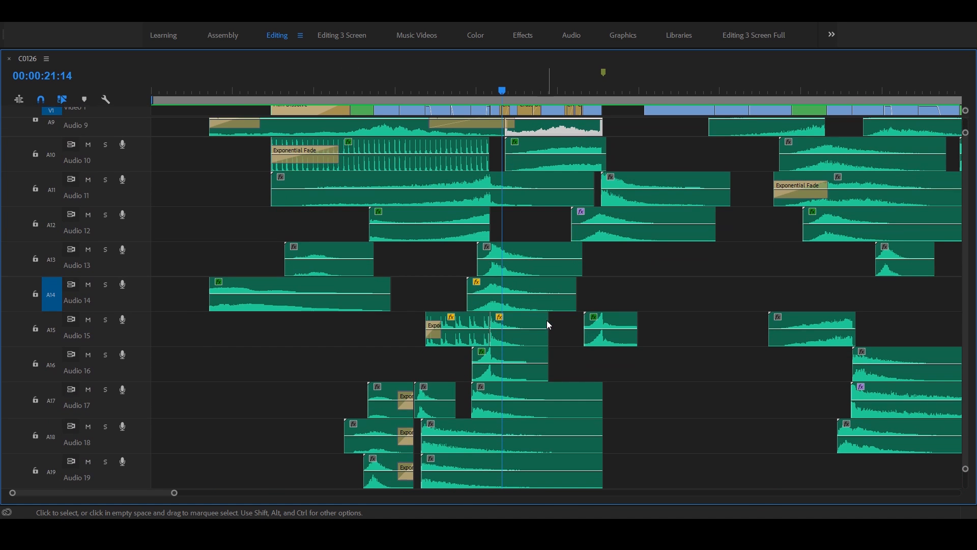
pyautogui.scroll(-3, 548, 325)
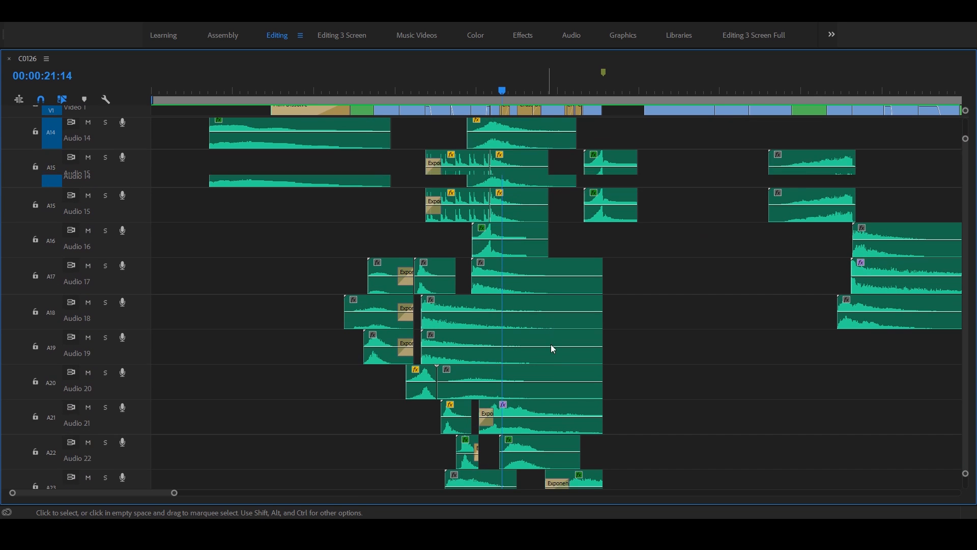
pyautogui.scroll(-3, 656, 378)
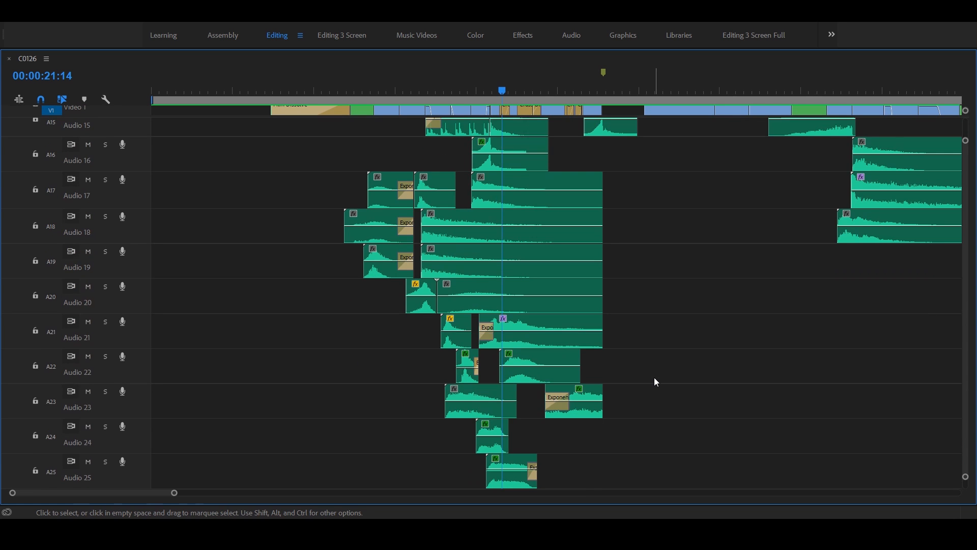
# Solo audio tracks A13 to A17
pyautogui.scroll(5, 655, 377)
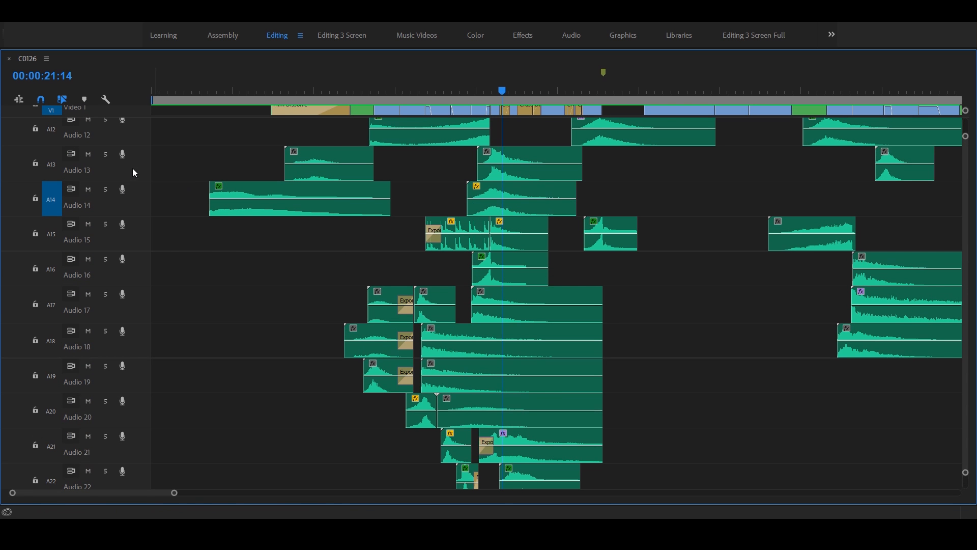
pyautogui.click(106, 154)
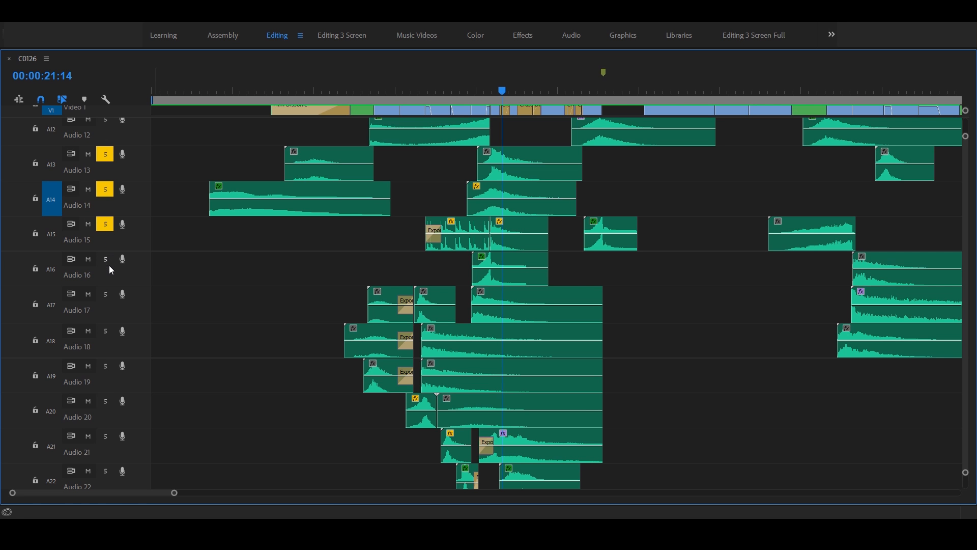
pyautogui.click(106, 295)
# Play the soloed tracks A13 to A17 from 00:00:19:10
pyautogui.click(467, 89)
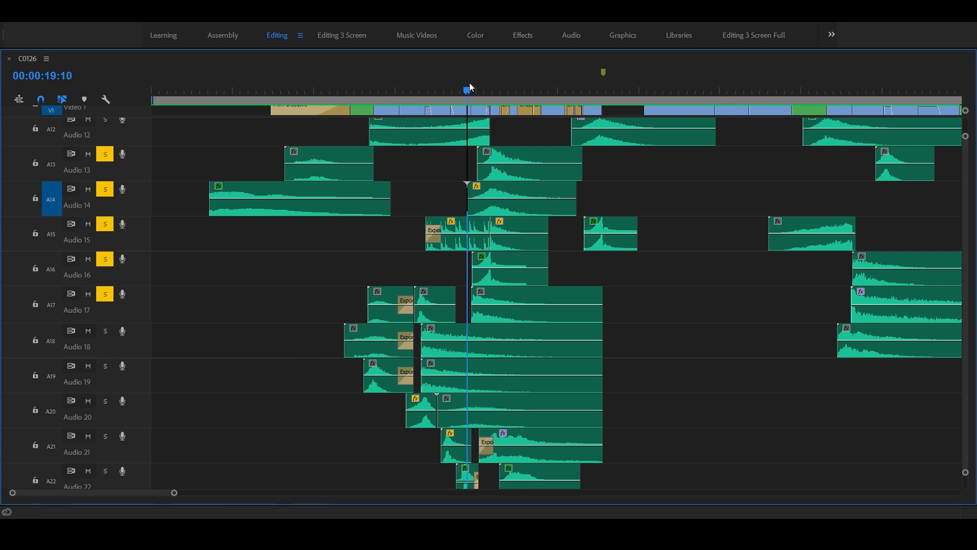
pyautogui.scroll(1, 416, 276)
pyautogui.press('space')
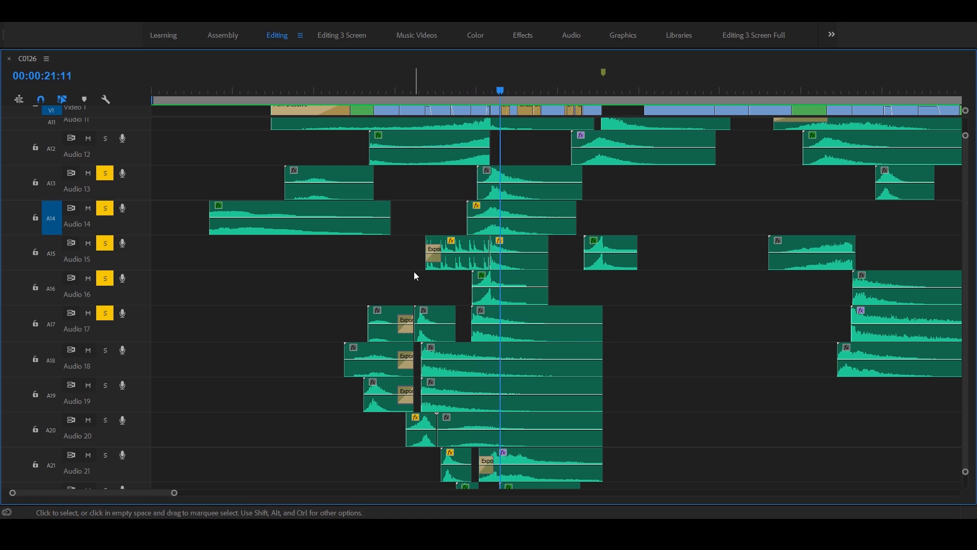
pyautogui.press('space')
# Replay the soloed impact layers from 00:00:20:14
pyautogui.scroll(2, 451, 283)
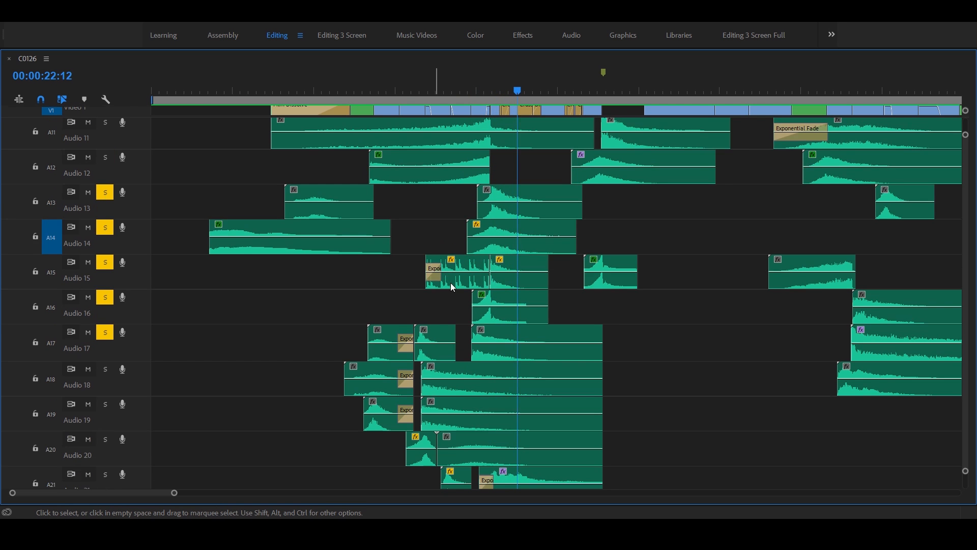
pyautogui.scroll(3, 463, 325)
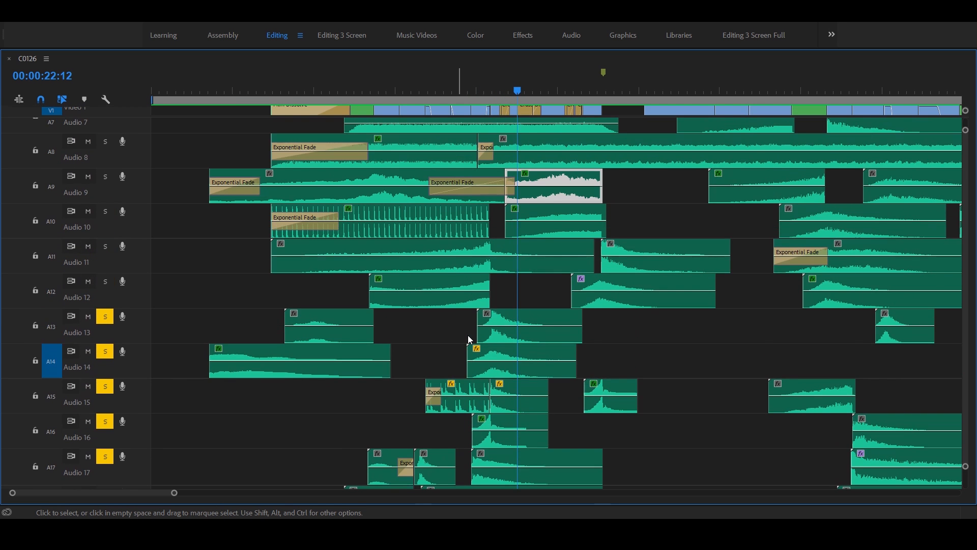
pyautogui.click(486, 89)
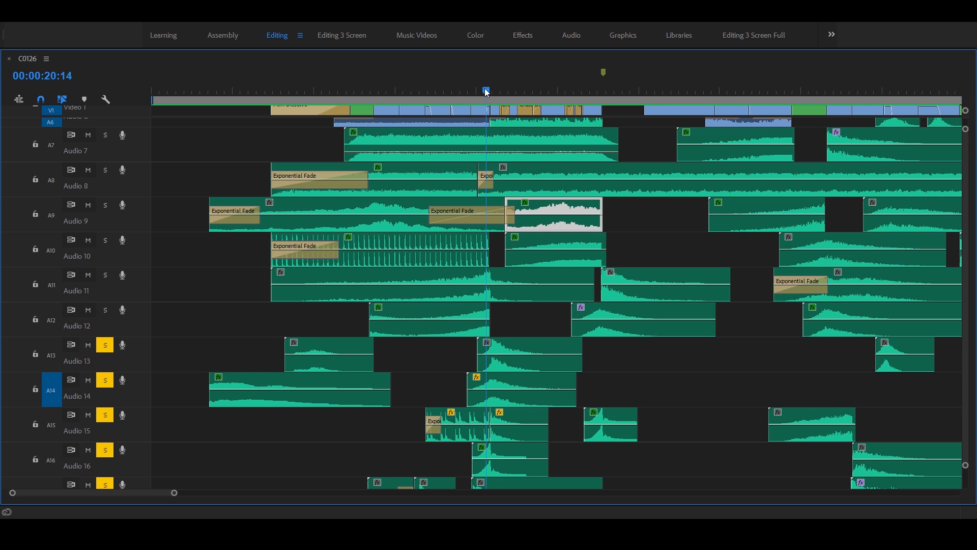
pyautogui.press('space')
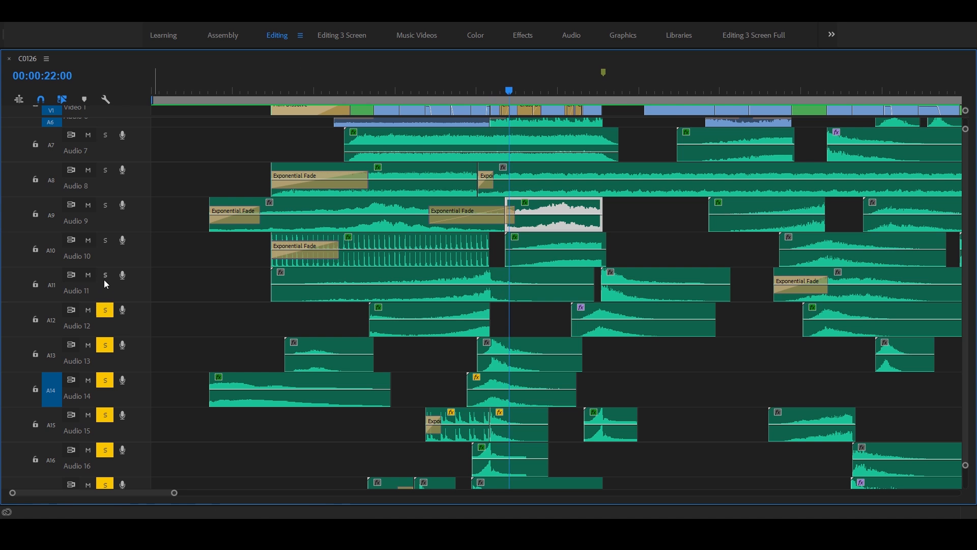
# Add audio tracks A12, A11, A3 and A2 to the soloed group
pyautogui.scroll(5, 225, 381)
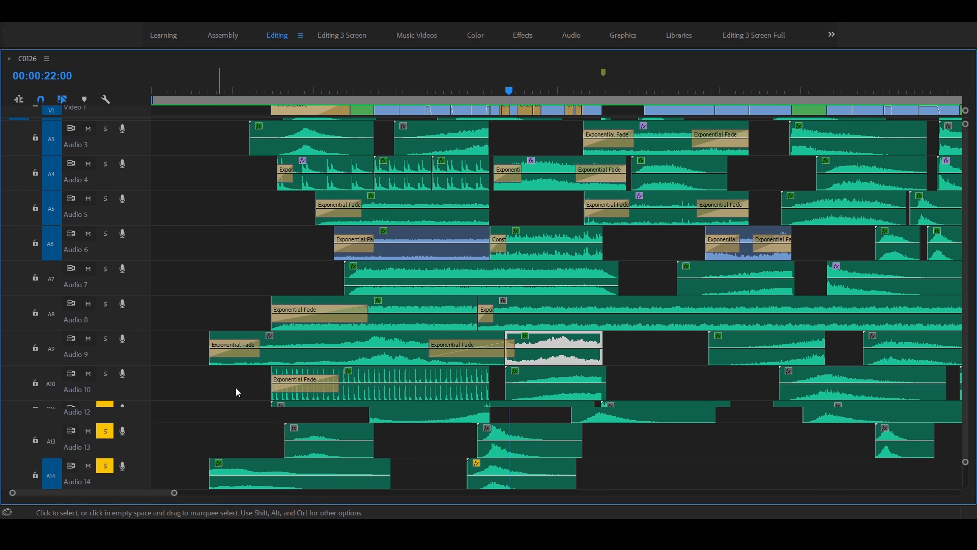
pyautogui.scroll(1, 246, 389)
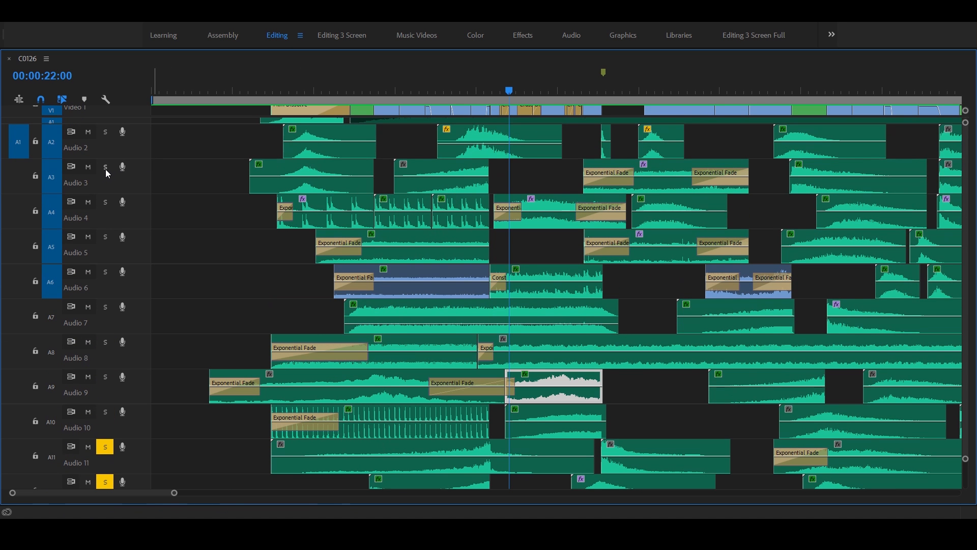
pyautogui.click(106, 133)
pyautogui.scroll(1, 445, 230)
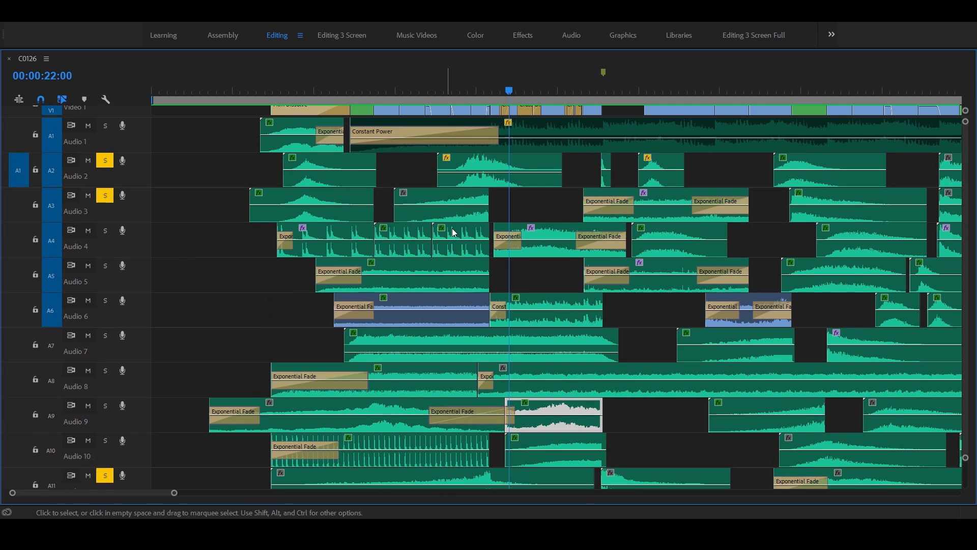
# Load the 10 Long Sub.wav clip from track A2 into the source monitor and play it from 00:59:59:00
pyautogui.doubleClick(486, 158)
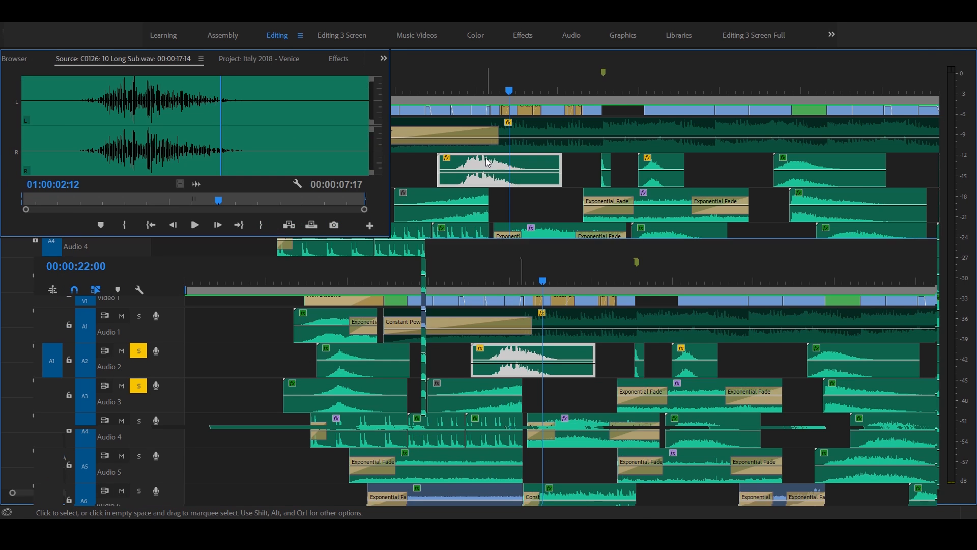
pyautogui.click(63, 153)
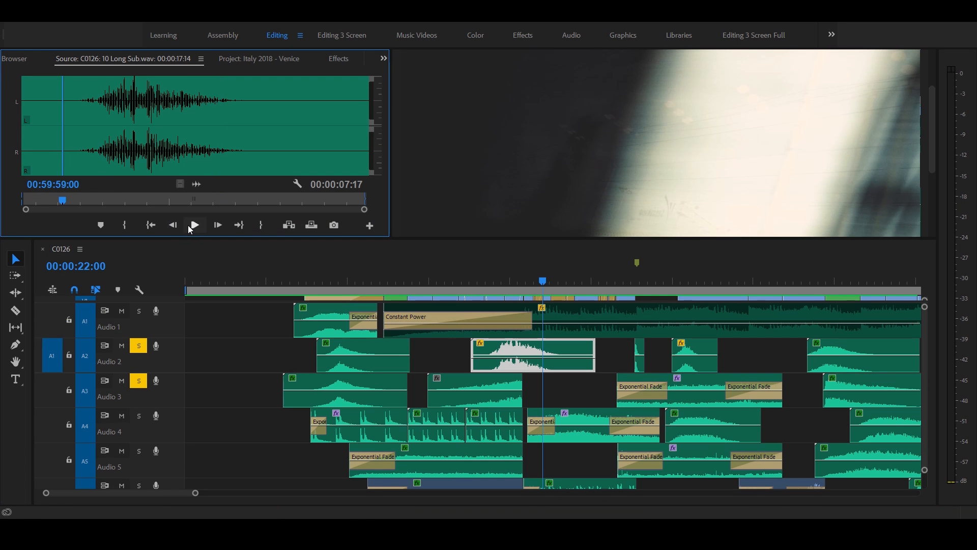
pyautogui.click(189, 226)
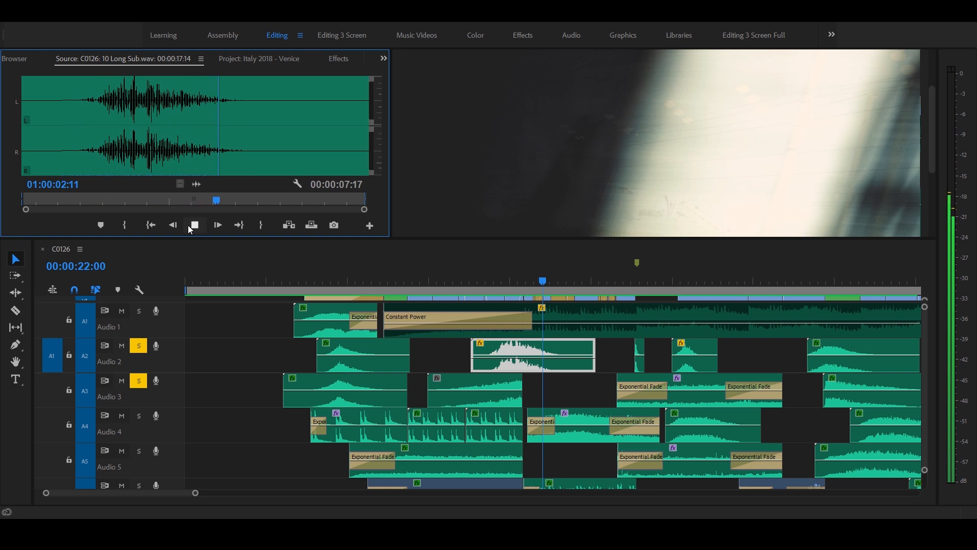
pyautogui.click(188, 225)
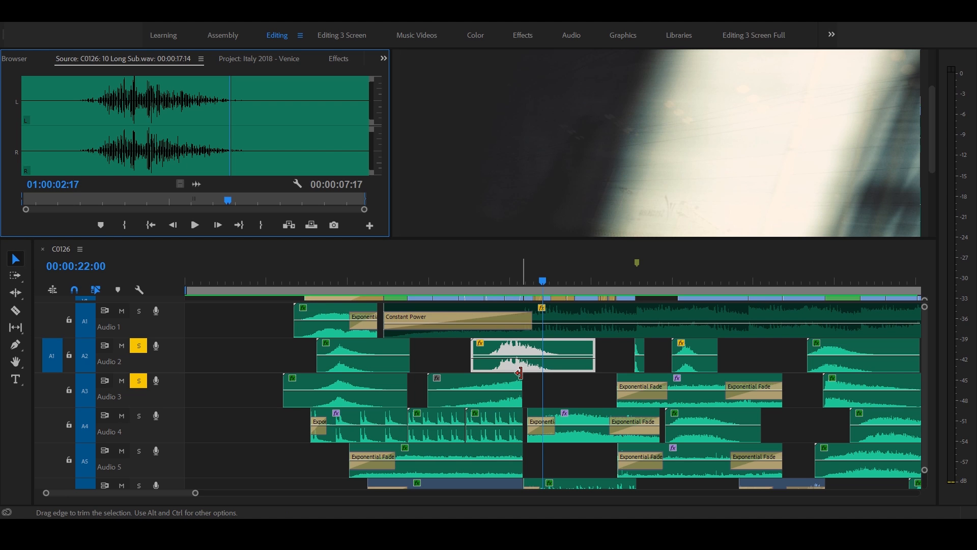
# Turn off solo on audio track A2 and check the soloed tracks A11 to A17
pyautogui.click(139, 346)
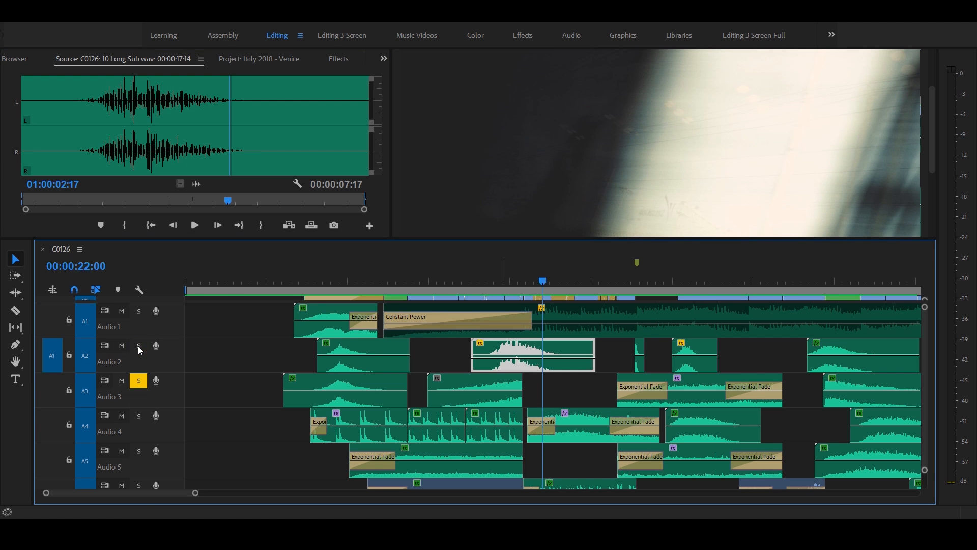
pyautogui.scroll(-6, 204, 432)
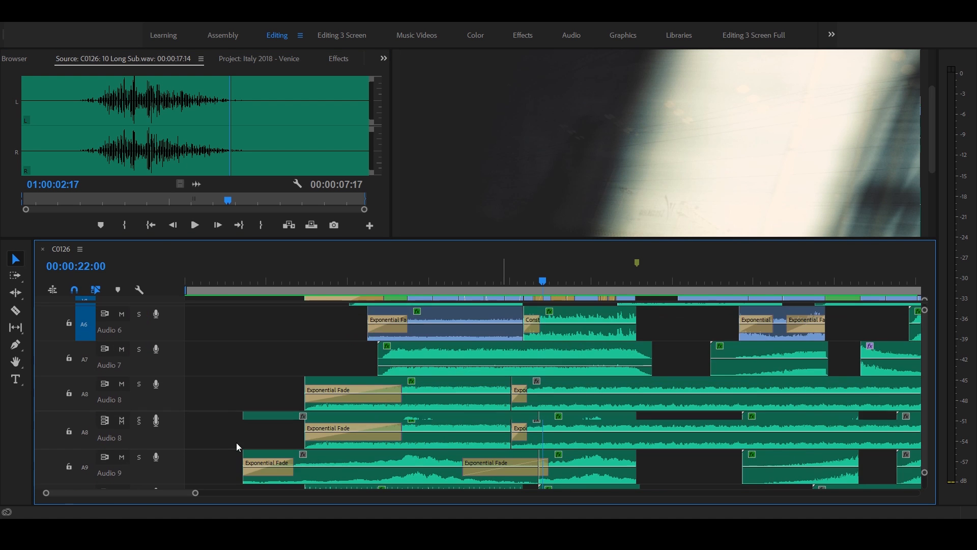
pyautogui.scroll(-4, 254, 447)
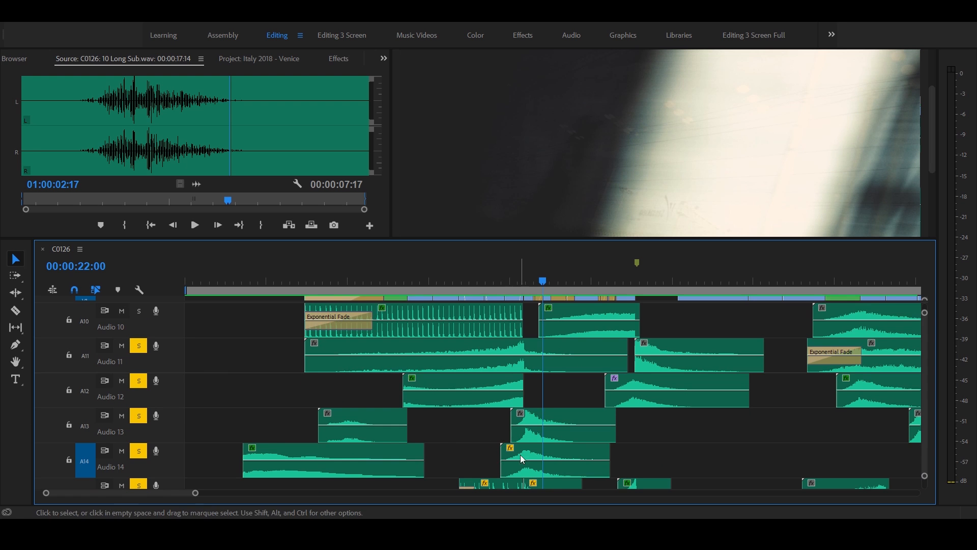
pyautogui.scroll(-4, 585, 445)
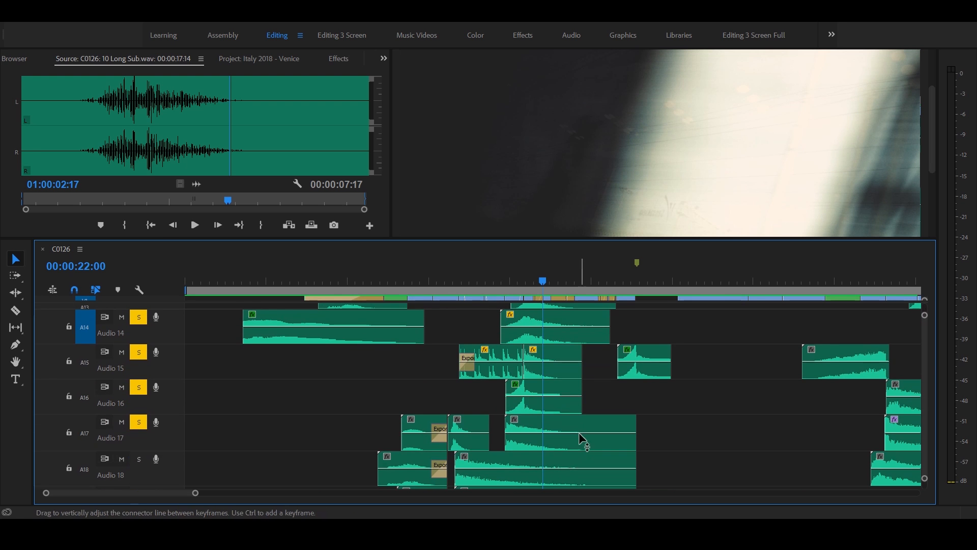
pyautogui.scroll(-1, 578, 442)
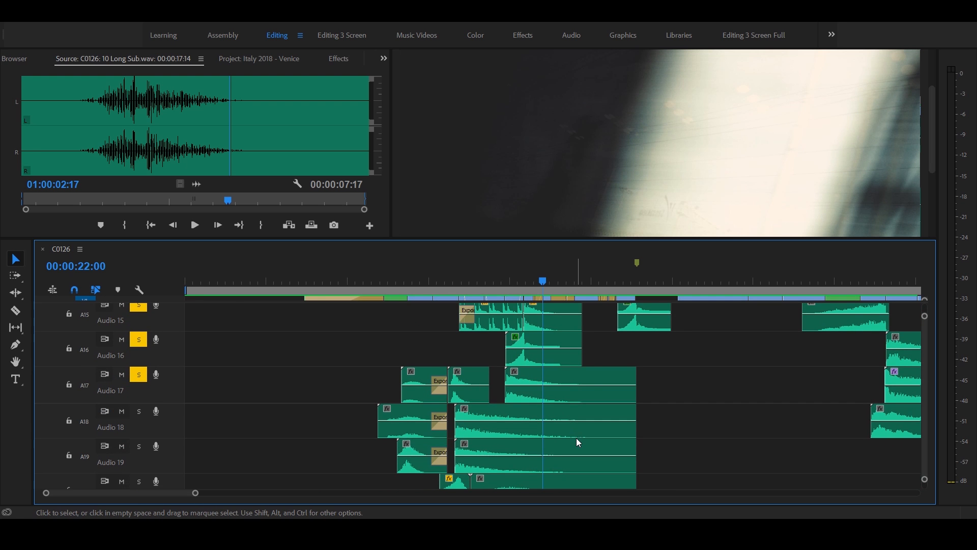
# Play the soloed group in the sequence from 00:00:17:02 and again from 00:00:18:18
pyautogui.scroll(2, 576, 438)
pyautogui.click(463, 278)
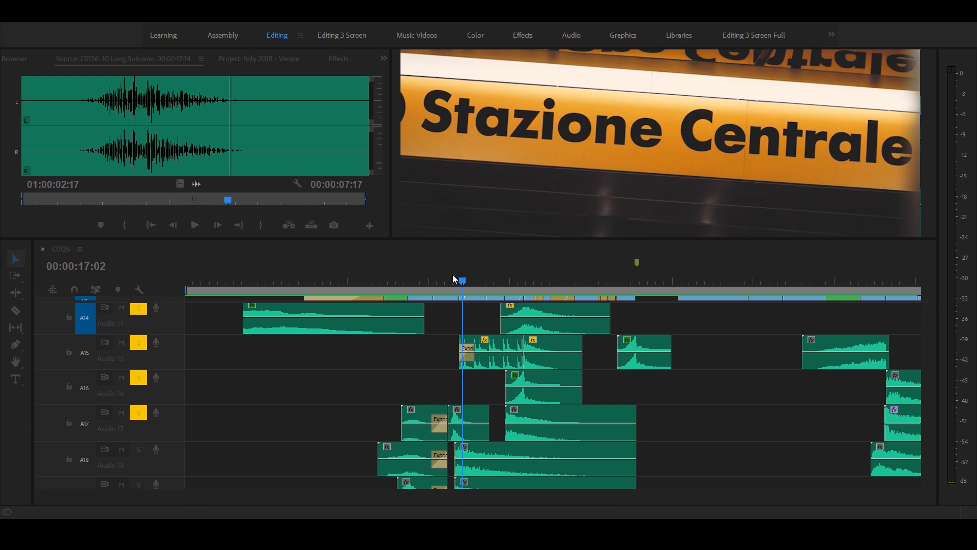
pyautogui.press('space')
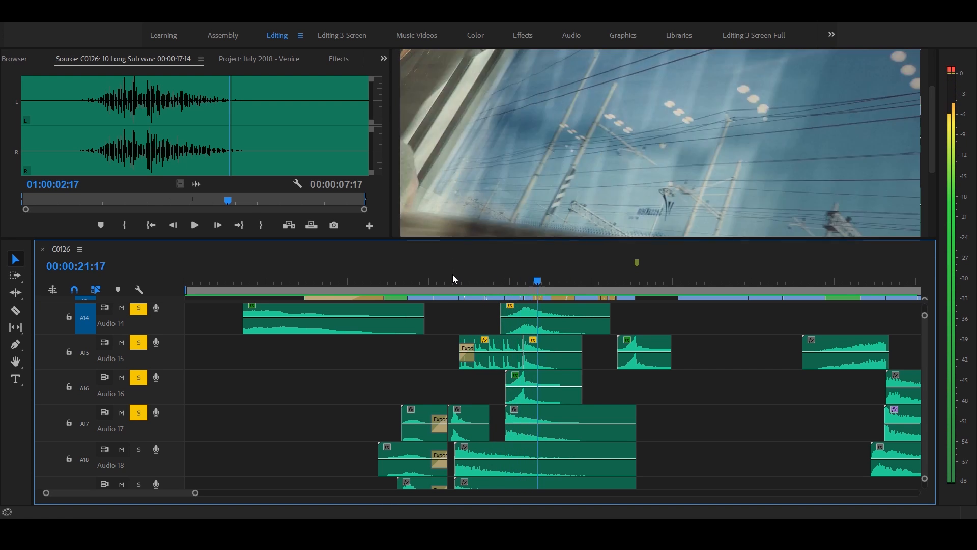
pyautogui.click(489, 280)
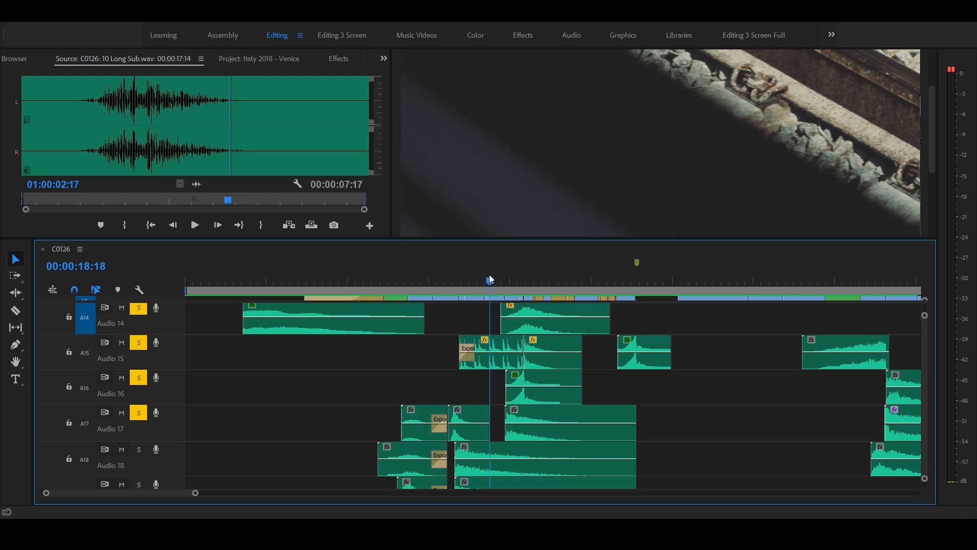
pyautogui.press('space')
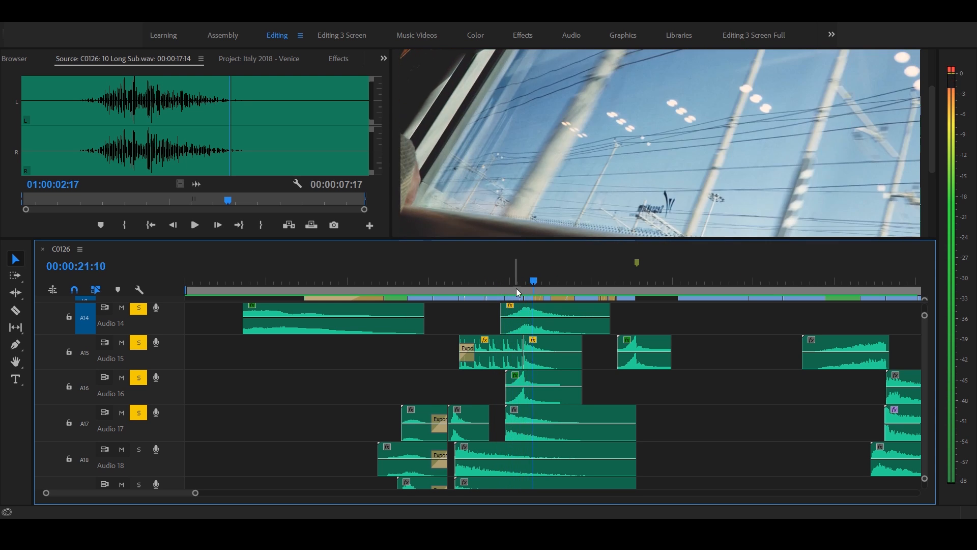
# Play the soloed group in the sequence from 00:00:21:11 up to the marker near 27 seconds
pyautogui.press('space')
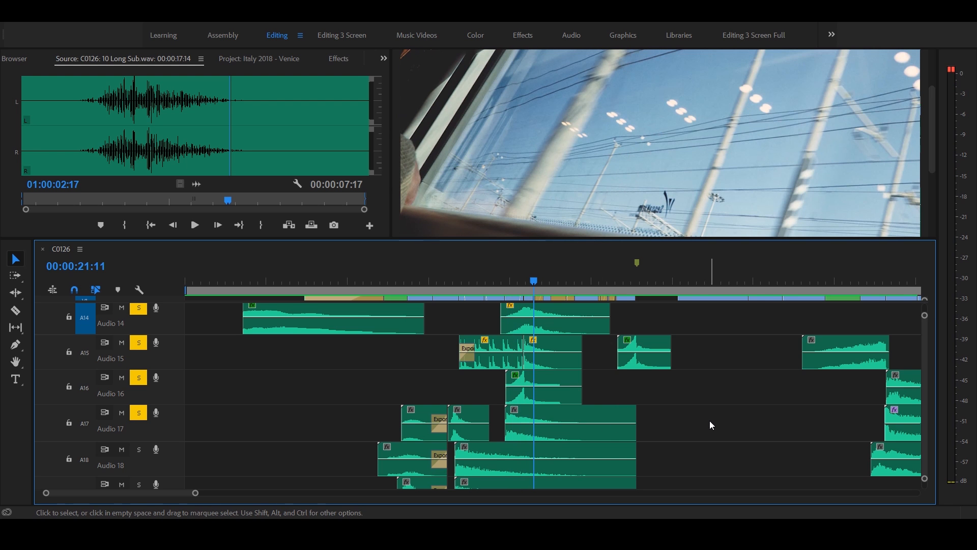
pyautogui.scroll(4, 709, 421)
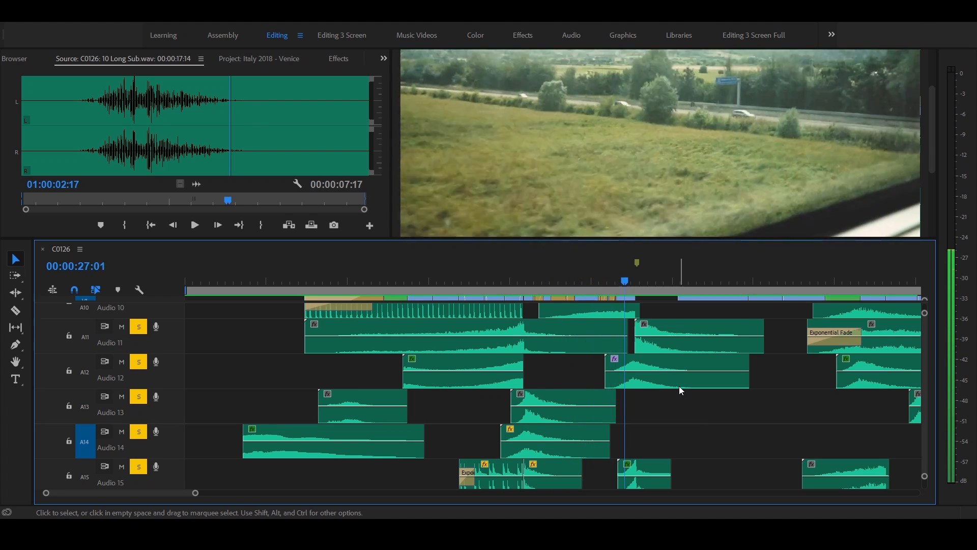
pyautogui.press('space')
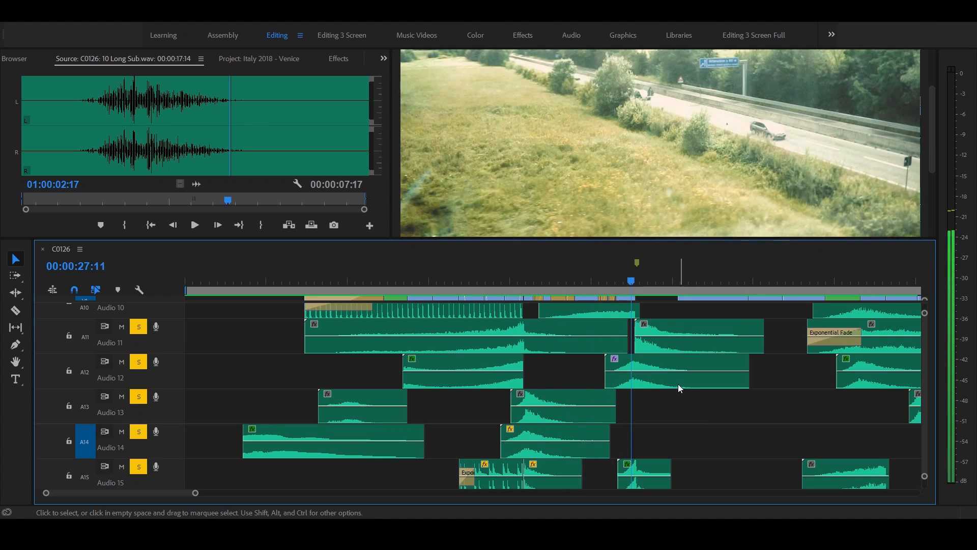
# Move the playhead back to 00:00:26:05 and replay the soloed group through the cut at 00:00:27:18
pyautogui.click(616, 279)
pyautogui.press('Left')
pyautogui.press('Left')
pyautogui.press('Left')
pyautogui.press('Left')
pyautogui.press('Left')
pyautogui.press('Left')
pyautogui.press('Left')
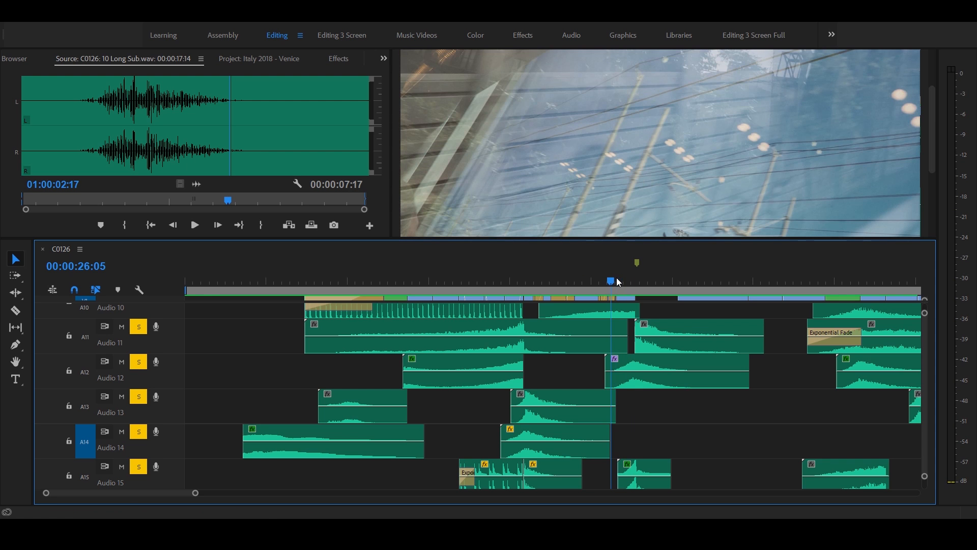
pyautogui.press('space')
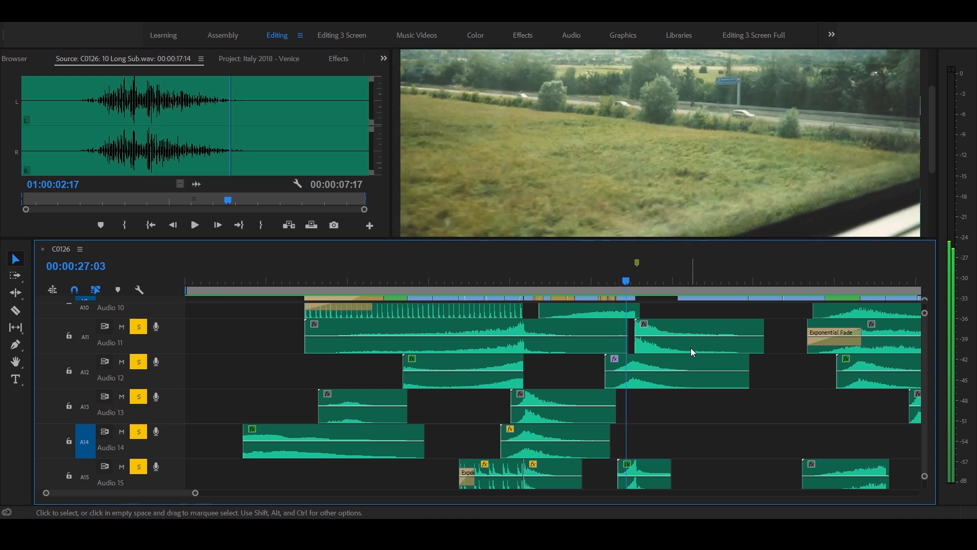
pyautogui.press('space')
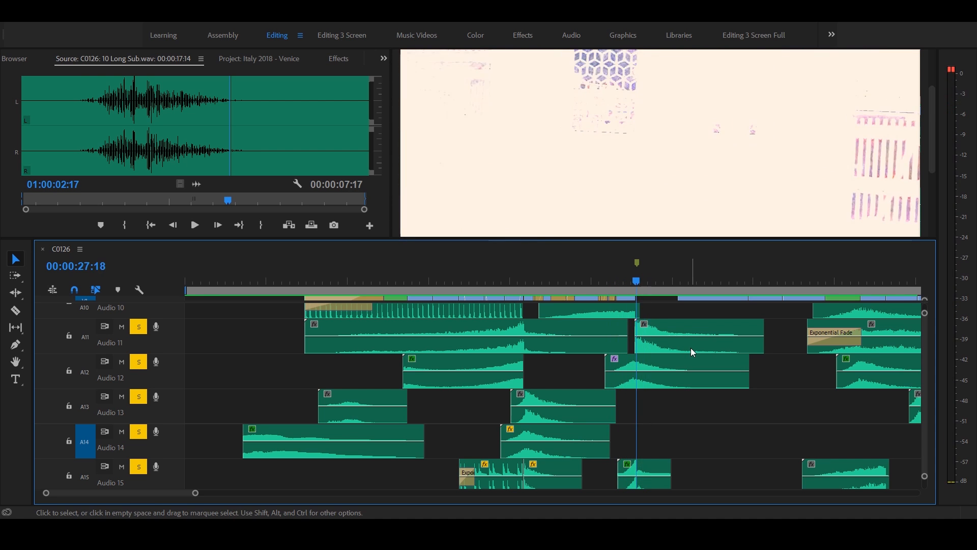
# Turn off solo on audio tracks A11 to A17 and check the remaining lower tracks
pyautogui.scroll(3, 565, 402)
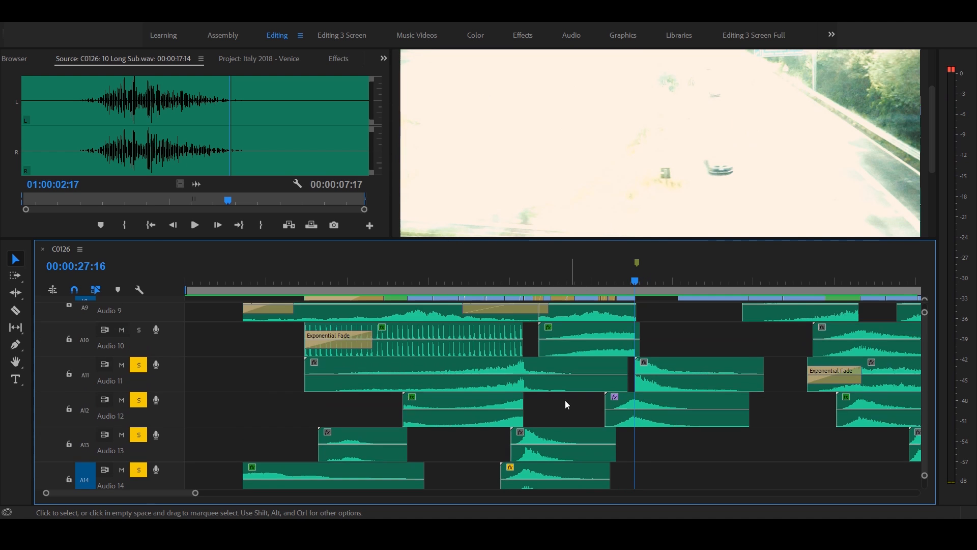
pyautogui.scroll(-1, 565, 404)
pyautogui.click(139, 374)
pyautogui.click(139, 410)
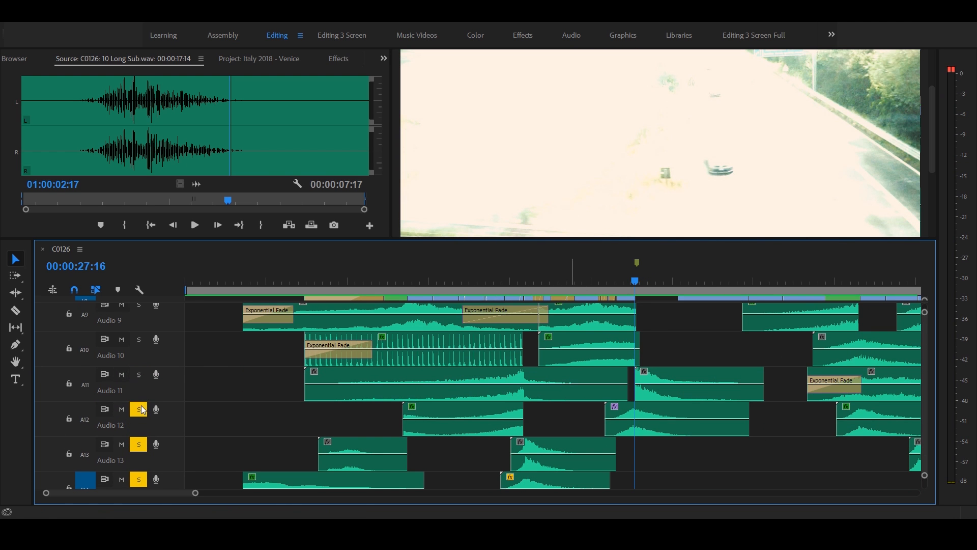
pyautogui.click(136, 449)
pyautogui.scroll(-1, 137, 460)
pyautogui.click(139, 468)
pyautogui.scroll(-2, 140, 473)
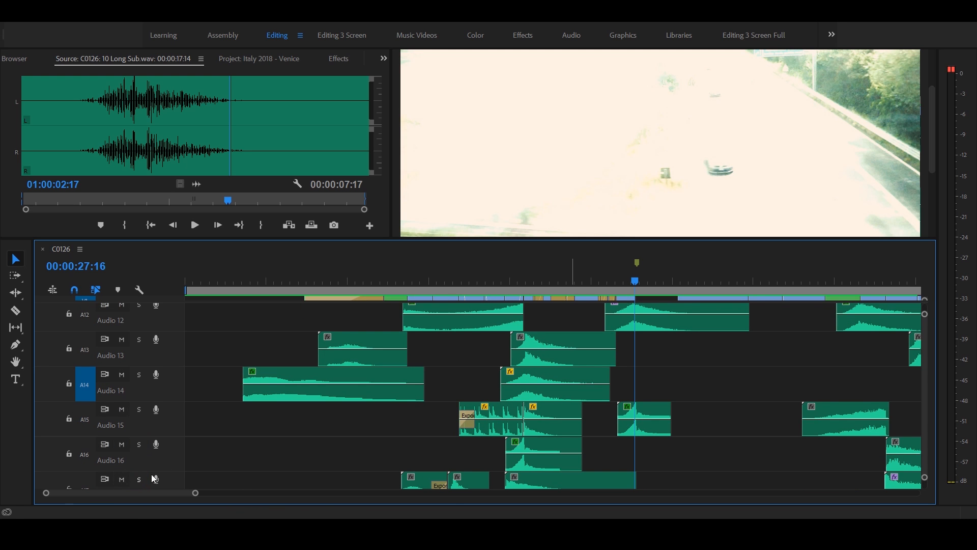
pyautogui.scroll(-8, 177, 461)
pyautogui.scroll(-6, 176, 460)
# Solo audio tracks A4 and A6 and play the sequence from about 20 seconds towards the 27-second marker
pyautogui.scroll(20, 179, 458)
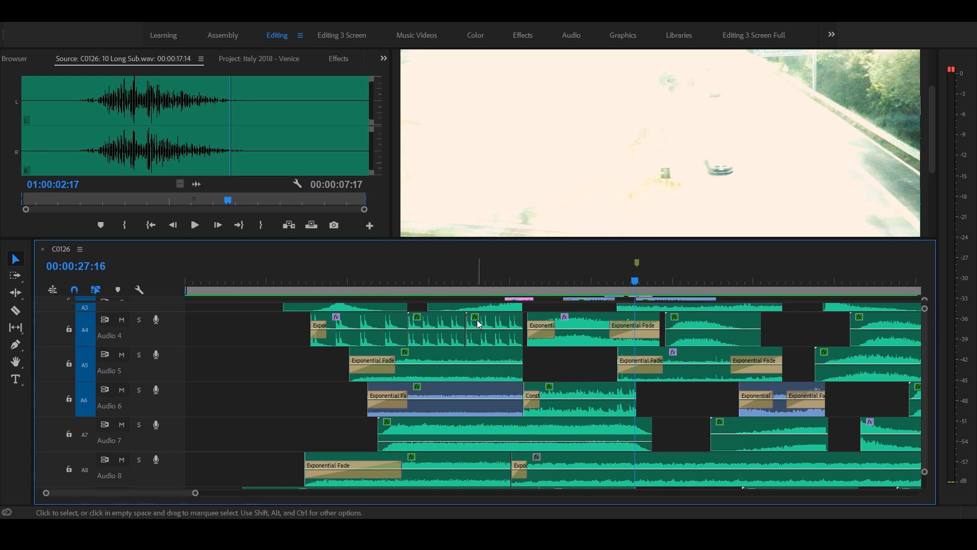
pyautogui.click(524, 268)
pyautogui.press('space')
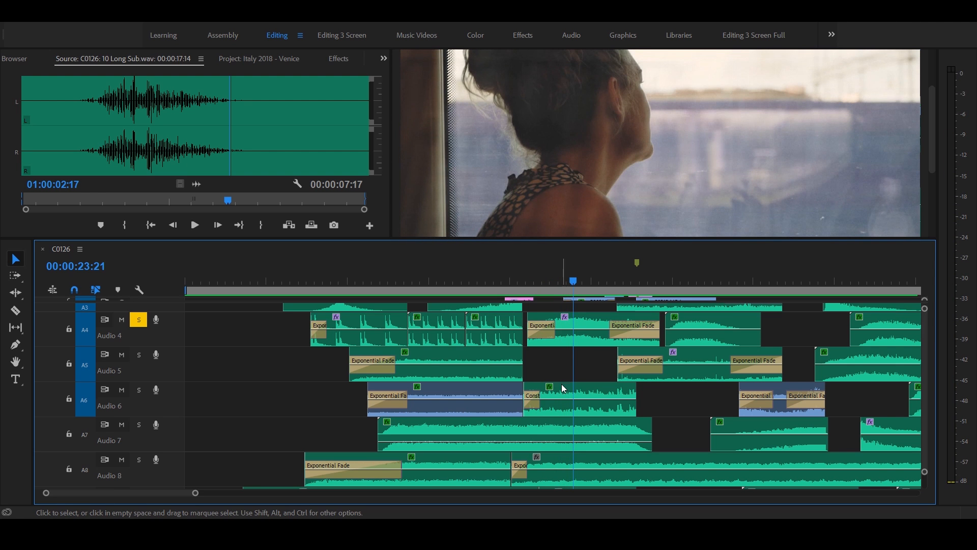
pyautogui.click(139, 390)
pyautogui.press('space')
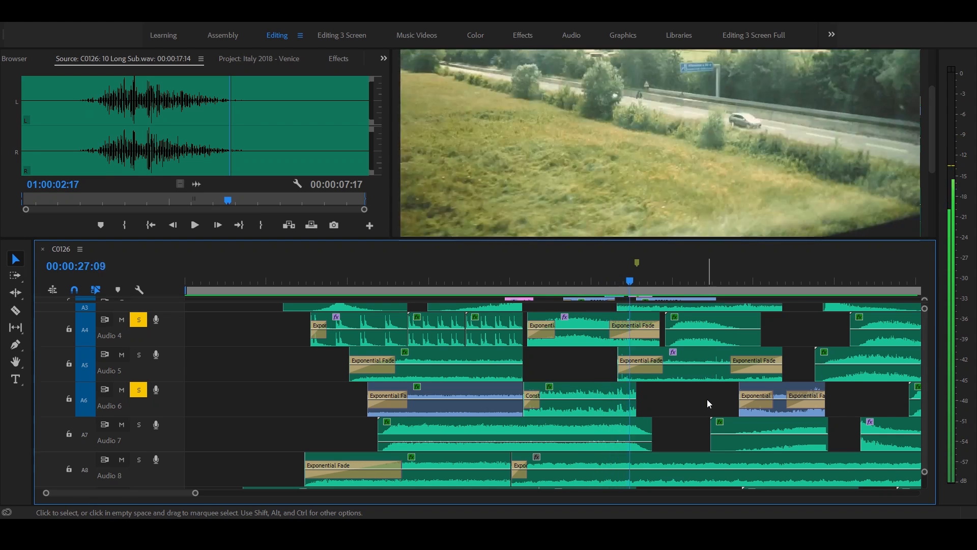
# Step frame by frame back and forth across the cut at the 27-second marker
pyautogui.press('Left')
pyautogui.press('Left')
pyautogui.press('Left')
pyautogui.press('Left')
pyautogui.press('Left')
pyautogui.press('Left')
pyautogui.press('Left')
pyautogui.press('Left')
pyautogui.press('Left')
pyautogui.press('Left')
pyautogui.press('Left')
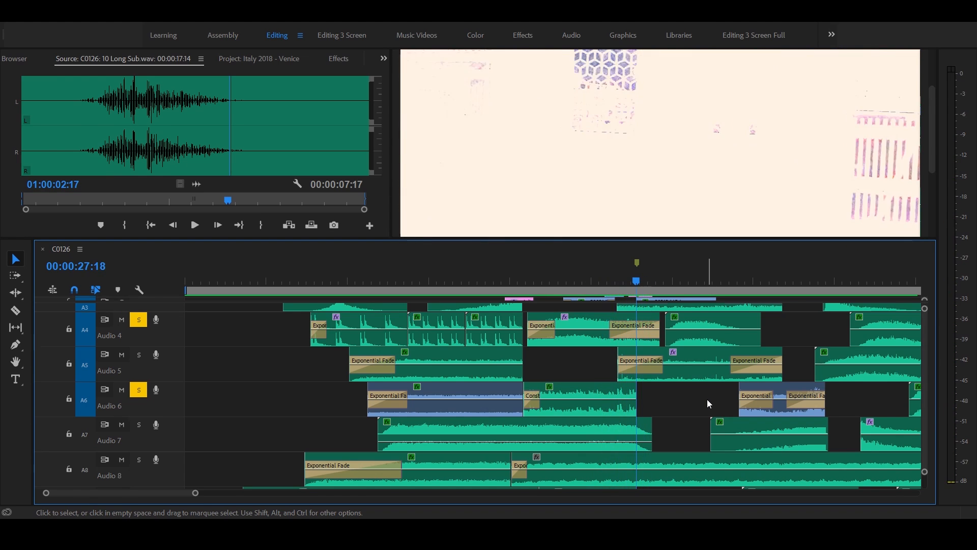
pyautogui.press('Right')
pyautogui.press('Right')
pyautogui.press('Right')
pyautogui.press('Right')
pyautogui.press('Right')
pyautogui.press('Right')
pyautogui.press('Right')
pyautogui.press('Right')
pyautogui.press('Right')
pyautogui.press('Right')
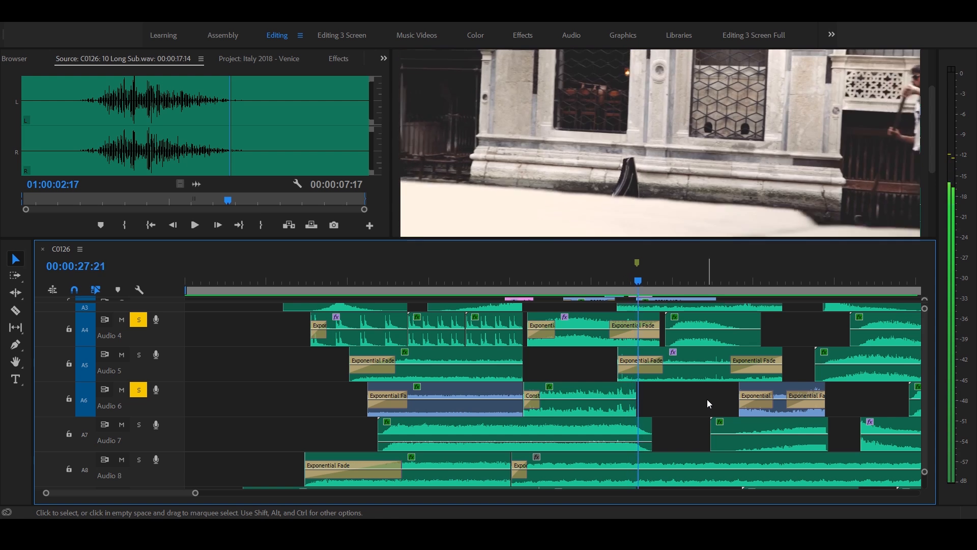
# Step frame by frame from the short clip on audio track A2 back to 00:00:27:07
pyautogui.scroll(5, 692, 414)
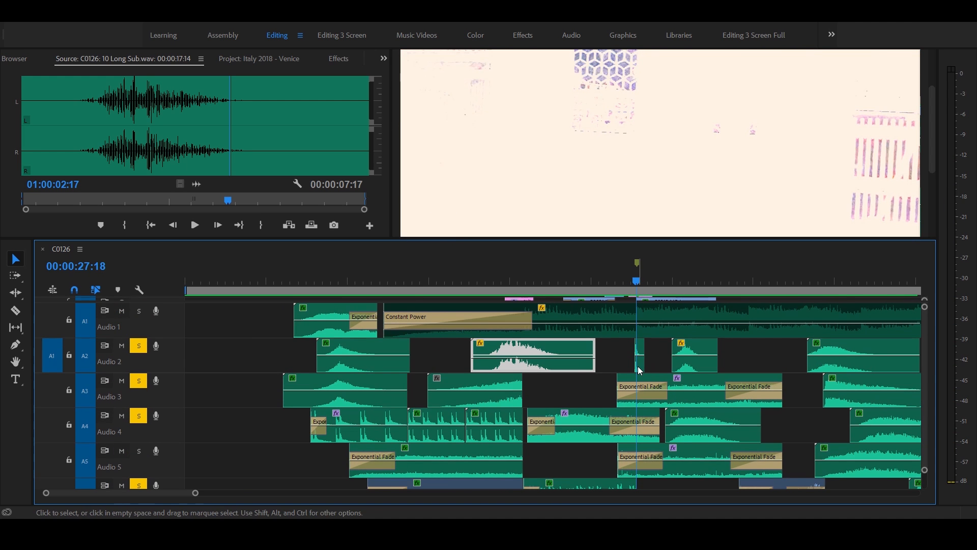
pyautogui.press('Left')
pyautogui.press('Left')
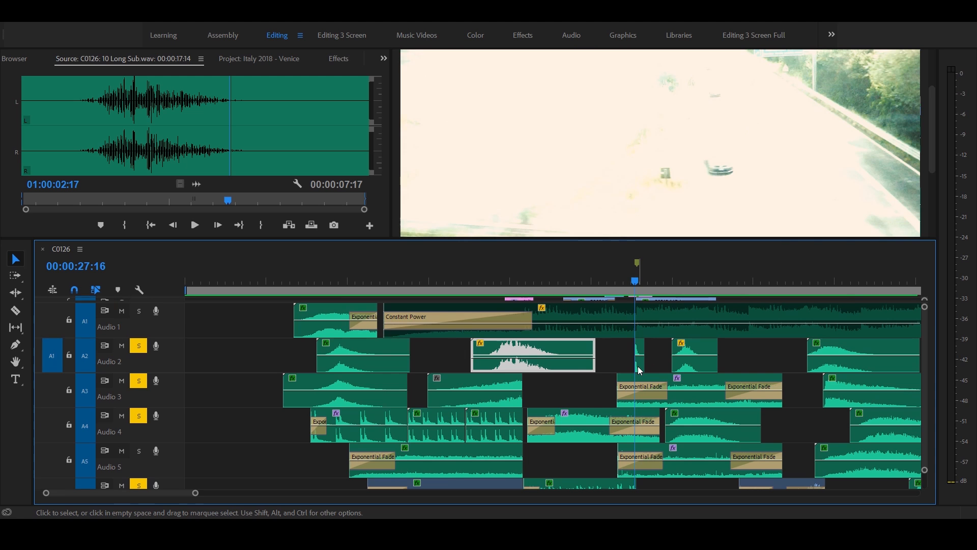
pyautogui.press('Left')
pyautogui.press('Left')
pyautogui.press('Left')
pyautogui.press('Left')
pyautogui.press('Left')
pyautogui.press('Left')
pyautogui.press('Left')
pyautogui.press('Left')
pyautogui.press('Left')
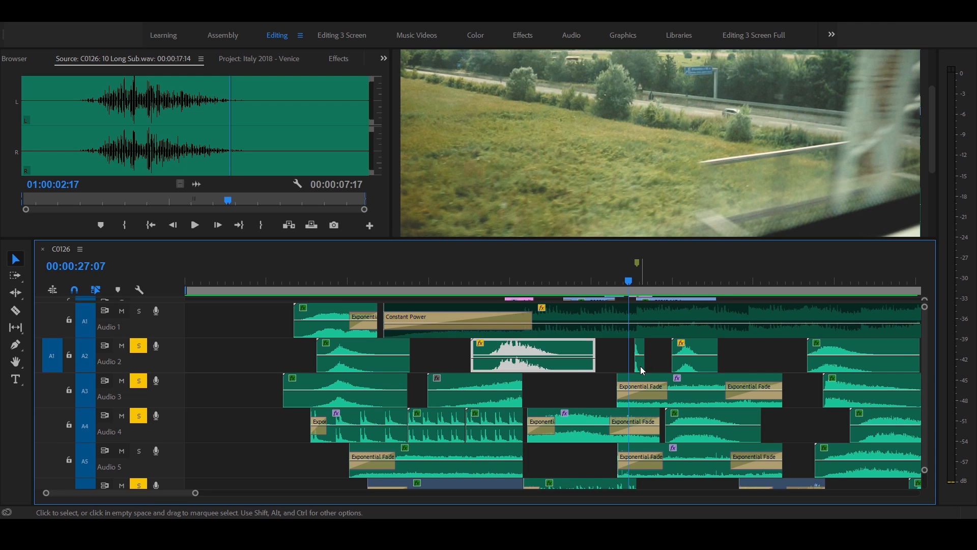
# Play the soloed tracks across the cut from 00:00:27:07, then return the playhead to 00:00:27:01
pyautogui.press('-')
pyautogui.press('=')
pyautogui.press('=')
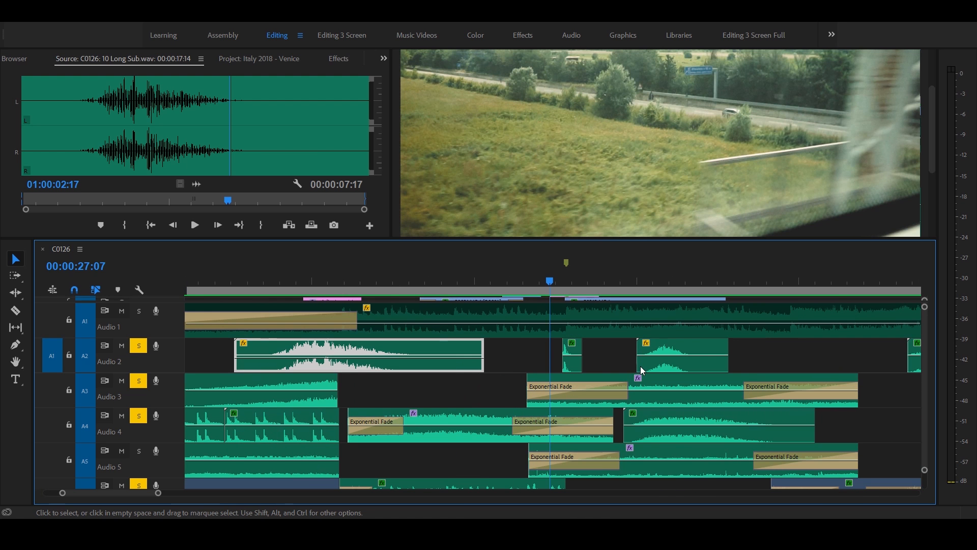
pyautogui.press('space')
pyautogui.press('space')
pyautogui.press('Up')
pyautogui.press('Up')
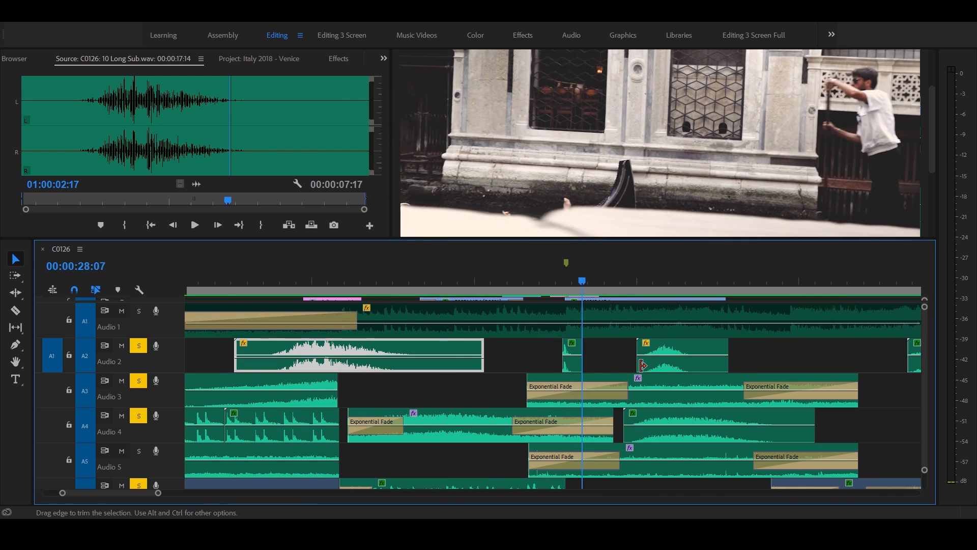
pyautogui.press('Up')
pyautogui.press('Up')
pyautogui.press('Up')
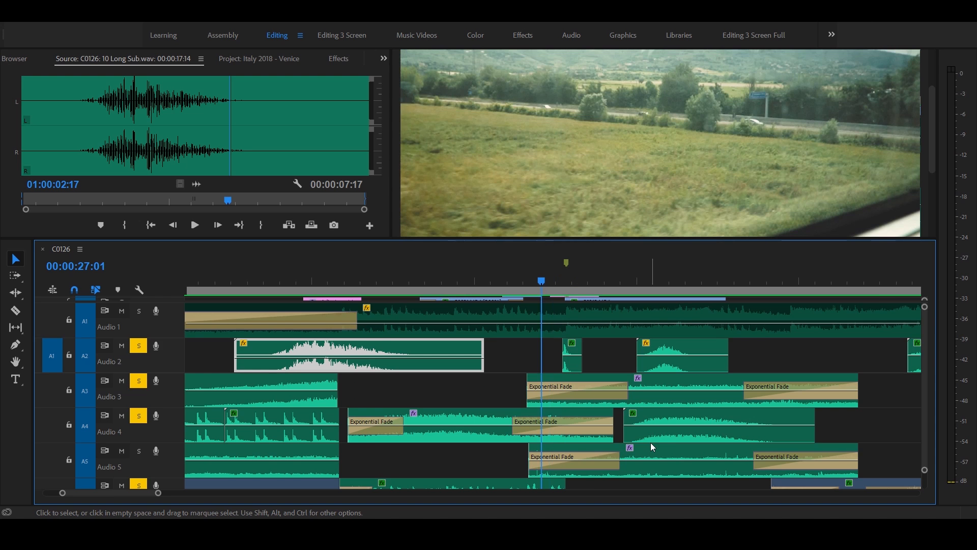
# Load the DS 03 Escalate.mp3 clip from track A10 into the source monitor and play it
pyautogui.scroll(-4, 652, 447)
pyautogui.scroll(-2, 652, 446)
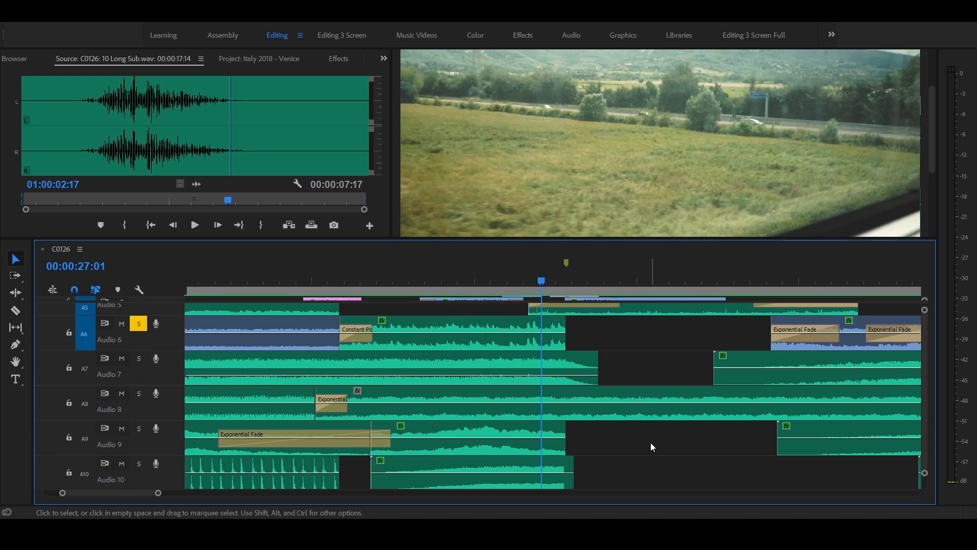
pyautogui.scroll(-3, 651, 446)
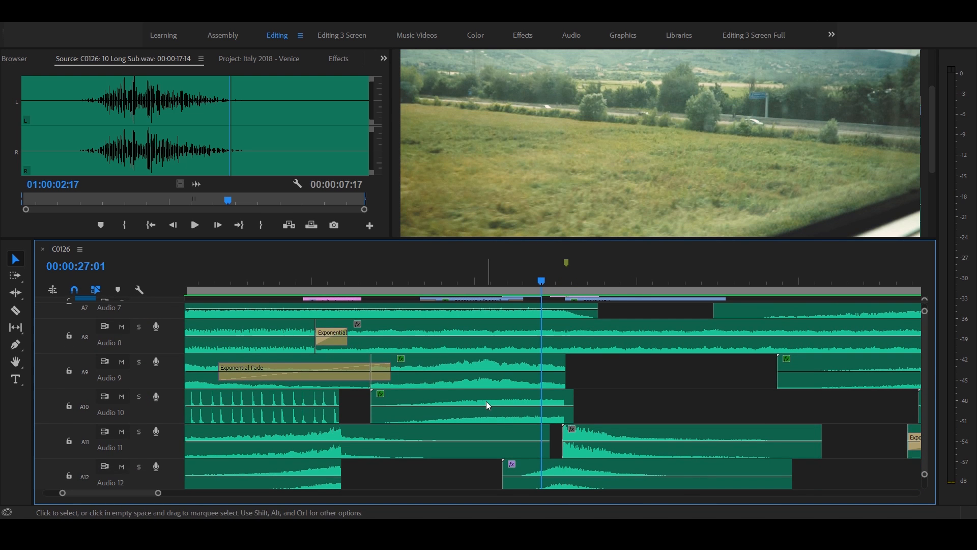
pyautogui.doubleClick(486, 406)
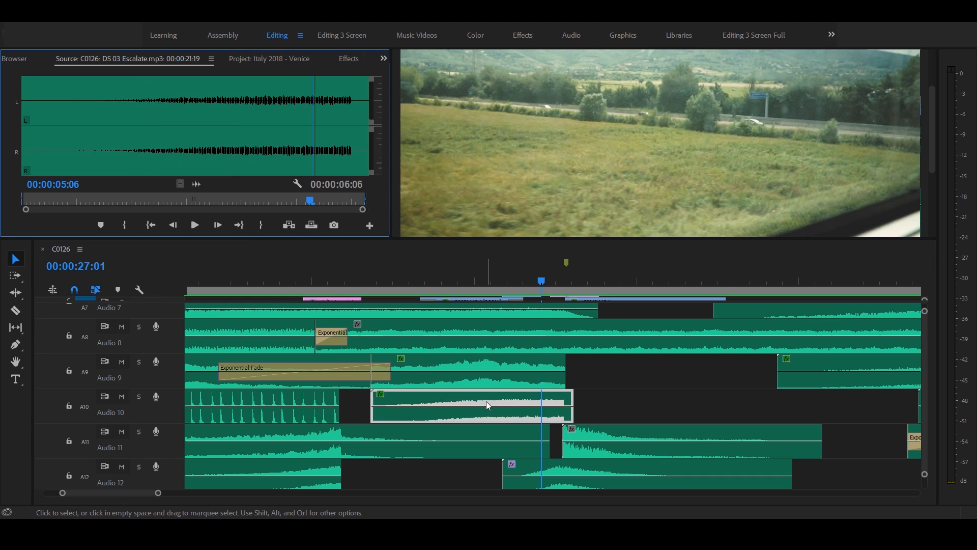
pyautogui.click(82, 149)
pyautogui.click(198, 224)
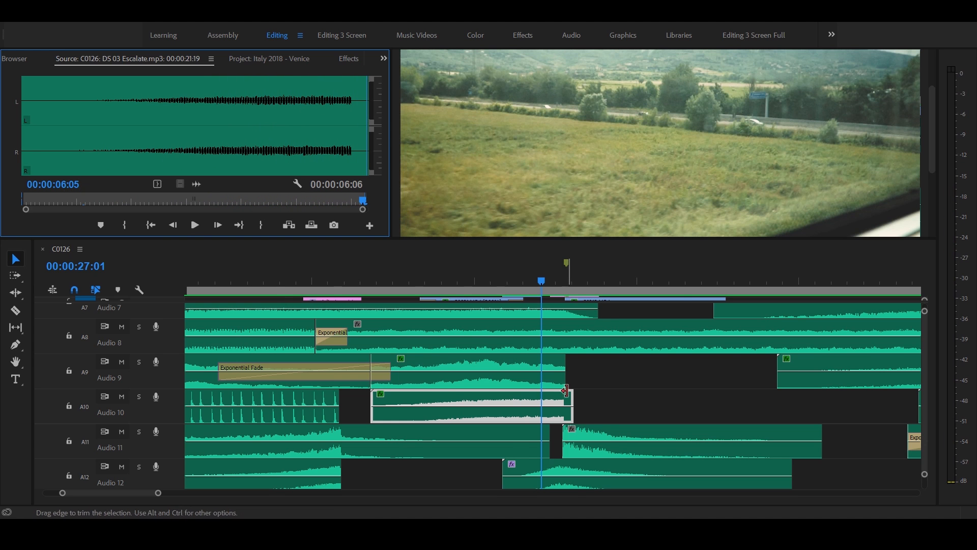
# Load the Long Whoosh 2.wav clip from track A12 into the source monitor and play it from 00:00:00:10
pyautogui.scroll(-3, 609, 399)
pyautogui.scroll(-2, 609, 399)
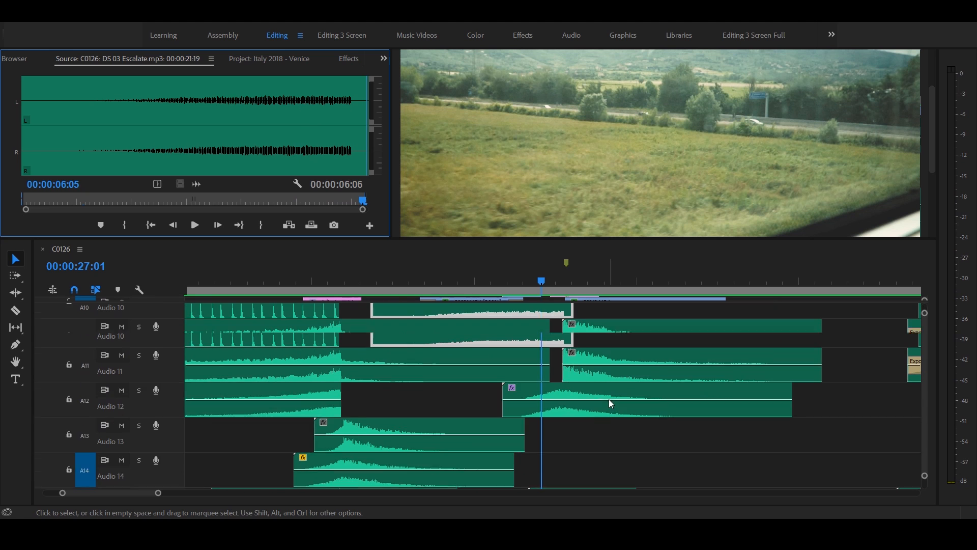
pyautogui.click(579, 388)
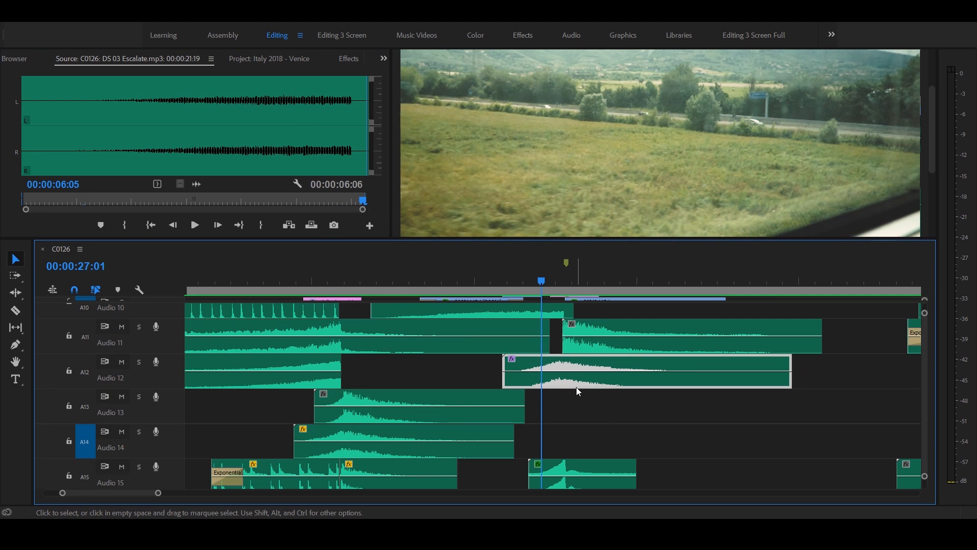
pyautogui.doubleClick(576, 386)
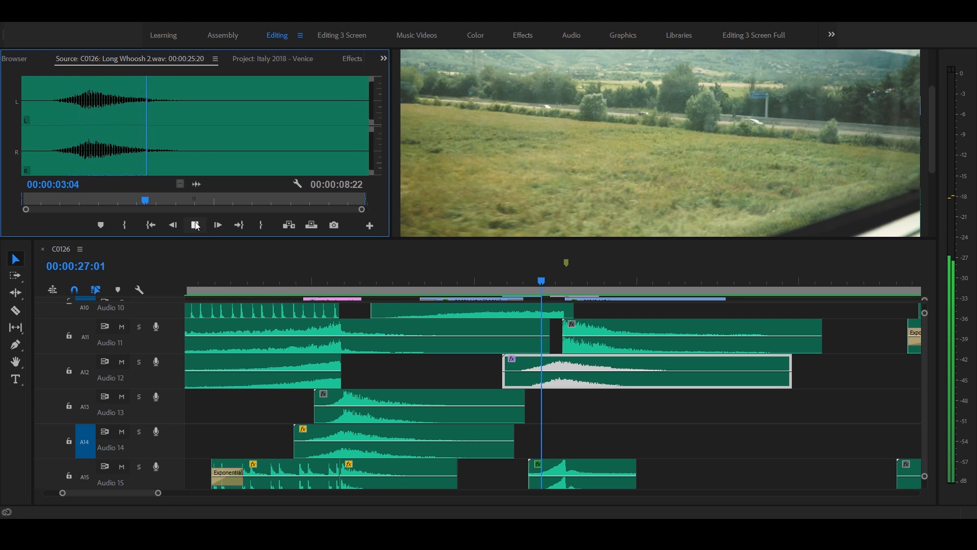
pyautogui.moveTo(170, 207); pyautogui.dragTo(38, 200)
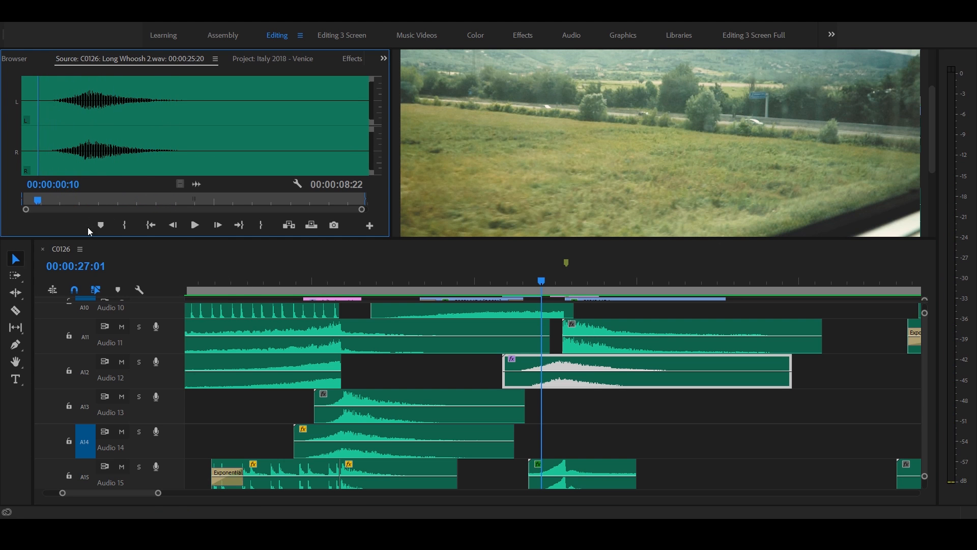
pyautogui.click(199, 228)
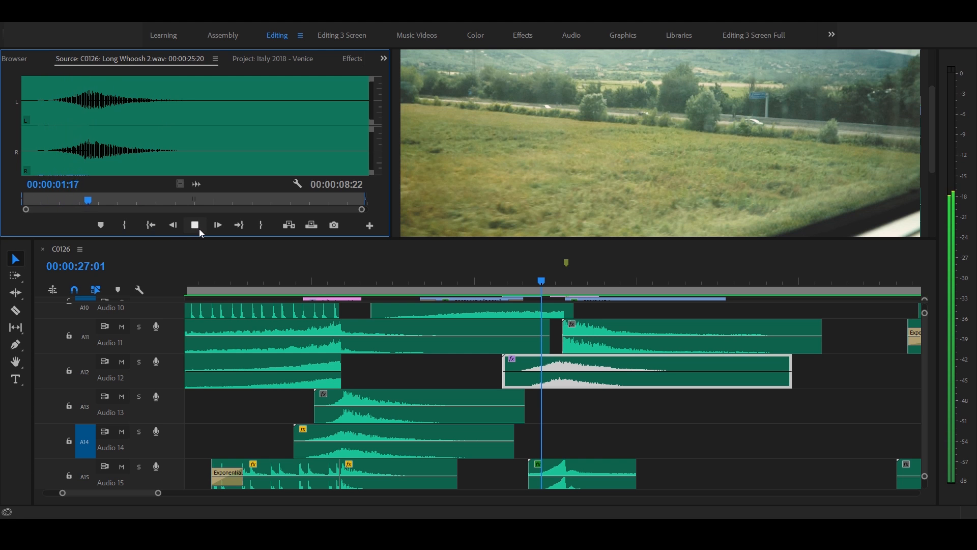
pyautogui.click(200, 229)
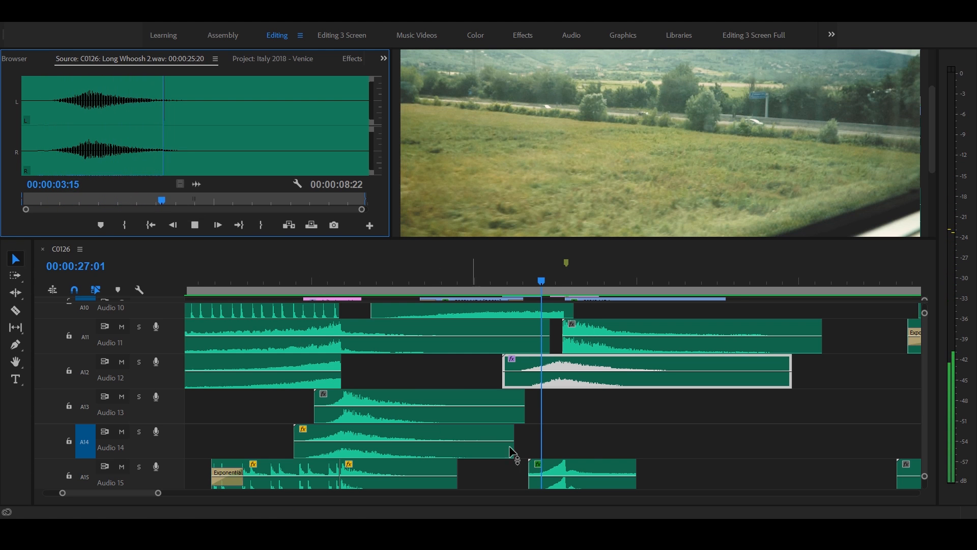
# Solo audio track A10 and check the solo state of the tracks above it up to A2
pyautogui.scroll(-1, 625, 441)
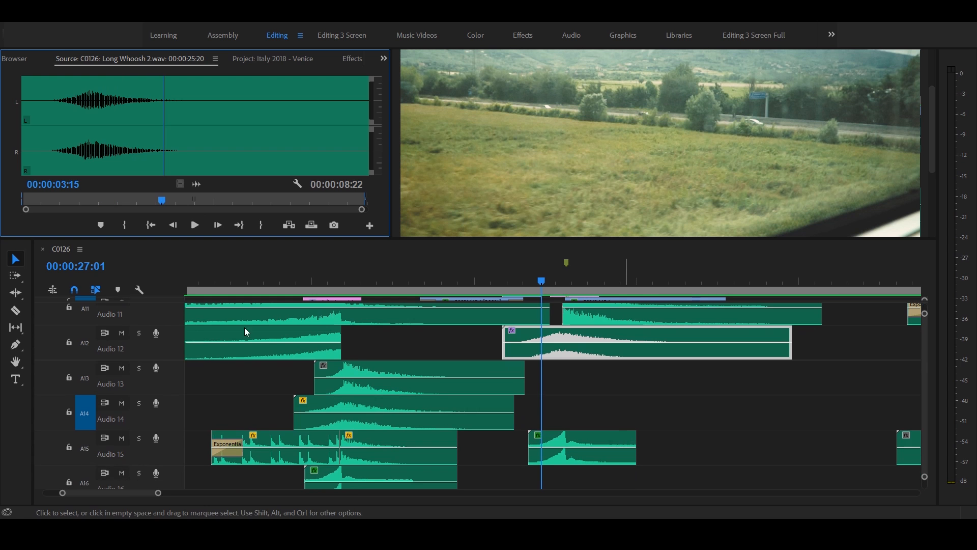
pyautogui.scroll(2, 285, 397)
pyautogui.scroll(1, 285, 402)
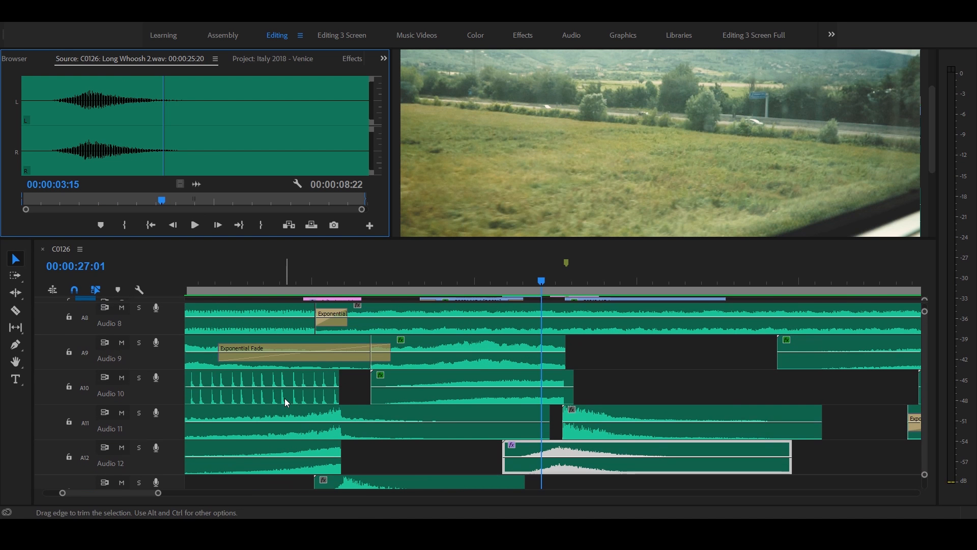
pyautogui.click(139, 376)
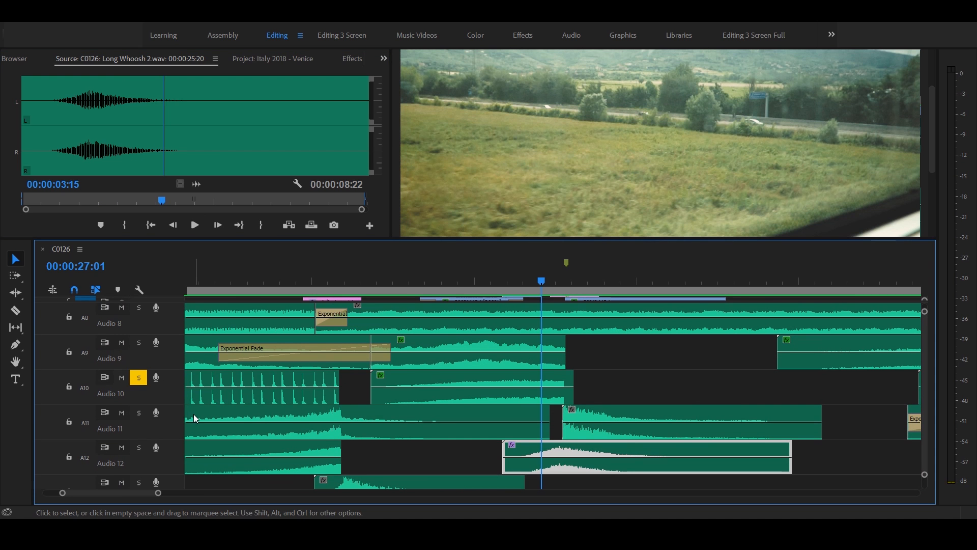
pyautogui.scroll(4, 193, 414)
pyautogui.scroll(1, 204, 416)
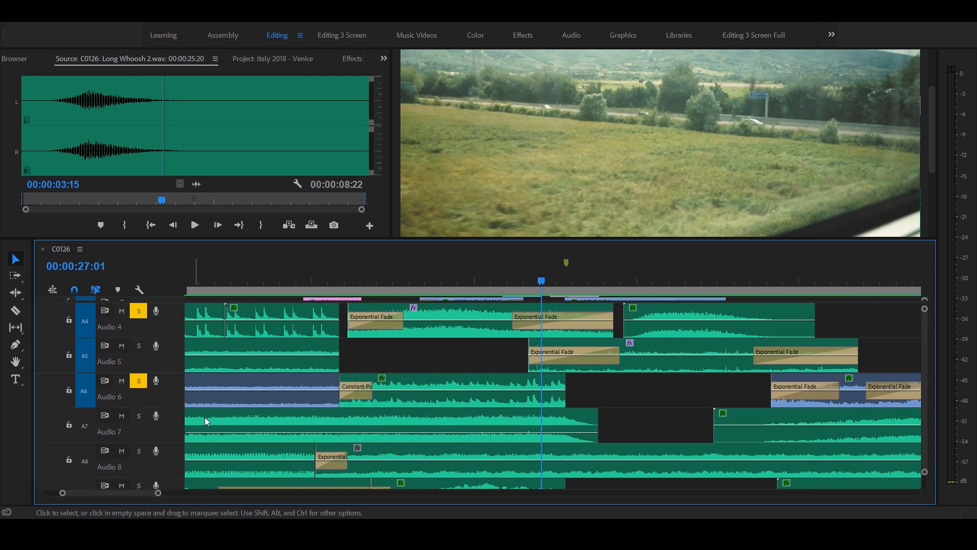
pyautogui.scroll(1, 305, 407)
pyautogui.scroll(1, 416, 389)
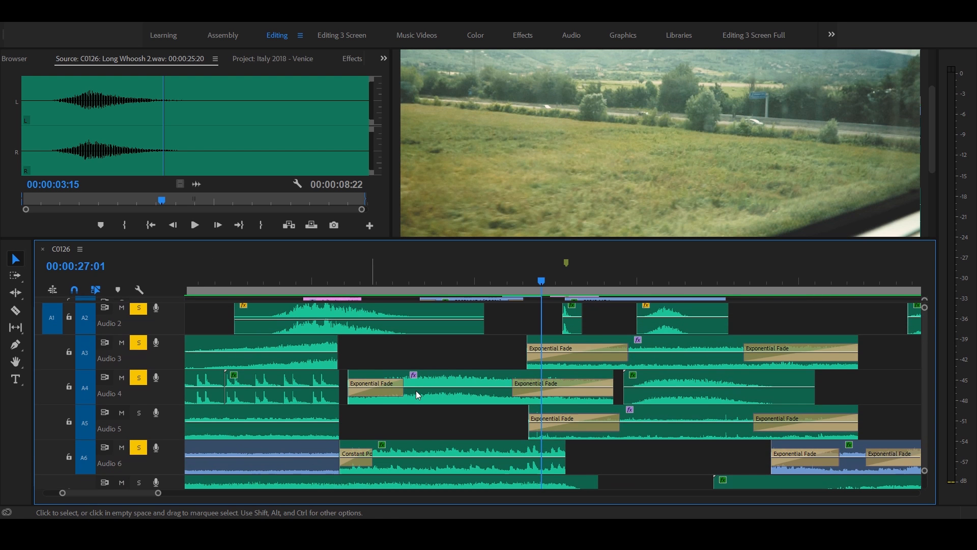
# Load the ES_Umbrella Open 1 - SFX Producer.mp3 clip from track A2 into the source monitor and play it
pyautogui.scroll(1, 413, 400)
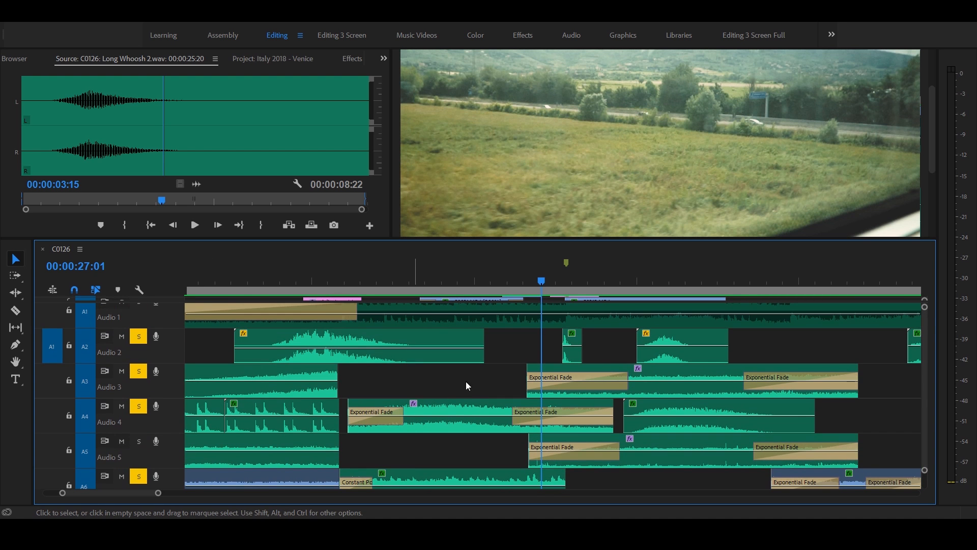
pyautogui.doubleClick(571, 354)
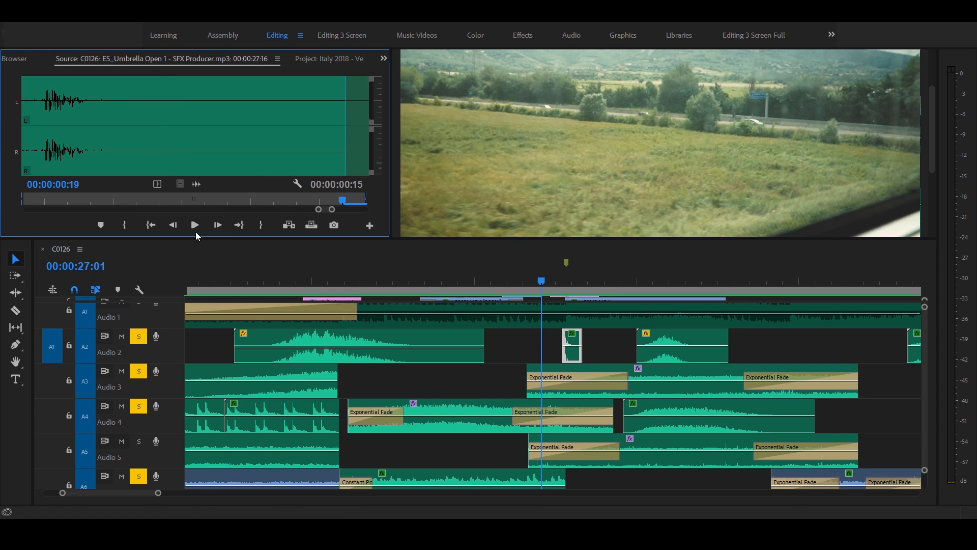
pyautogui.click(193, 225)
# Solo audio track A11, then load its cm016_impact_low_cavern_hit.wav clip into the source monitor and play it
pyautogui.scroll(-2, 468, 398)
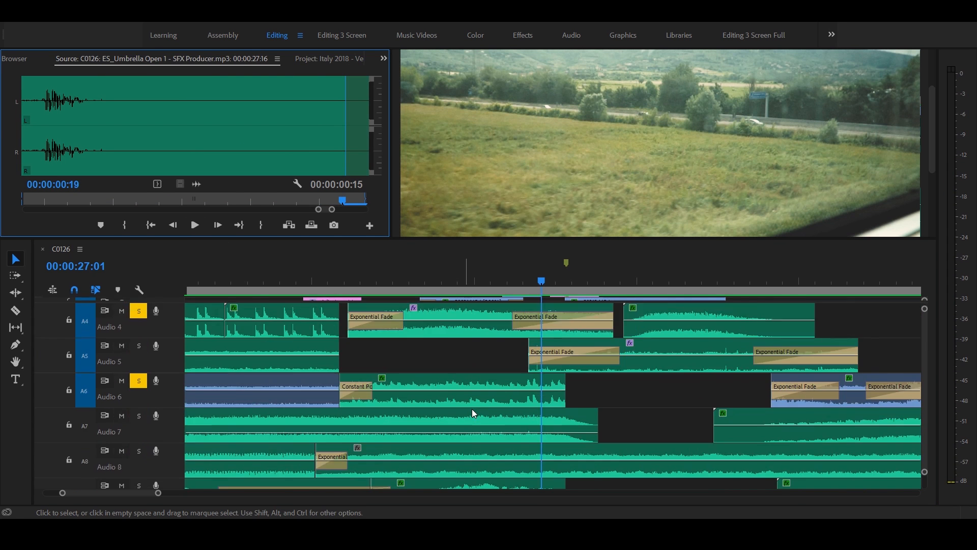
pyautogui.scroll(-4, 472, 409)
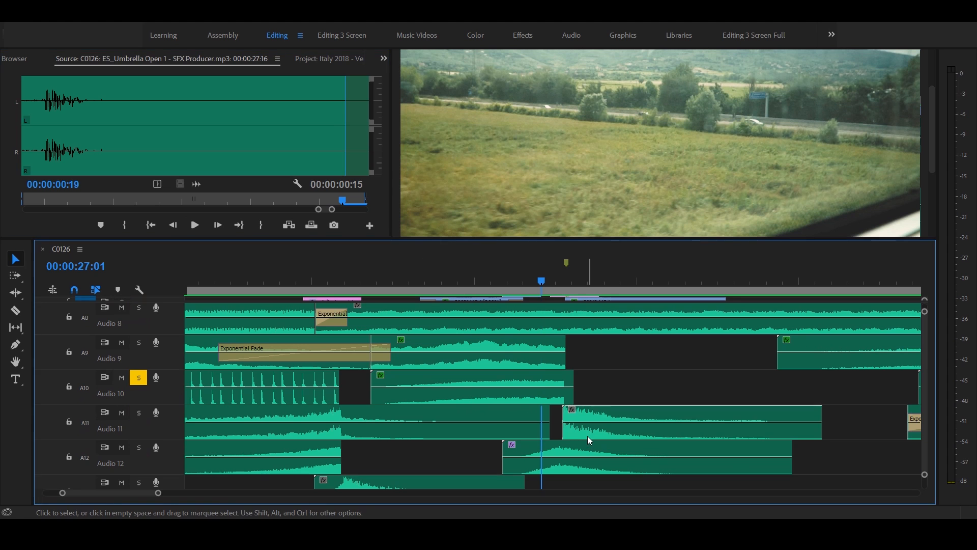
pyautogui.click(588, 435)
pyautogui.click(139, 412)
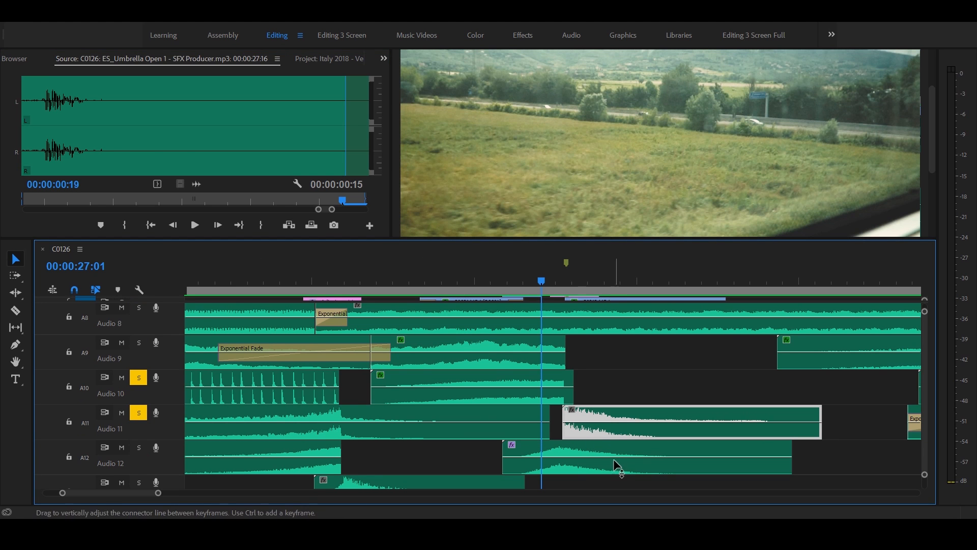
pyautogui.doubleClick(597, 410)
pyautogui.click(195, 225)
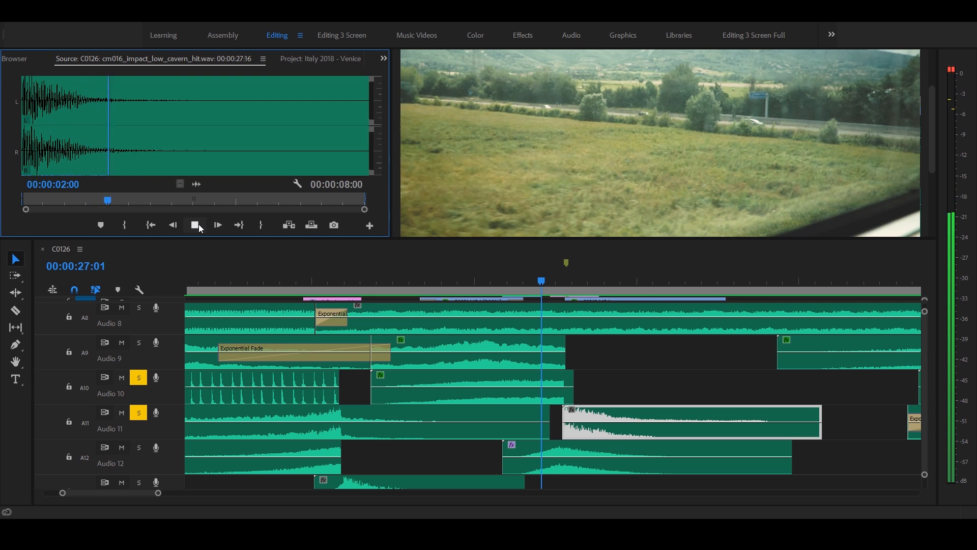
pyautogui.click(198, 226)
# Solo audio track A15 and play the soloed tracks across the 27-second cut
pyautogui.scroll(-2, 627, 447)
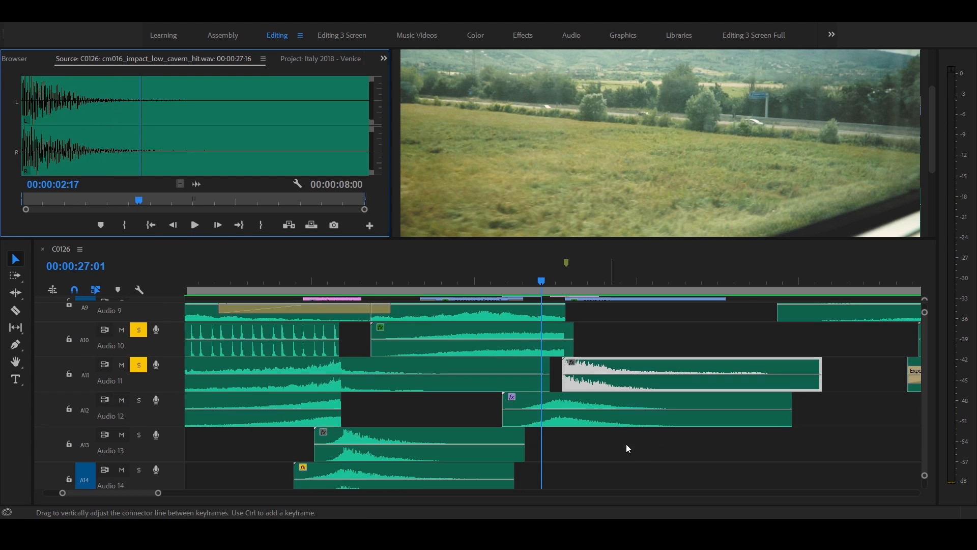
pyautogui.scroll(-2, 628, 448)
pyautogui.click(573, 447)
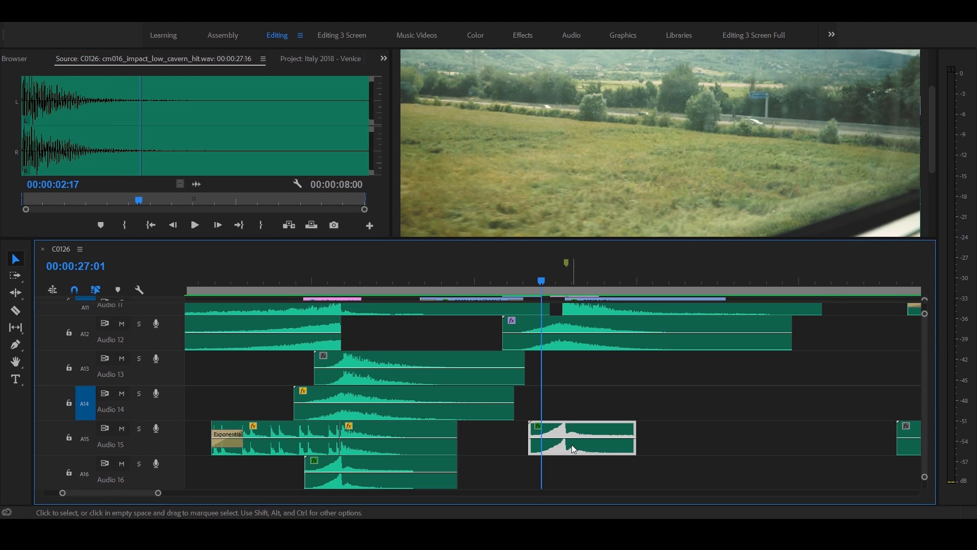
pyautogui.click(139, 428)
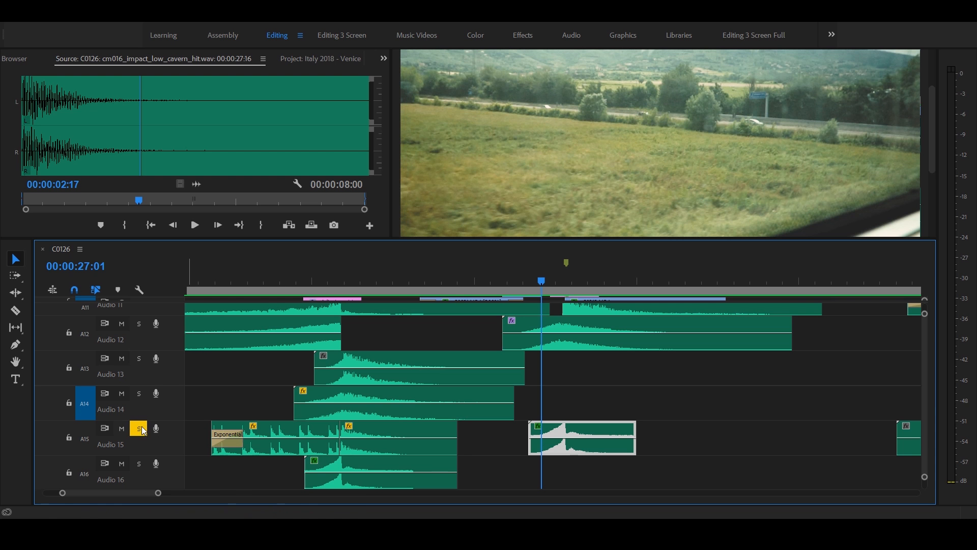
pyautogui.click(525, 281)
pyautogui.press('space')
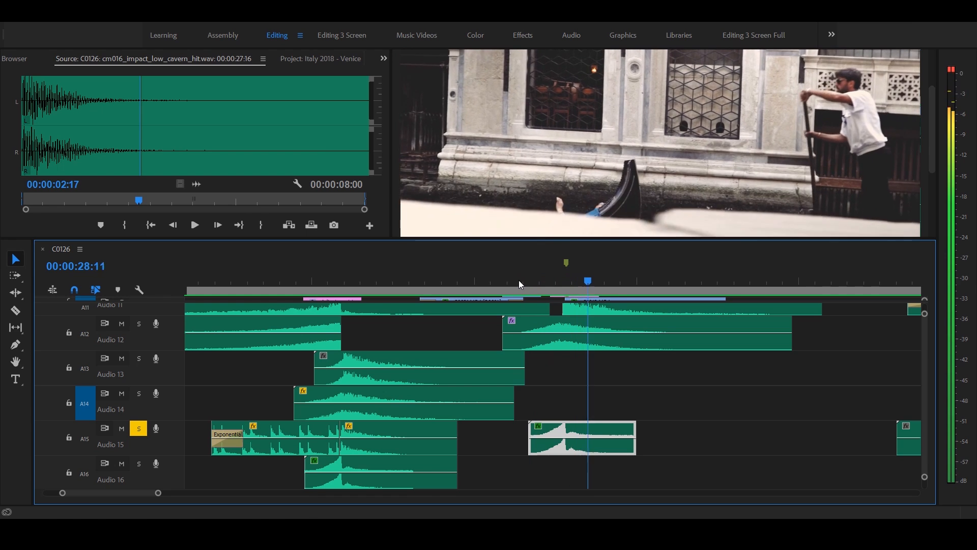
pyautogui.press('space')
# Load the DS 16 Glass Shard.wav clip from track A15 into the source monitor and play its rise and hit several times
pyautogui.doubleClick(603, 447)
pyautogui.click(47, 160)
pyautogui.click(195, 225)
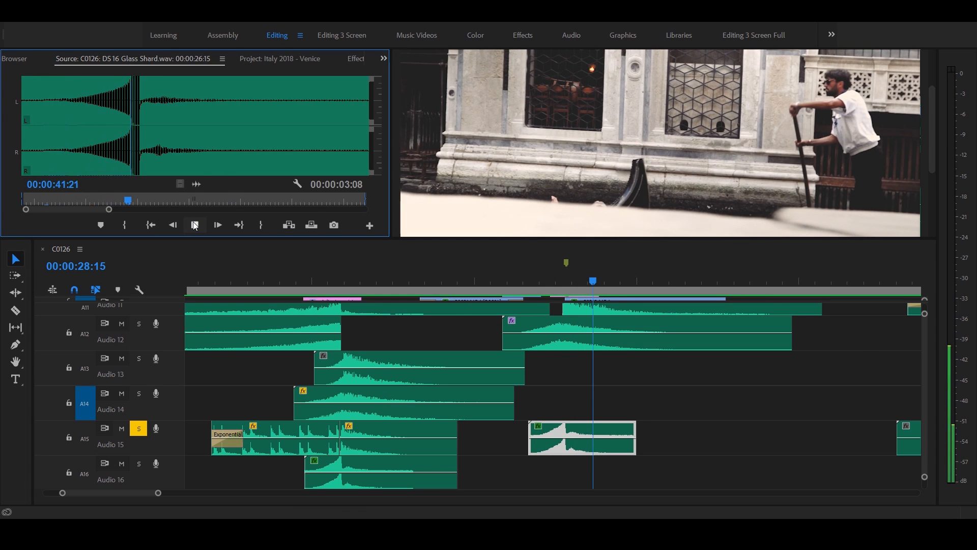
pyautogui.click(44, 160)
pyautogui.click(195, 225)
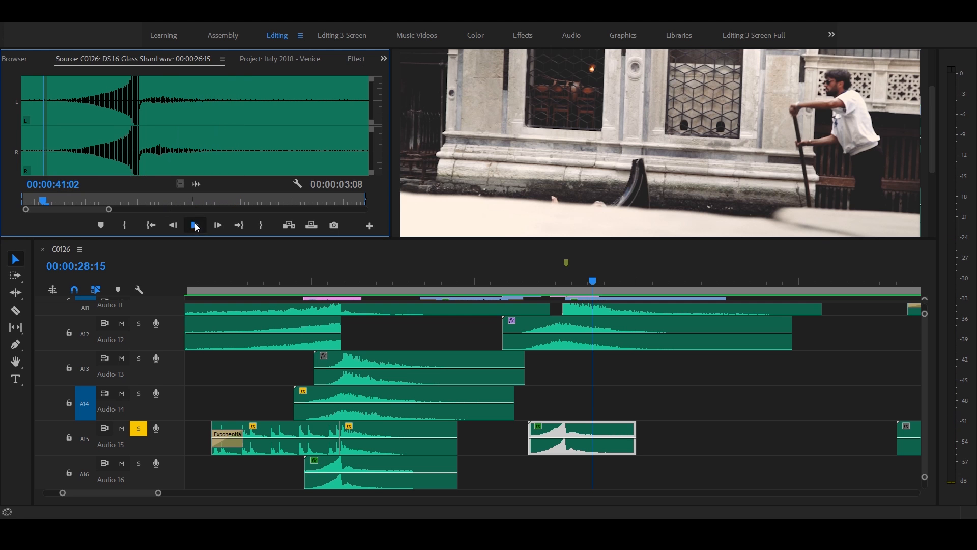
pyautogui.click(59, 160)
pyautogui.click(194, 226)
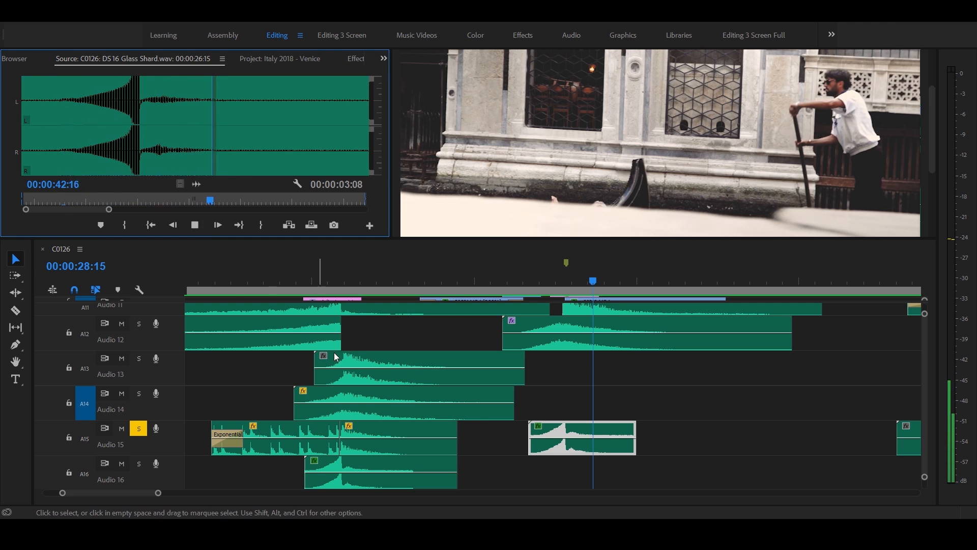
# Examine the audio tracks down to A26 and back up to A9 for further clips around the 27-second cut
pyautogui.scroll(-2, 676, 448)
pyautogui.scroll(-5, 676, 448)
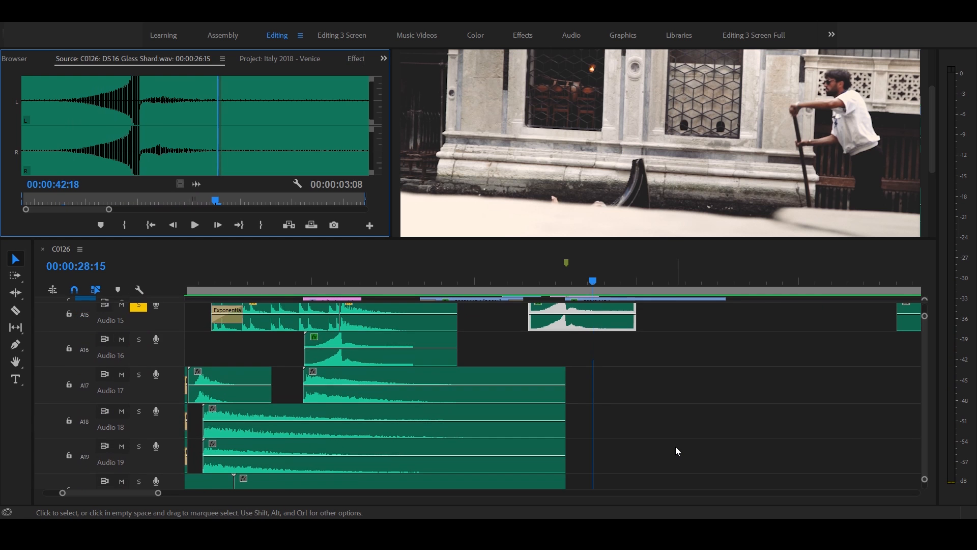
pyautogui.scroll(-8, 676, 447)
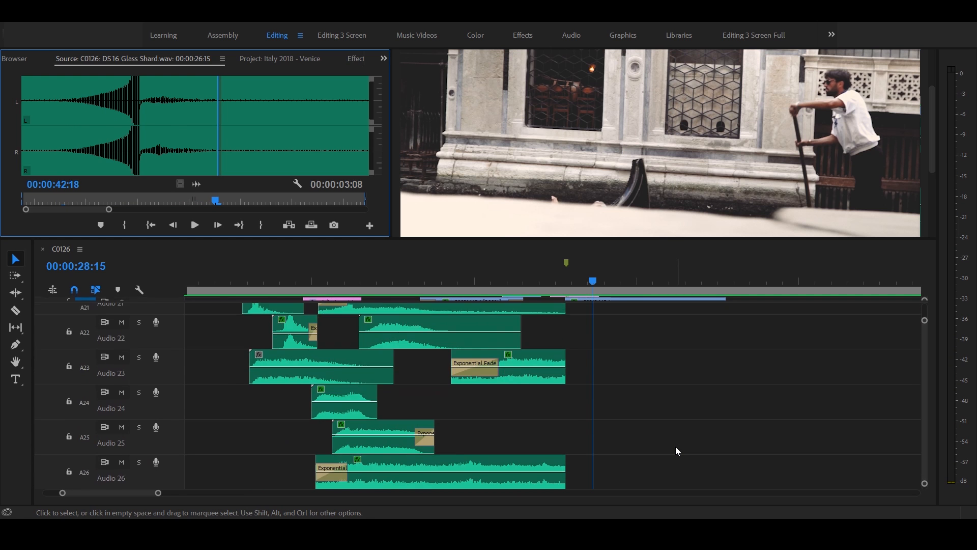
pyautogui.scroll(12, 656, 448)
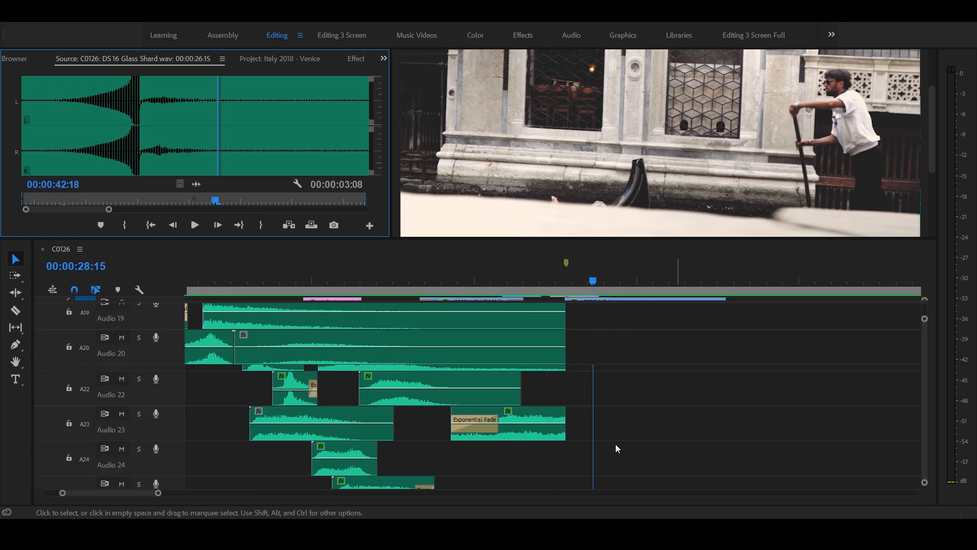
pyautogui.scroll(5, 611, 445)
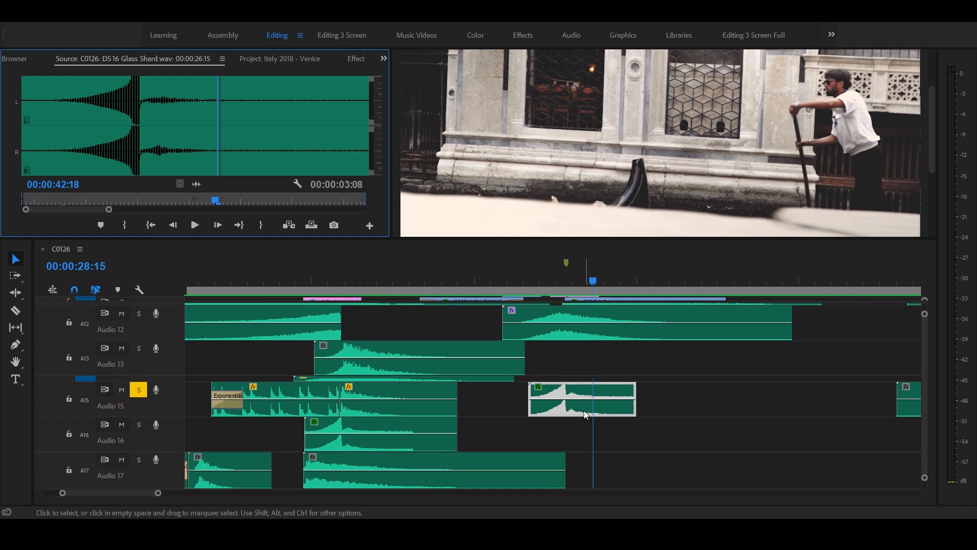
pyautogui.scroll(1, 586, 392)
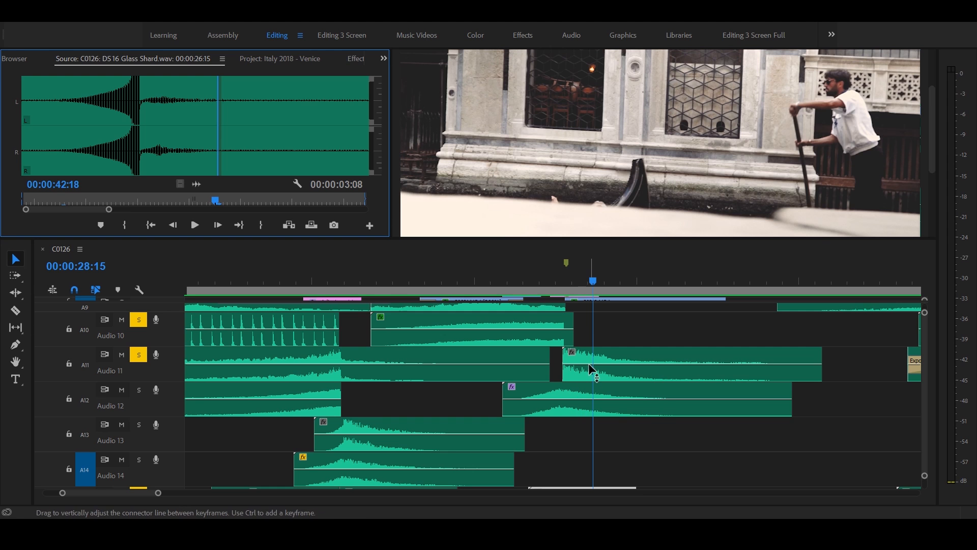
pyautogui.scroll(1, 591, 357)
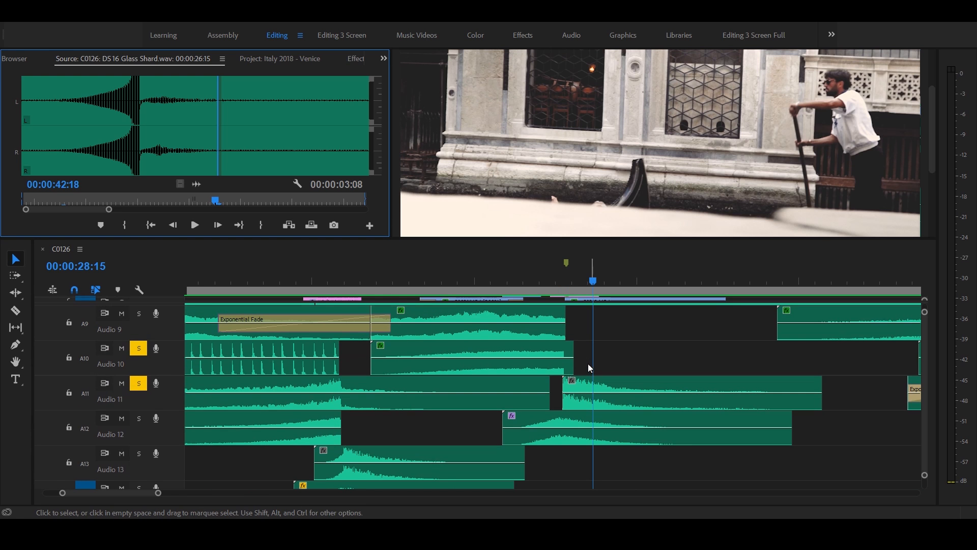
pyautogui.scroll(1, 568, 362)
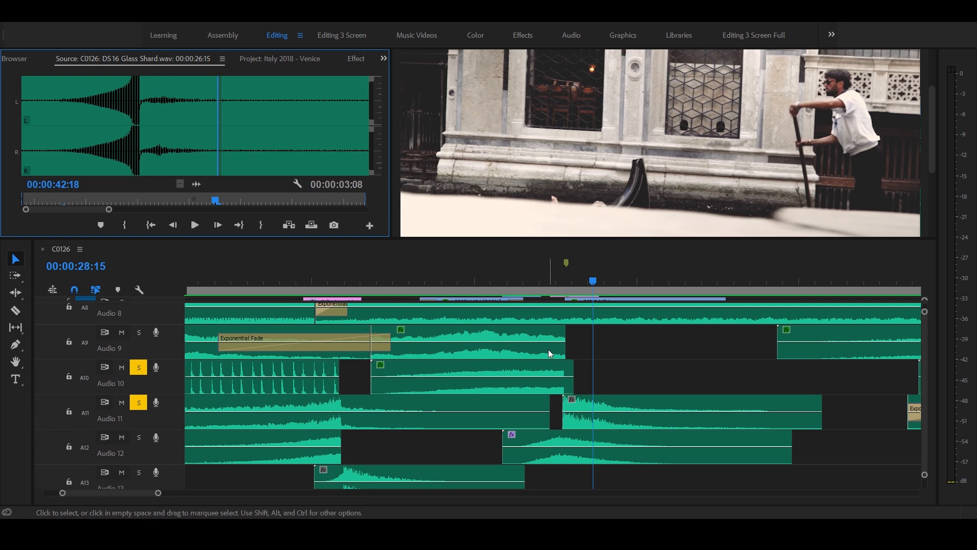
# Select the A9 clip that ends at the cut, move the playhead to 00:00:27:18 and compare the clips meeting there across the audio tracks
pyautogui.click(548, 350)
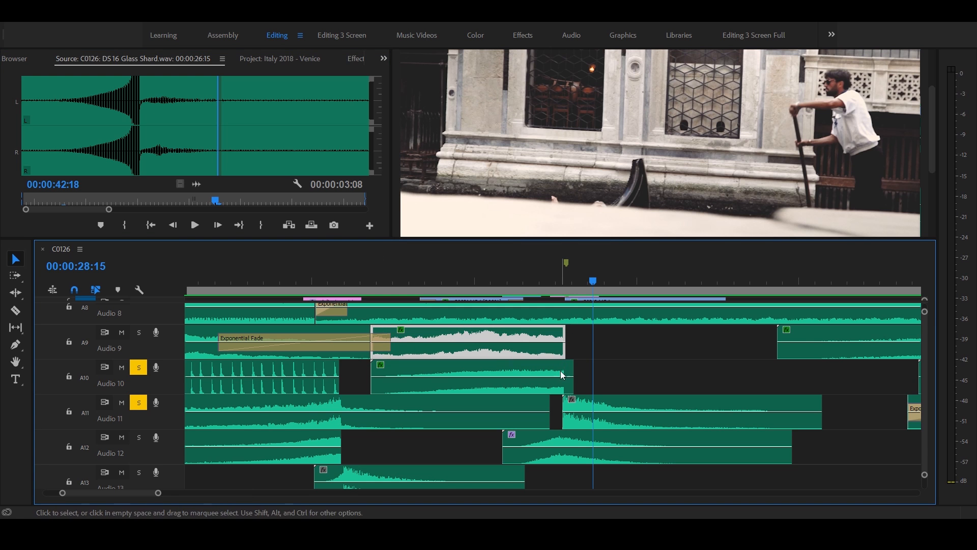
pyautogui.scroll(1, 568, 366)
pyautogui.scroll(1, 568, 365)
pyautogui.click(565, 281)
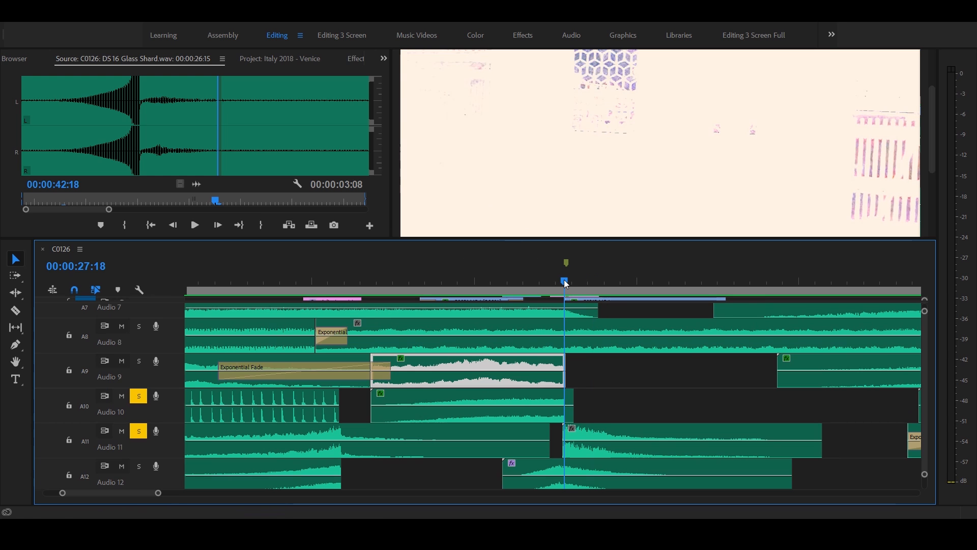
pyautogui.scroll(3, 566, 365)
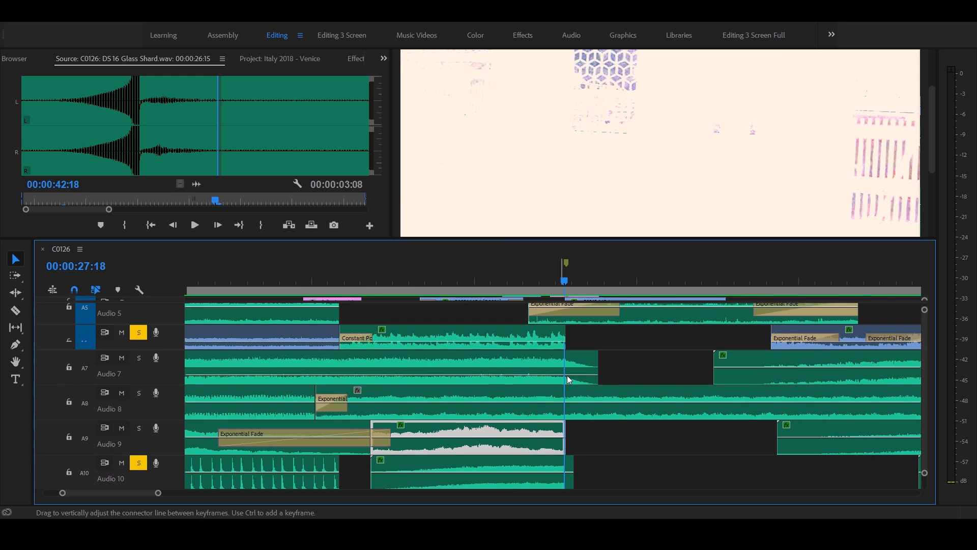
pyautogui.scroll(3, 567, 374)
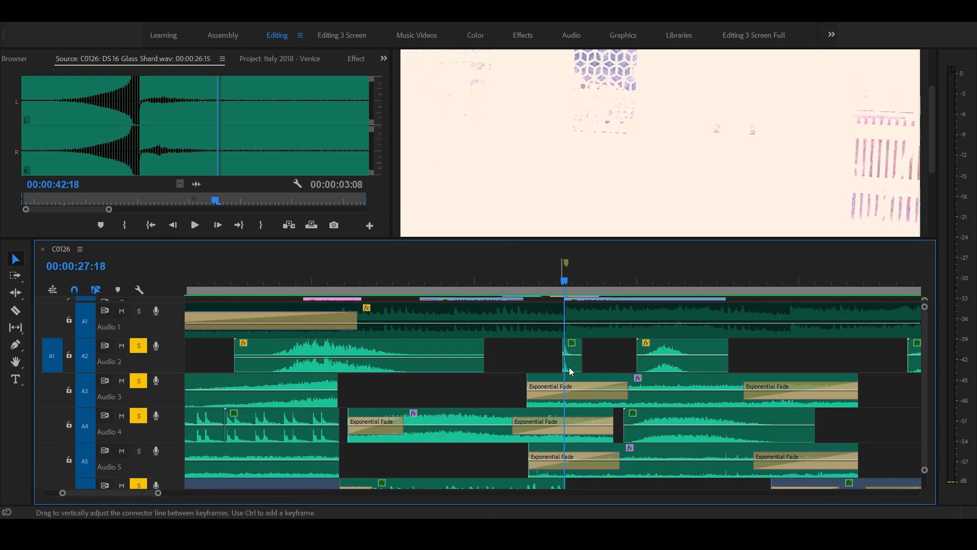
pyautogui.scroll(-8, 575, 382)
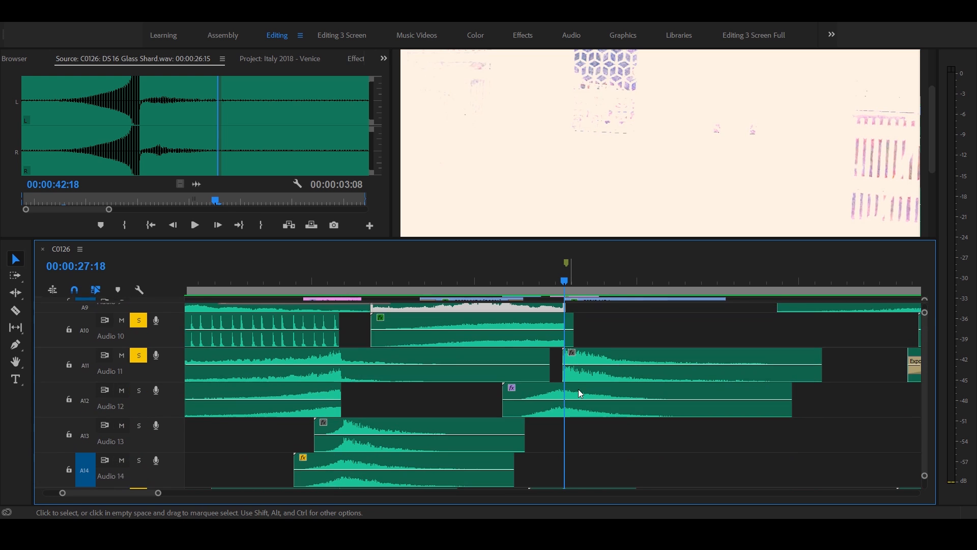
# Play the soloed tracks across the 27-second cut from 00:00:26:03
pyautogui.click(512, 278)
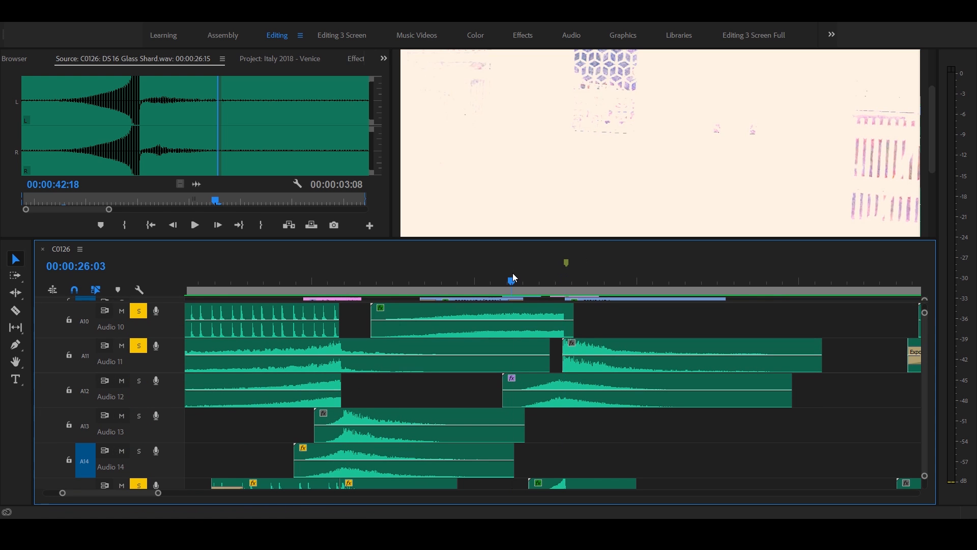
pyautogui.press('space')
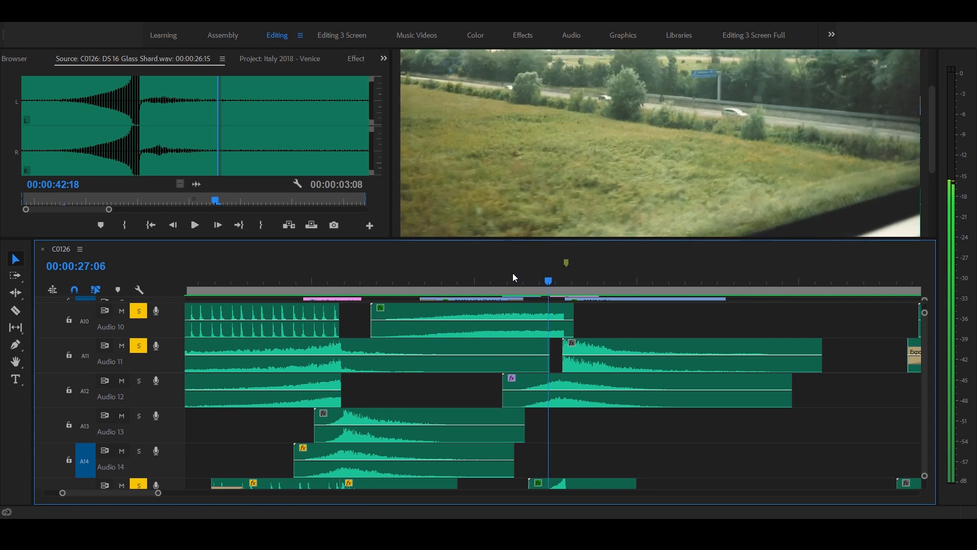
pyautogui.press('space')
pyautogui.press('space')
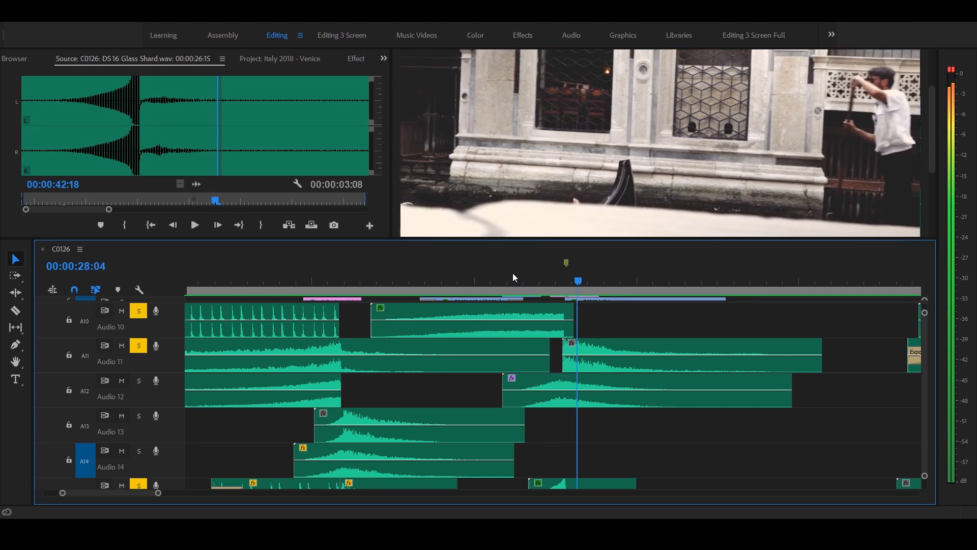
pyautogui.press('space')
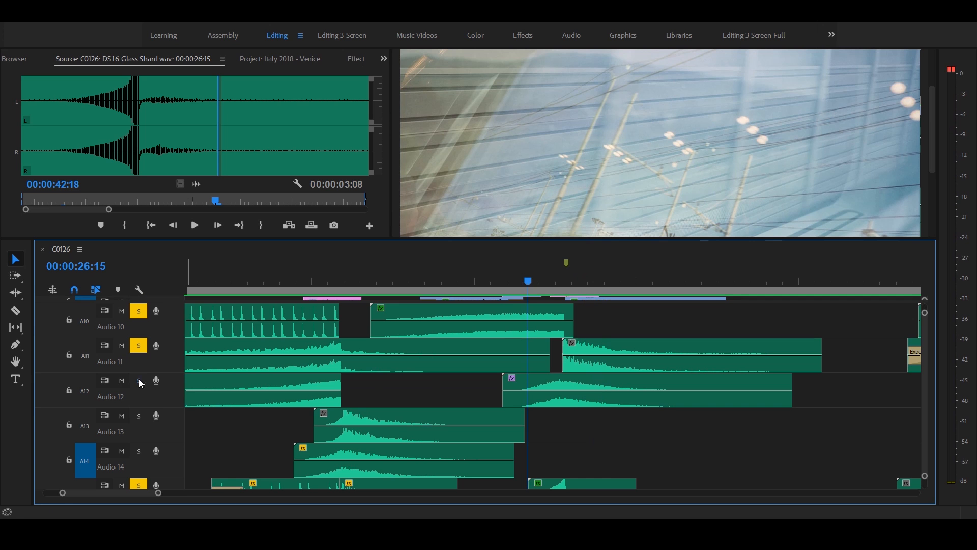
# Solo audio track A12 and play the soloed mix again from 00:00:26:03
pyautogui.click(513, 270)
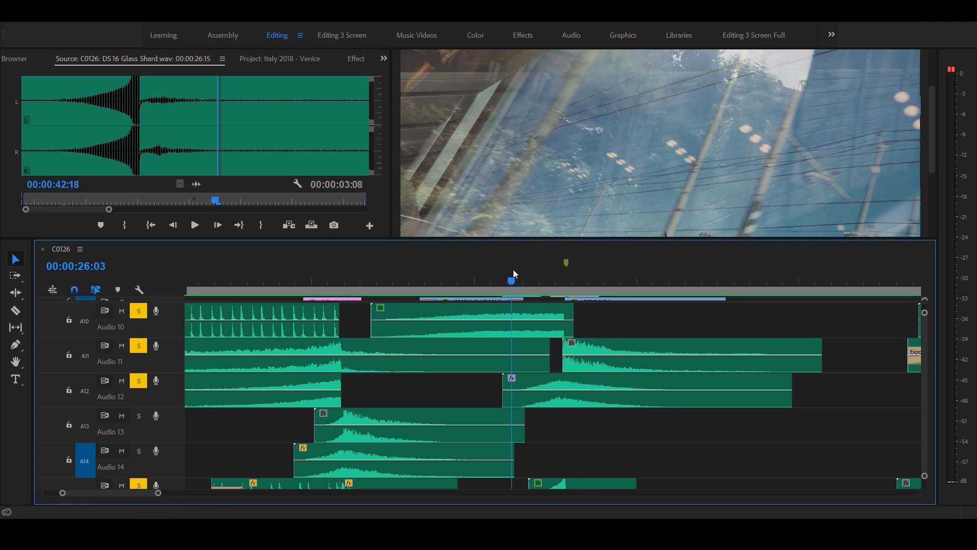
pyautogui.press('space')
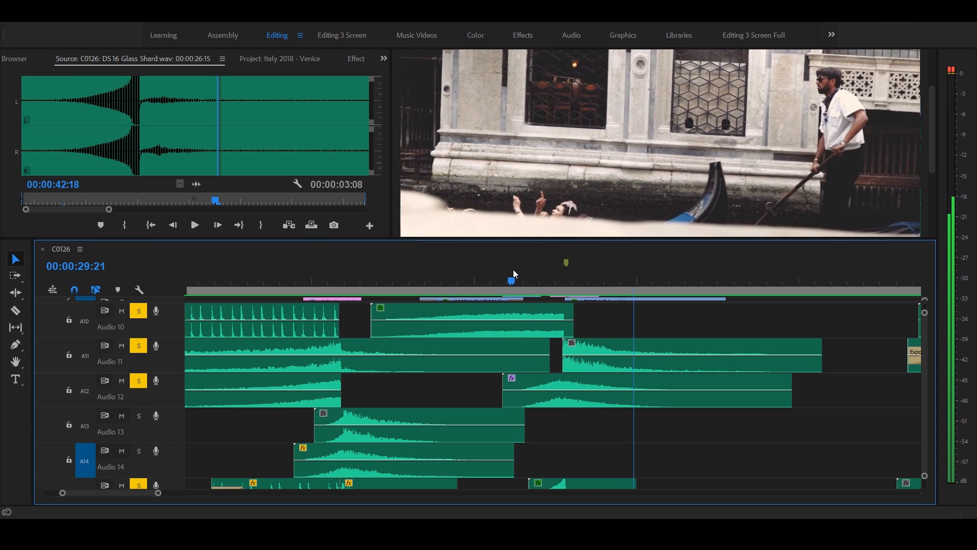
pyautogui.press('space')
pyautogui.press('space')
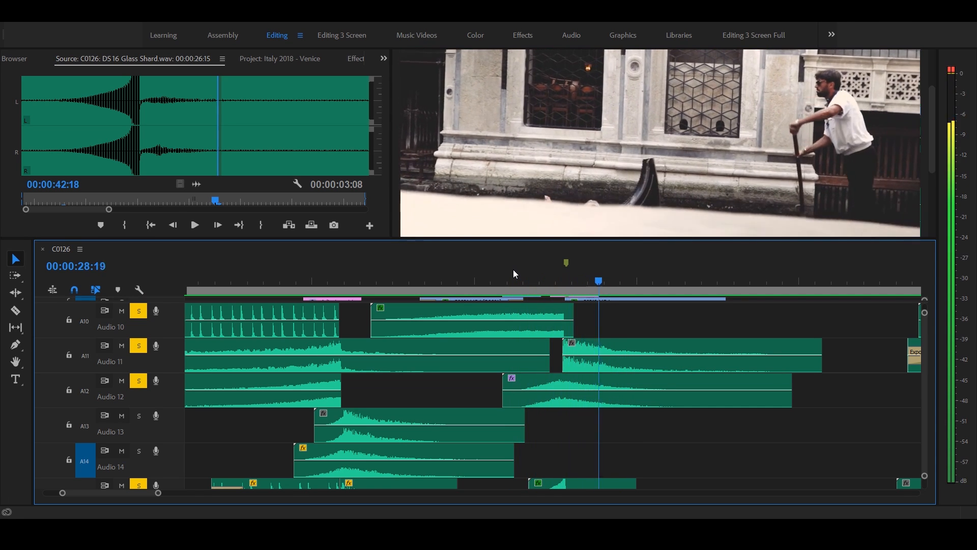
# Play the soloed tracks across the 27-second cut from 00:00:26:17, watching the clips on tracks A1 to A6
pyautogui.scroll(5, 682, 395)
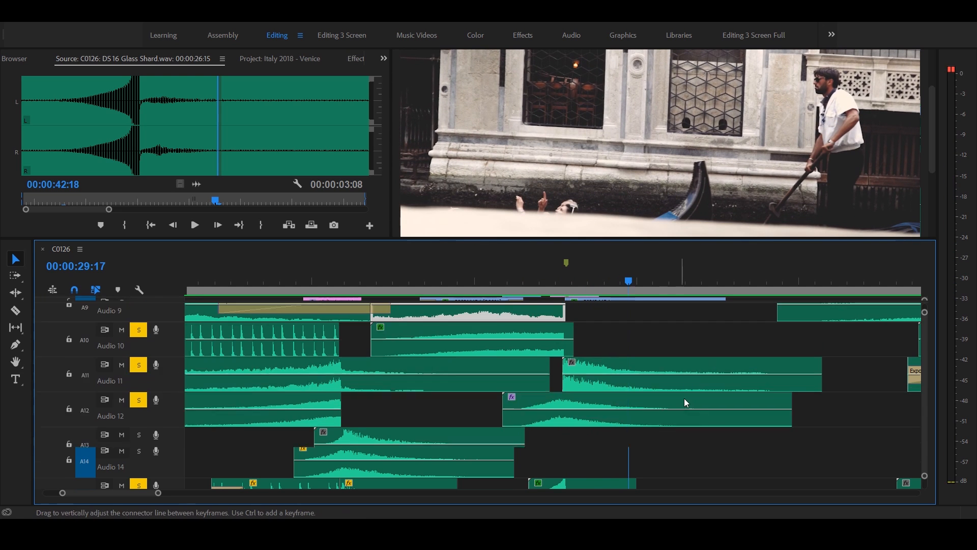
pyautogui.scroll(1, 710, 414)
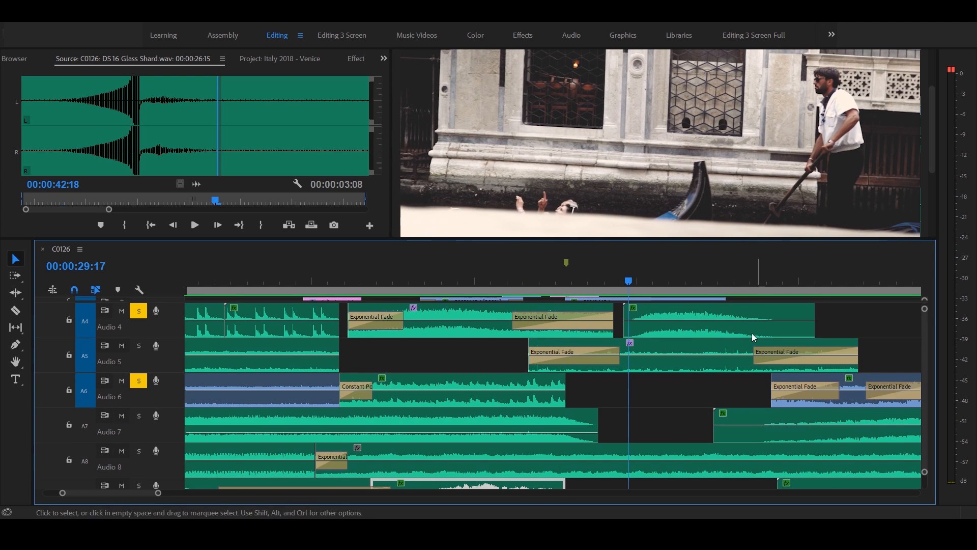
pyautogui.scroll(1, 771, 342)
pyautogui.scroll(2, 771, 337)
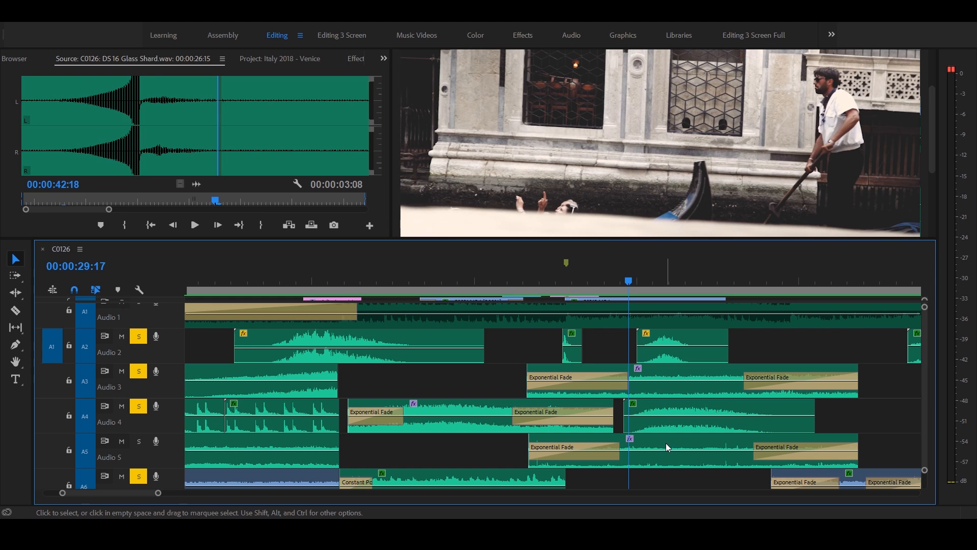
pyautogui.click(533, 282)
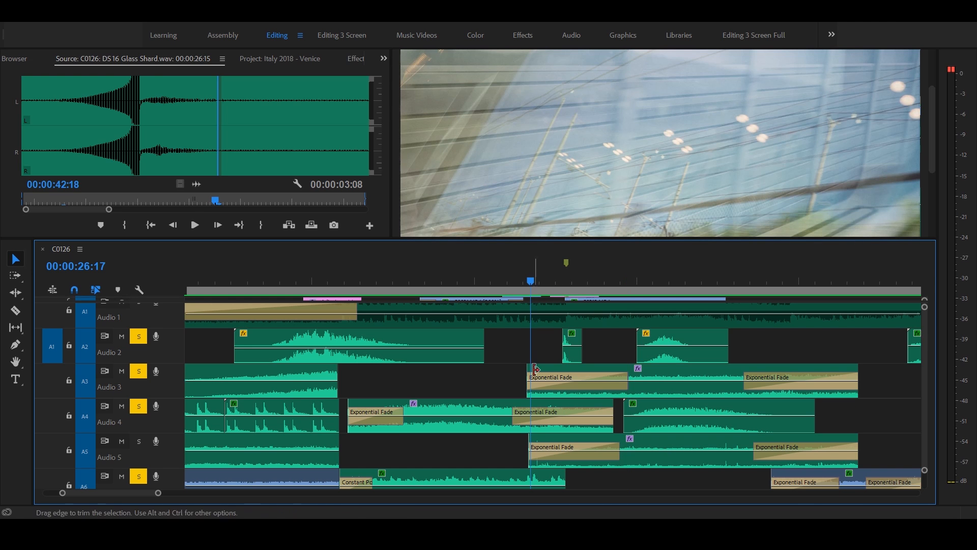
pyautogui.press('space')
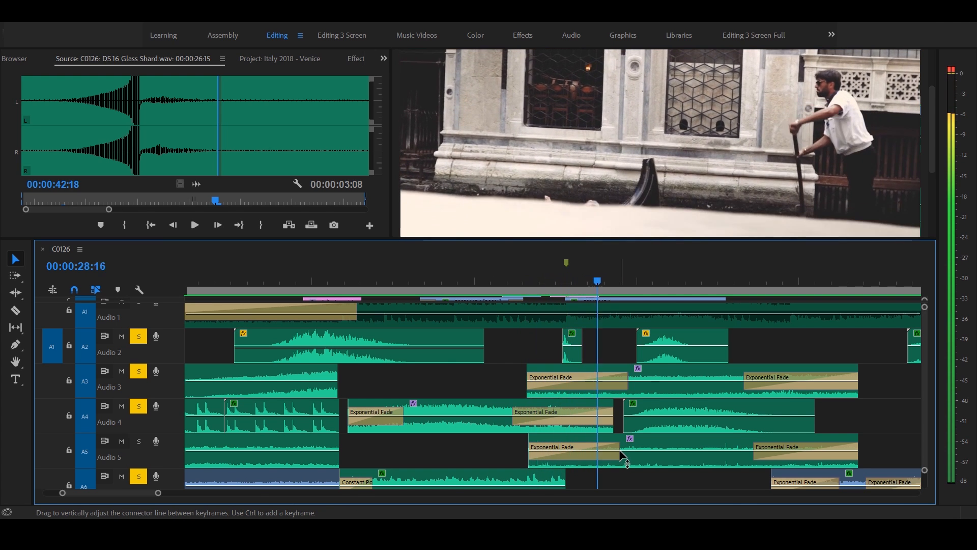
pyautogui.press('space')
# Solo audio track A5 as well and play the soloed mix through the gondola shot up to 00:00:32:15
pyautogui.click(142, 441)
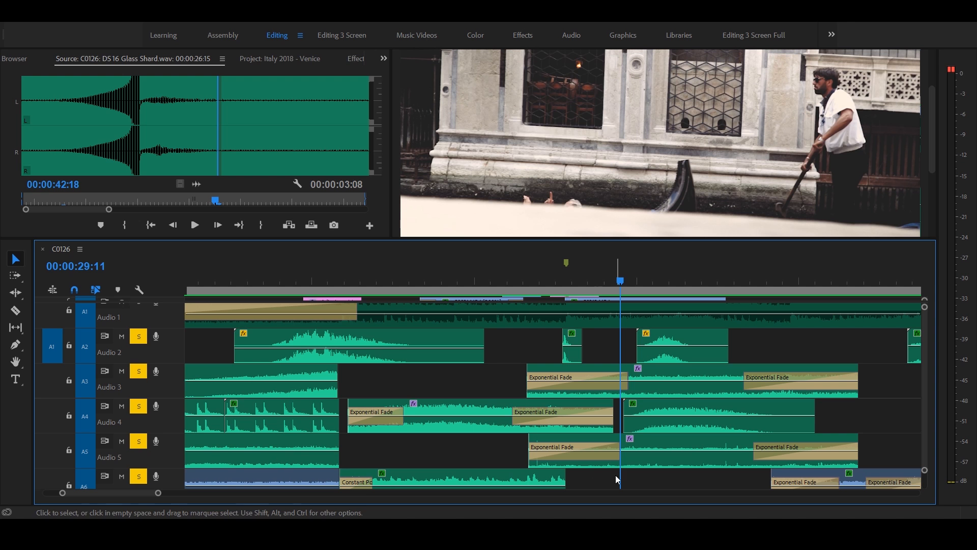
pyautogui.press('space')
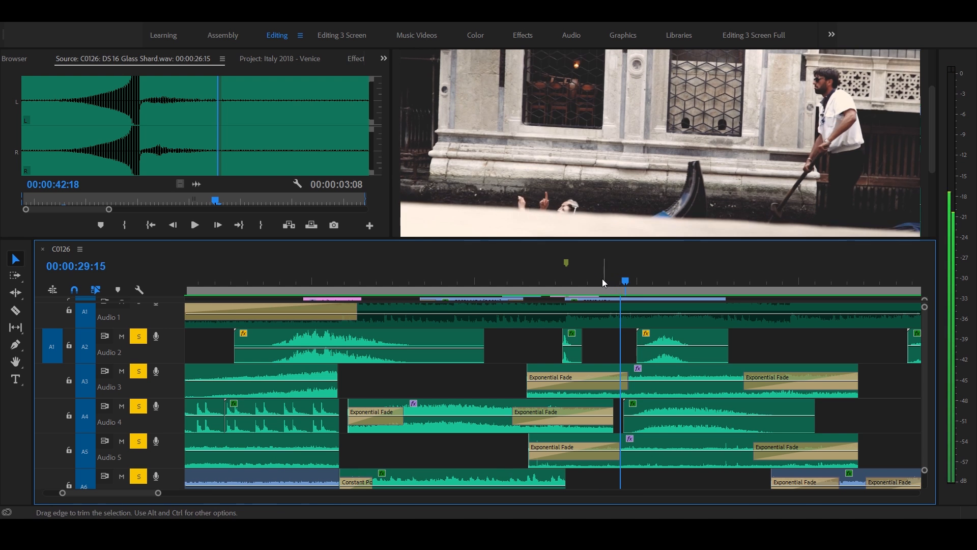
pyautogui.click(603, 279)
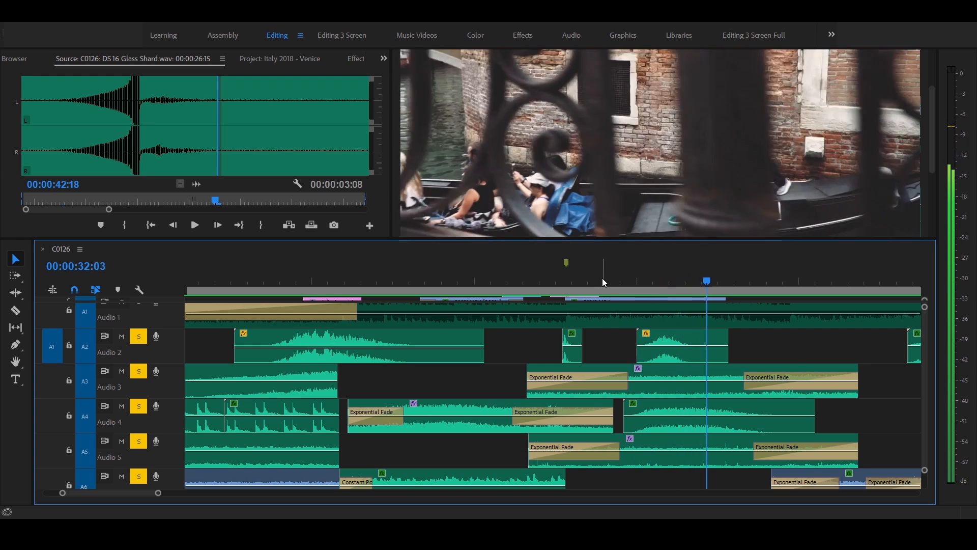
pyautogui.press('space')
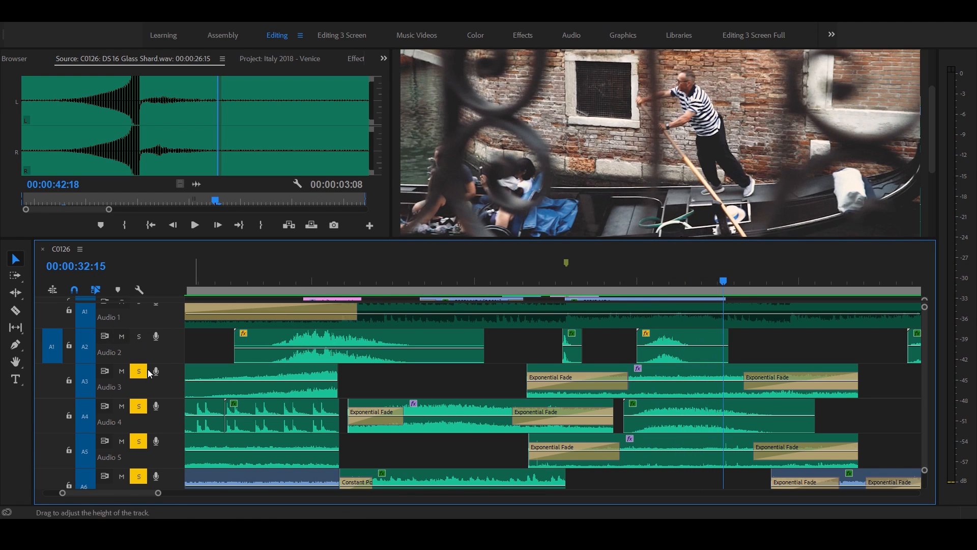
# Remove the solo from tracks A2, A3, A4 and A6, and play the A5 clip from 00:00:28:01
pyautogui.click(618, 277)
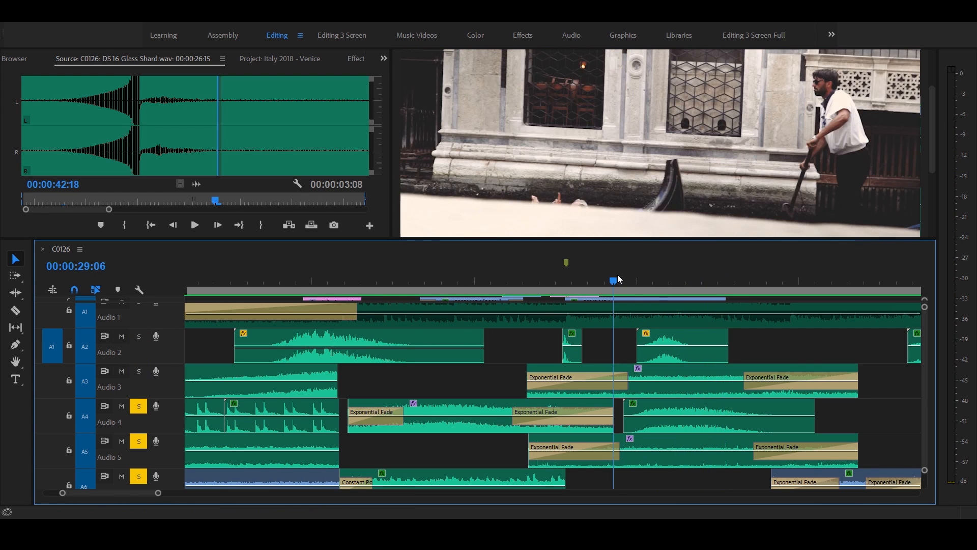
pyautogui.press('space')
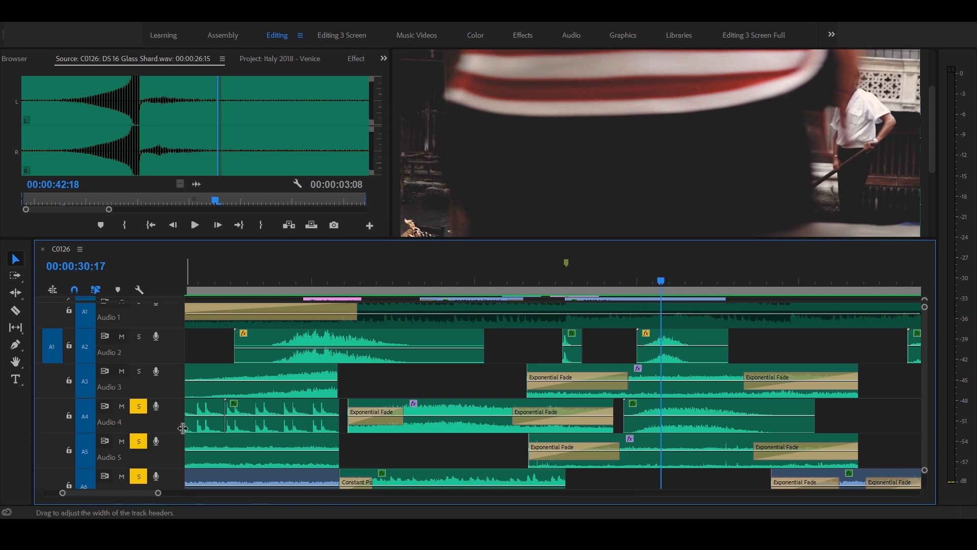
pyautogui.click(139, 407)
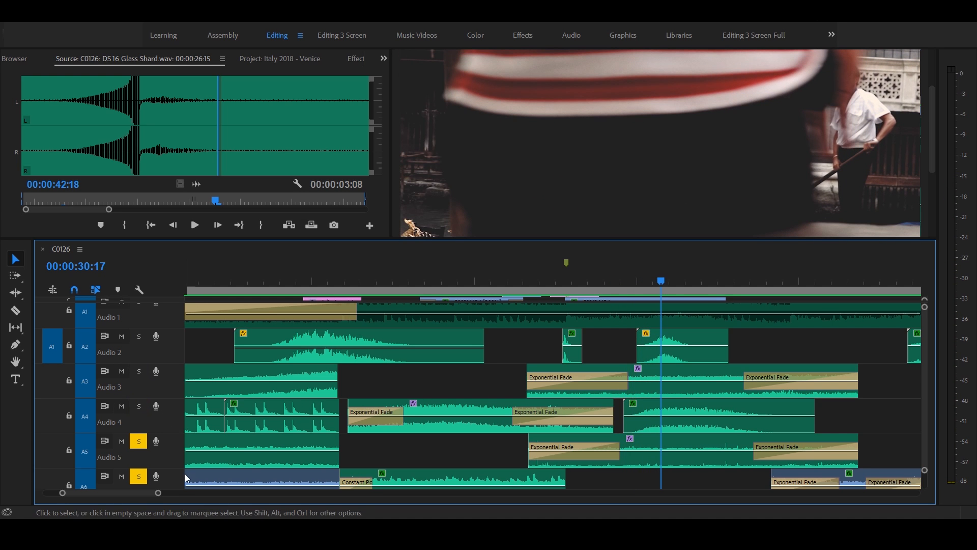
pyautogui.click(139, 477)
pyautogui.click(574, 279)
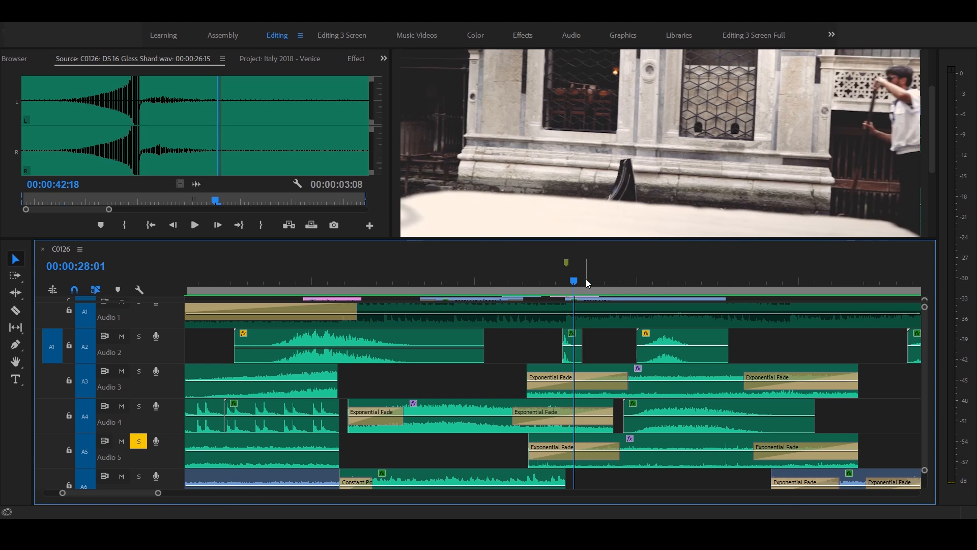
pyautogui.press('space')
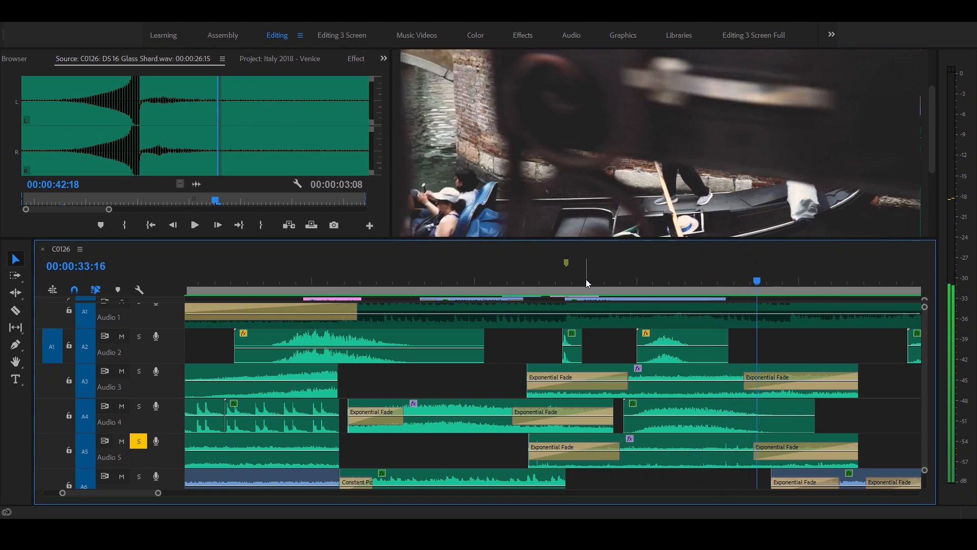
pyautogui.press('space')
# Move the playhead back to 00:00:30:08 and play the soloed A5 clip up to 00:00:31:08
pyautogui.press('Up')
pyautogui.press('Left')
pyautogui.press('Left')
pyautogui.press('Up')
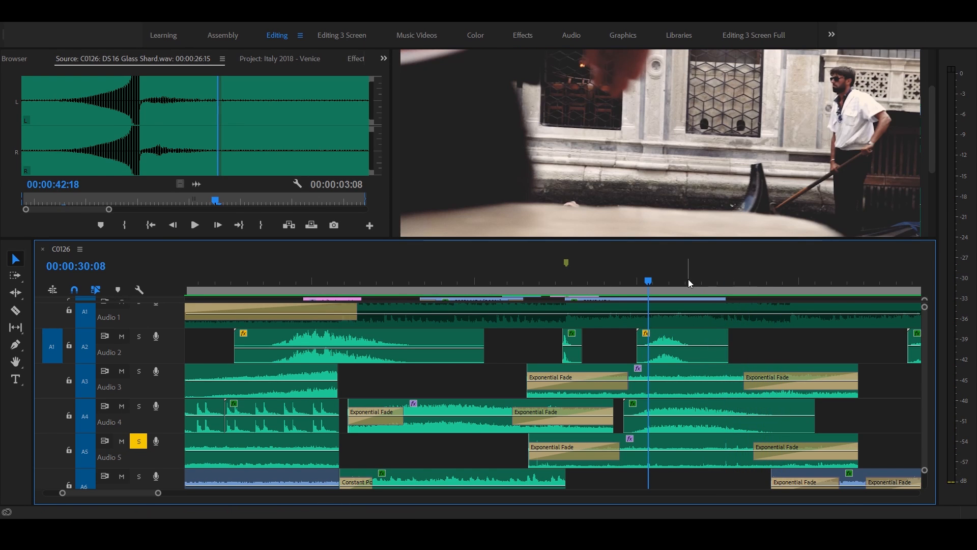
pyautogui.press('space')
pyautogui.press('space')
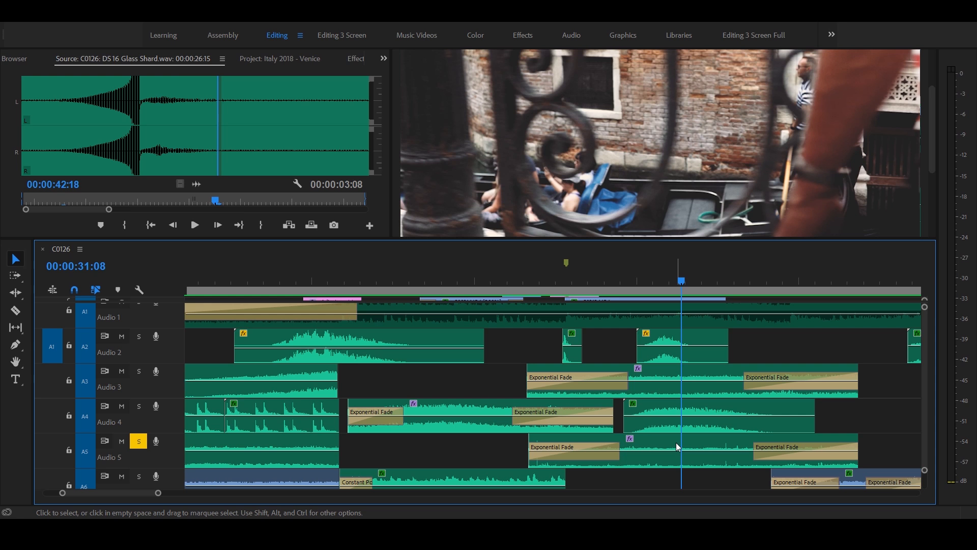
# Play the soloed A5 clip from 00:00:28:20, pausing at 00:00:29:15 before continuing to 00:00:33:15
pyautogui.click(601, 281)
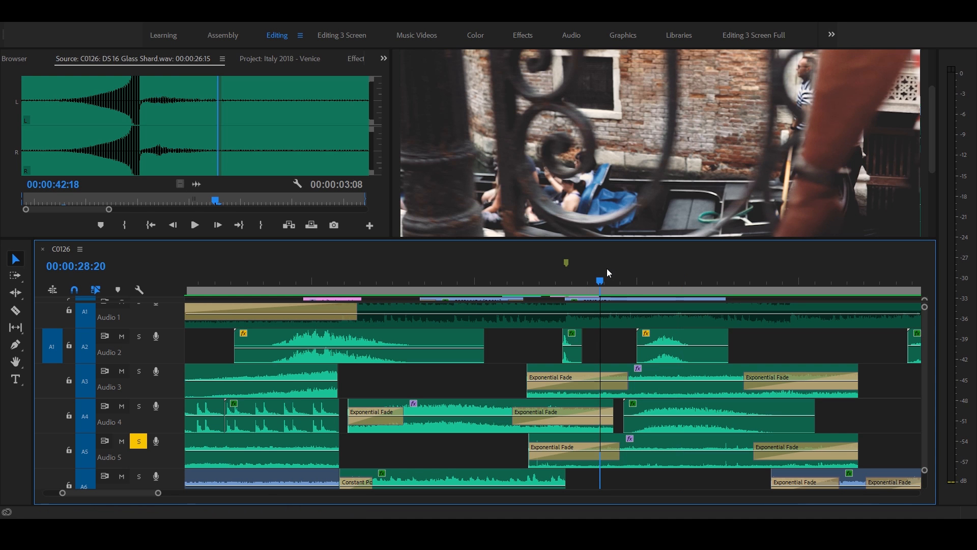
pyautogui.press('space')
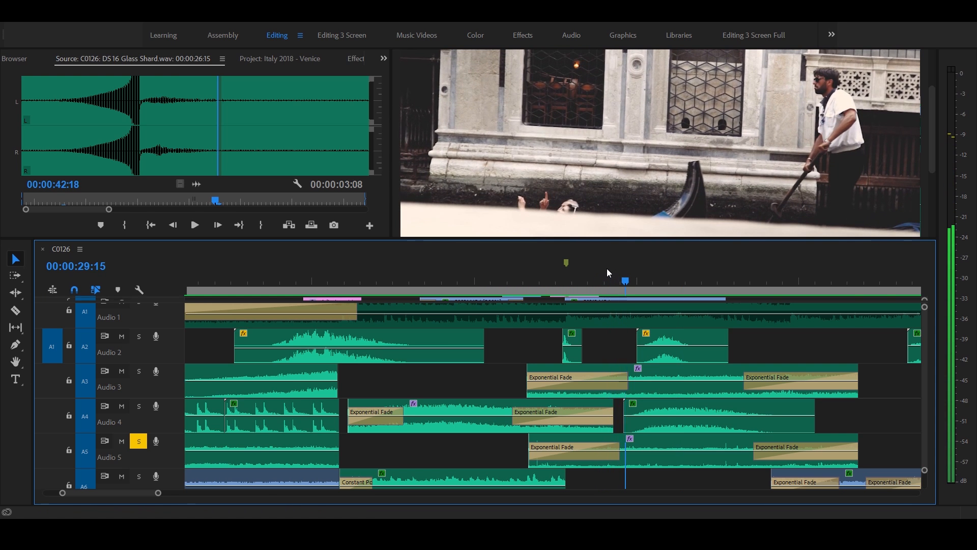
pyautogui.press('space')
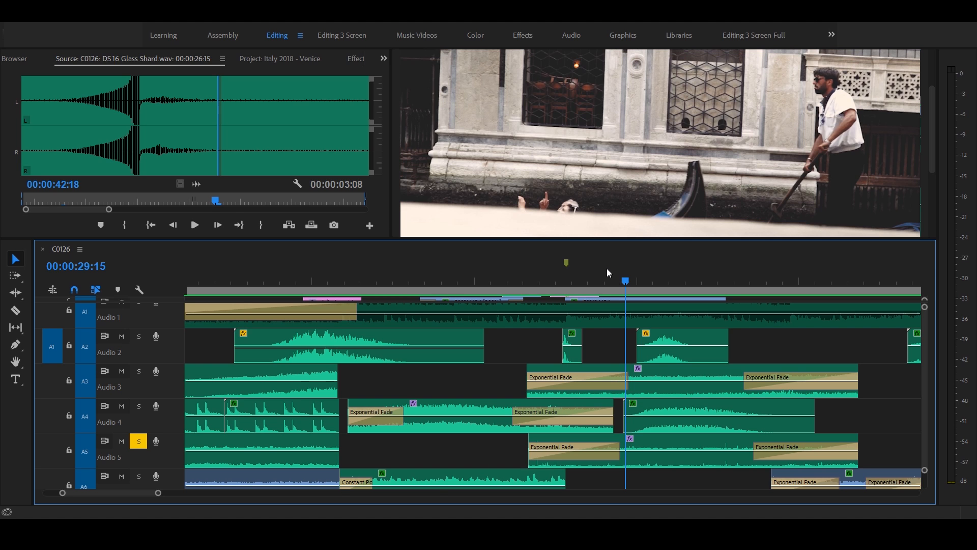
pyautogui.press('space')
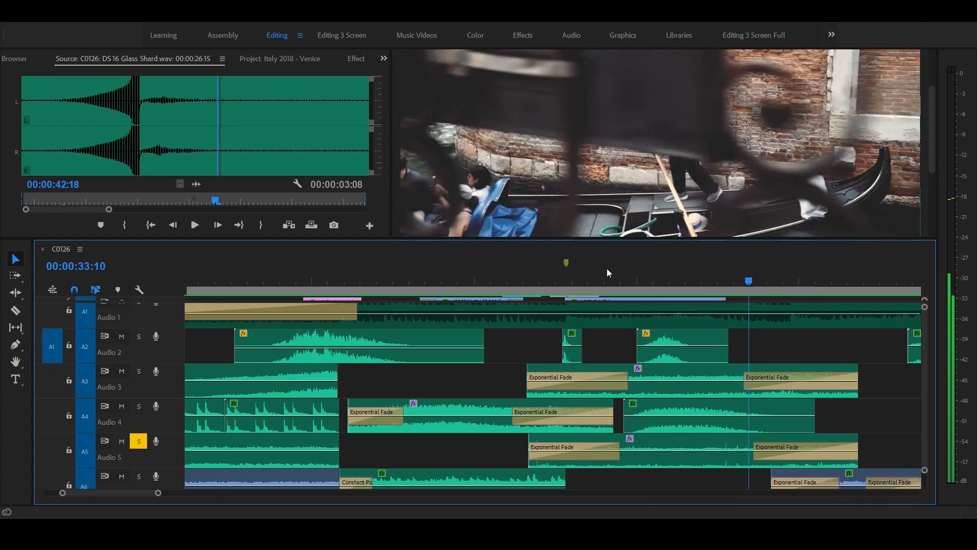
pyautogui.press('space')
# Examine how the clips on tracks A1 to A14 are layered around and after the 27-second cut
pyautogui.scroll(-2, 689, 431)
pyautogui.scroll(2, 692, 447)
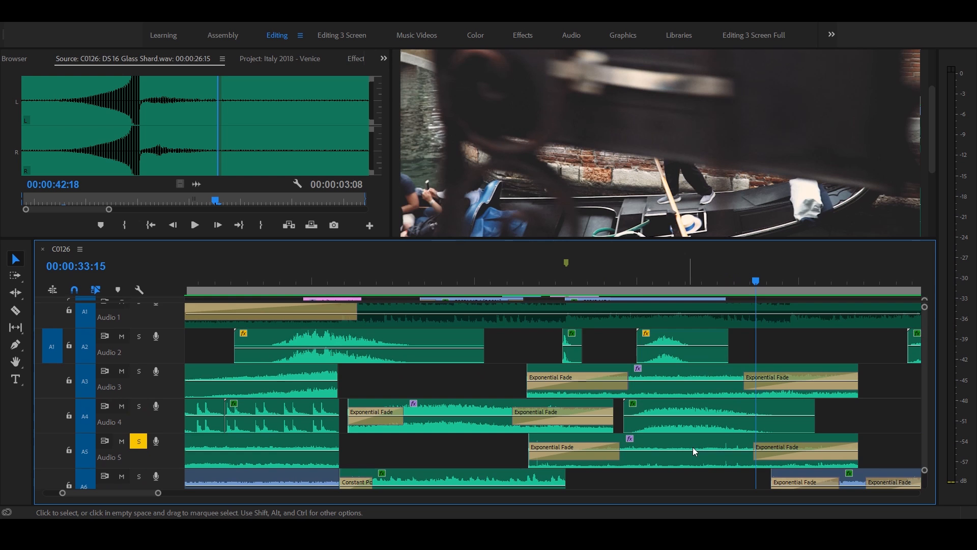
pyautogui.scroll(-6, 698, 448)
pyautogui.scroll(6, 703, 455)
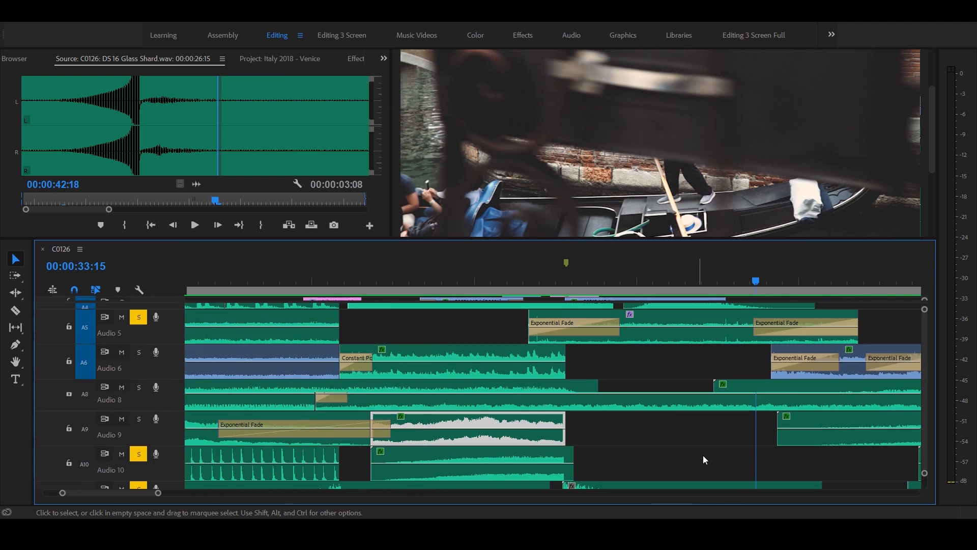
pyautogui.scroll(-5, 704, 456)
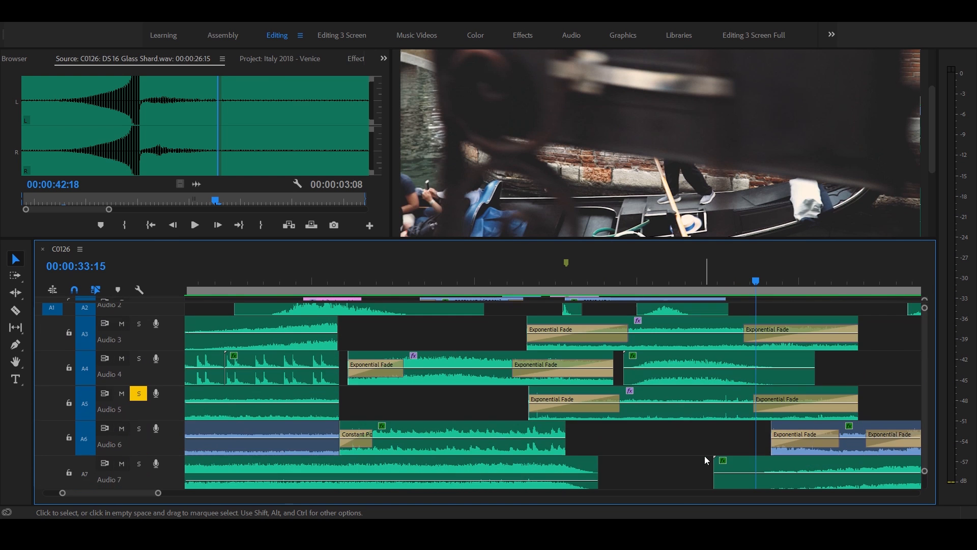
pyautogui.scroll(-1, 704, 456)
pyautogui.scroll(6, 705, 456)
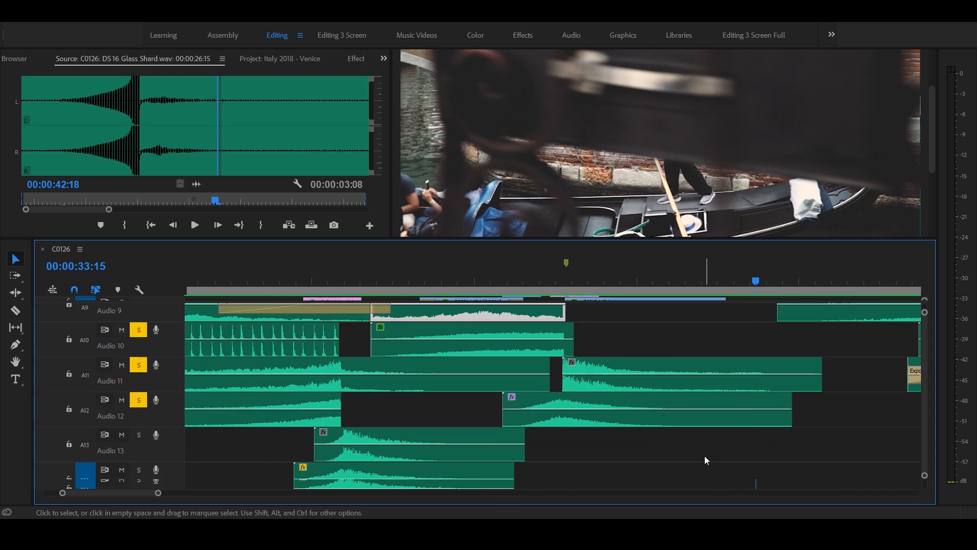
pyautogui.scroll(-6, 704, 456)
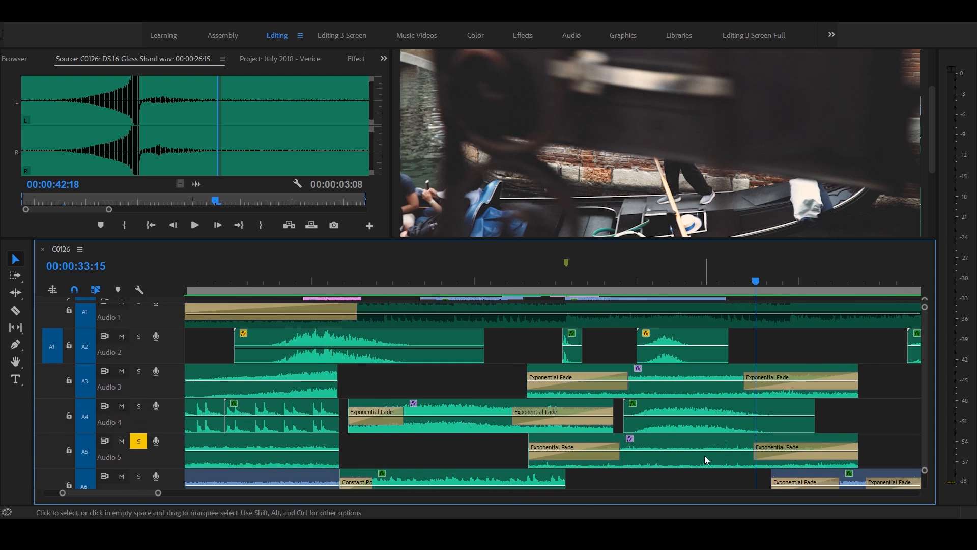
# Remove the solo from tracks A5, A10, A11, A12 and A15, and check the tracks down to A25 for remaining solos
pyautogui.scroll(-2, 705, 456)
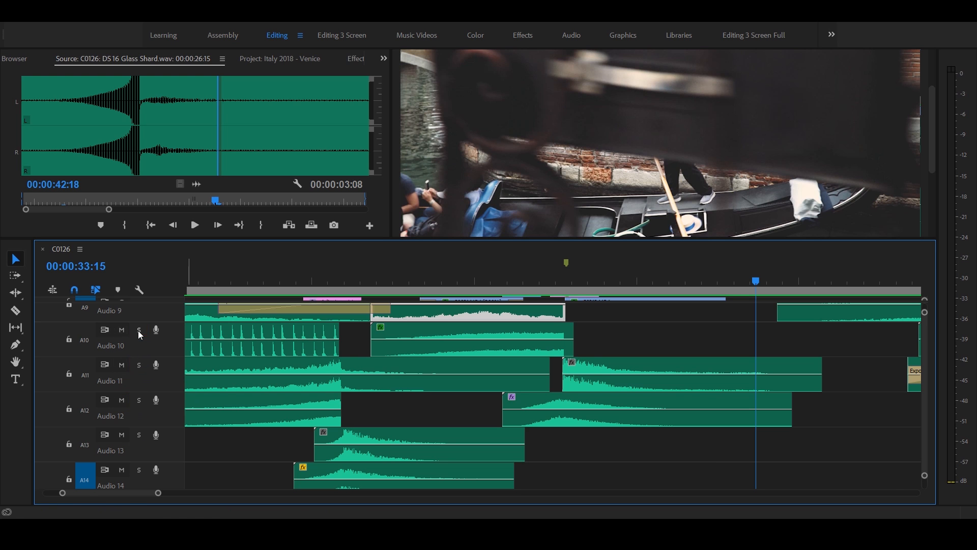
pyautogui.scroll(-3, 156, 437)
pyautogui.scroll(-6, 145, 436)
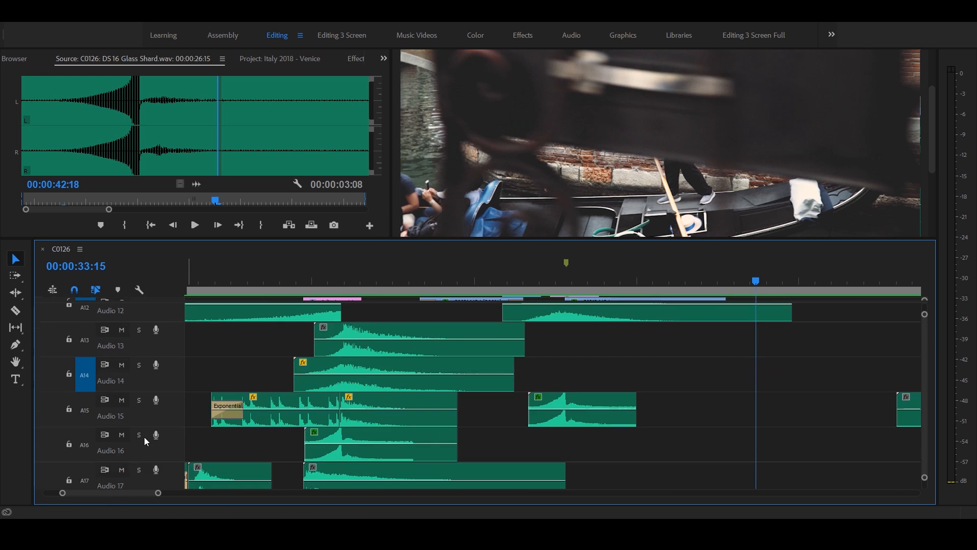
pyautogui.scroll(-6, 153, 440)
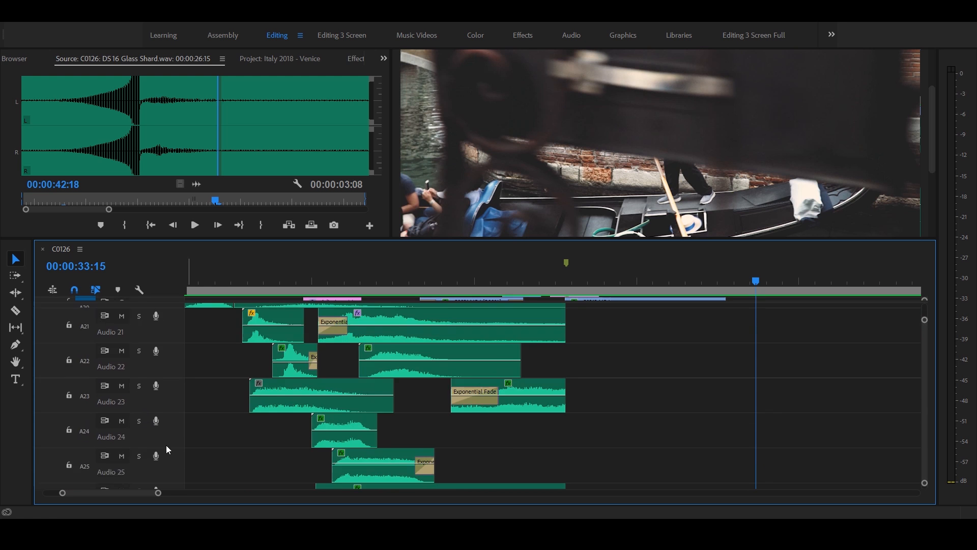
pyautogui.scroll(20, 192, 459)
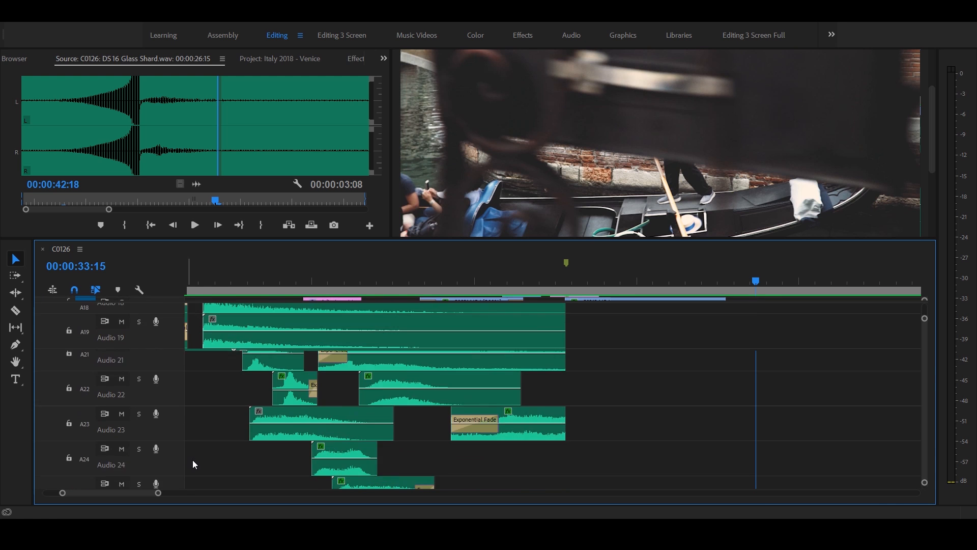
pyautogui.scroll(1, 193, 460)
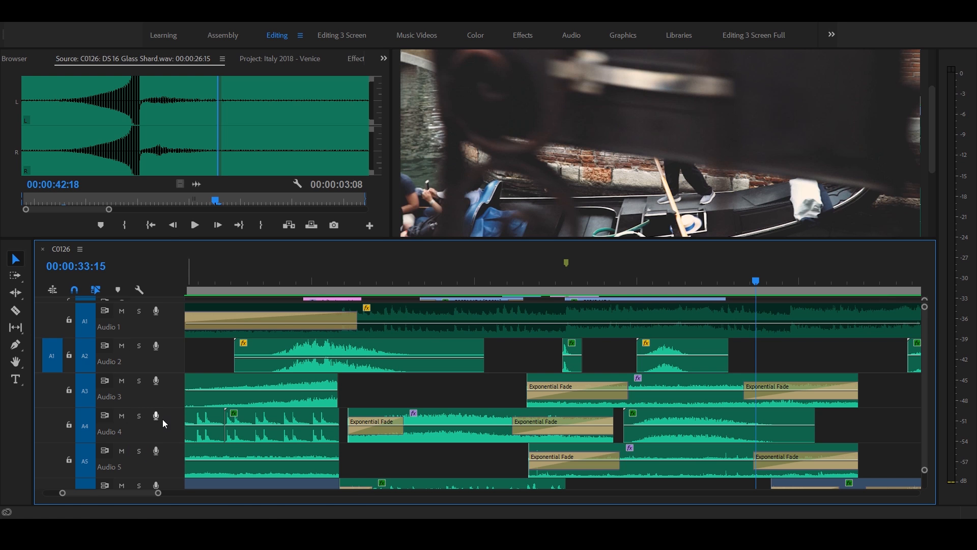
# Examine the clip layering across tracks A1 to A12 over a wider stretch of the timeline around 00:00:33:15
pyautogui.scroll(-3, 252, 400)
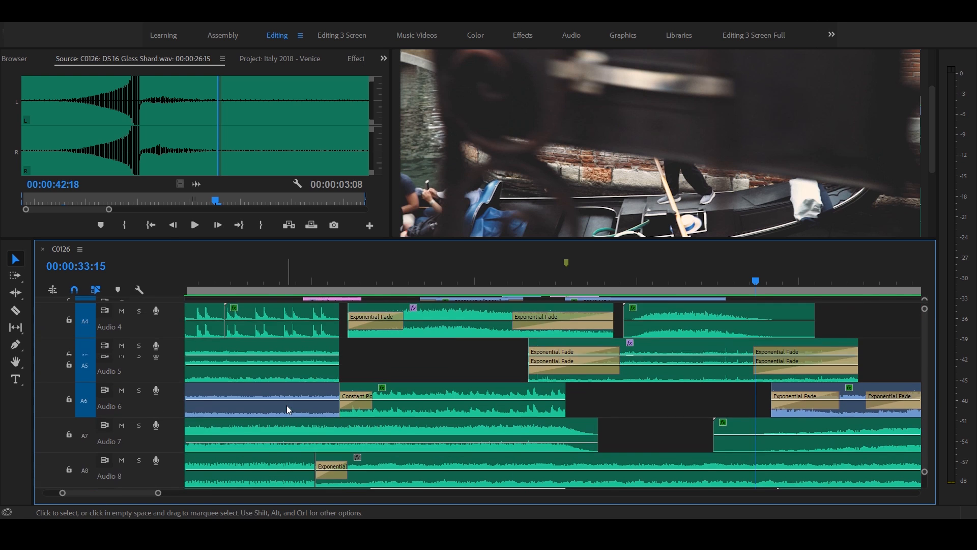
pyautogui.scroll(-2, 286, 405)
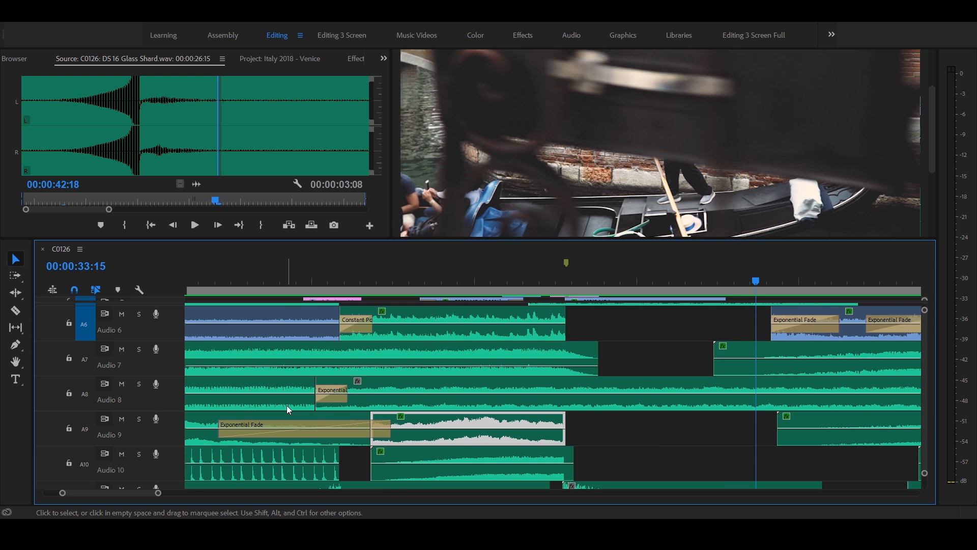
pyautogui.press('-')
pyautogui.press('=')
pyautogui.press('=')
pyautogui.press('-')
pyautogui.press('-')
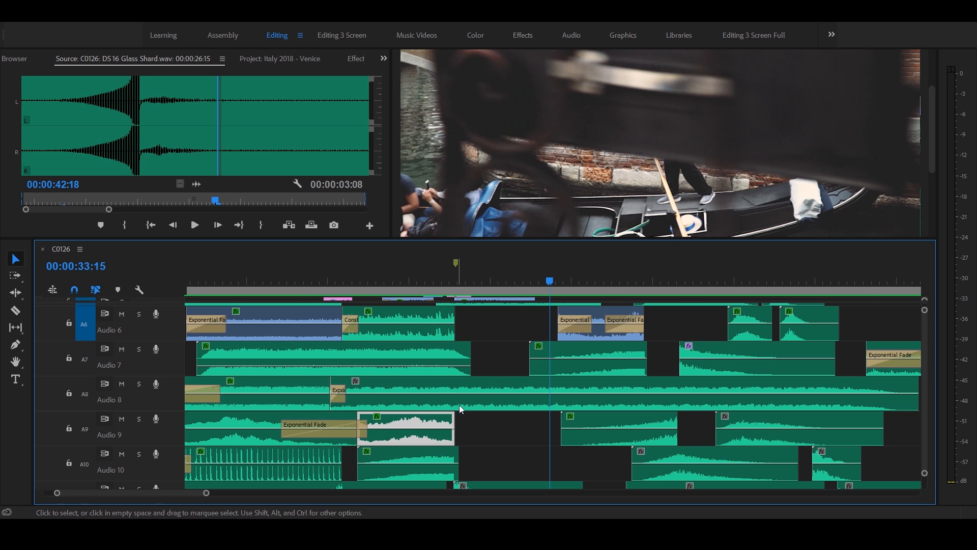
pyautogui.scroll(5, 499, 429)
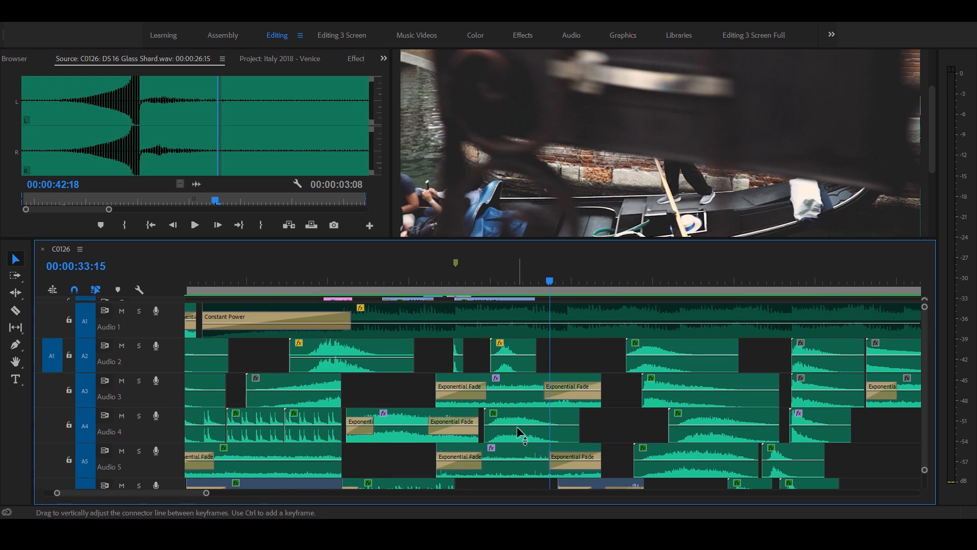
pyautogui.scroll(-8, 517, 427)
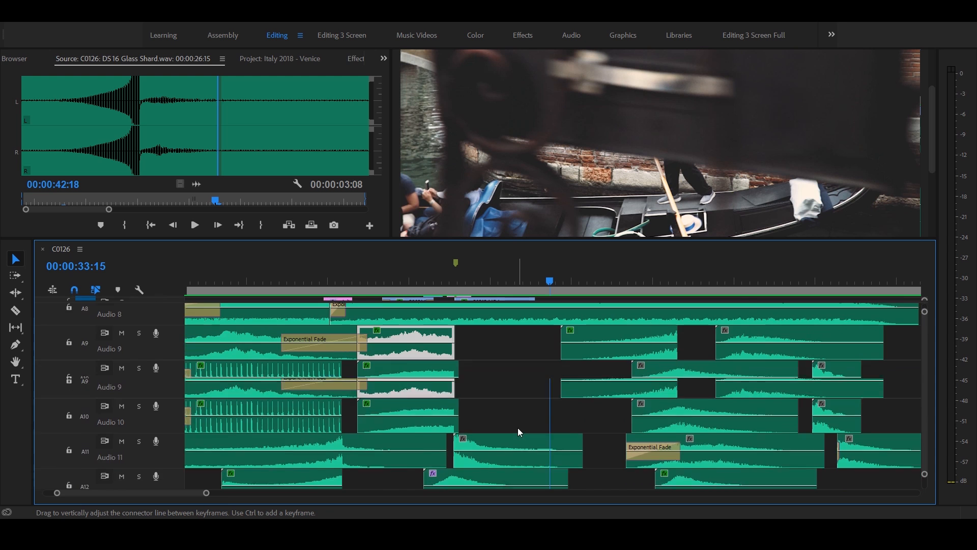
# Step the playhead back through the edit points from 00:00:33:15 to the start of the title shot at 00:00:03:14
pyautogui.scroll(-7, 519, 432)
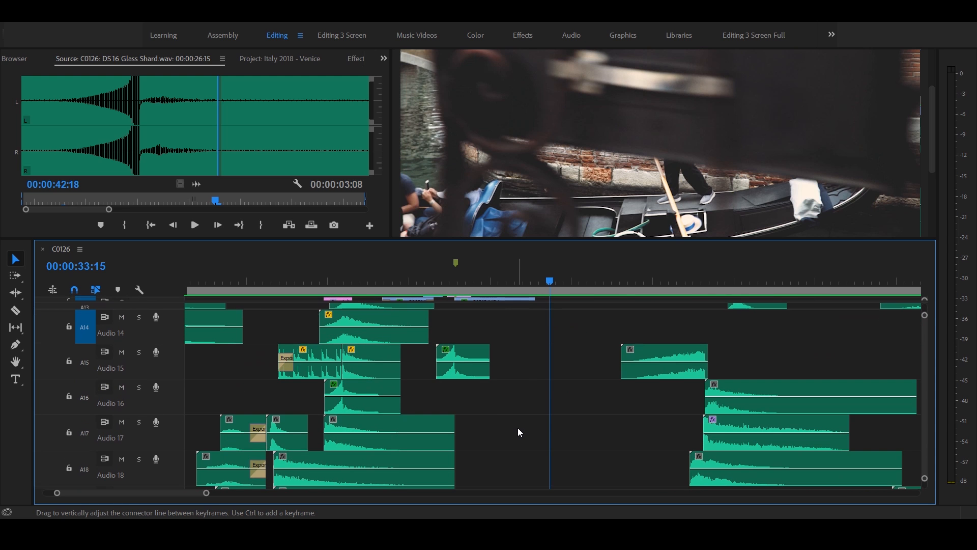
pyautogui.press('Up')
pyautogui.press('Up')
pyautogui.press('Up')
pyautogui.press('Up')
pyautogui.press('Up')
pyautogui.press('Up')
pyautogui.press('Up')
pyautogui.press('Up')
pyautogui.press('Up')
pyautogui.press('Up')
pyautogui.press('Up')
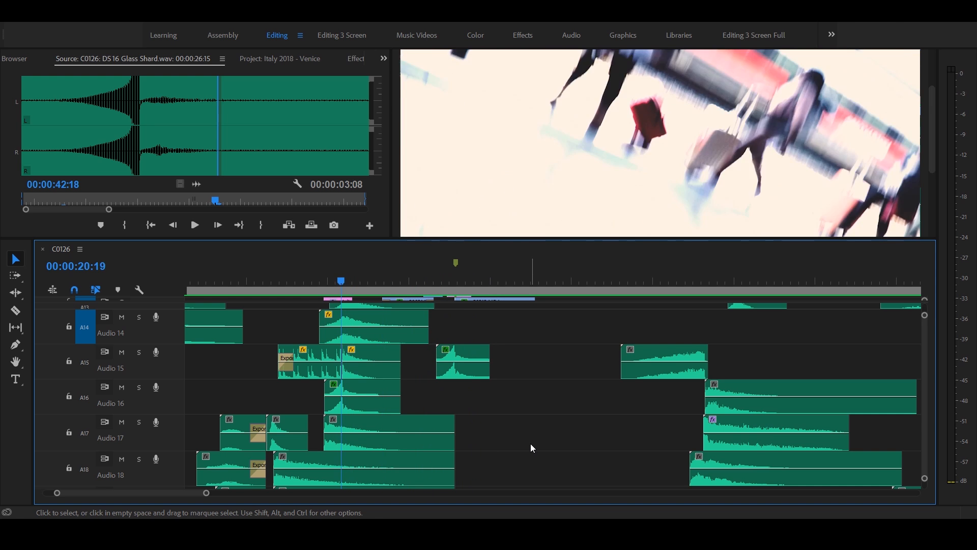
pyautogui.press('Up')
pyautogui.press('Up')
pyautogui.press('Up')
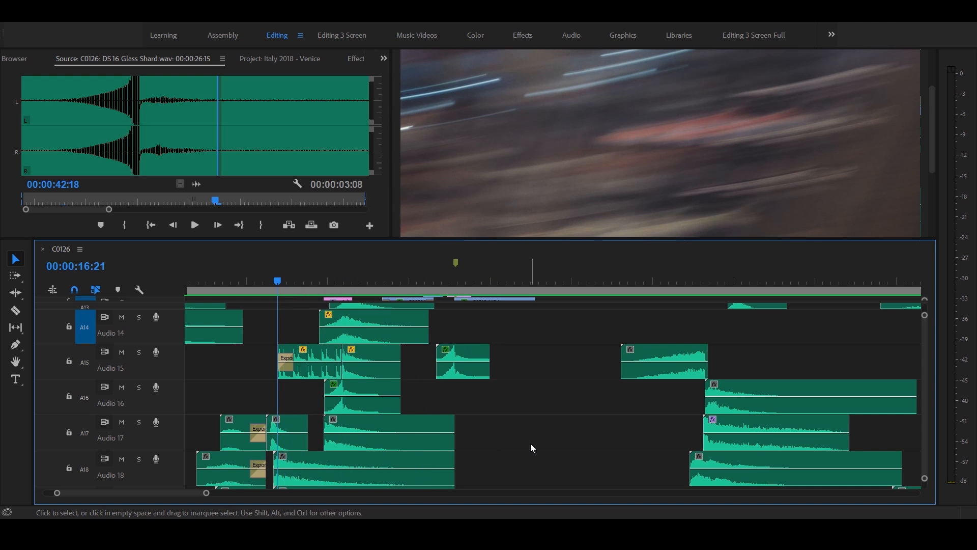
pyautogui.press('Up')
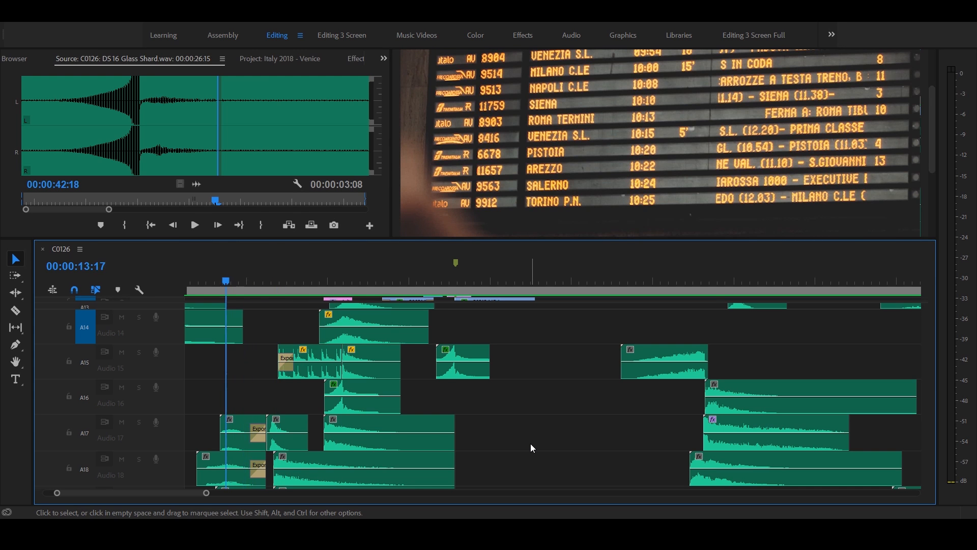
pyautogui.press('Up')
pyautogui.press('Up')
pyautogui.press('Up')
pyautogui.press('Up')
pyautogui.press('Up')
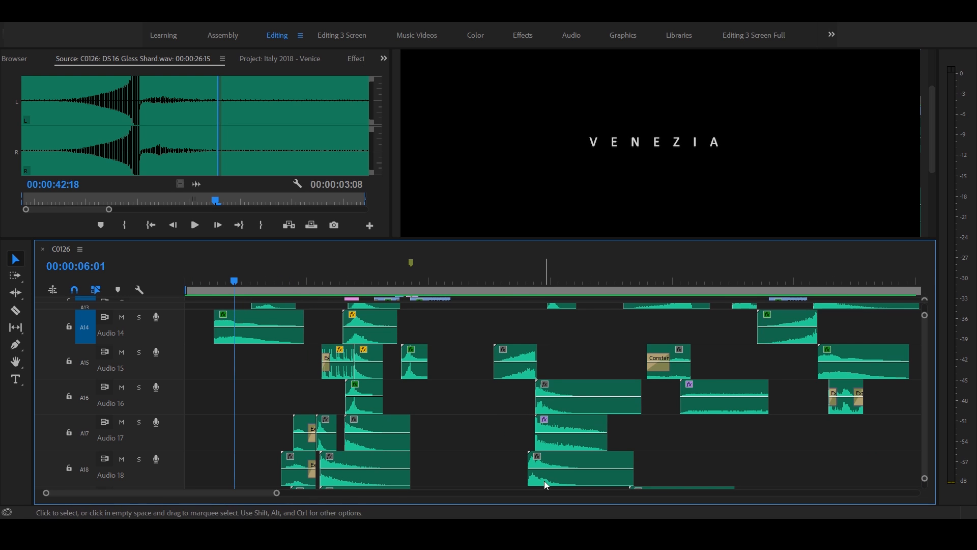
pyautogui.click(209, 277)
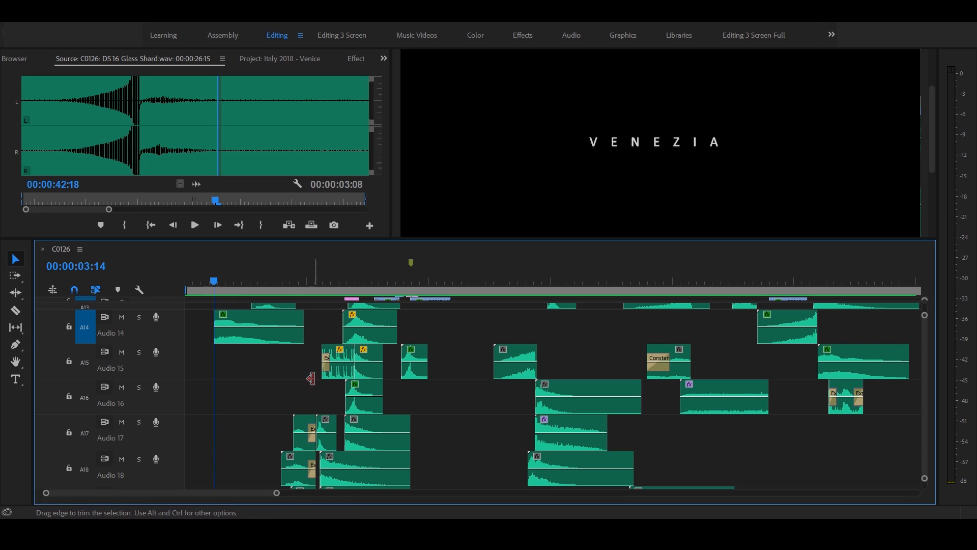
# Solo track A1 and select its short opening clip ahead of the long music clip
pyautogui.scroll(5, 456, 417)
pyautogui.scroll(5, 479, 423)
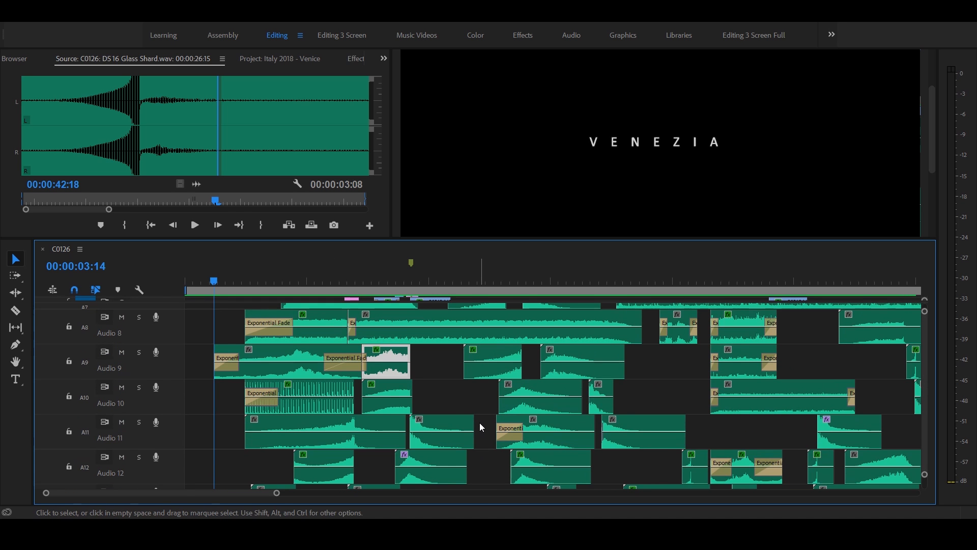
pyautogui.scroll(5, 562, 428)
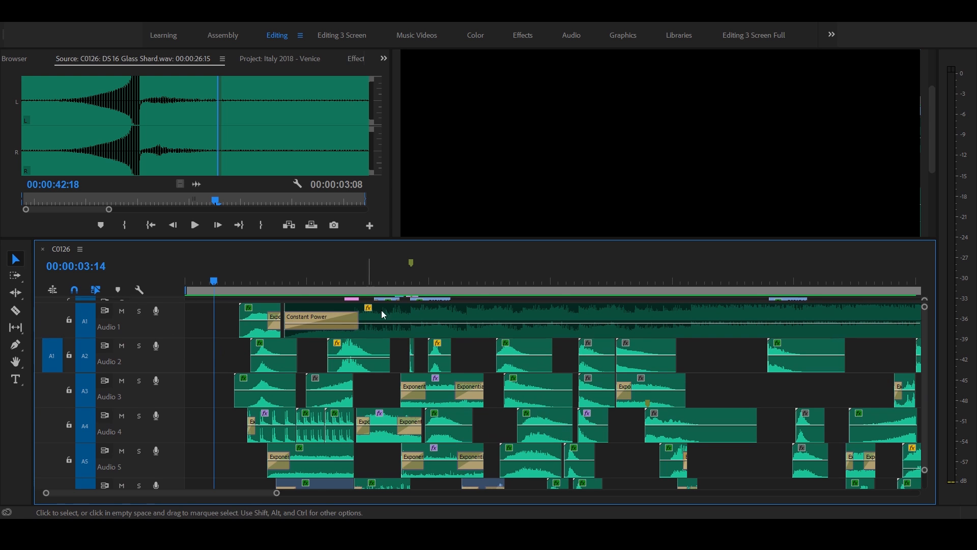
pyautogui.click(431, 309)
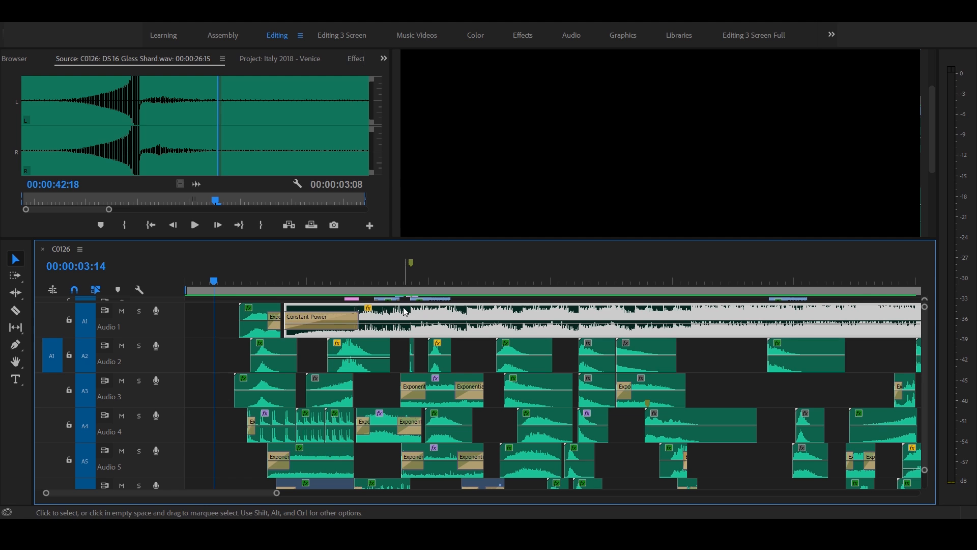
pyautogui.click(139, 311)
pyautogui.click(259, 319)
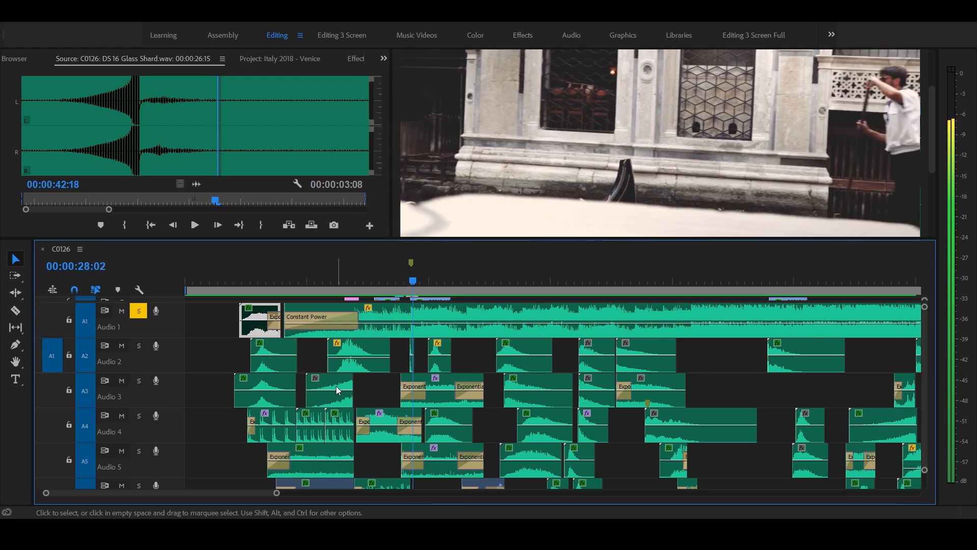
# Play soloed track A1 from 00:00:26:17 across the transition, and check it again around 00:00:15:06 and up to 00:00:30:05
pyautogui.click(403, 283)
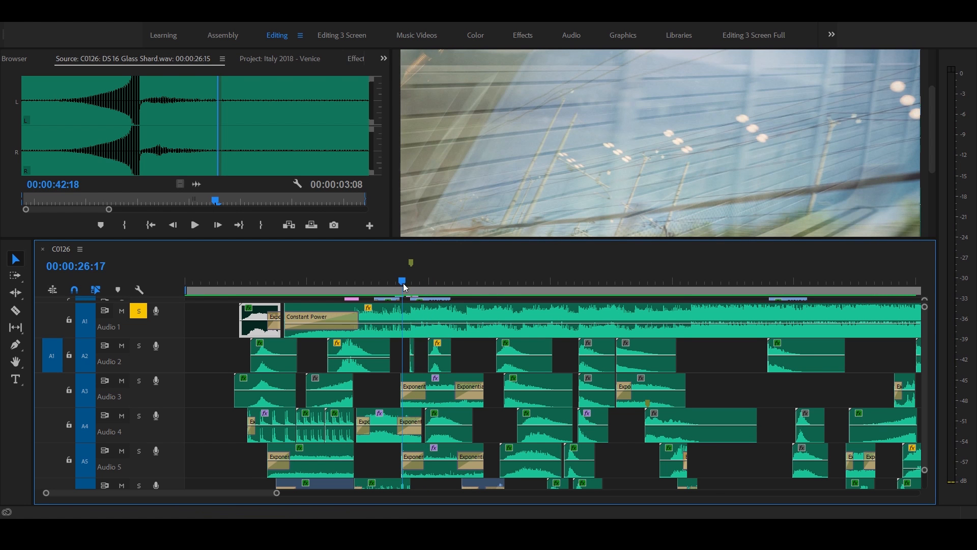
pyautogui.press('space')
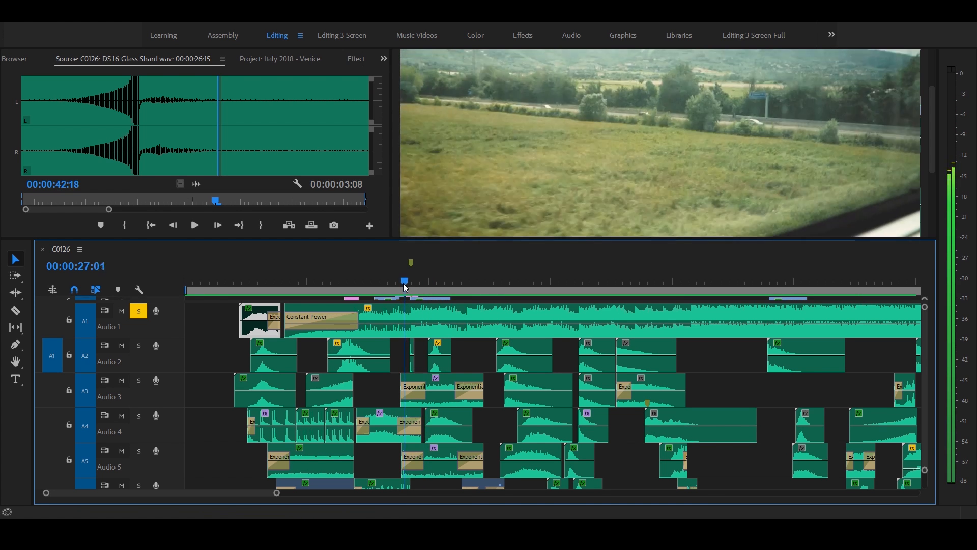
pyautogui.click(403, 283)
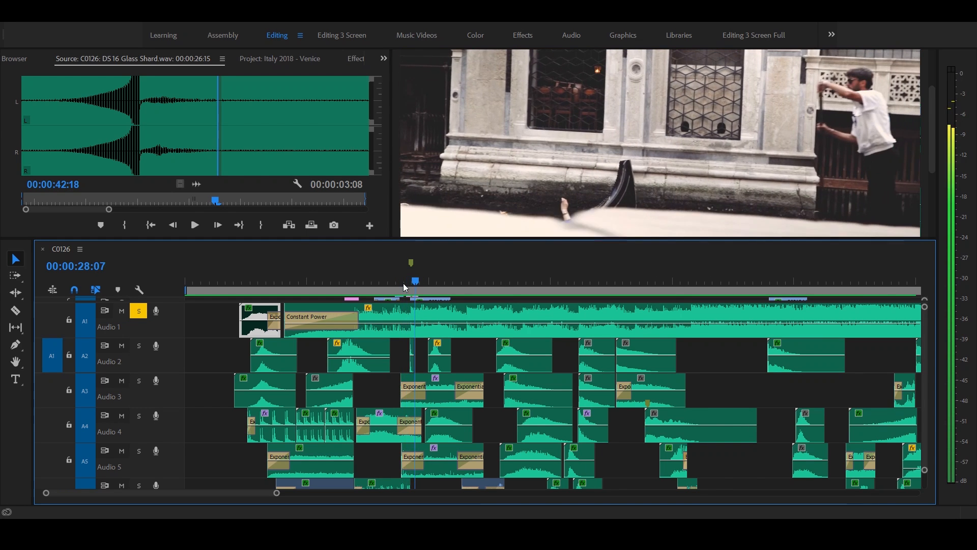
pyautogui.click(298, 281)
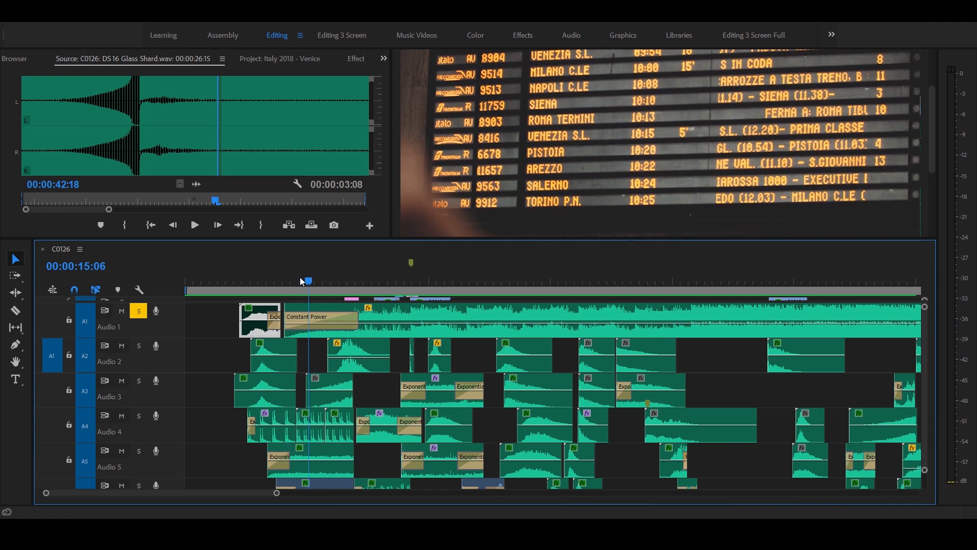
pyautogui.click(394, 281)
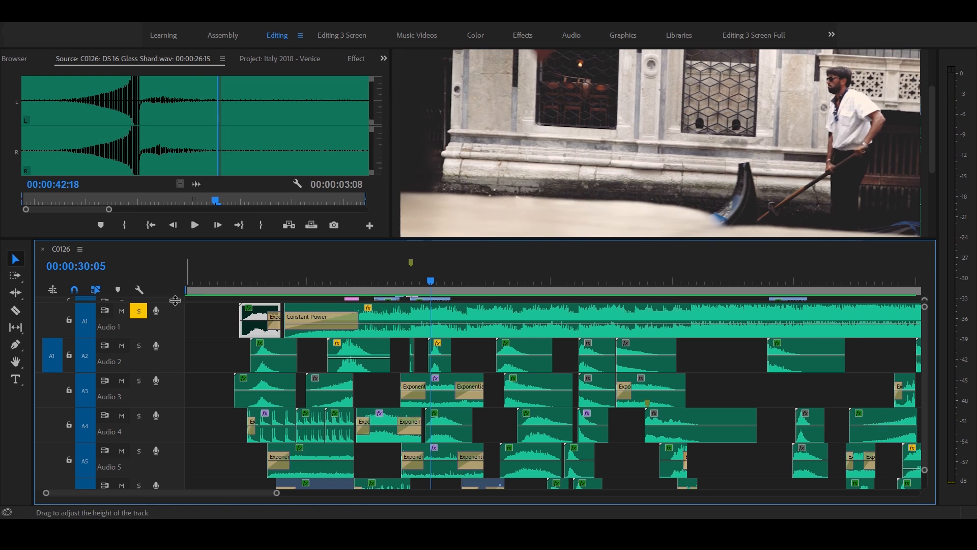
# Enlarge the video track area and play the full mix, with A1 no longer soloed, from 00:00:08:18 to 00:00:32:11
pyautogui.moveTo(178, 307); pyautogui.dragTo(176, 329)
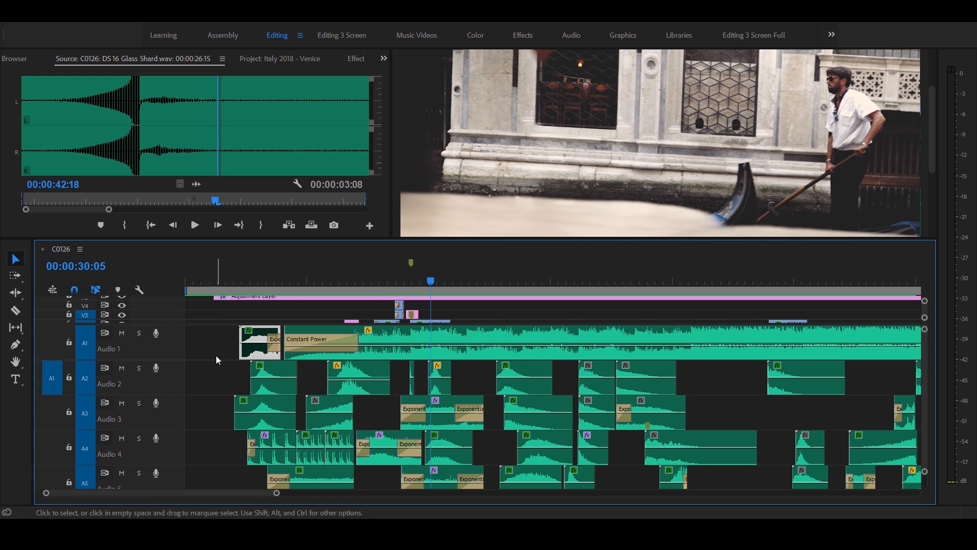
pyautogui.click(260, 279)
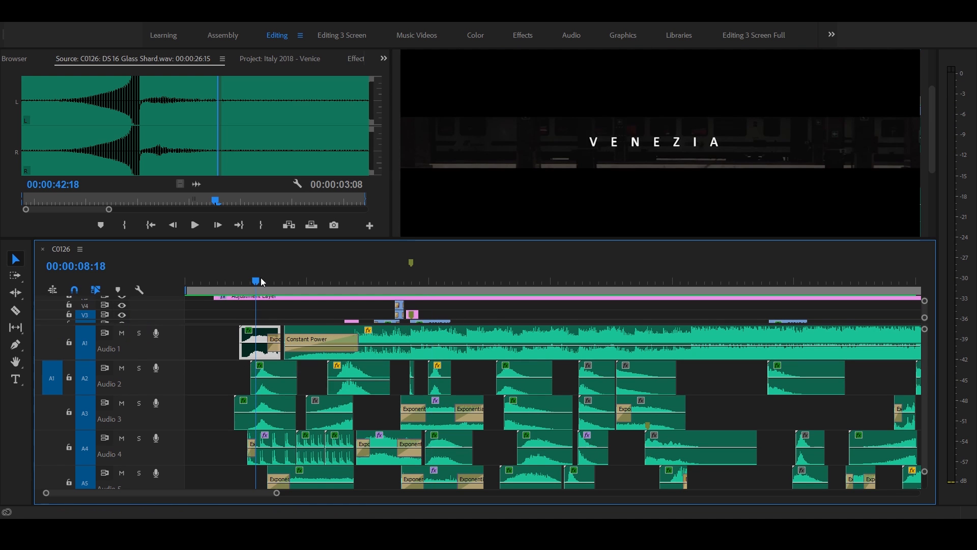
pyautogui.press('space')
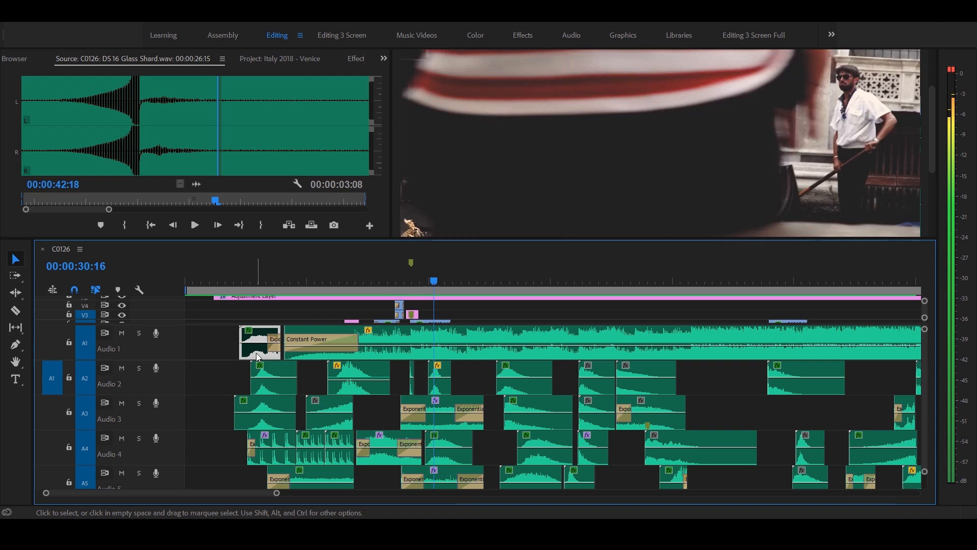
pyautogui.press('space')
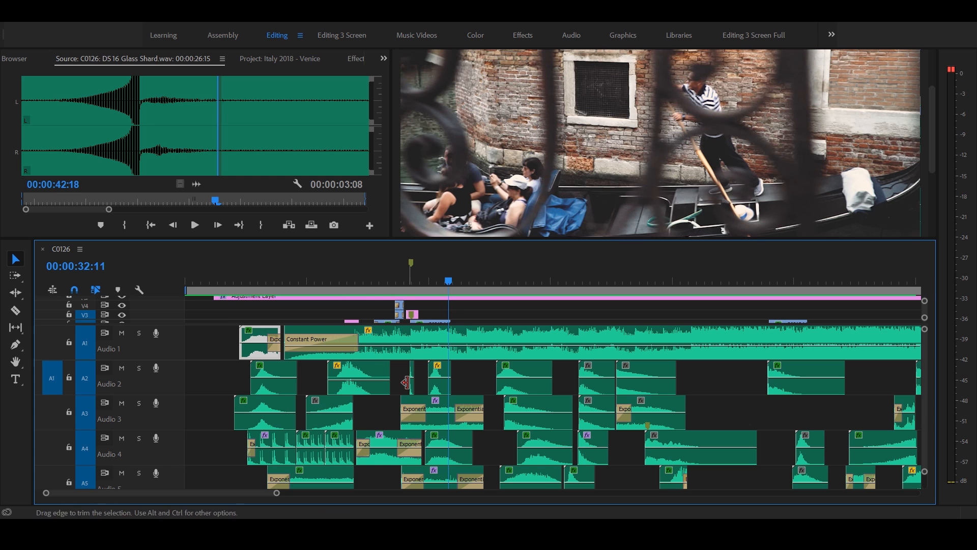
# Examine the clip layering from track A6 down to A26 and return the playhead to 00:00:11:21
pyautogui.scroll(-2, 493, 391)
pyautogui.scroll(-8, 503, 394)
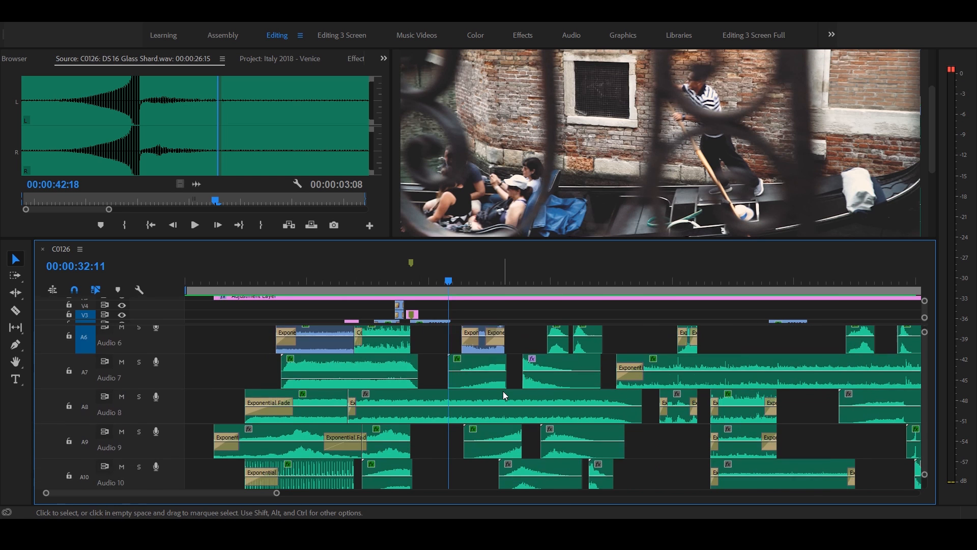
pyautogui.scroll(-8, 504, 395)
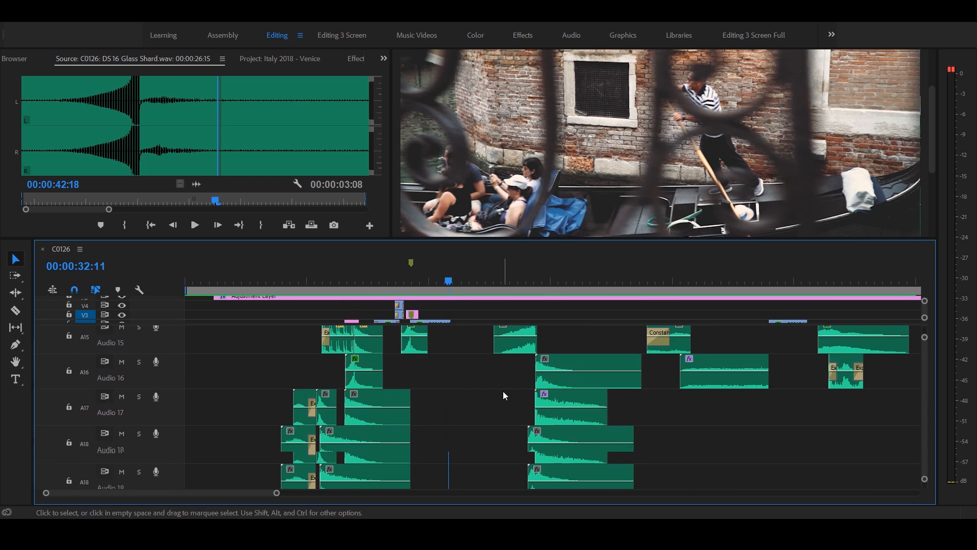
pyautogui.scroll(-3, 503, 395)
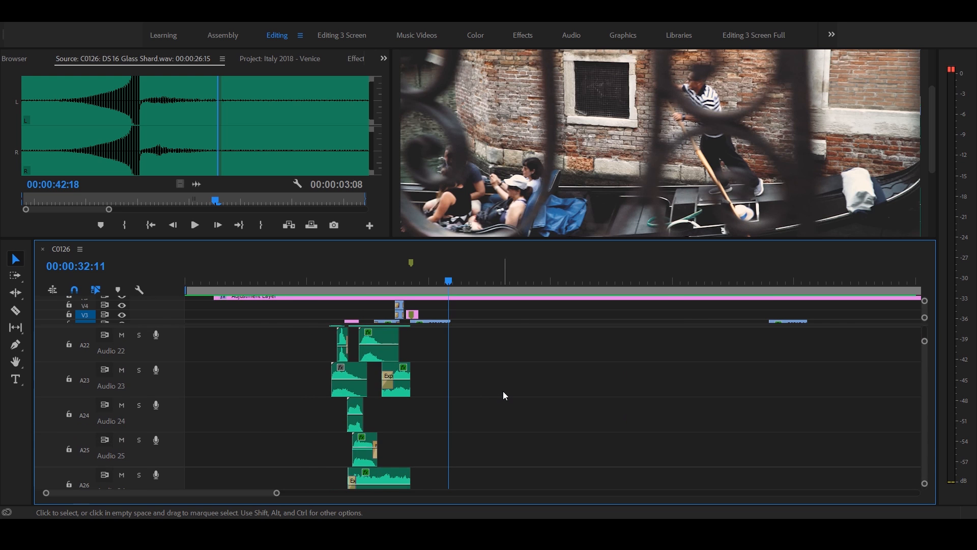
pyautogui.press('-')
pyautogui.press('=')
pyautogui.press('=')
pyautogui.press('=')
pyautogui.press('j')
pyautogui.press('j')
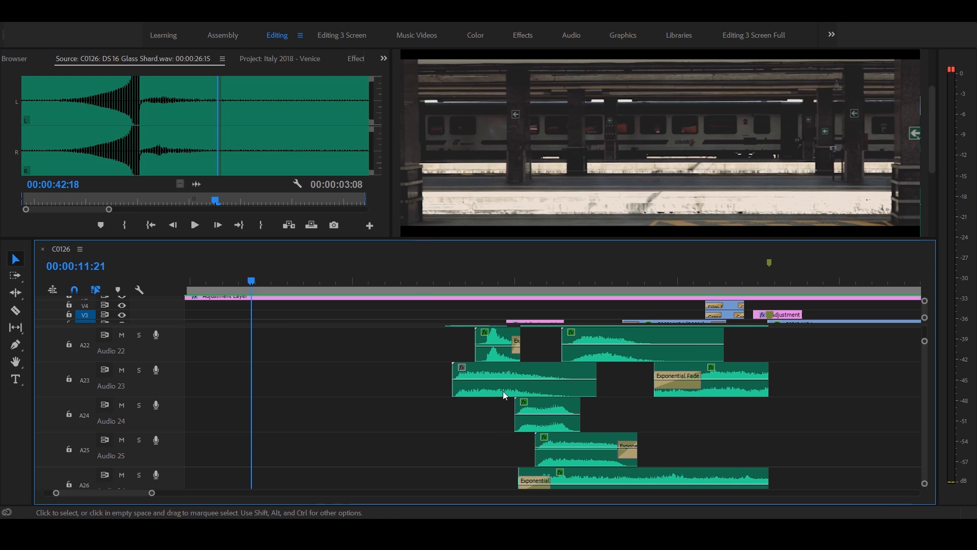
# Examine how the clips from track A27 up to A1 are layered around and after 00:00:11:21
pyautogui.scroll(-2, 485, 435)
pyautogui.scroll(3, 484, 434)
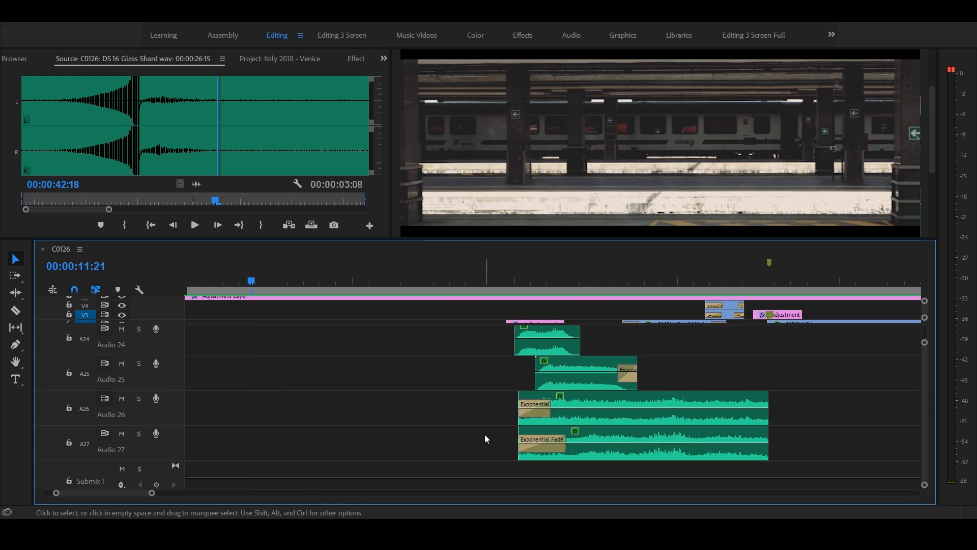
pyautogui.scroll(6, 486, 438)
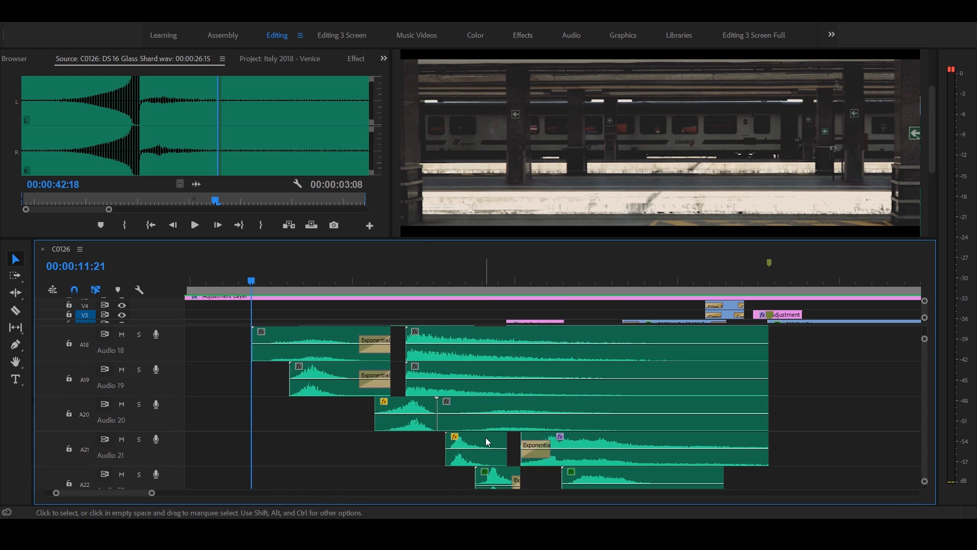
pyautogui.scroll(5, 489, 427)
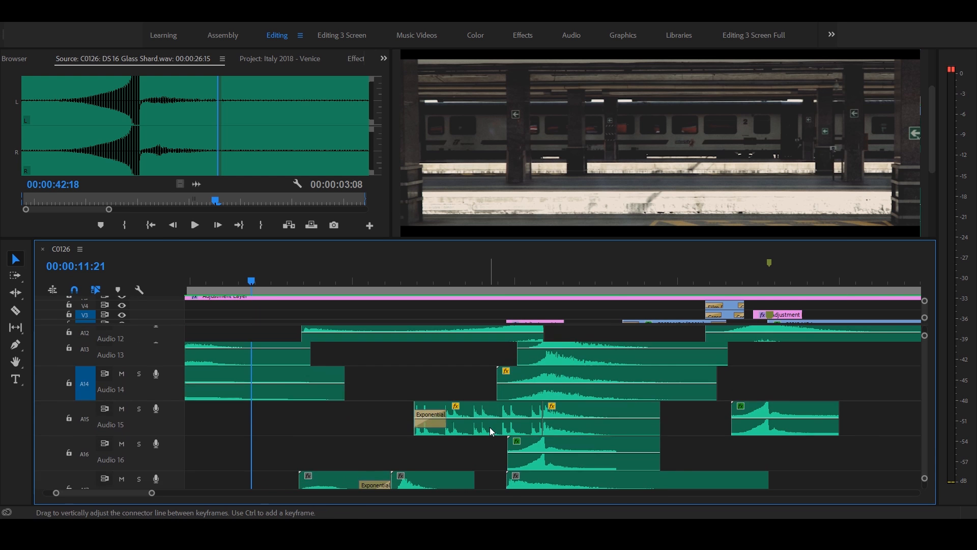
pyautogui.scroll(-2, 441, 432)
pyautogui.press('=')
pyautogui.press('=')
pyautogui.press('-')
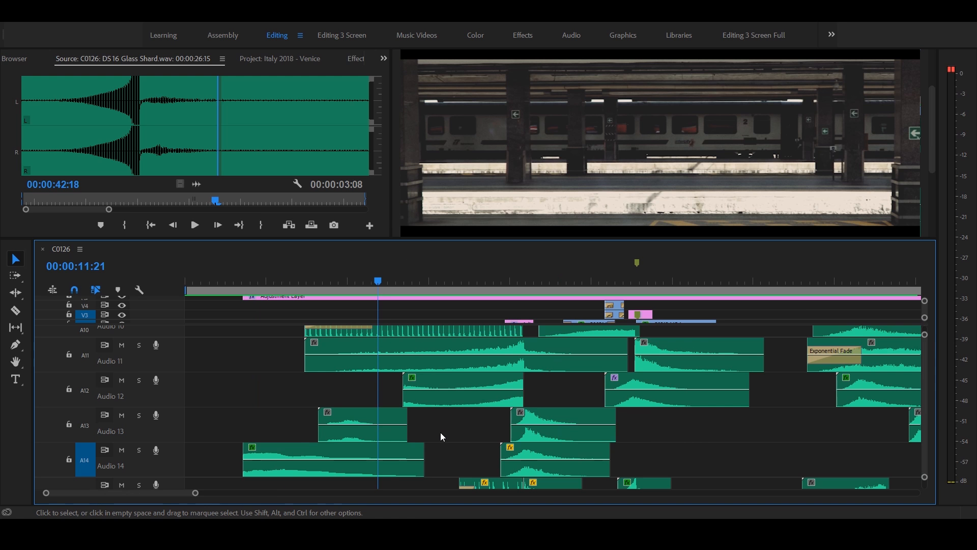
pyautogui.scroll(4, 427, 416)
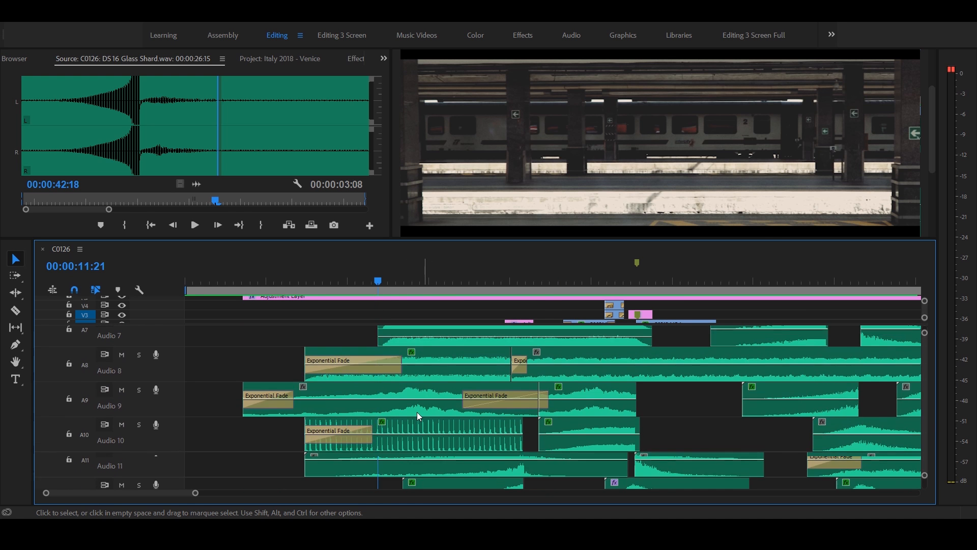
pyautogui.scroll(3, 418, 416)
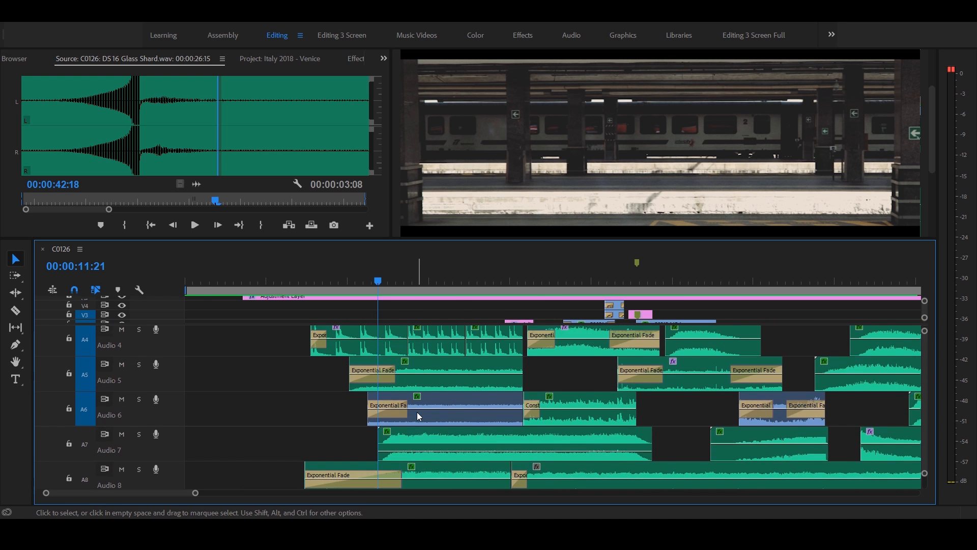
pyautogui.scroll(2, 417, 413)
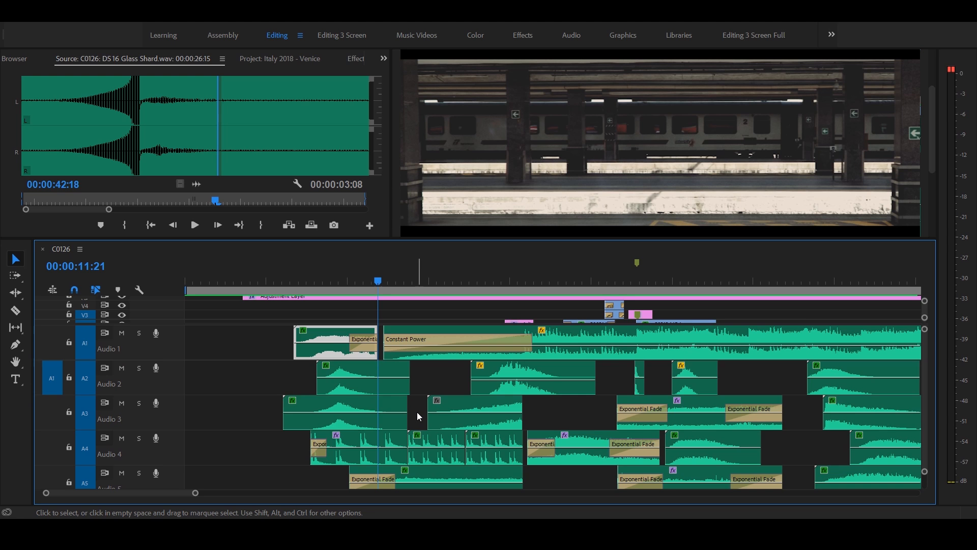
# Select the blue clip on track A6 that starts just before 00:00:11:21
pyautogui.scroll(-2, 417, 412)
pyautogui.scroll(-1, 417, 411)
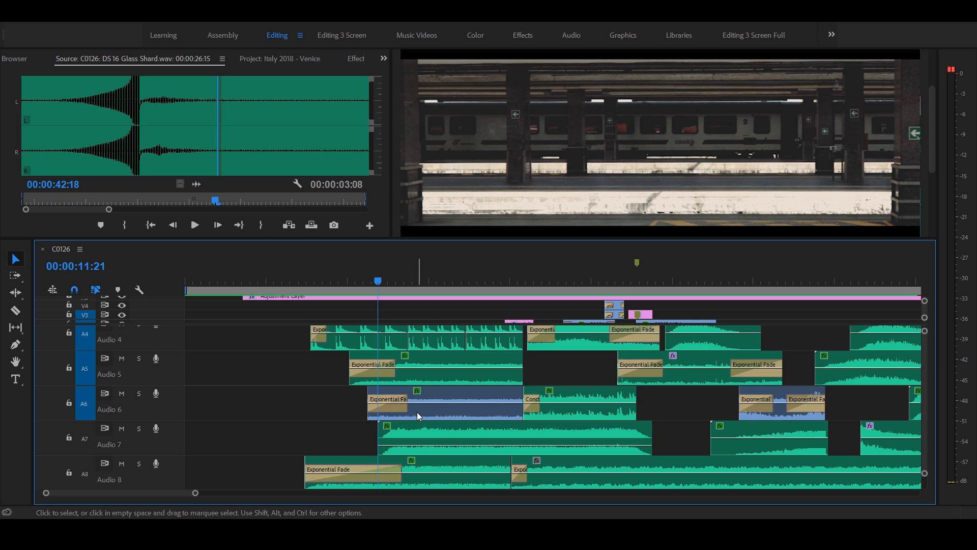
pyautogui.click(417, 412)
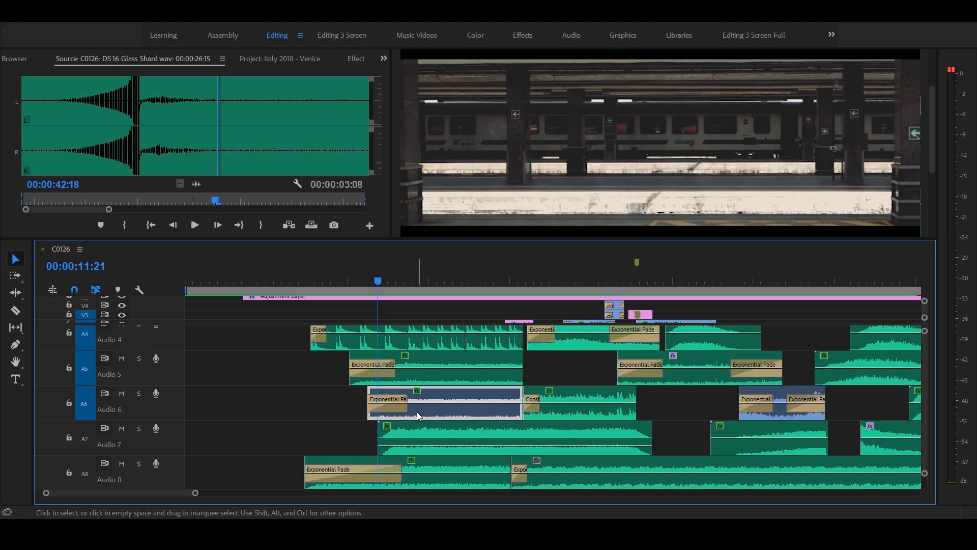